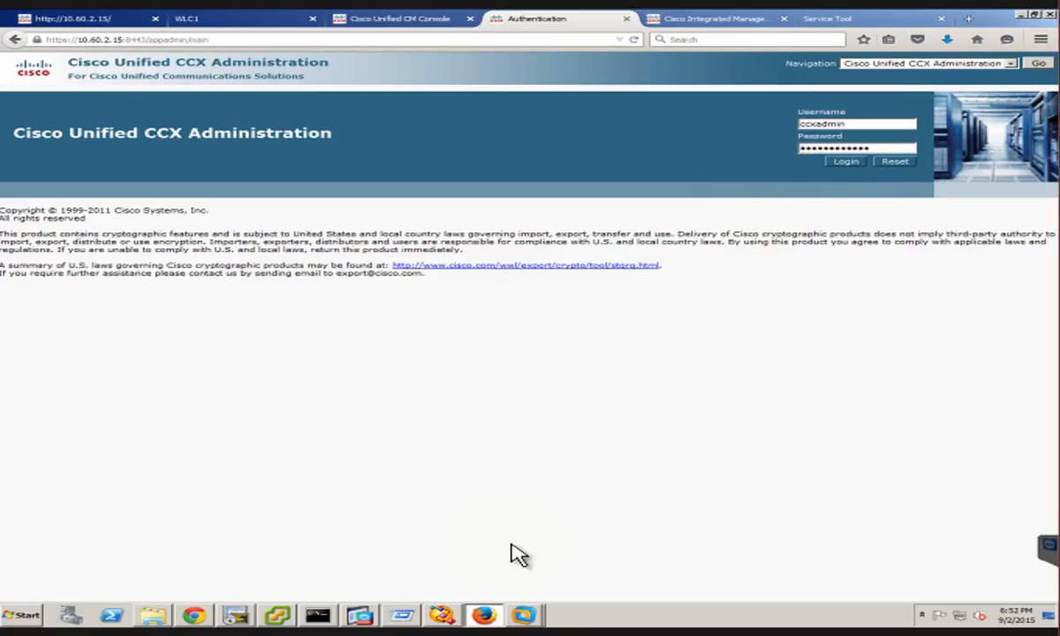
Log in to Cisco Unified CCX Administration with the prefilled administrator credentials
left_click(836, 162)
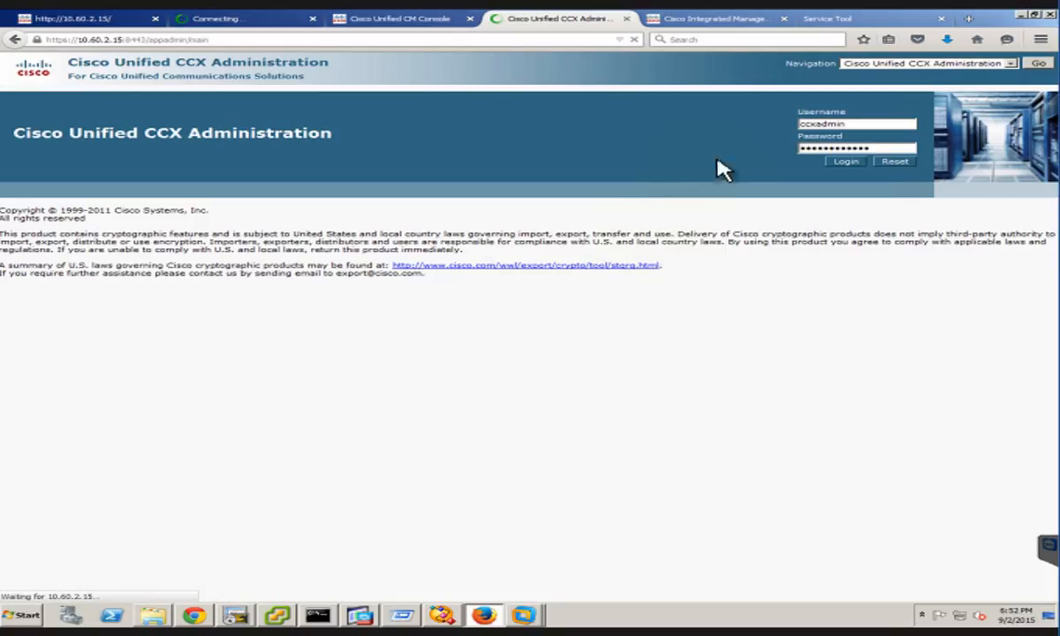
left_click(845, 161)
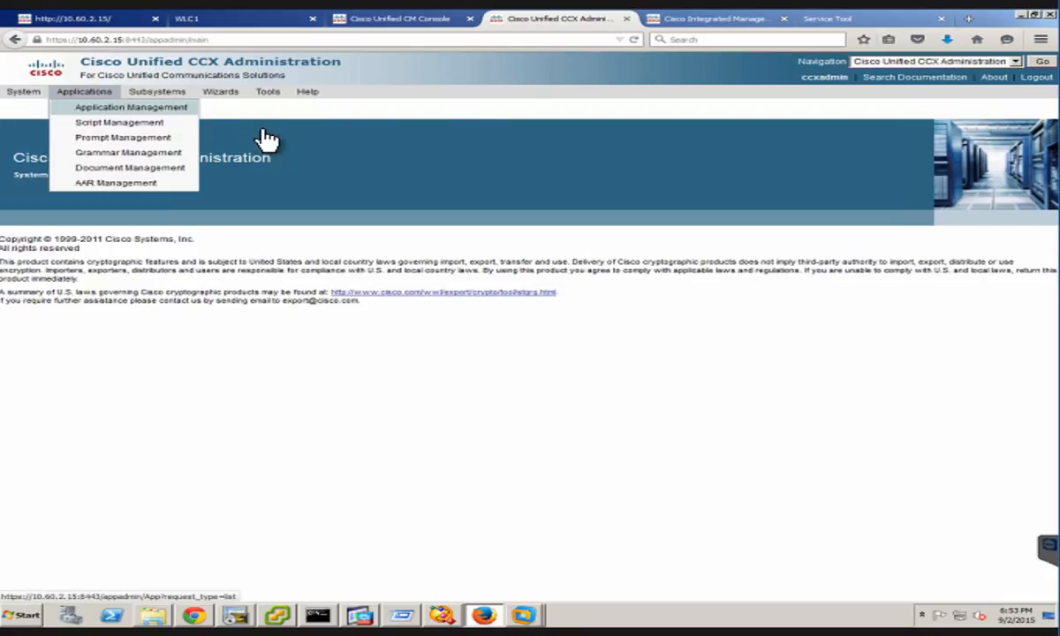
left_click(459, 72)
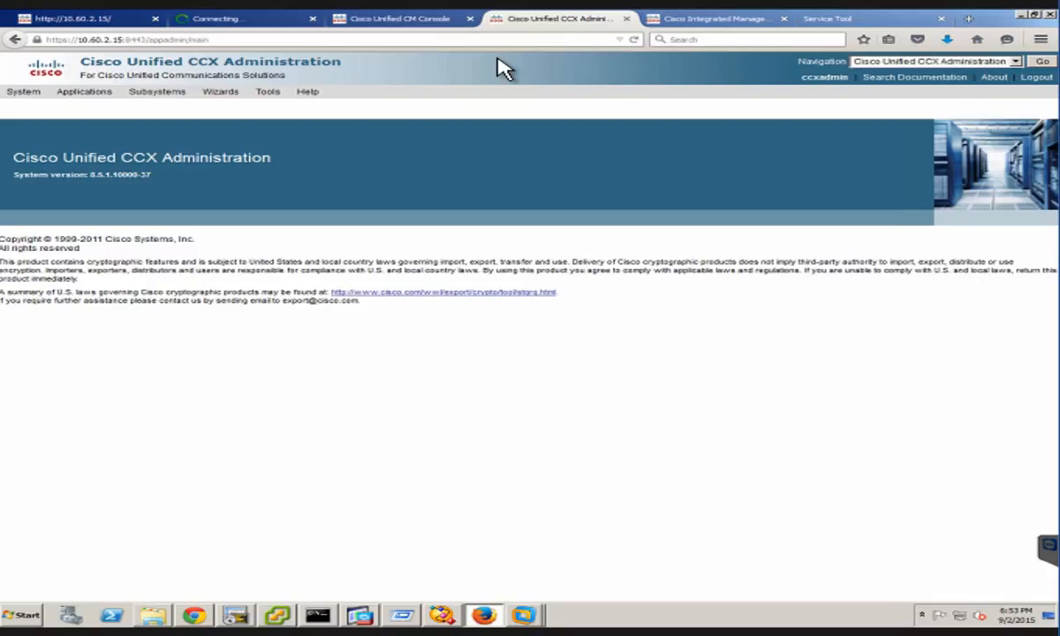
Open the administration Plug-ins page and choose the Cisco Unified CCX Editor installer
left_click(378, 67)
left_click(265, 95)
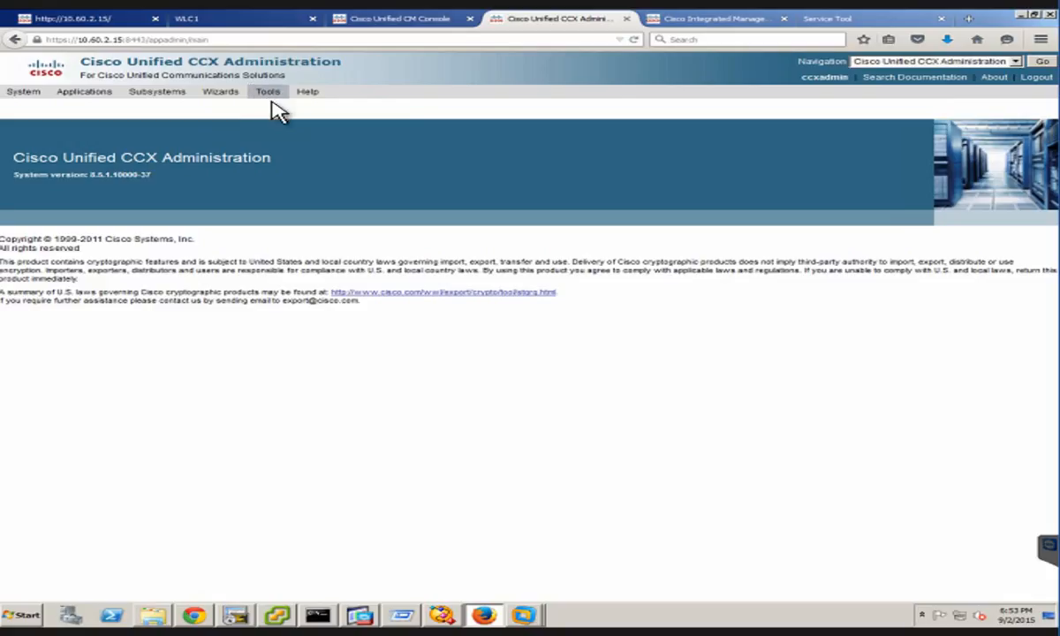
mouse_move(272, 99)
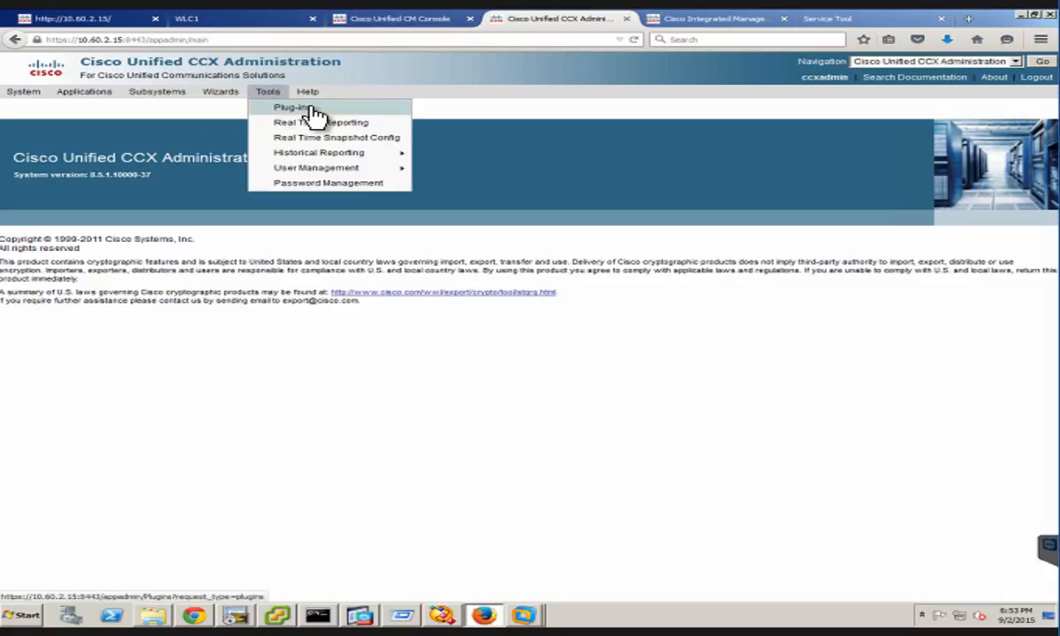
left_click(311, 111)
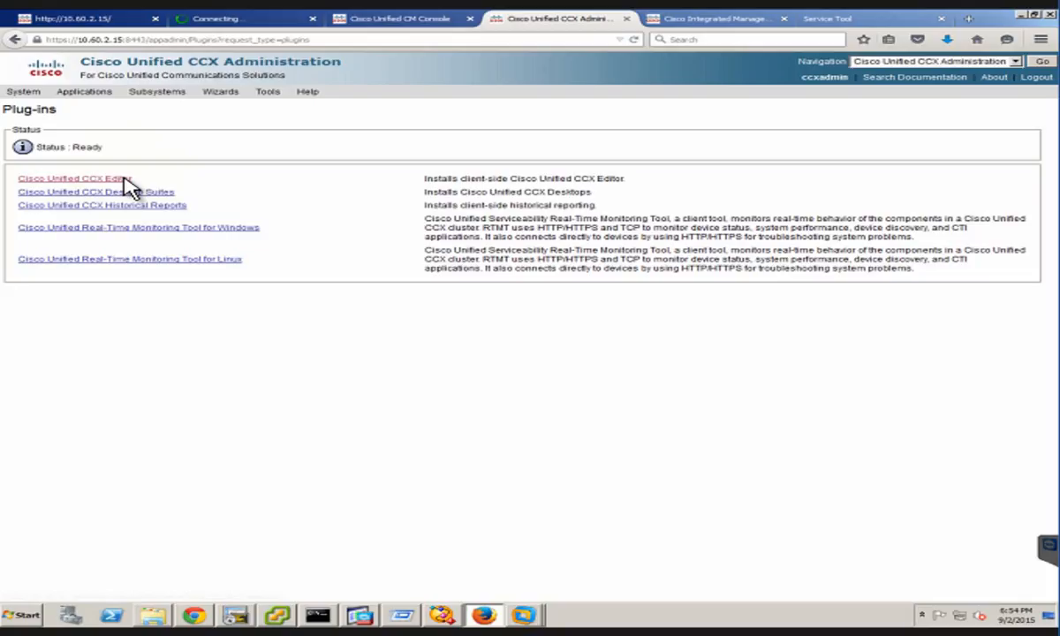
left_click(124, 180)
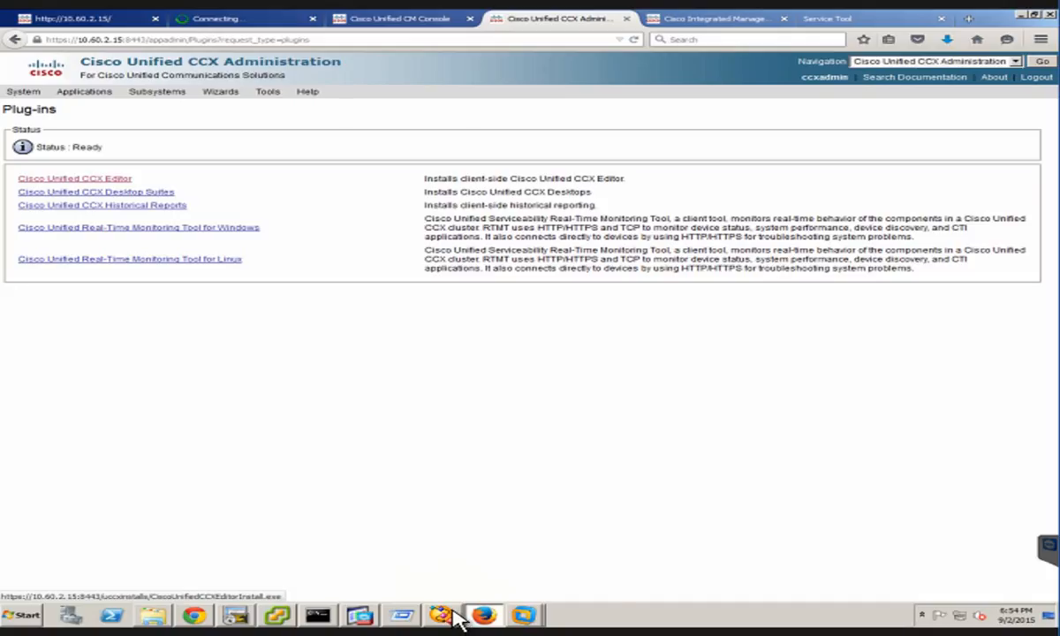
Switch to Cisco Unified CCX Editor, review the recent script \default\HailFinal.aef, and close it
mouse_move(455, 609)
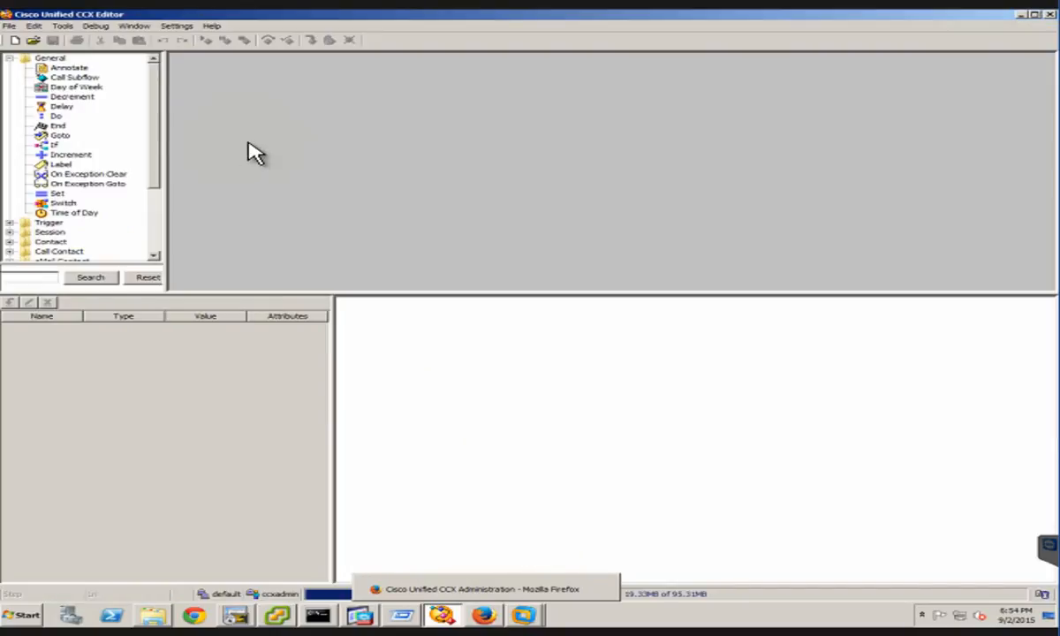
left_click(12, 59)
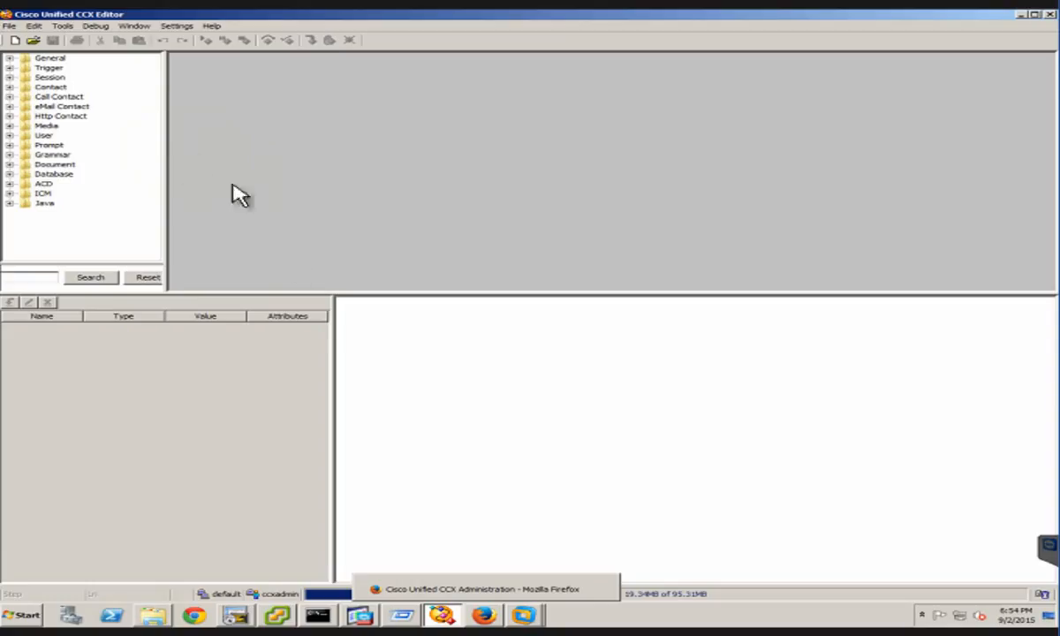
left_click(356, 179)
left_click(7, 26)
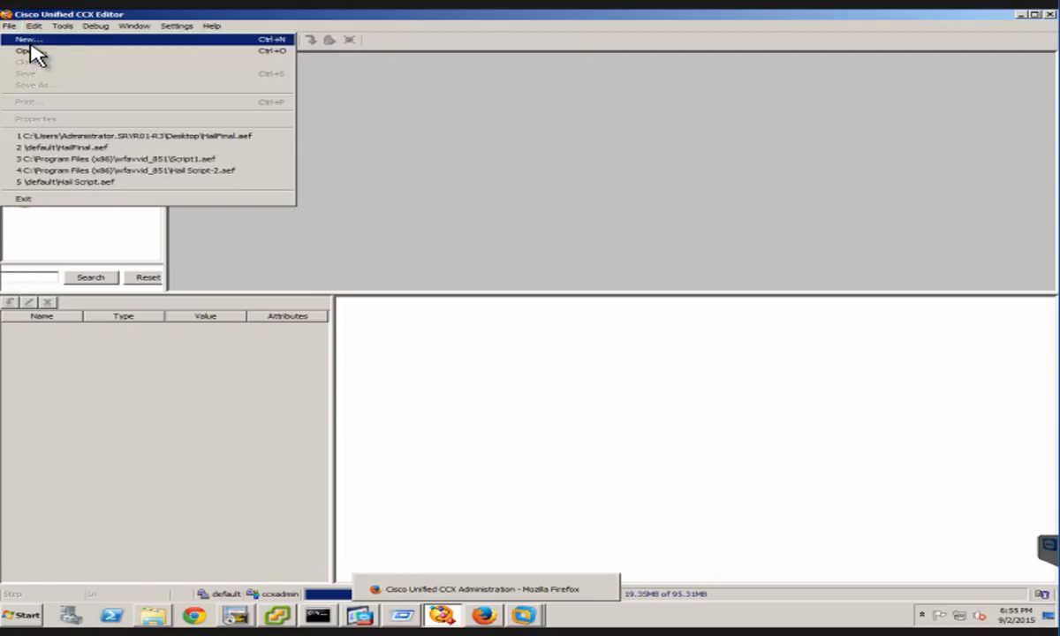
left_click(63, 149)
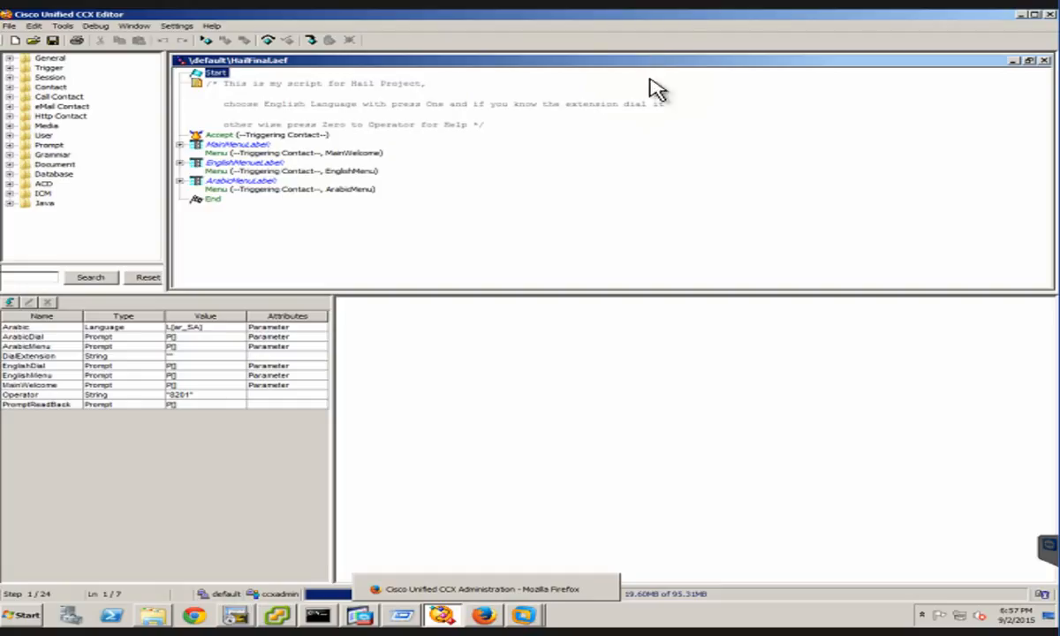
left_click(1044, 59)
left_click(1044, 59)
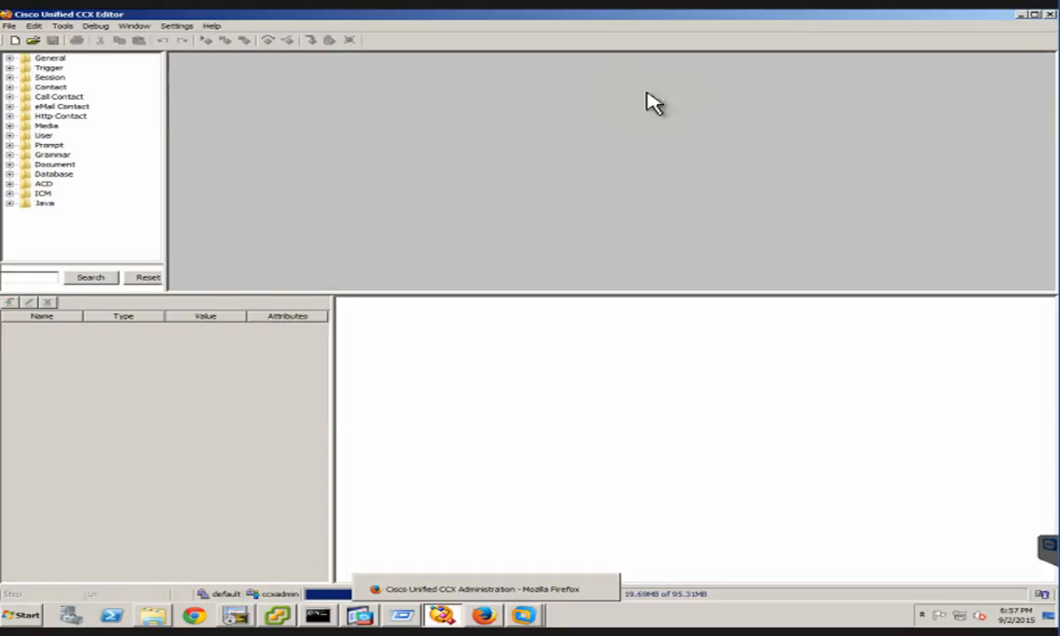
Create a new script from the Blank Script template and maximize its window
left_click(9, 27)
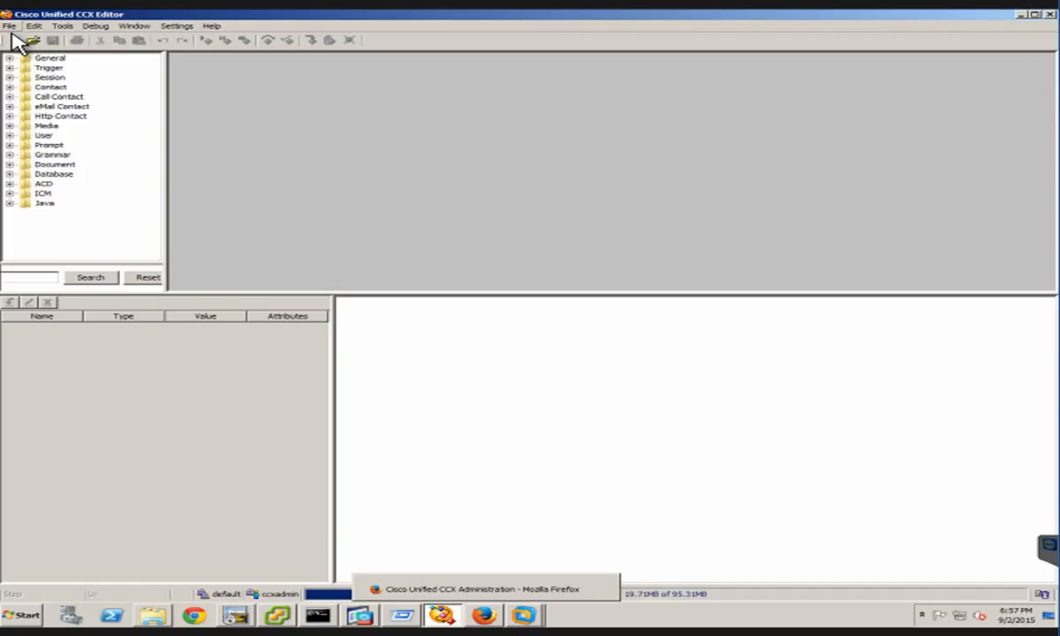
left_click(28, 39)
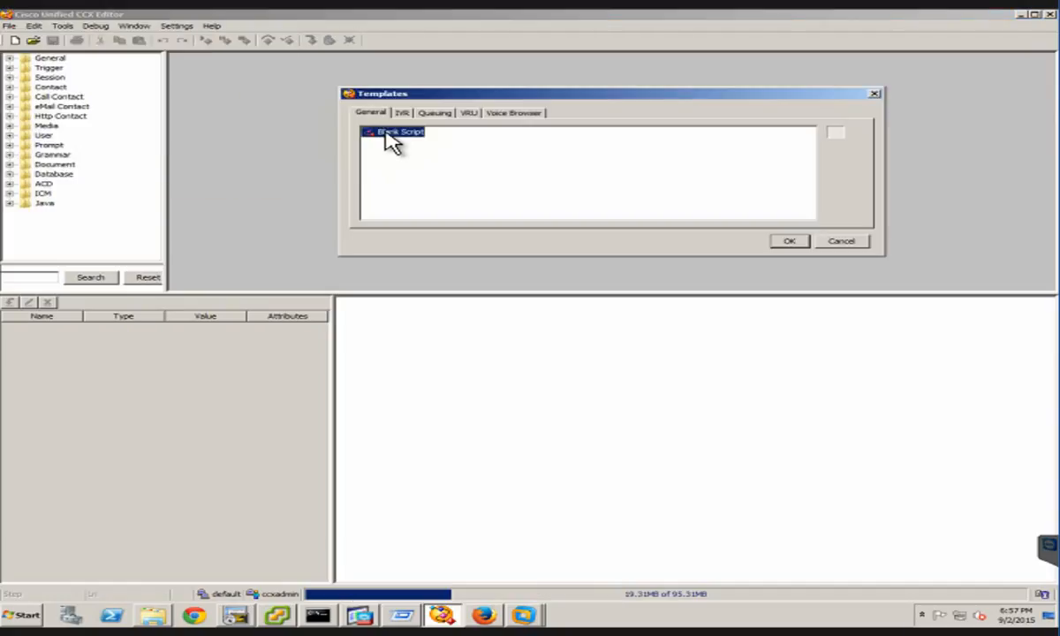
left_click(391, 133)
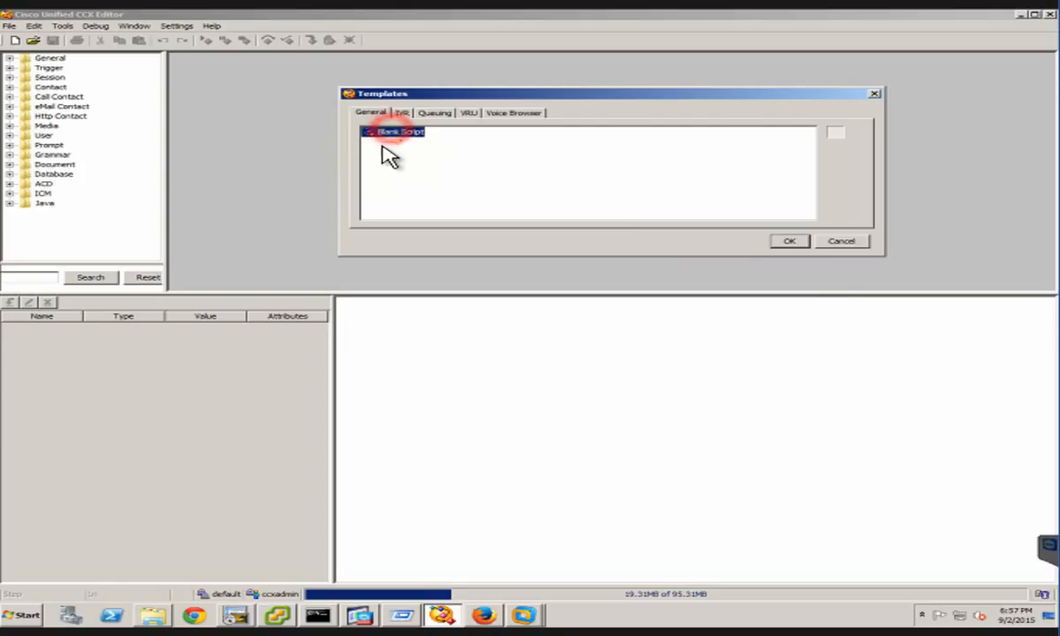
left_click(786, 239)
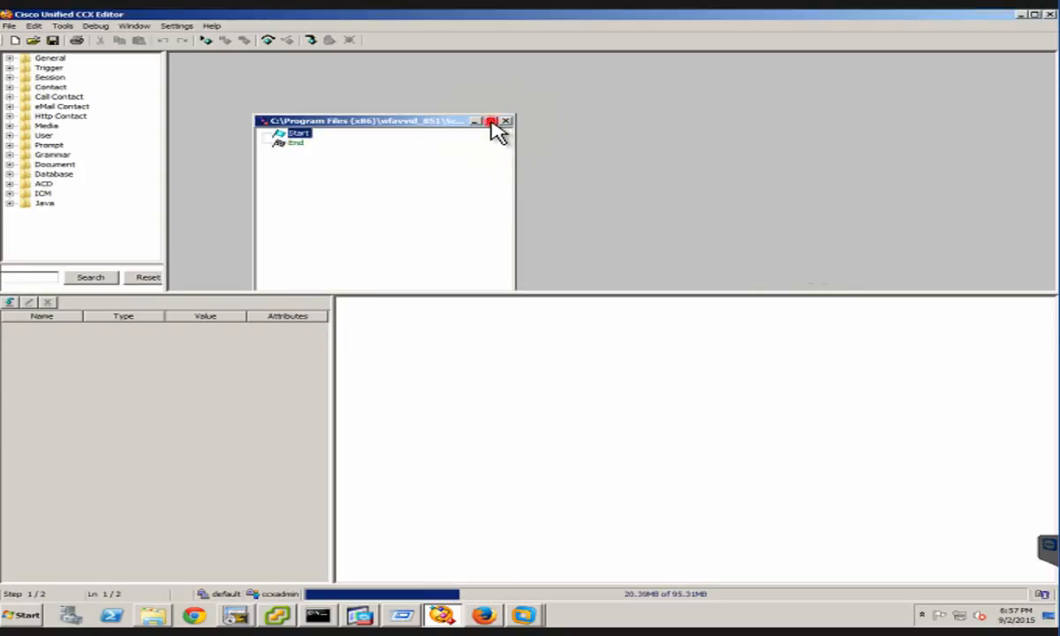
left_click(491, 122)
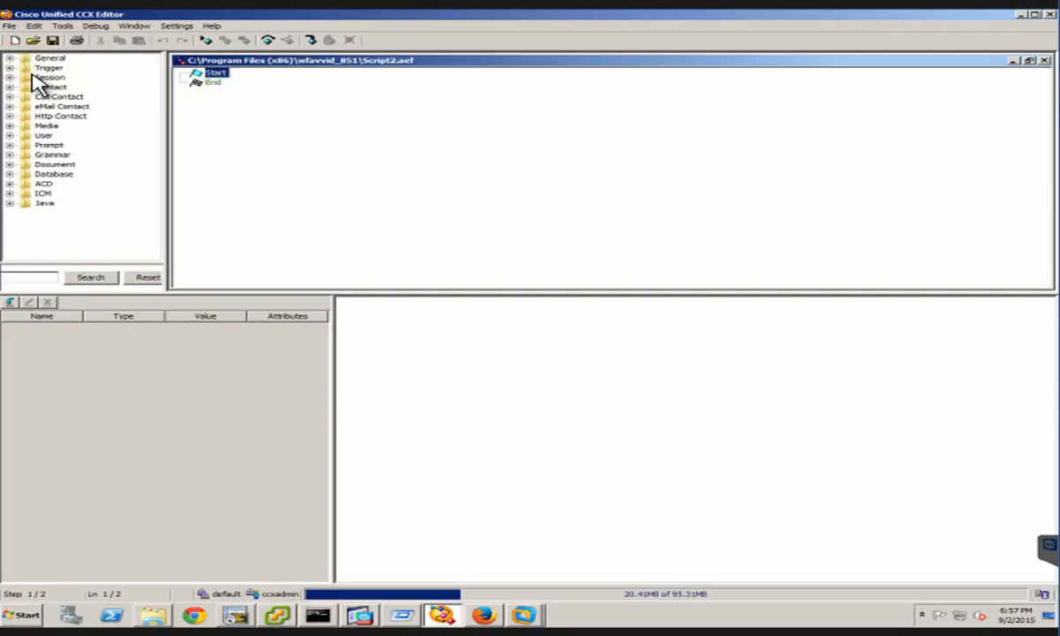
Insert an Annotate step from the General group between Start and End
left_click(10, 58)
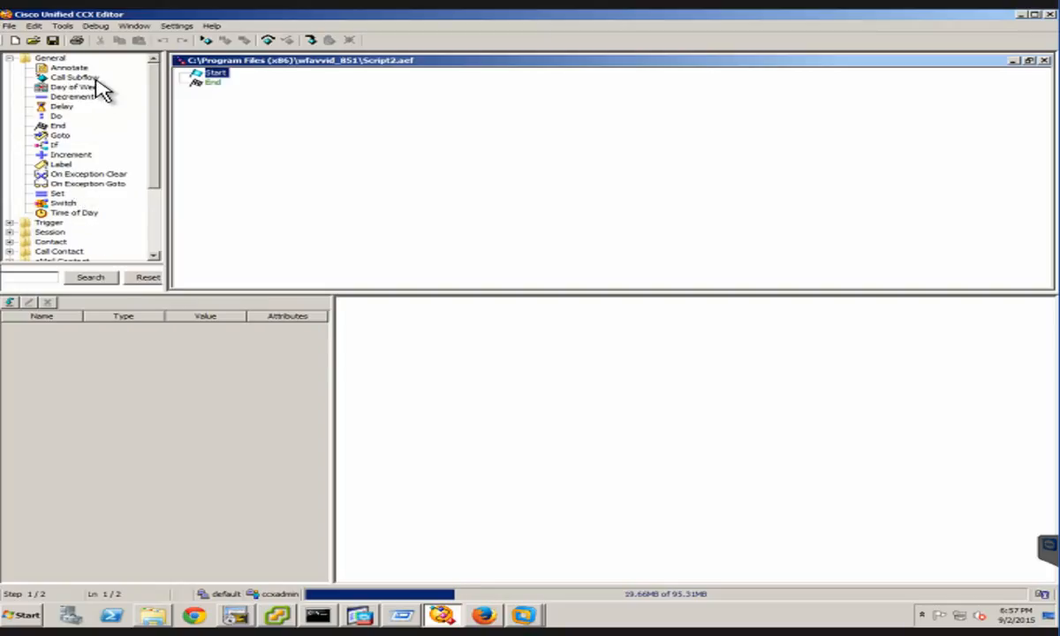
mouse_move(71, 68)
left_mouse_down()
mouse_move(201, 96)
mouse_move(230, 86)
left_mouse_up()
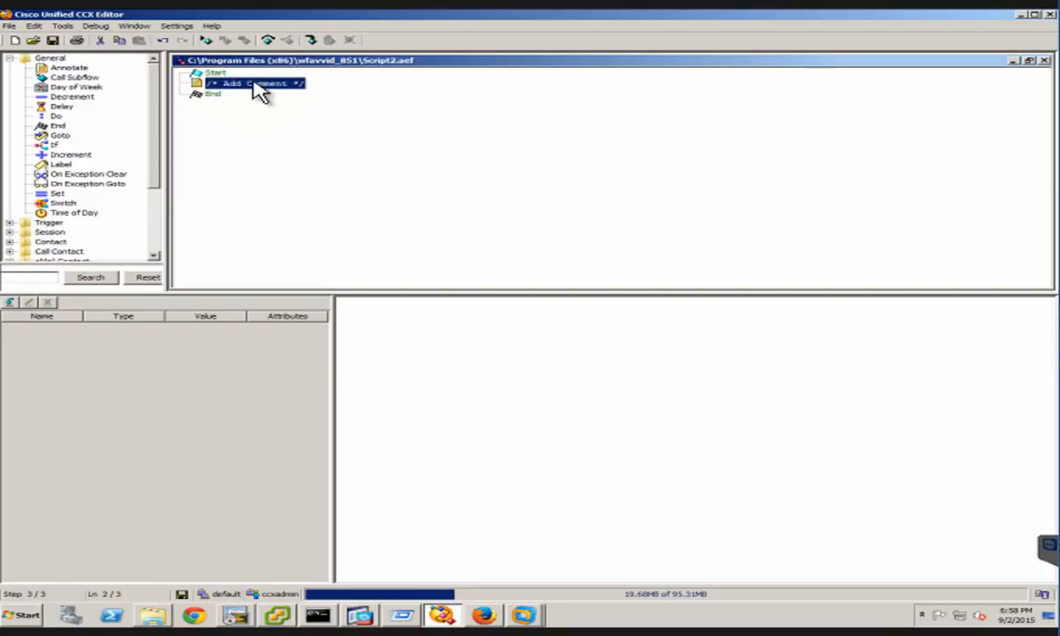
left_click(251, 83)
left_click(245, 86)
Open the Annotate step's properties and enter "This my script for Hotel" as the first comment line
right_click(271, 92)
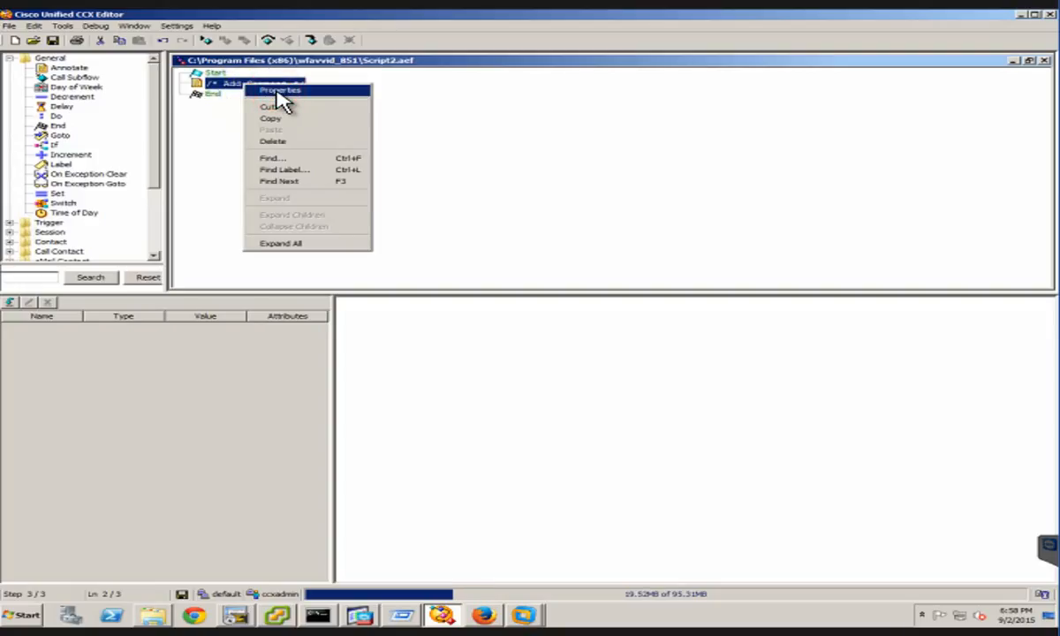
left_click(281, 92)
left_click(226, 117)
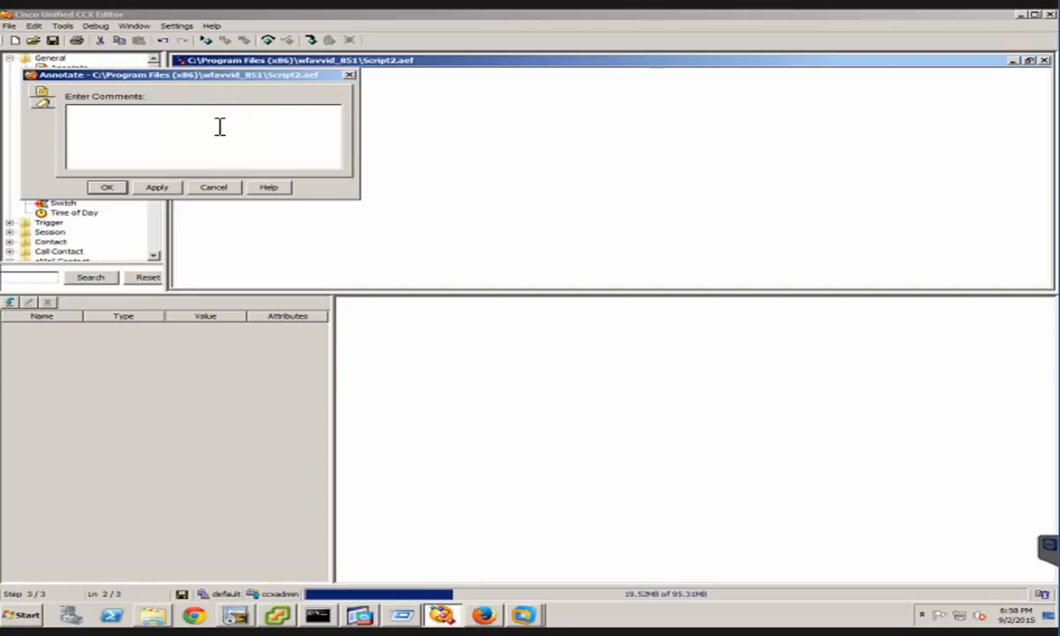
type("This is my scri")
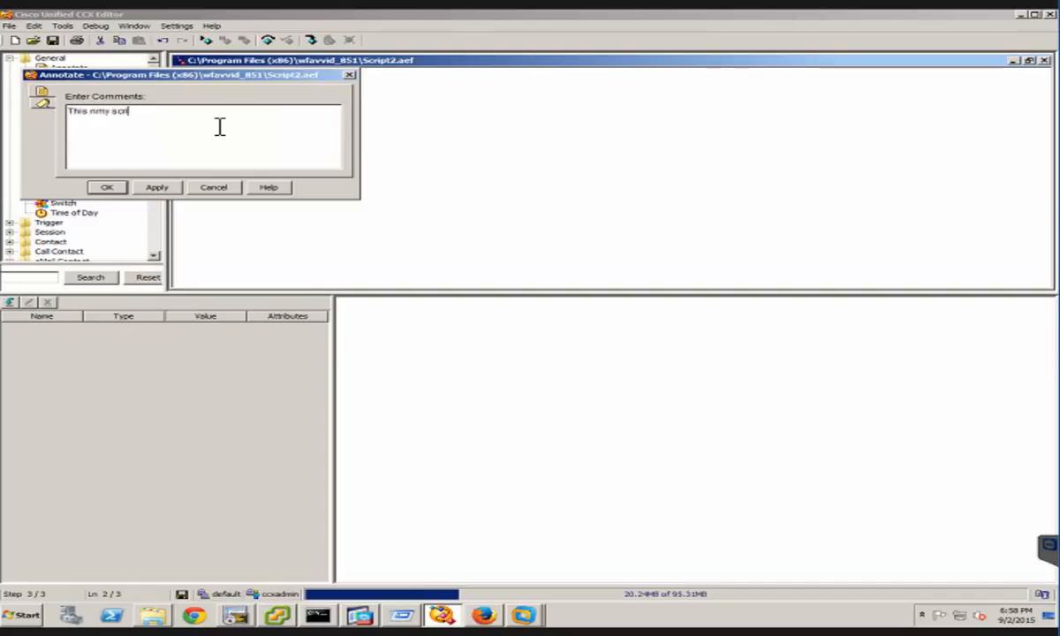
type("pt")
key("BackSpace")
key("BackSpace")
key("BackSpace")
key("BackSpace")
key("BackSpace")
key("BackSpace")
key("BackSpace")
key("BackSpace")
key("BackSpace")
key("BackSpace")
key("BackSpace")
type("my script for Hotel")
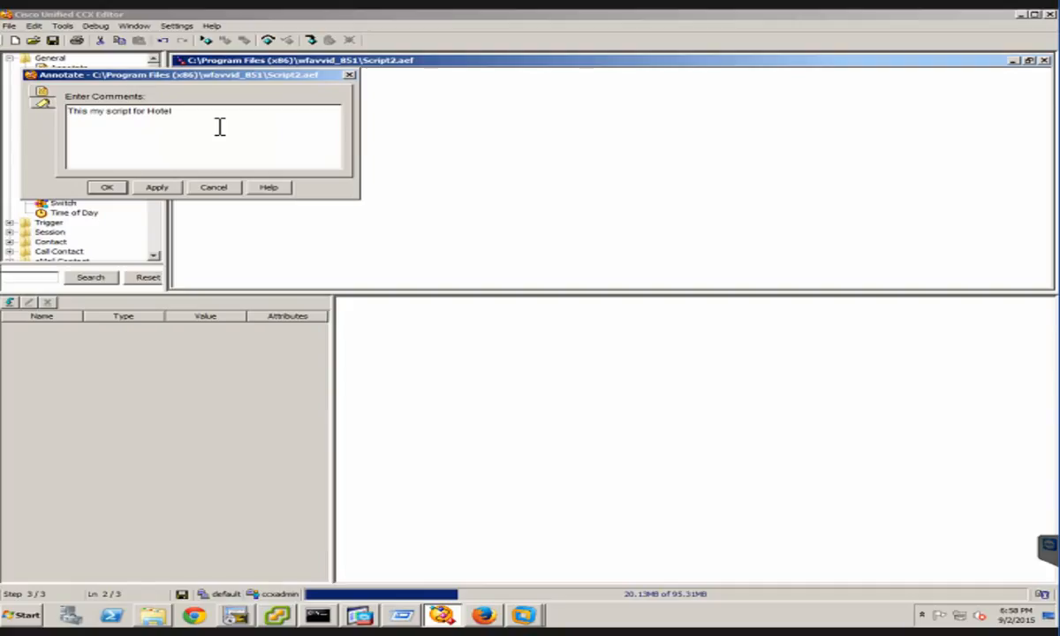
Add a second comment line reading "Welcome messgae first"
key("Return")
type("Welcome messgae first")
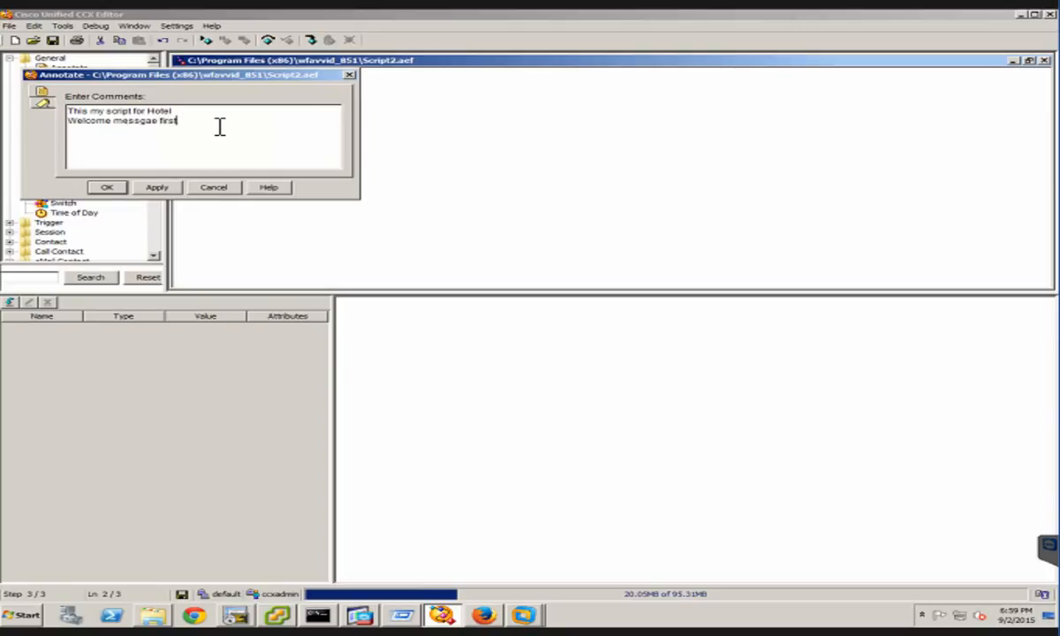
Add a third comment line reading "If you want to continue in English press ONE"
key("Return")
type("irst If")
type(" y")
type("o")
type("u")
type(" want to")
type("  cont")
type("inue in ")
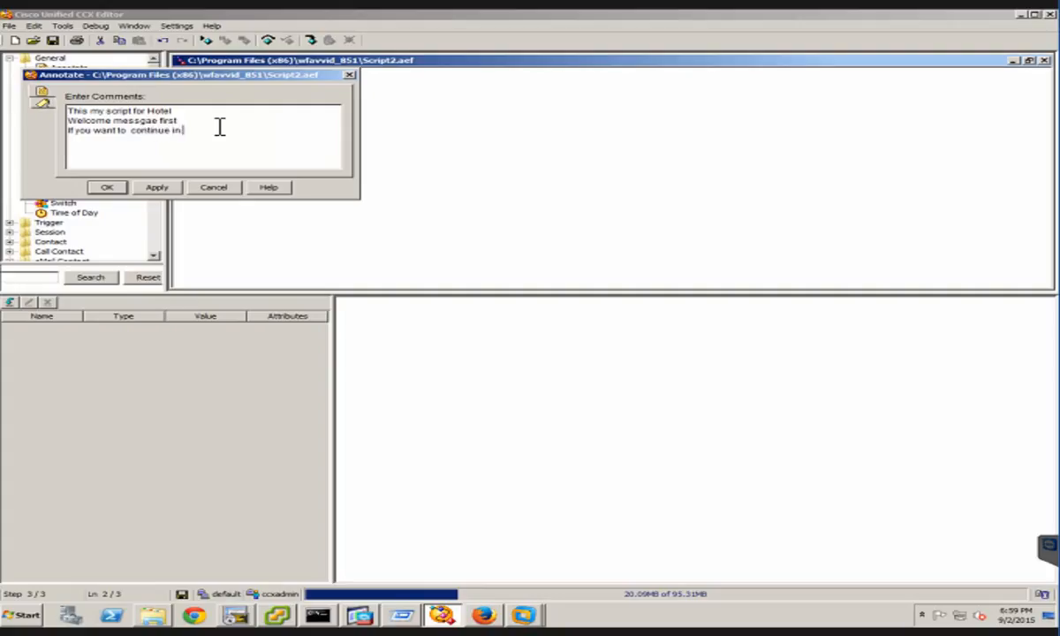
type("English press ONE")
Add a fourth comment line reading "or go to Arabic Language aftyer 3 sec"
key("Return")
type("or got")
key("BackSpace")
type("to Arabic ")
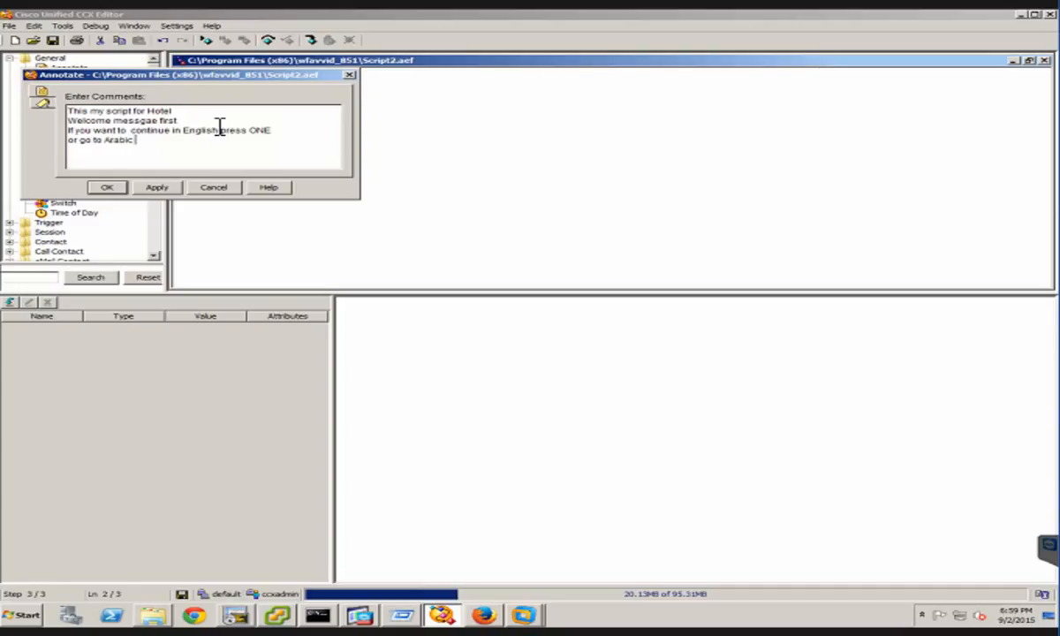
type("Language aftyer 3 sec")
Add two more comment lines reading "English Menu" and "Arabic Menu"
key("Return")
type("English Menue")
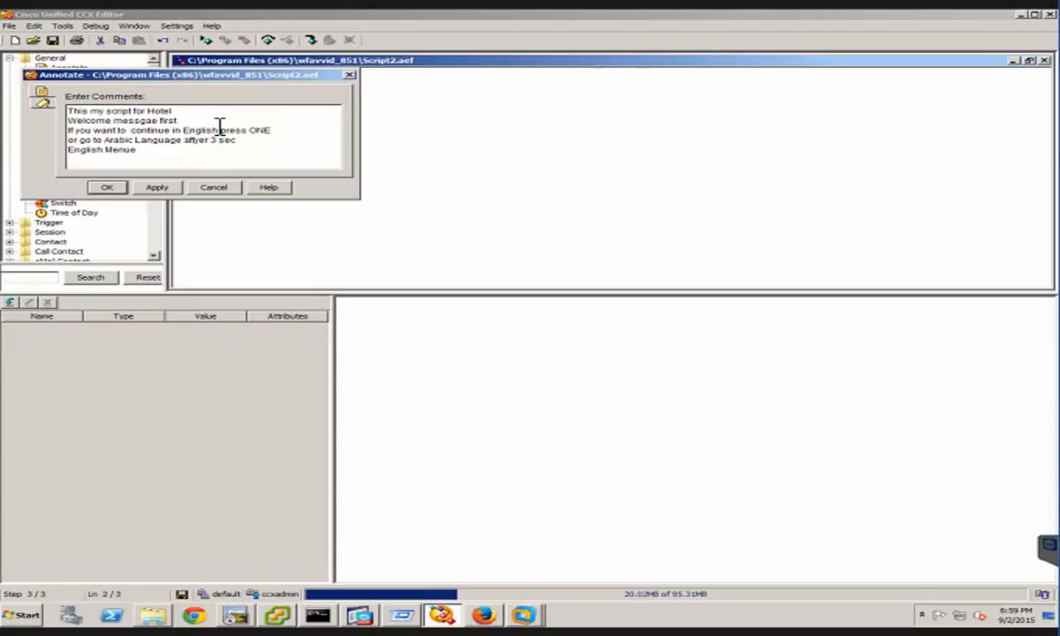
key("Return")
type("Arabic Menue")
key("BackSpace")
key("Up")
key("Delete")
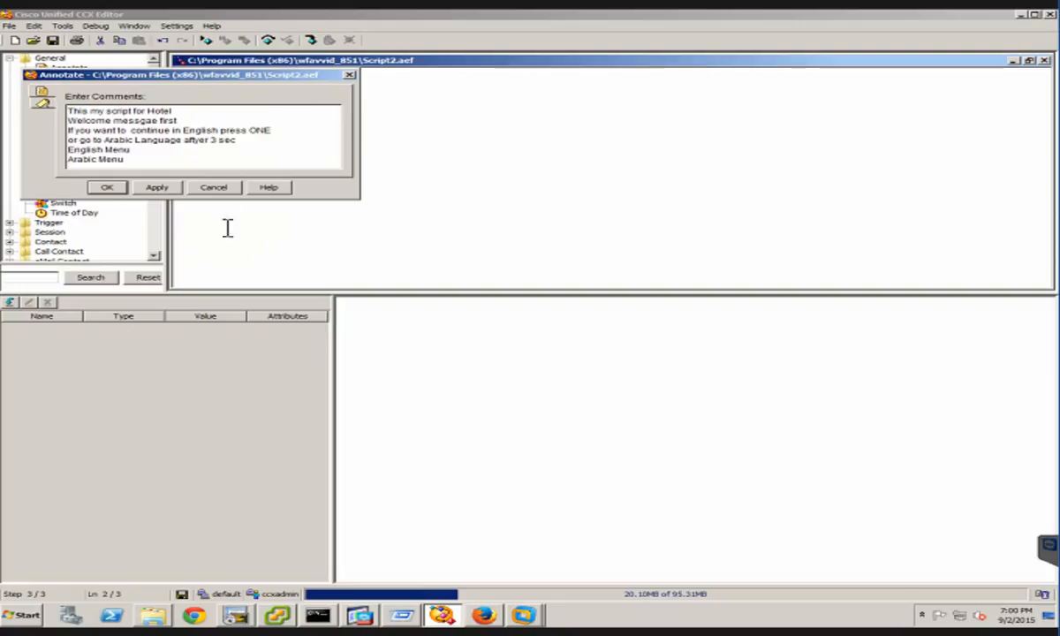
Move the "English Menu" line directly below the "press ONE" line and remove the leftover blank line
left_click(277, 131)
key("Return")
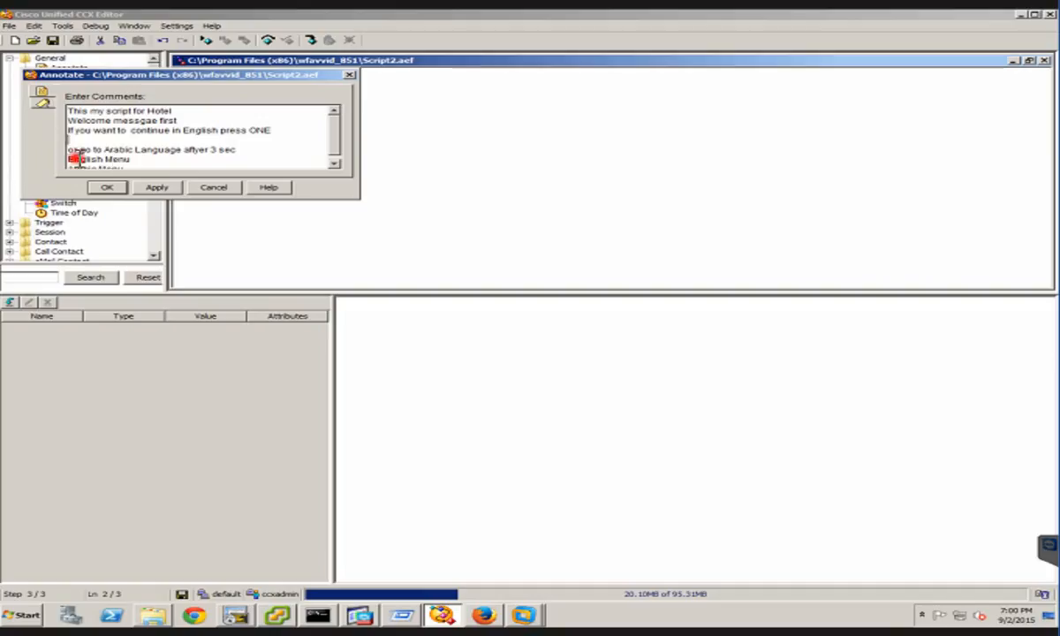
triple_click(79, 159)
key("ctrl+c")
key("Delete")
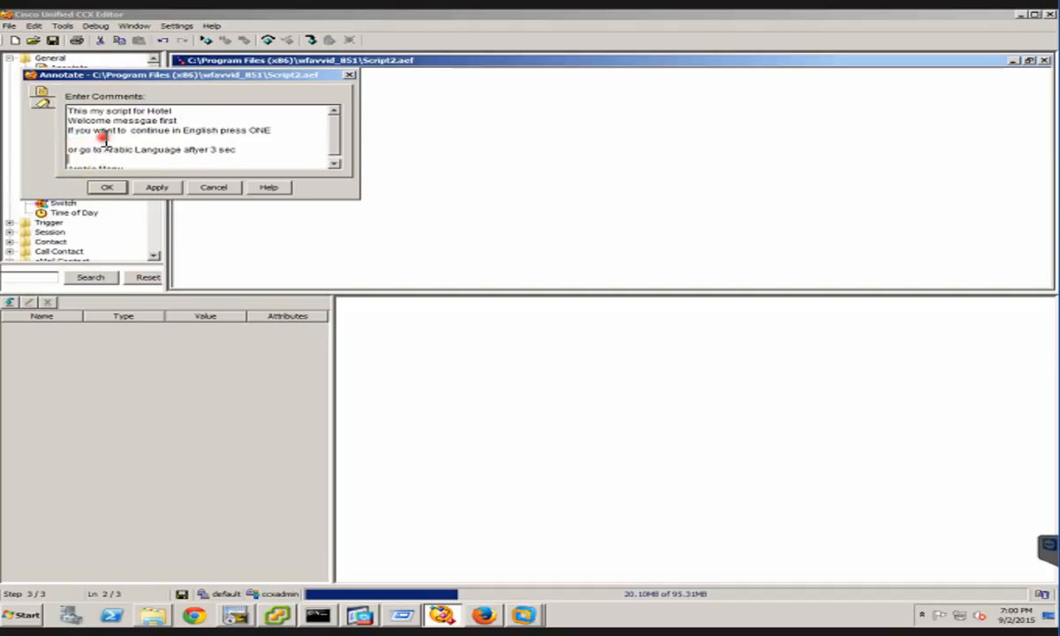
left_click(106, 138)
key("ctrl+v")
left_click(101, 159)
key("BackSpace")
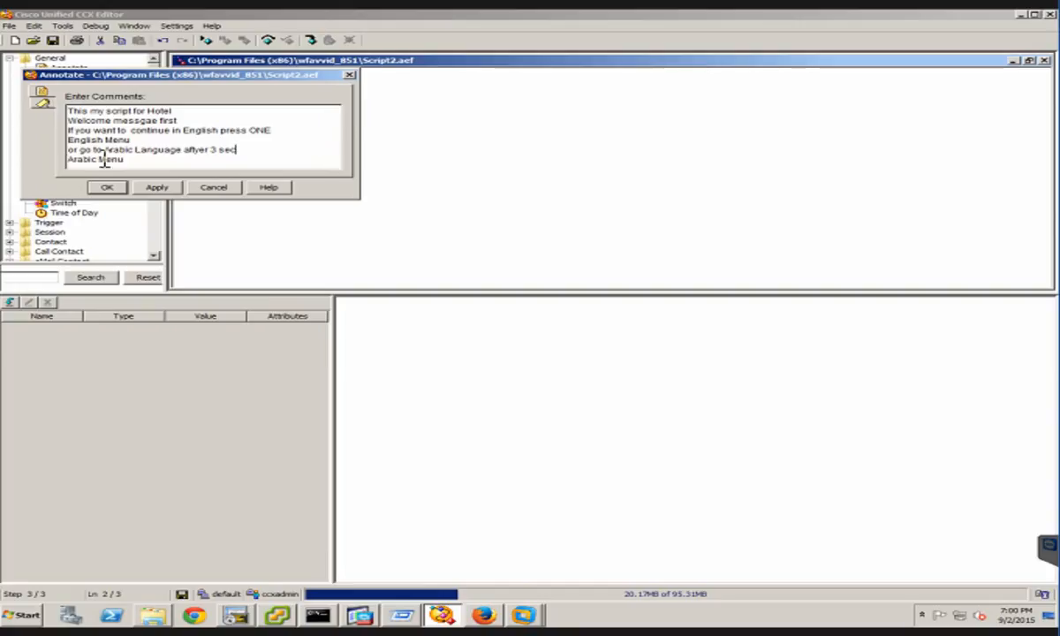
Apply the comment text, close the Annotate properties, and select the annotation in the script
left_click(154, 189)
left_click(140, 183)
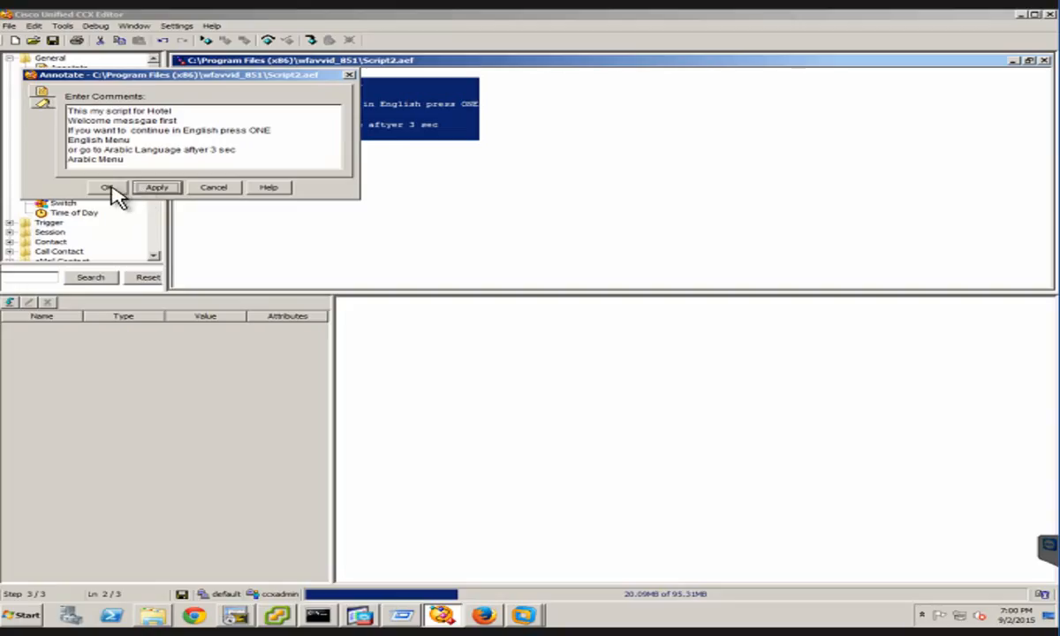
left_click(107, 189)
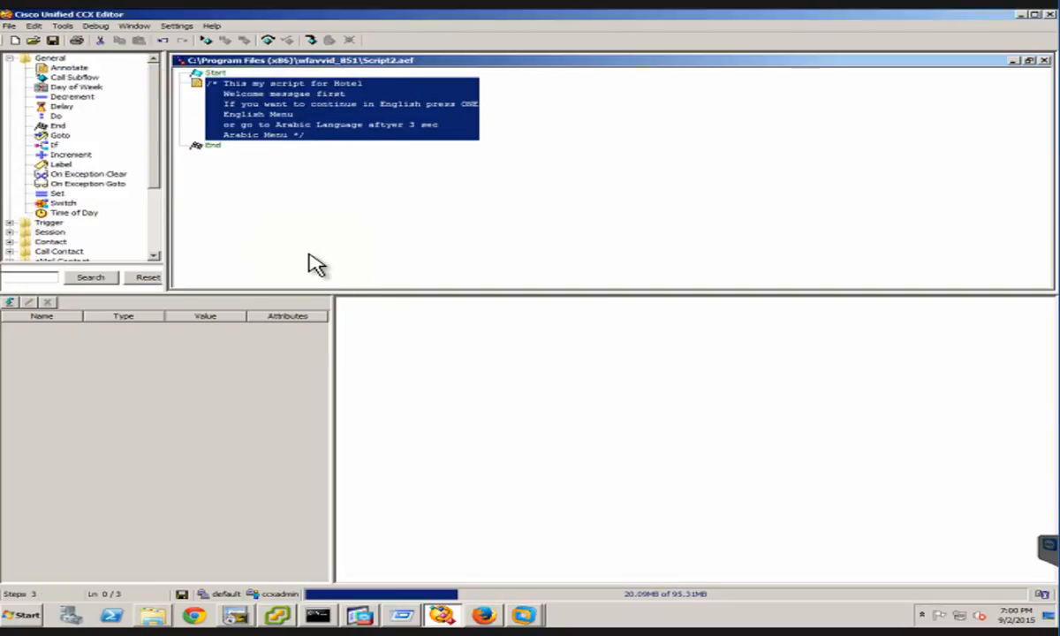
left_click(300, 152)
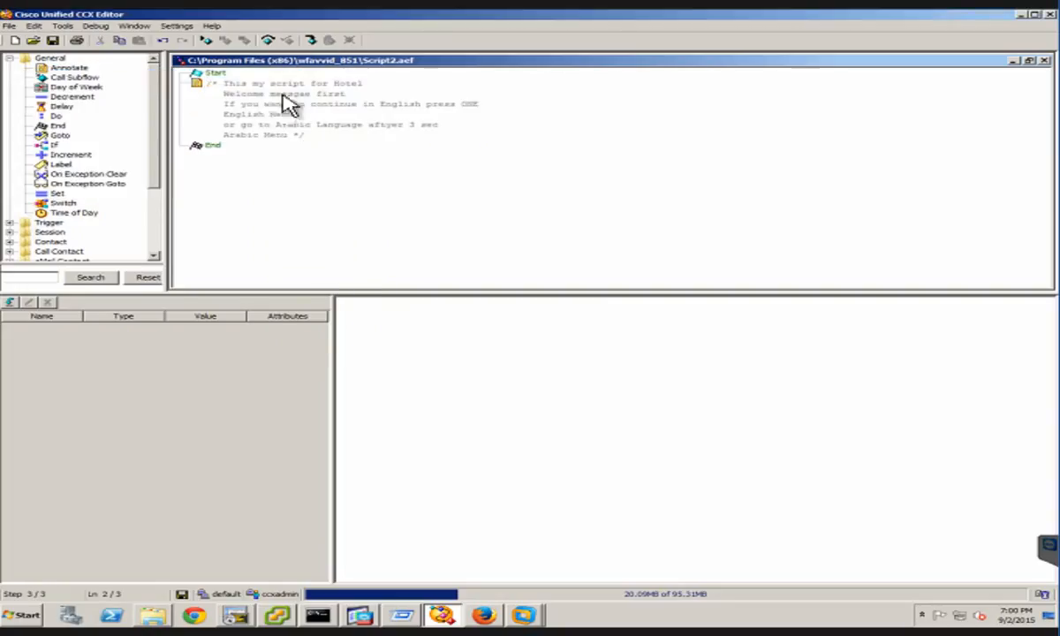
left_click(331, 104)
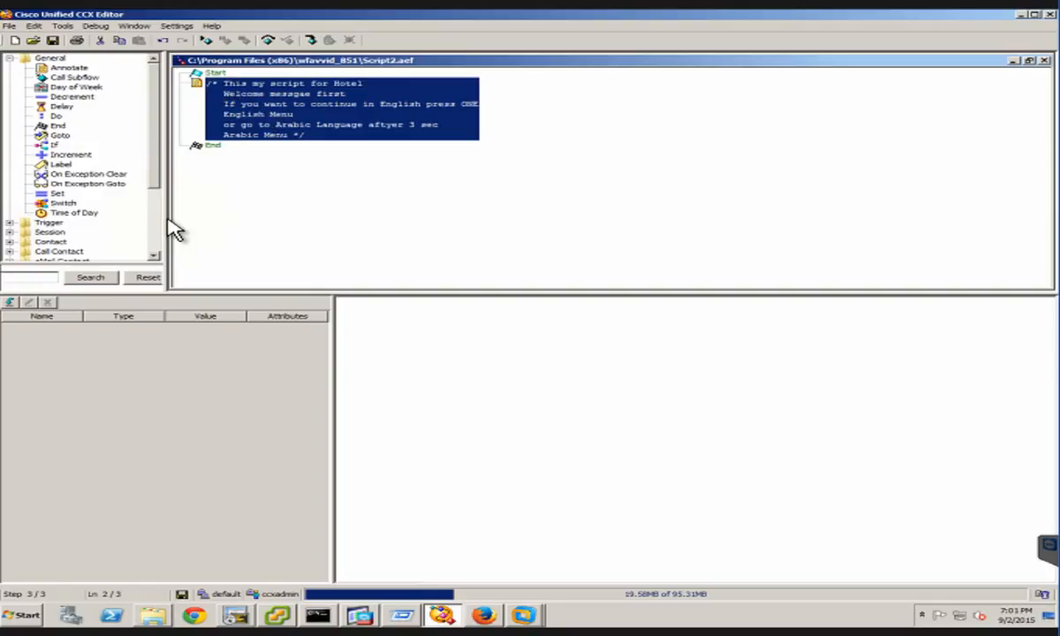
Insert an Accept step for the triggering contact between the annotation and the End step
left_click(10, 223)
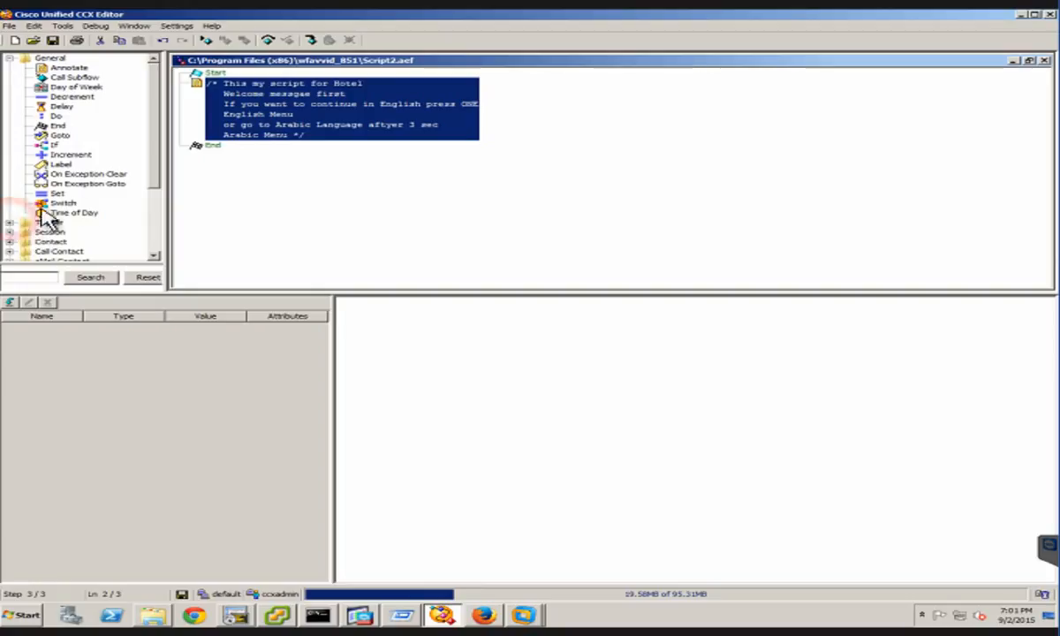
left_click(154, 192)
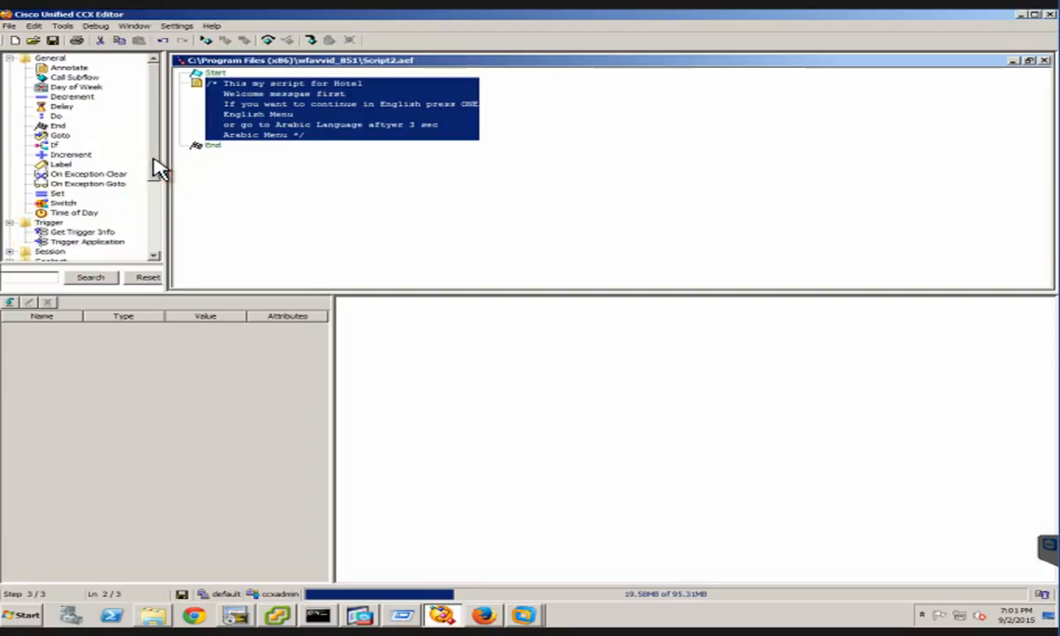
scroll(157, 161, "down", 4)
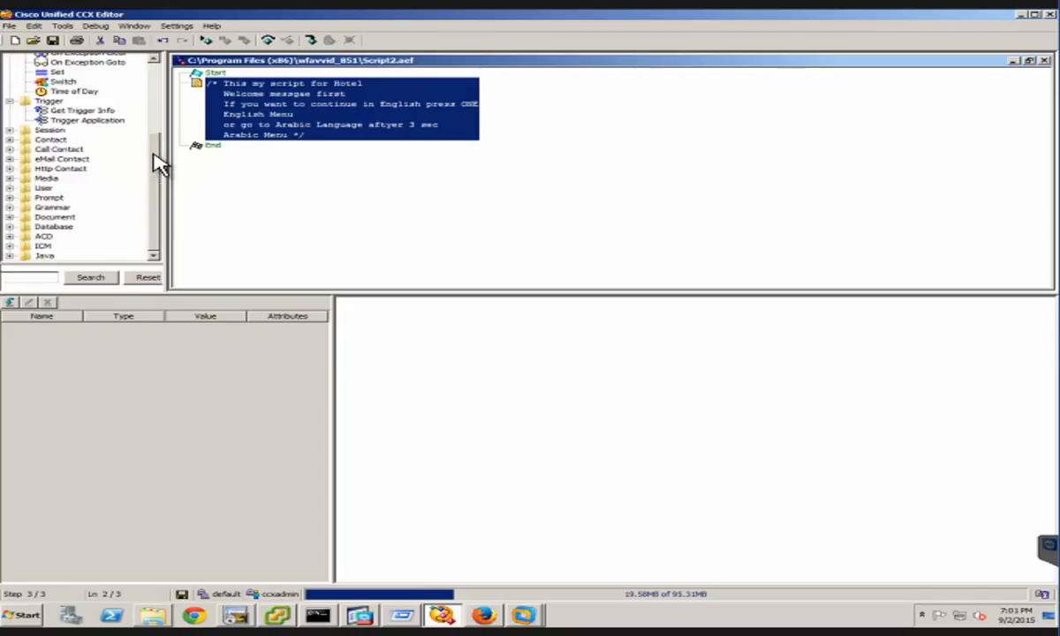
left_click(9, 139)
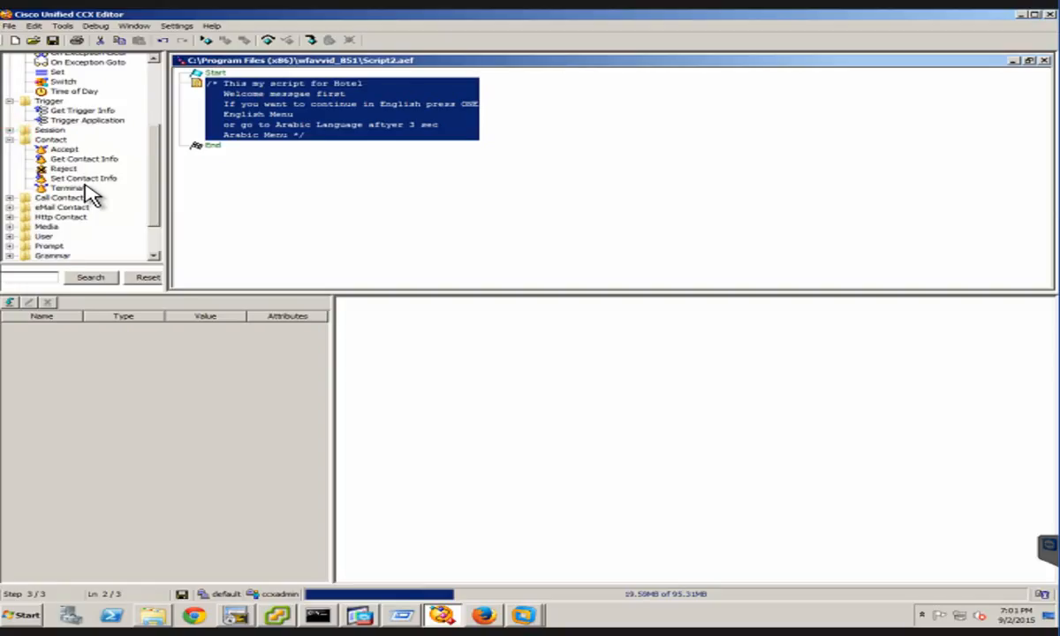
left_click(75, 152)
left_click_drag(53, 149, 205, 82)
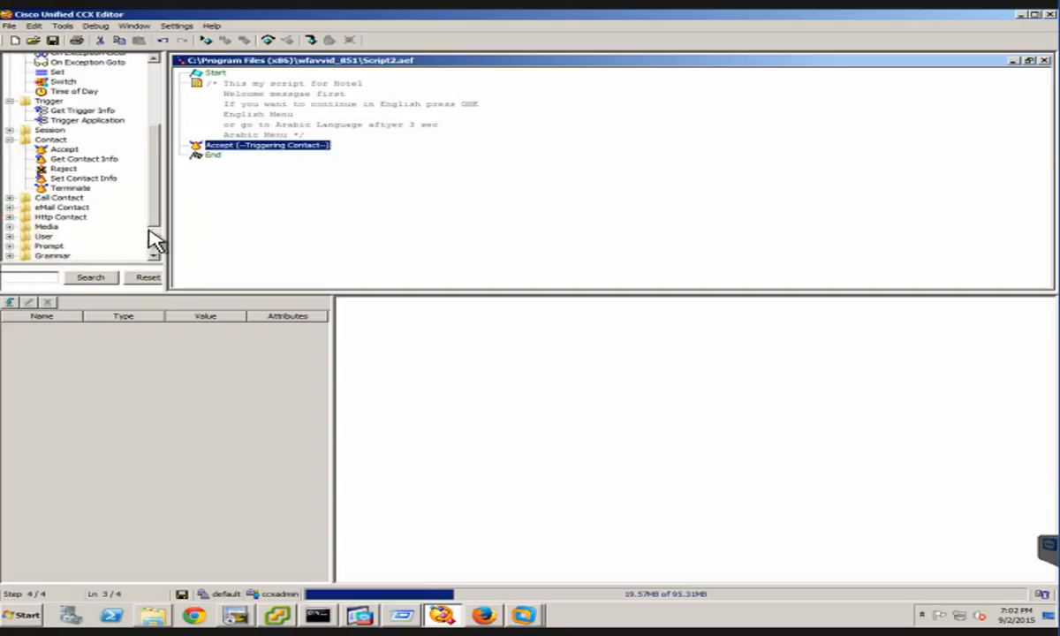
Add a Menu step directly after the Accept step and expand its output branches
left_click(61, 161)
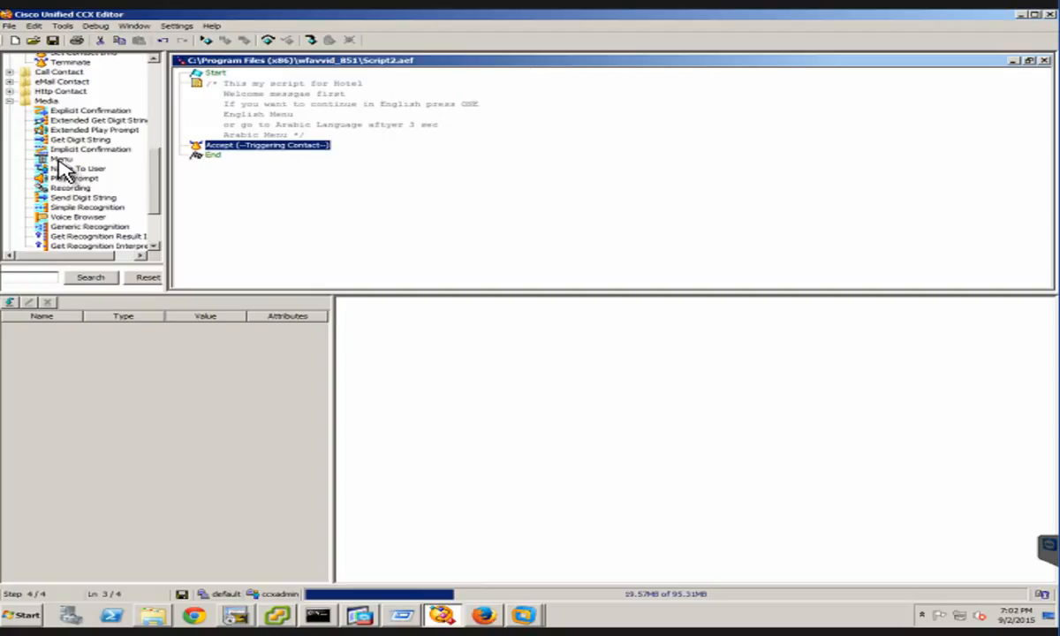
left_click(60, 161)
mouse_move(59, 160)
left_mouse_down()
mouse_move(248, 157)
mouse_move(252, 144)
mouse_move(244, 170)
left_mouse_up()
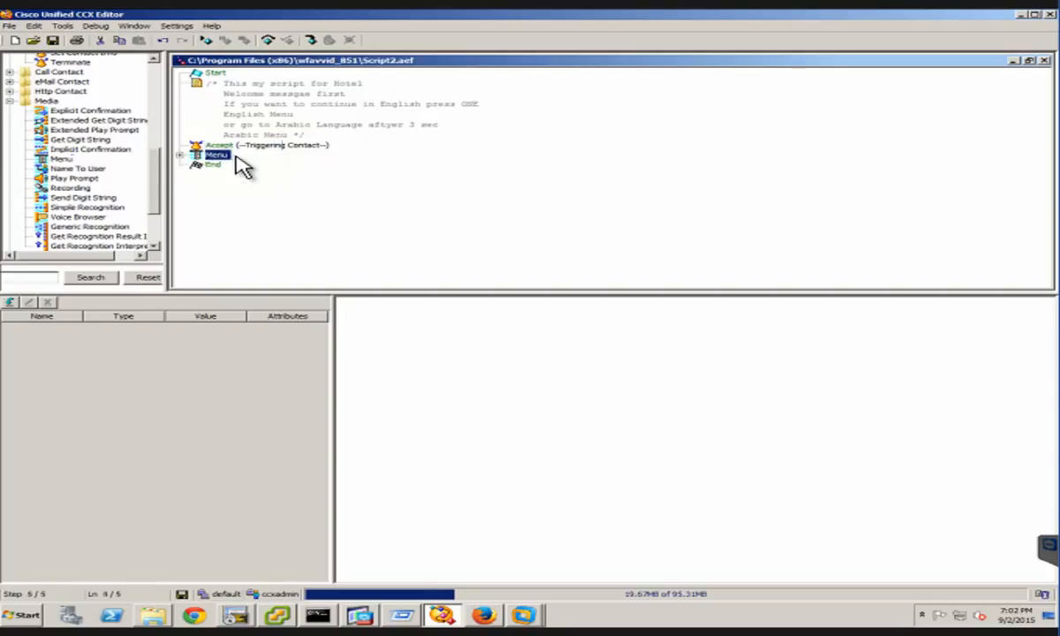
left_click(178, 156)
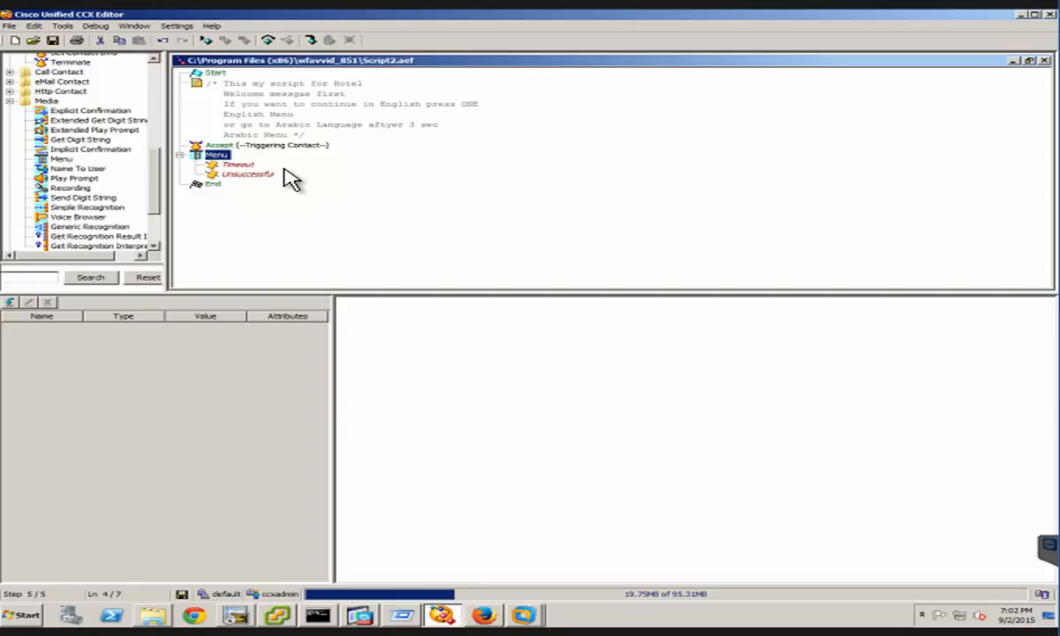
right_click(212, 157)
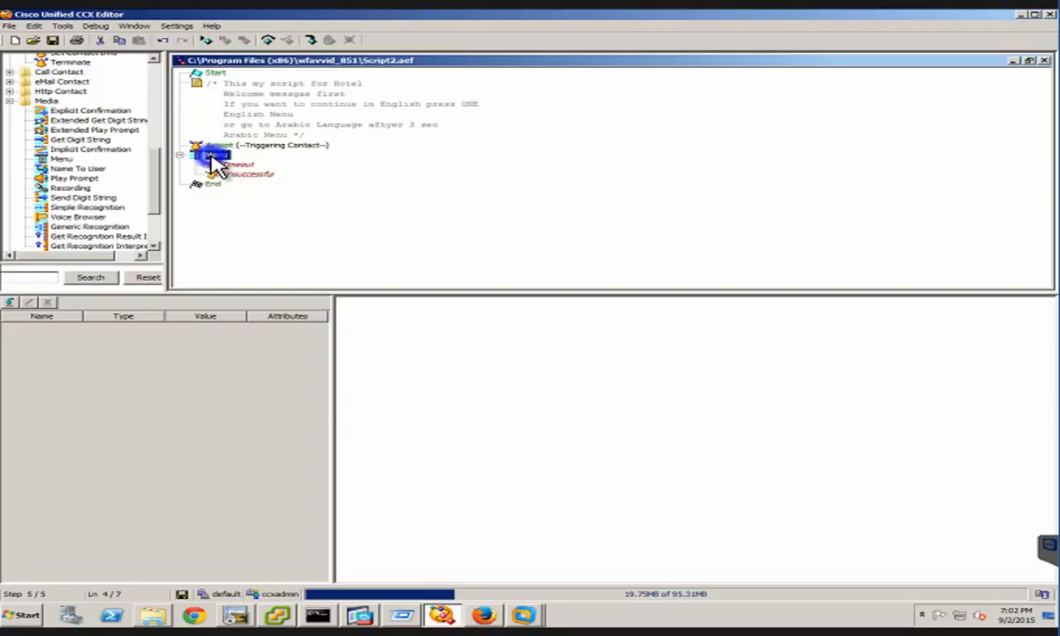
right_click(211, 157)
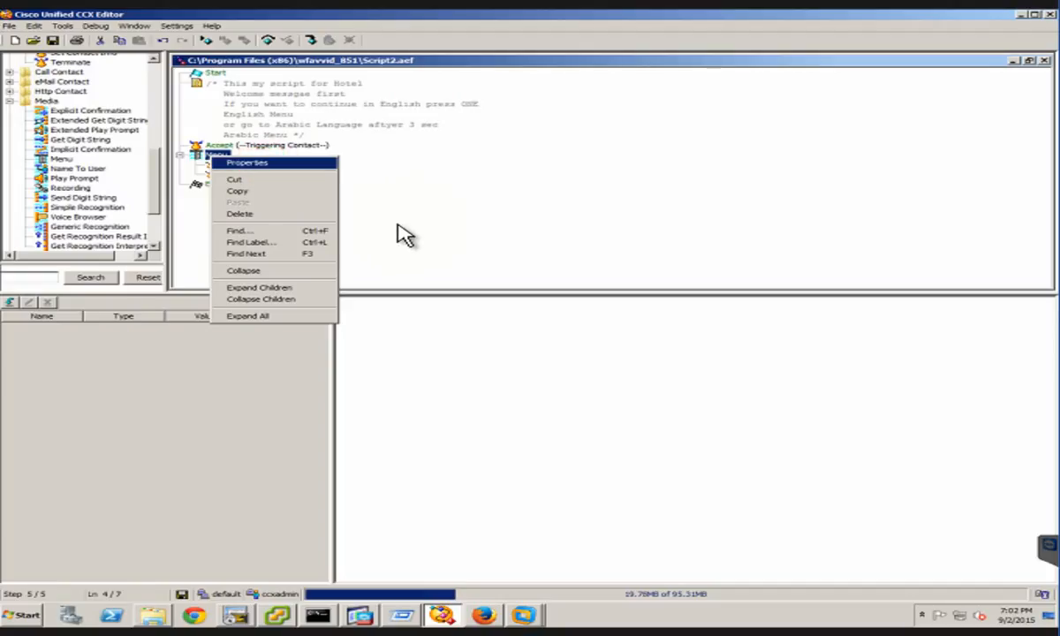
key("Return")
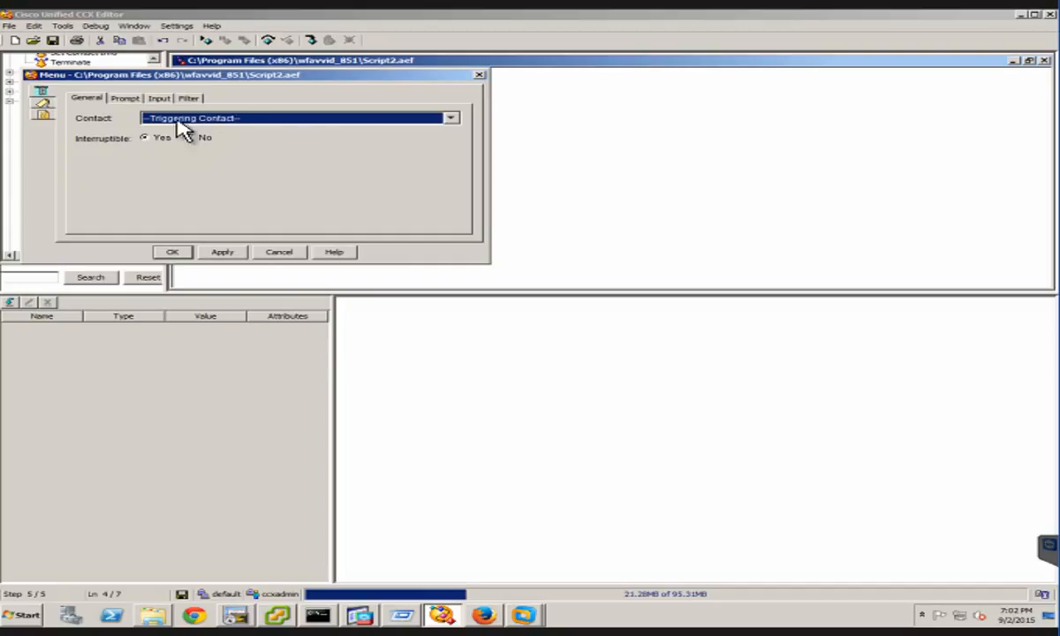
left_click(122, 100)
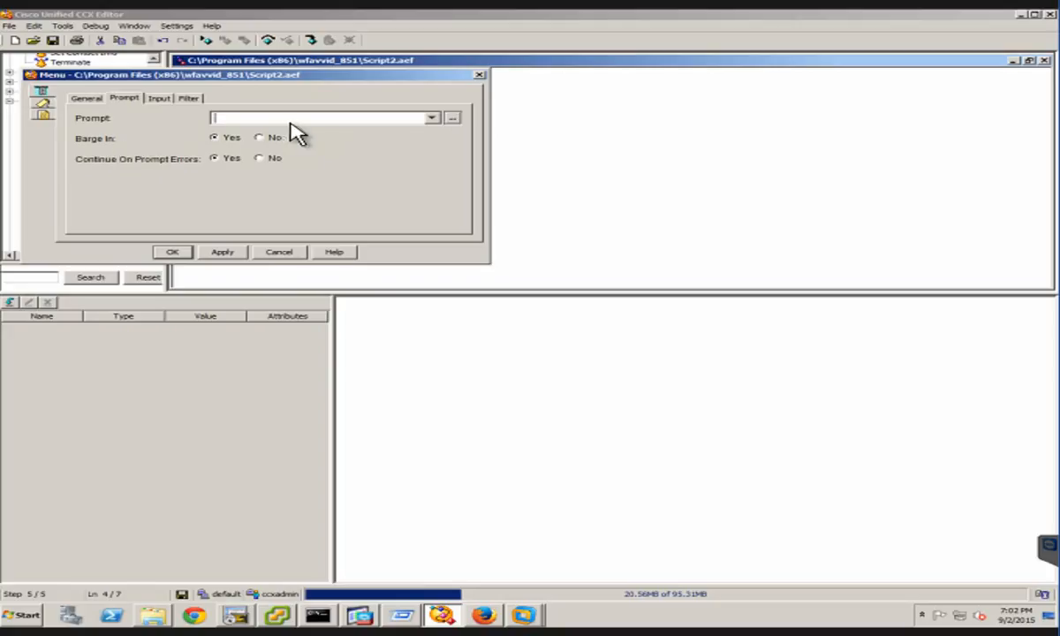
left_click(410, 120)
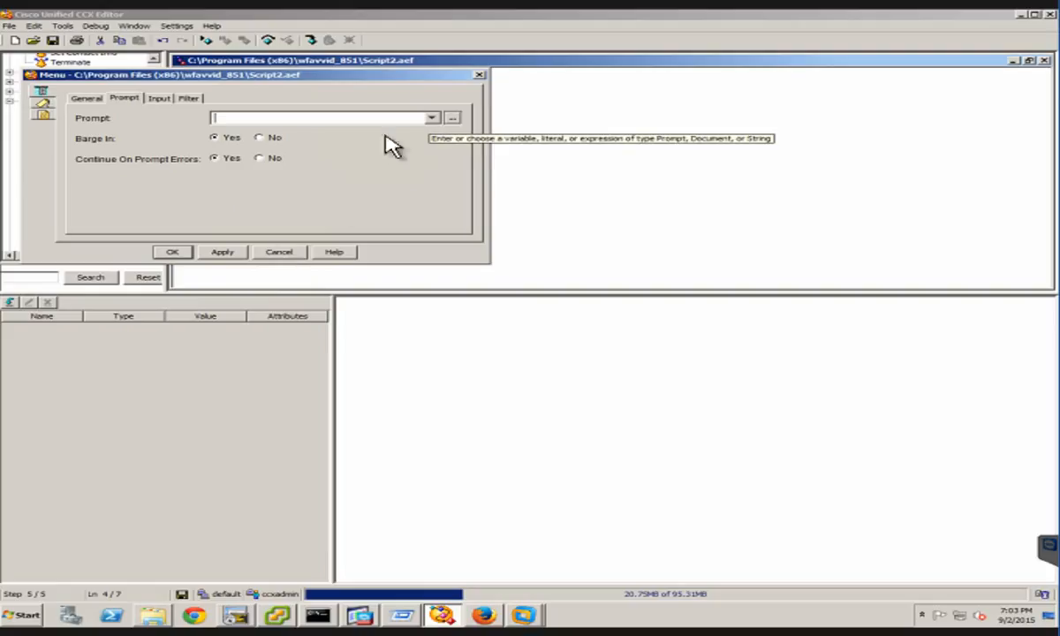
left_click(431, 116)
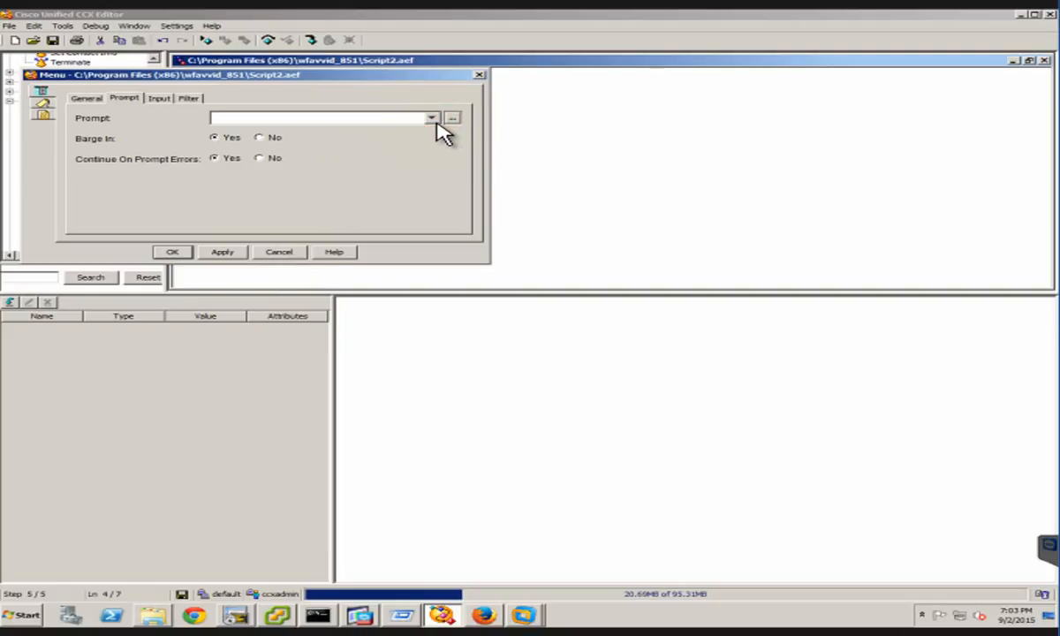
left_click(430, 120)
left_click(286, 252)
left_click(283, 253)
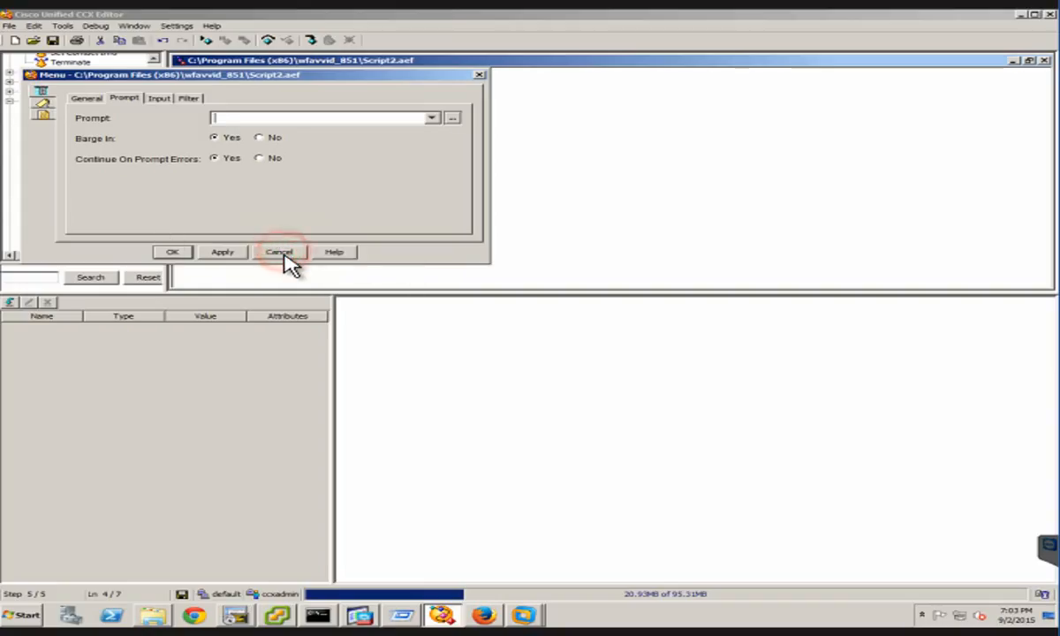
left_click(280, 254)
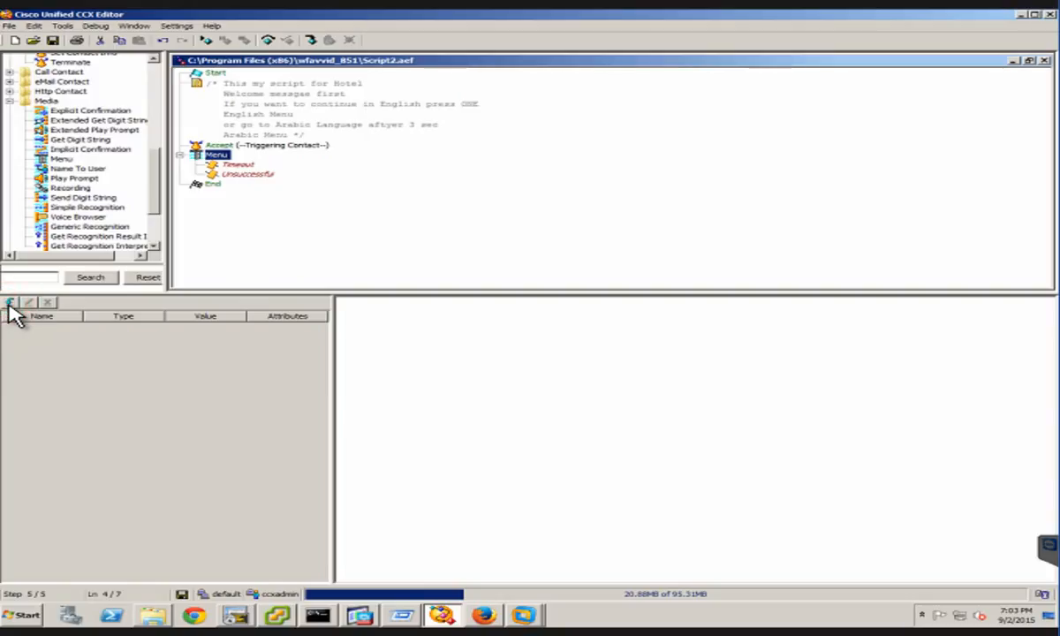
Create a script variable of type Prompt named MainWelcome and mark it as a parameter
left_click(9, 303)
left_click(122, 31)
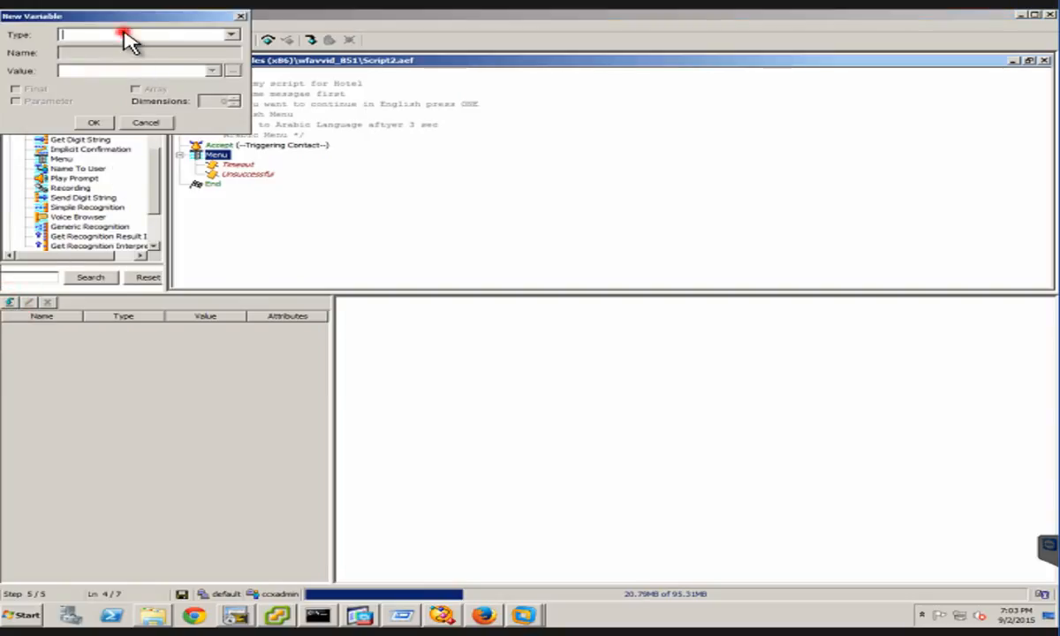
left_click(232, 34)
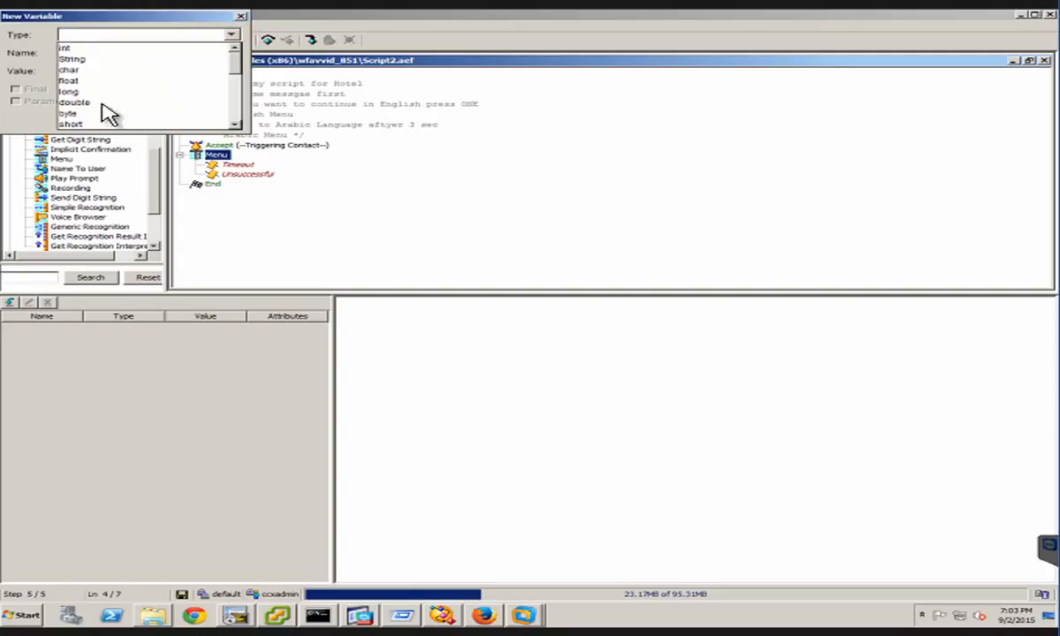
left_click(235, 106)
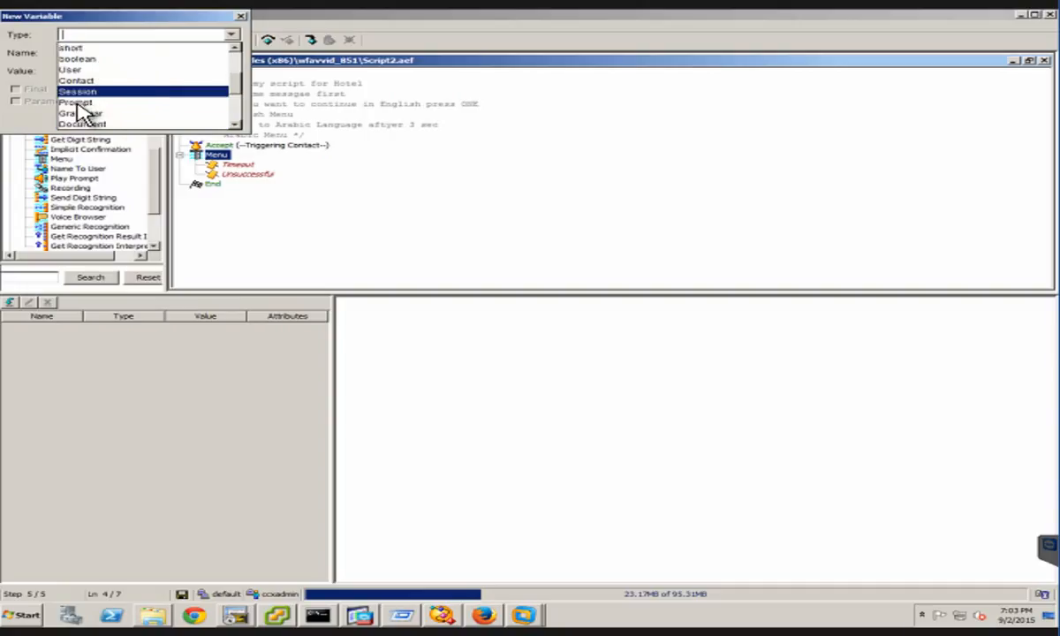
left_click(77, 103)
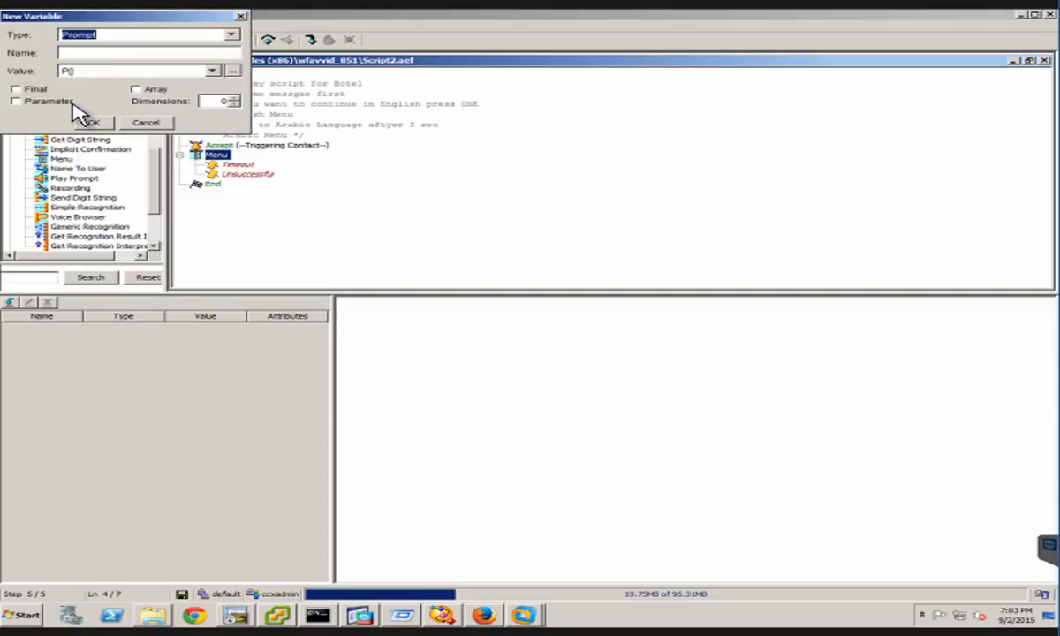
left_click(93, 50)
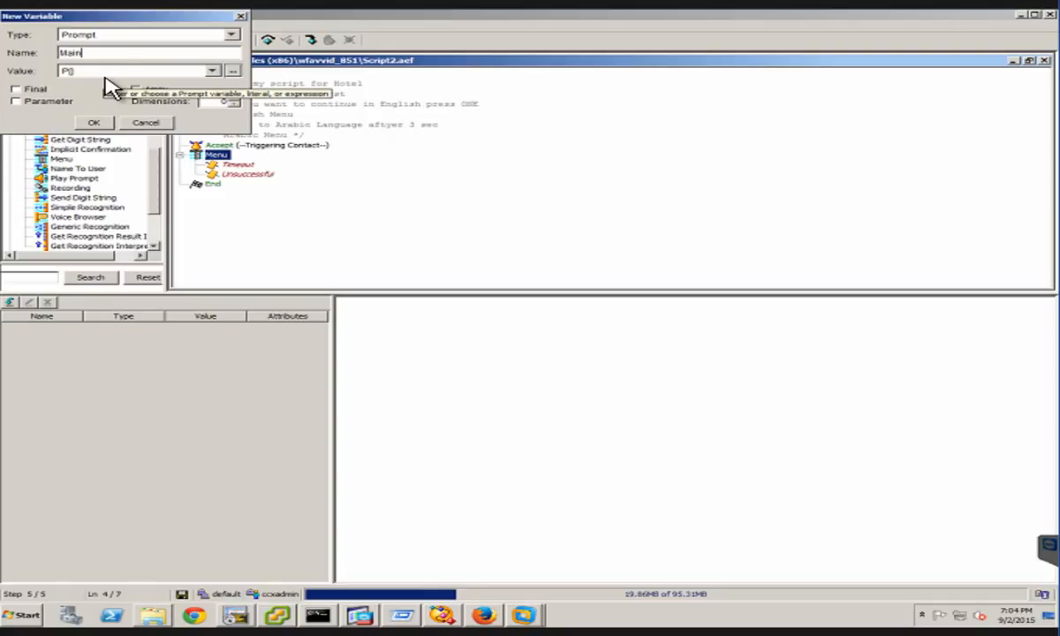
type("Welcome")
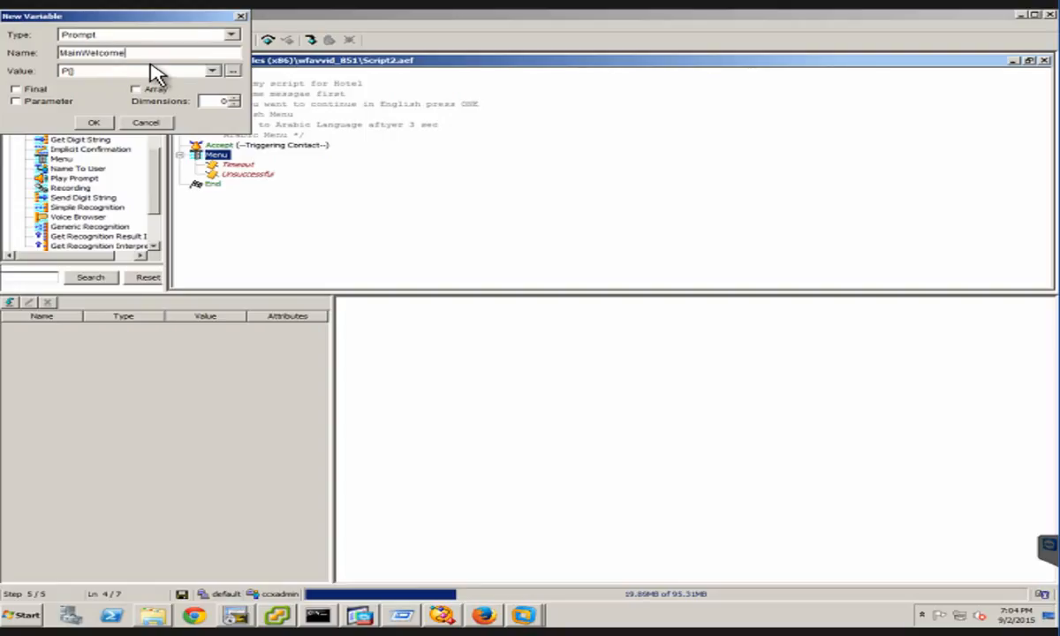
left_click(15, 101)
left_click(95, 124)
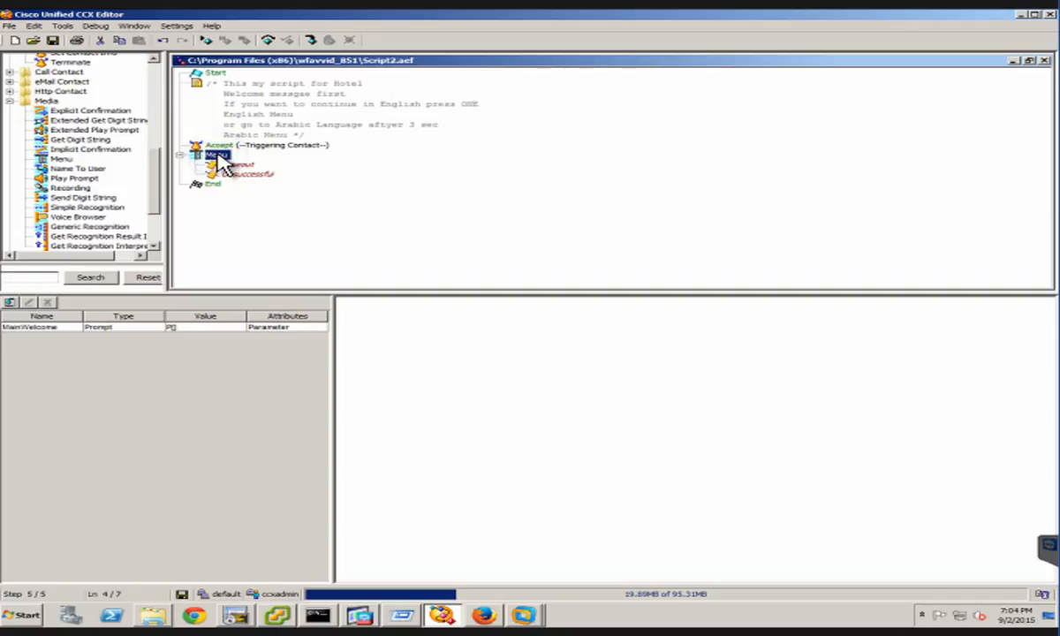
Assign the MainWelcome variable as the prompt in the Menu step's properties
right_click(220, 154)
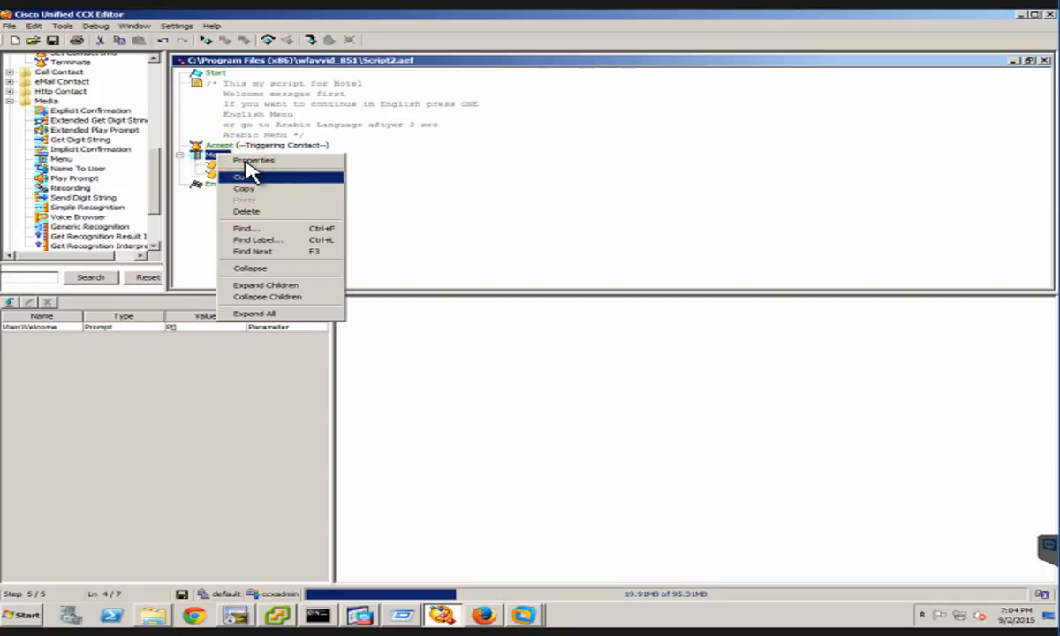
left_click(249, 161)
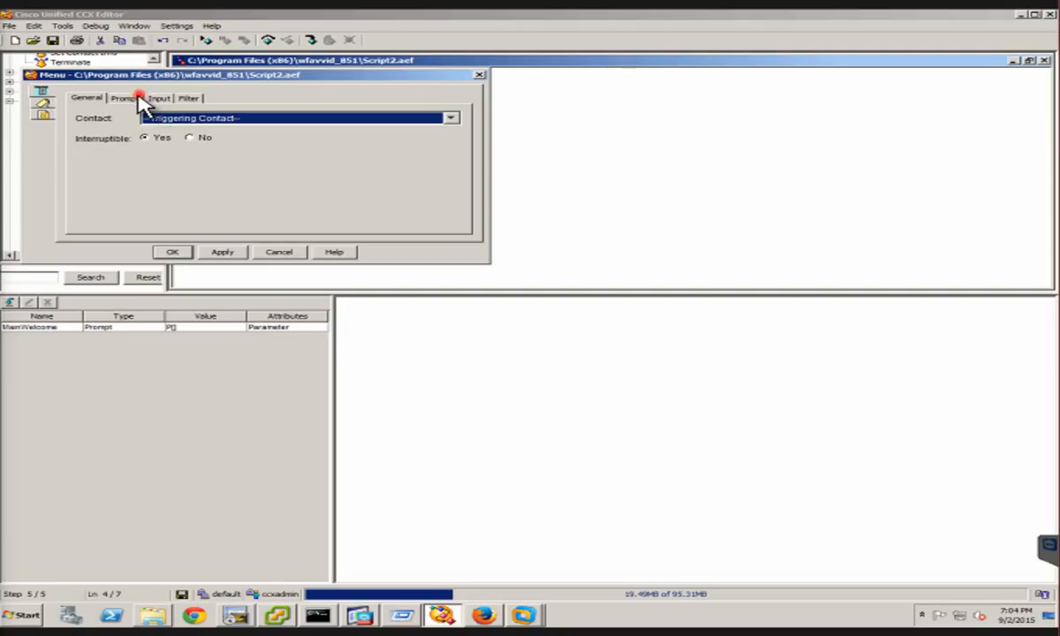
left_click(139, 98)
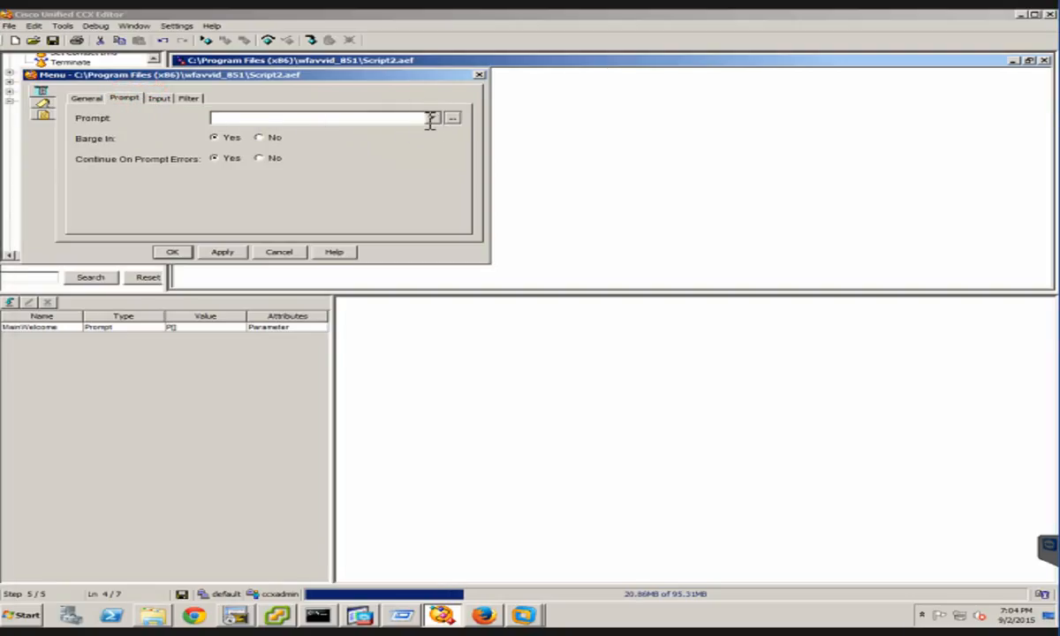
left_click(430, 118)
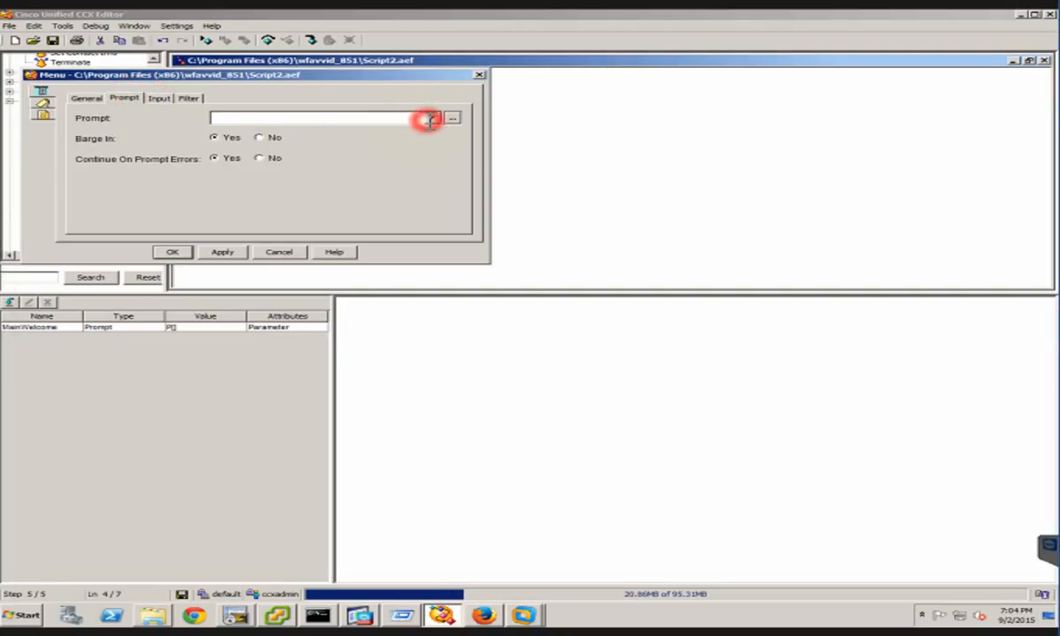
left_click(245, 143)
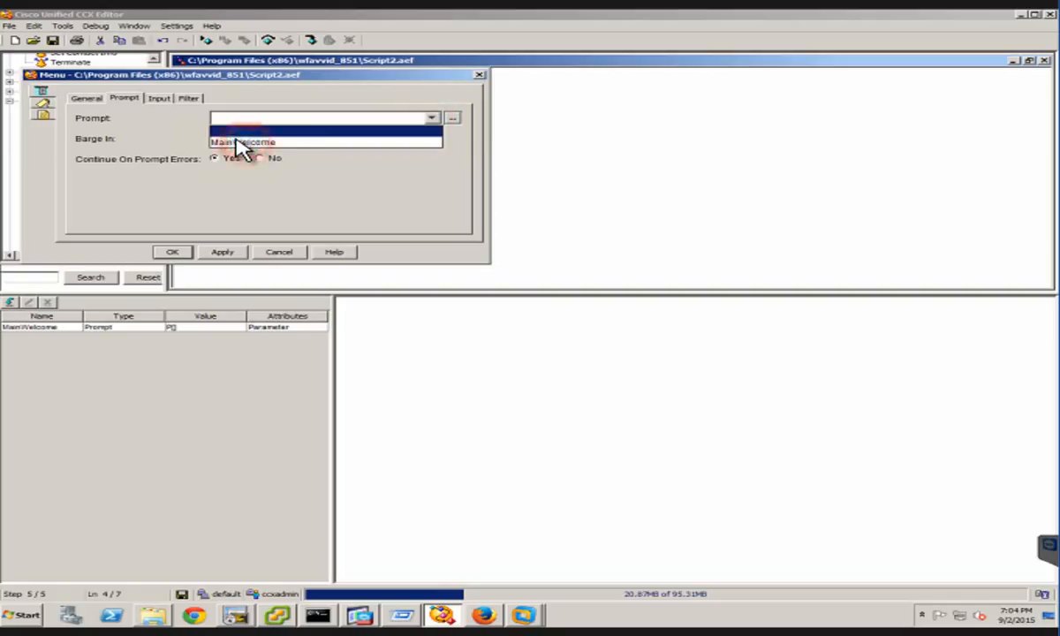
Set the Menu step's maximum input retries to 1
left_click(159, 99)
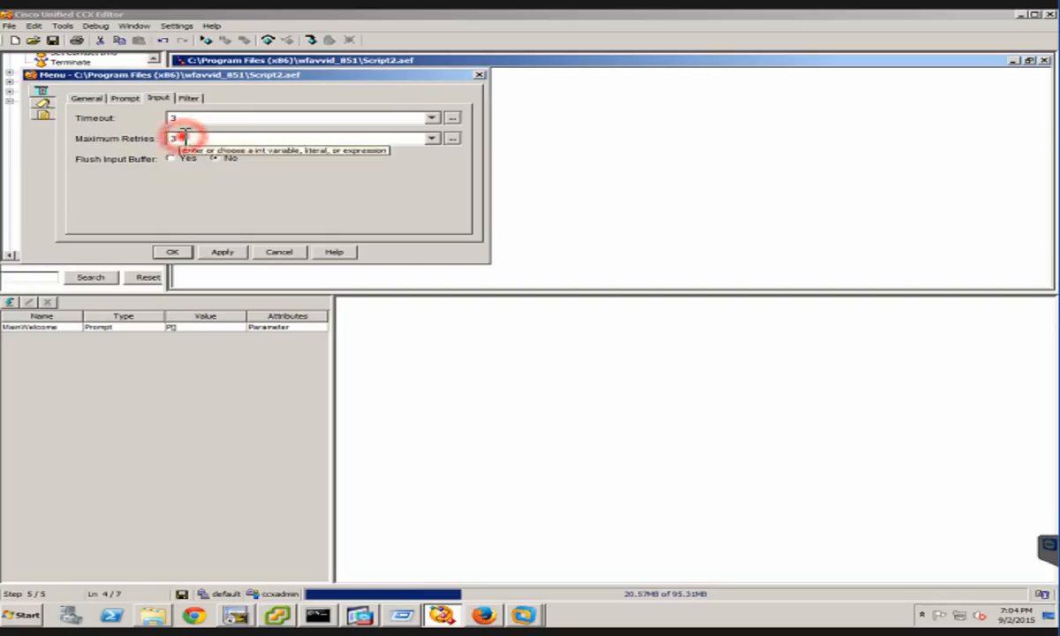
double_click(183, 139)
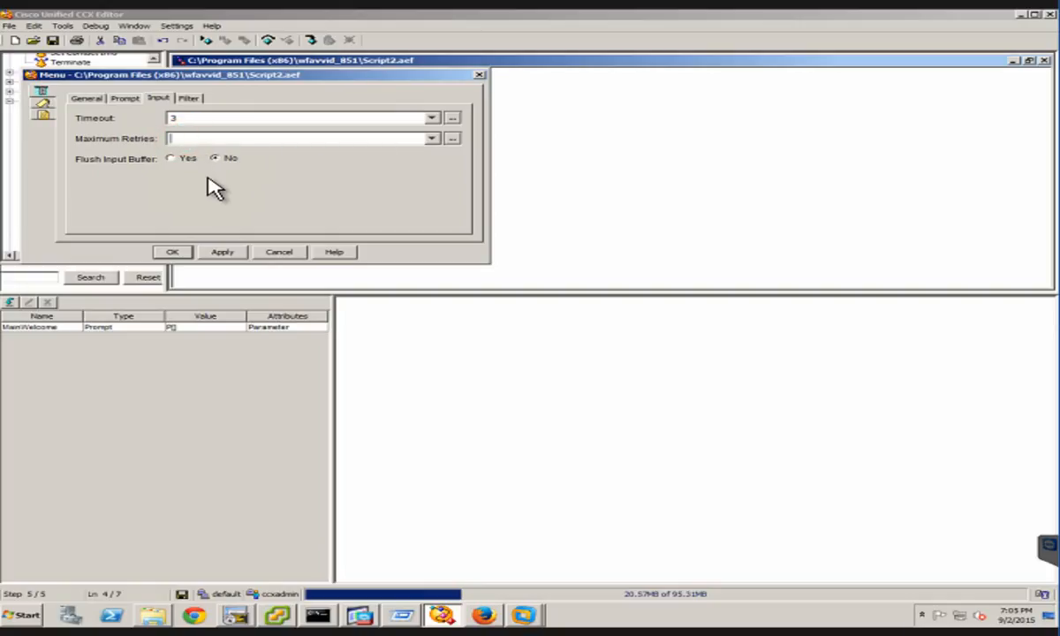
type("1")
Add a filter connection named "Change Language" to the Menu step and assign digit 1 to it
left_click(187, 100)
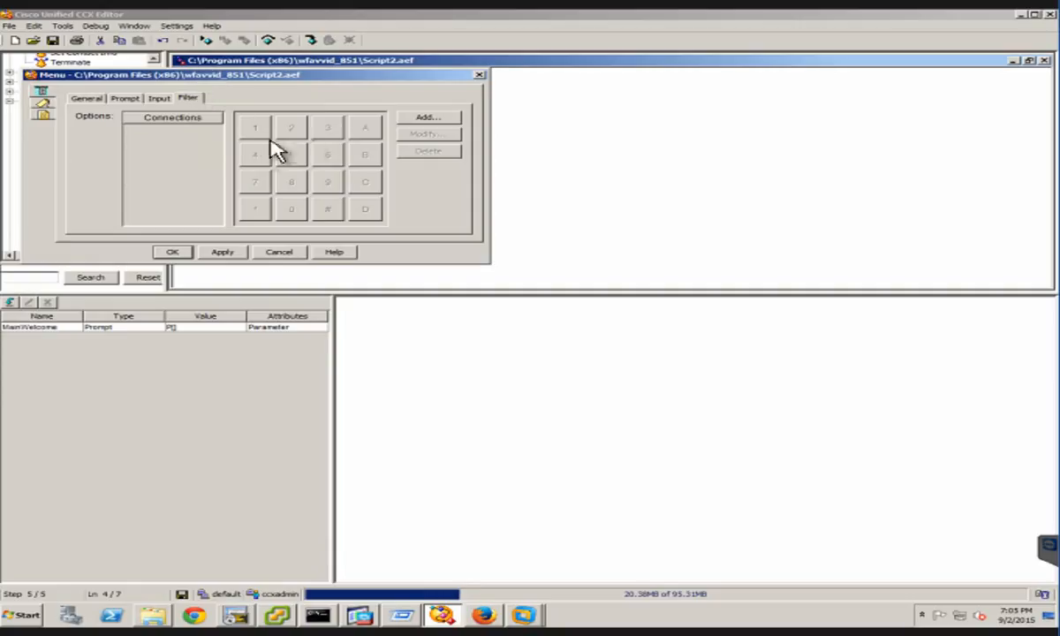
left_click(428, 117)
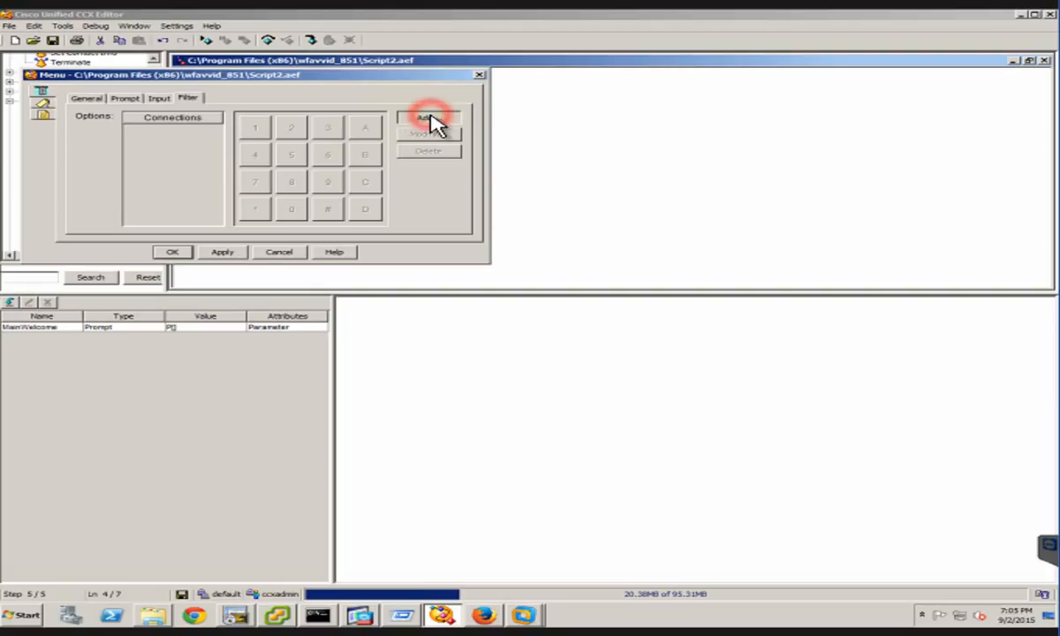
left_click(287, 172)
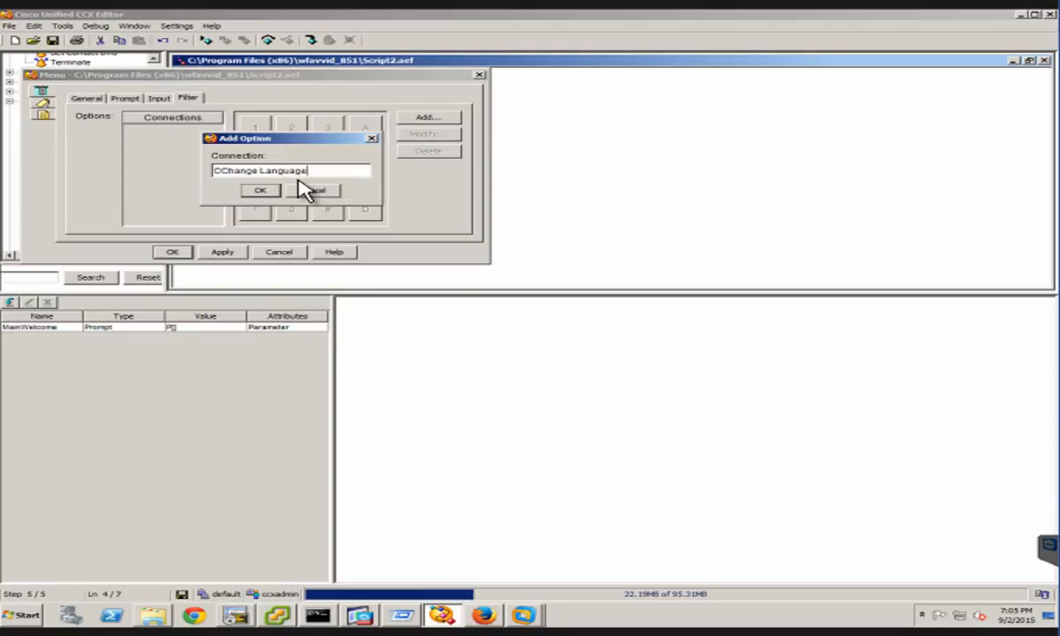
left_click(223, 170)
key("BackSpace")
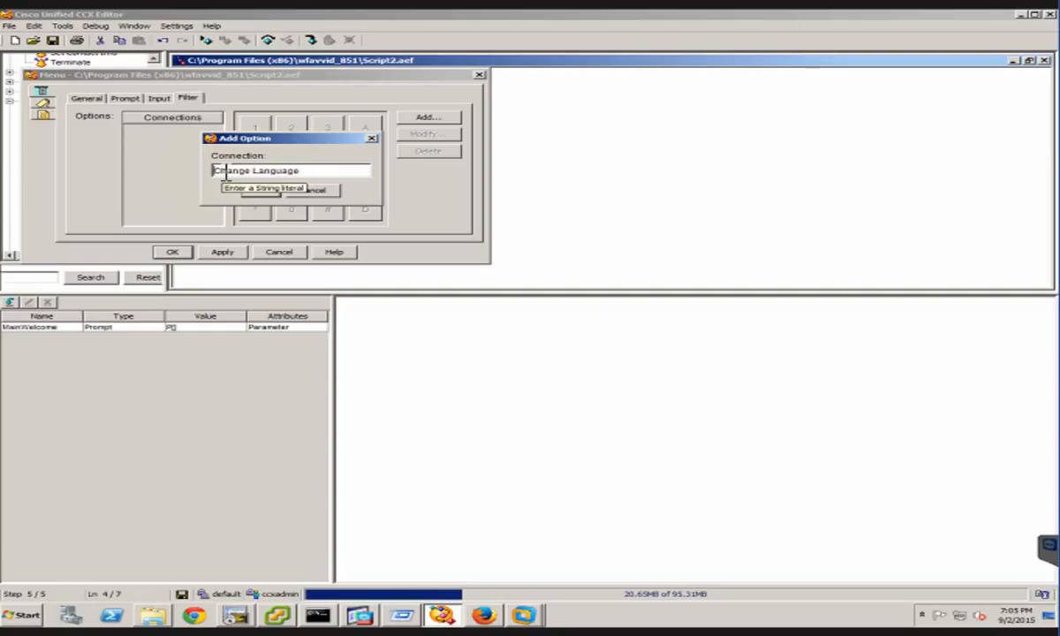
left_click(260, 189)
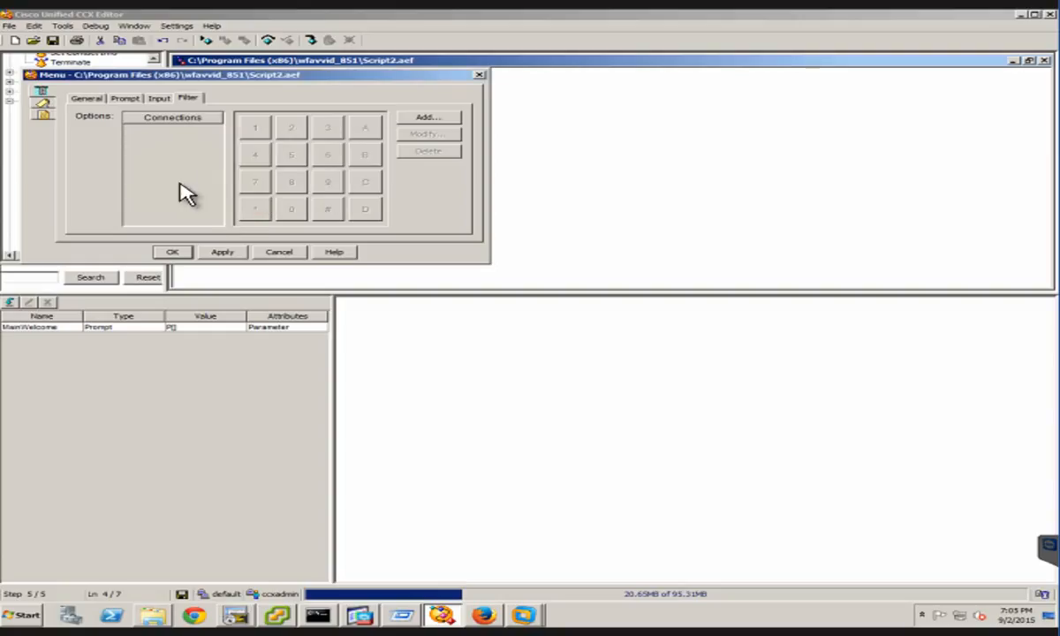
left_click(255, 128)
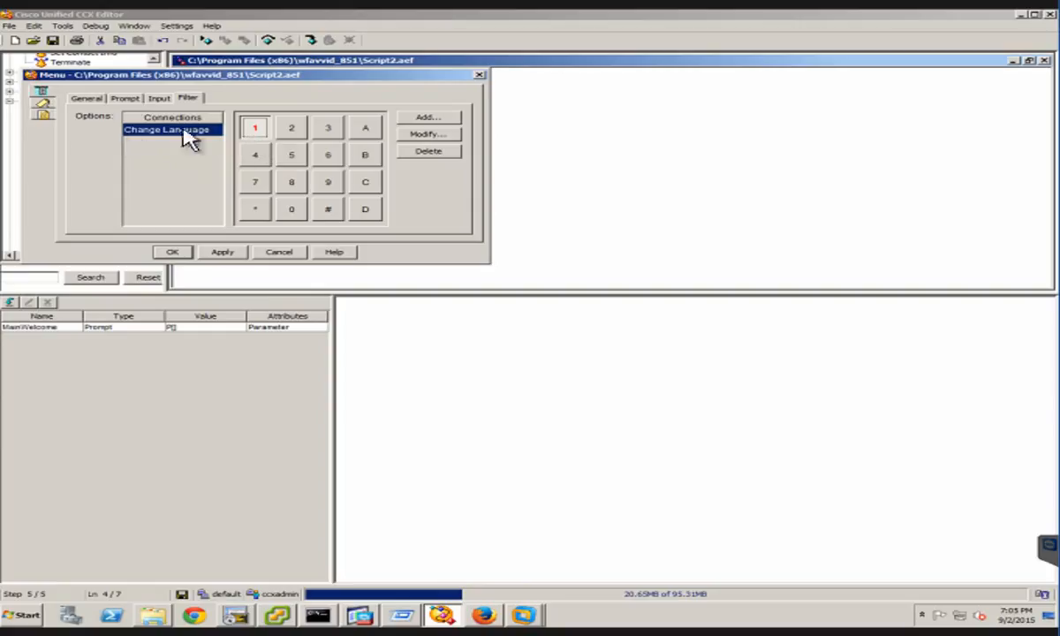
Apply the Menu step's filter with digit 1 for Change Language and label the step MainMenuLabel
left_click(256, 131)
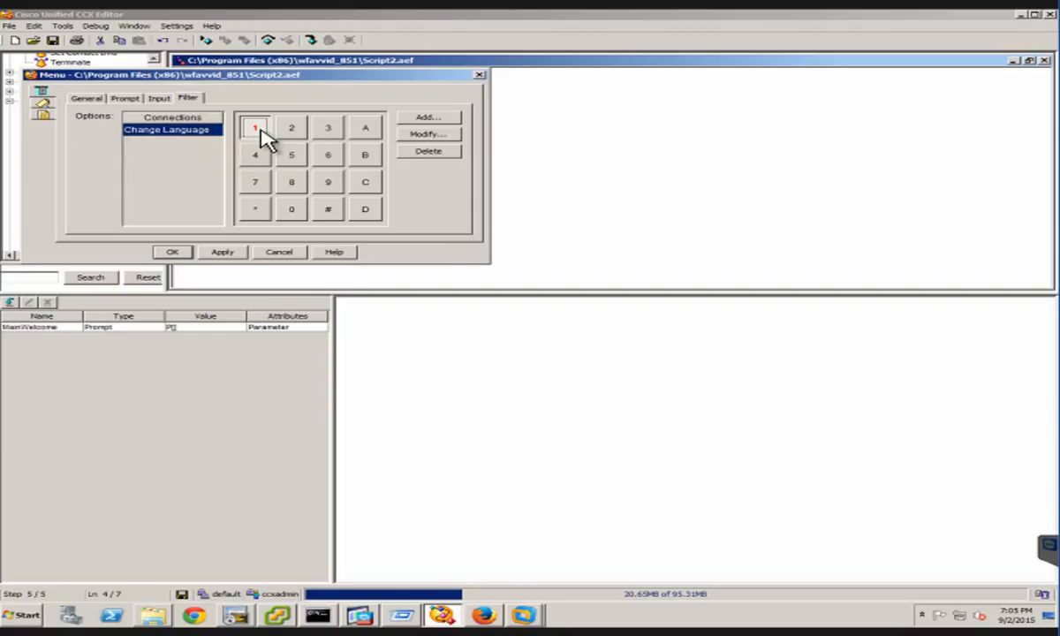
left_click(223, 254)
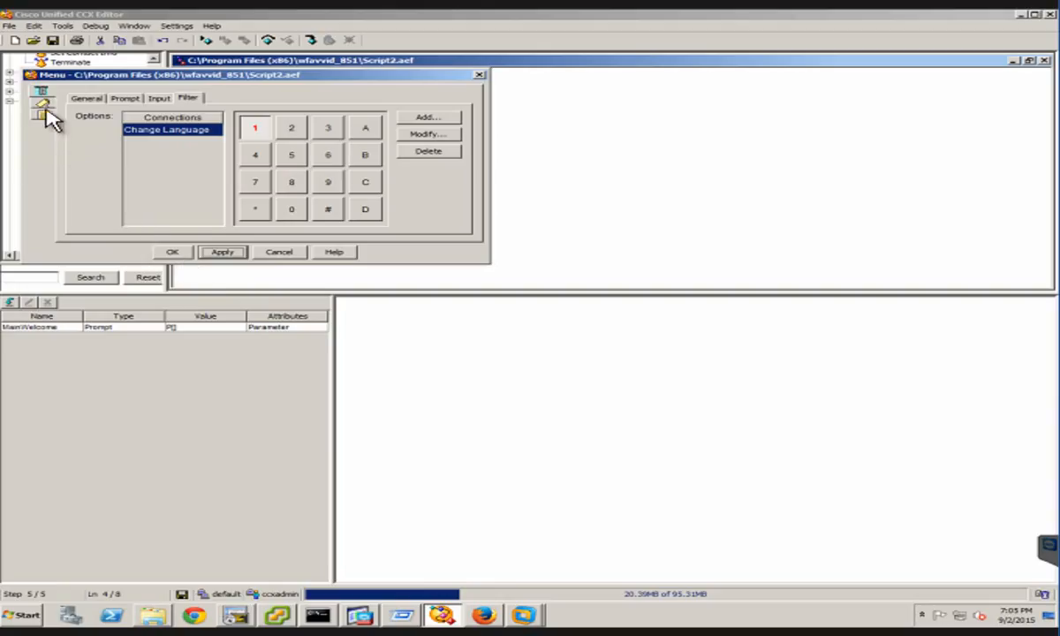
left_click(93, 76)
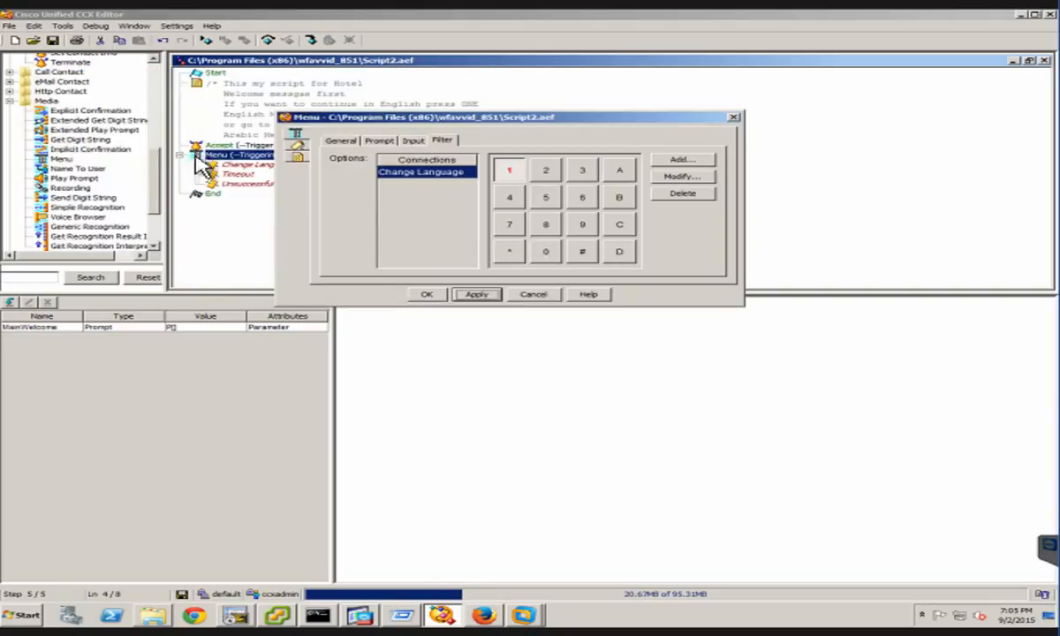
left_click(301, 150)
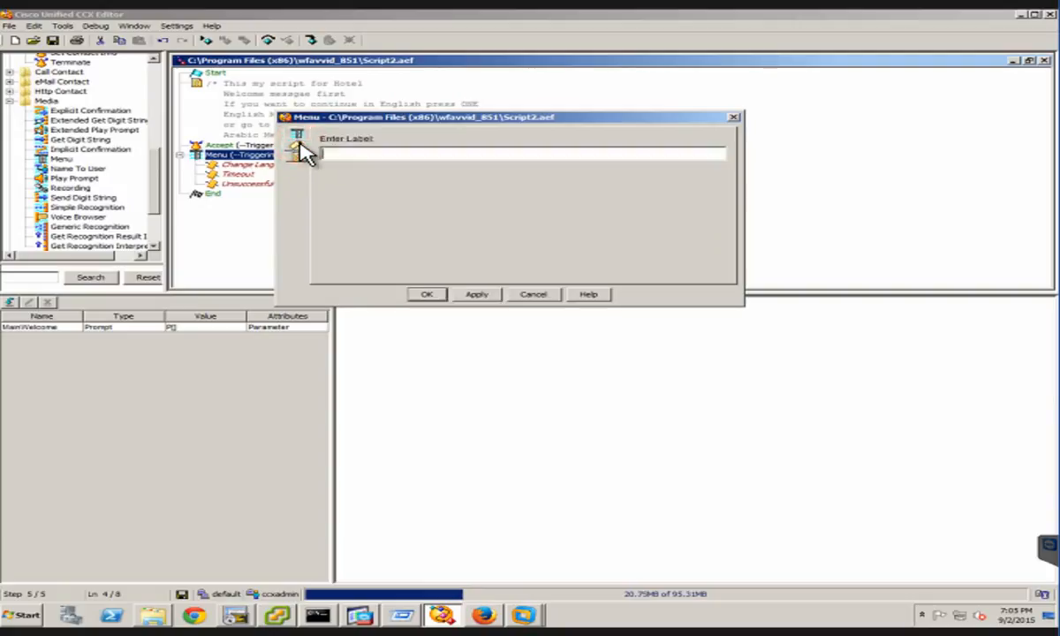
left_click(350, 156)
type("MIN")
left_click(482, 294)
left_click(491, 296)
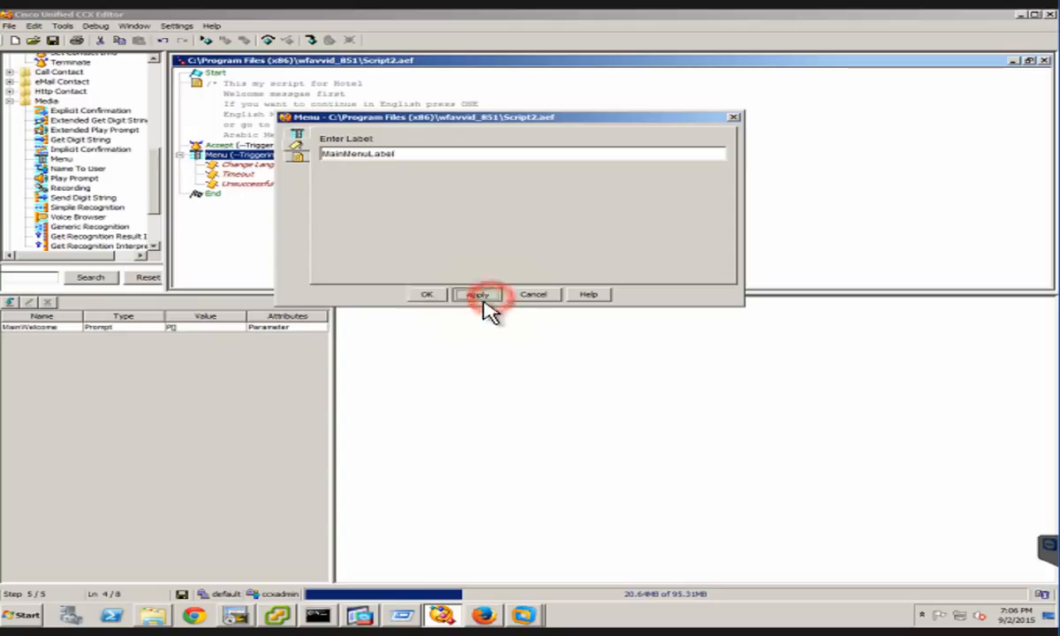
left_click(477, 296)
left_click(444, 294)
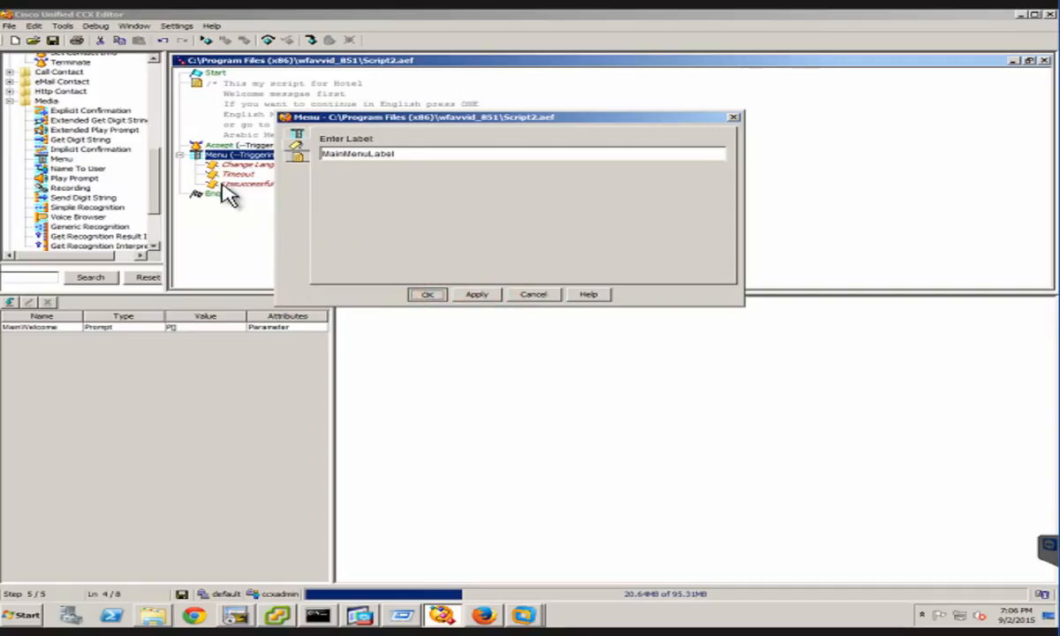
left_click(154, 84)
left_click(154, 81)
left_click(155, 81)
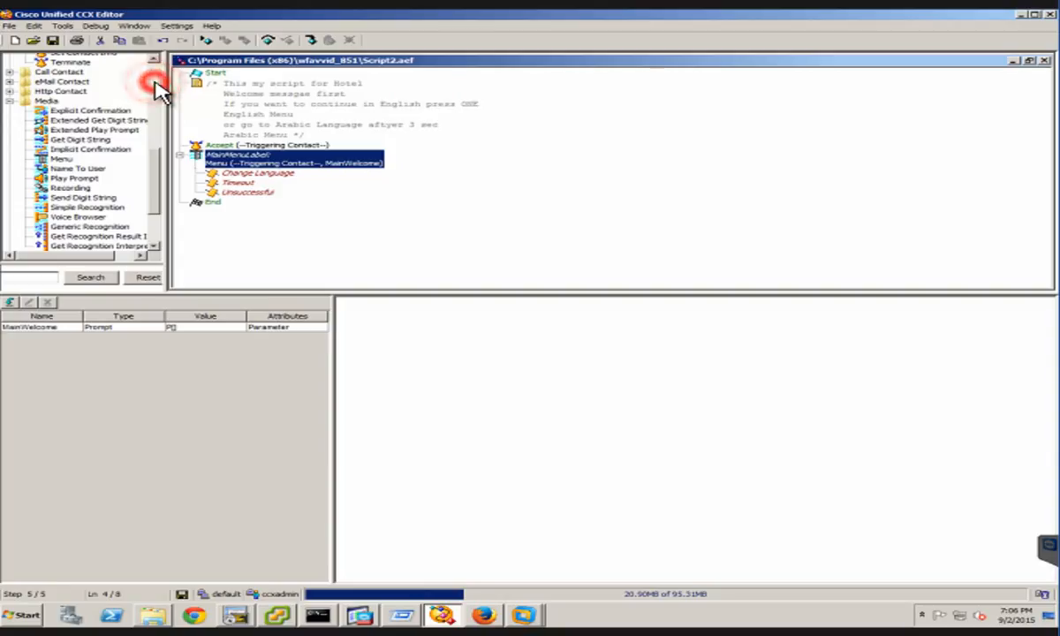
left_click(153, 81)
left_click(153, 79)
left_click(154, 80)
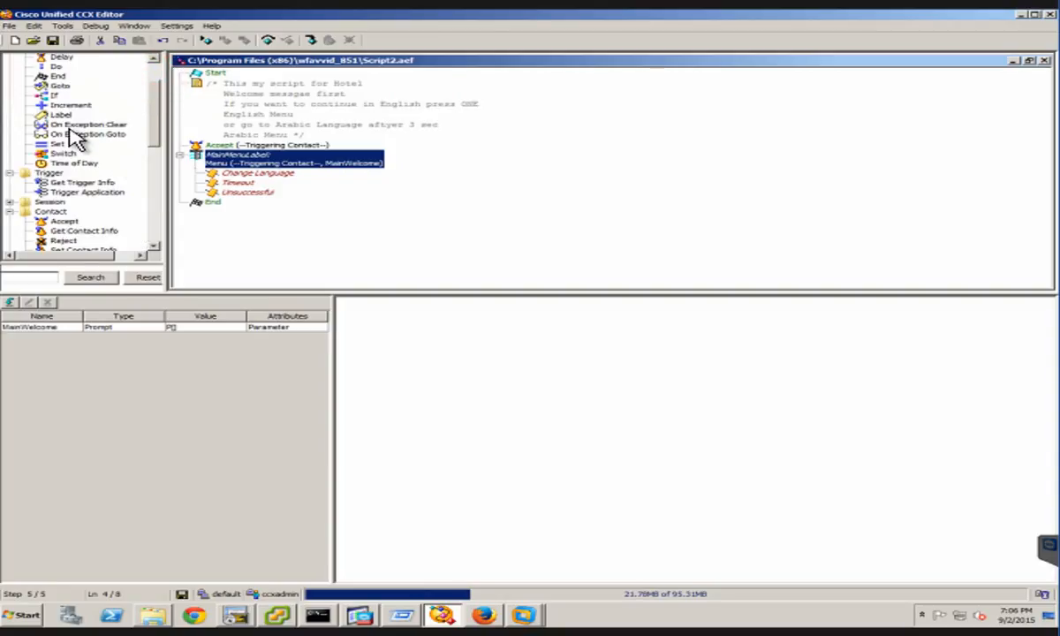
scroll(71, 132, "up", 2)
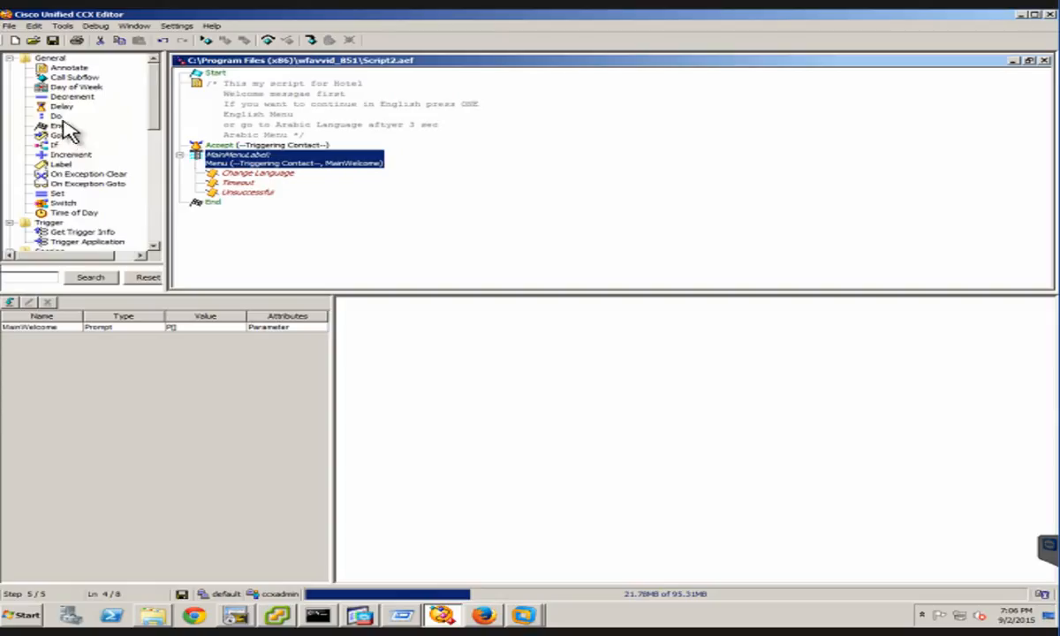
left_click(61, 163)
left_click(60, 164)
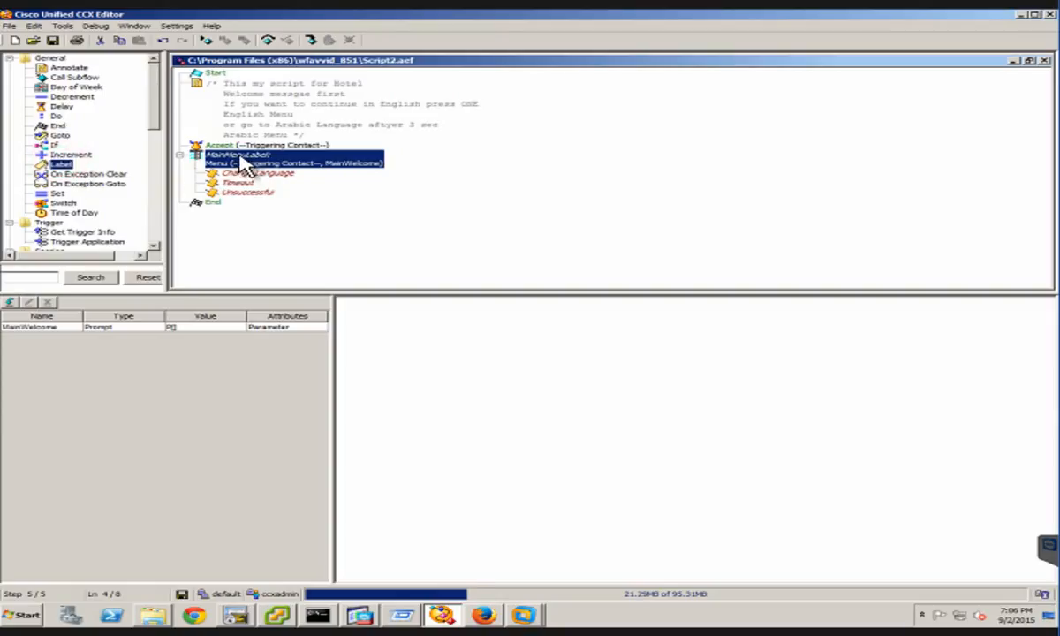
mouse_move(244, 166)
left_mouse_down()
mouse_move(268, 184)
mouse_move(262, 165)
left_mouse_up()
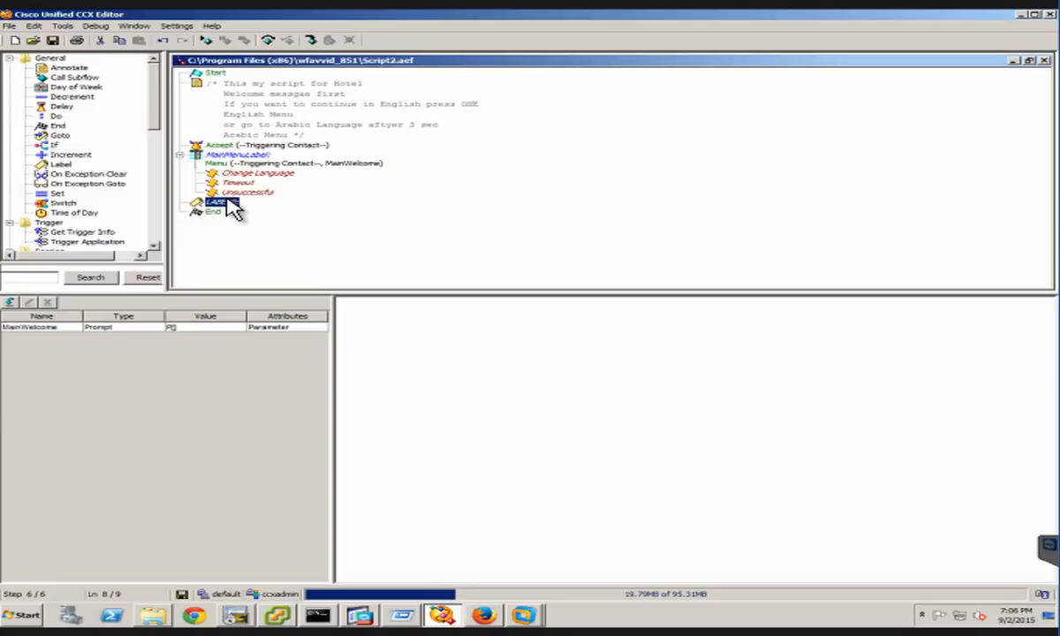
key("Delete")
left_click(255, 174)
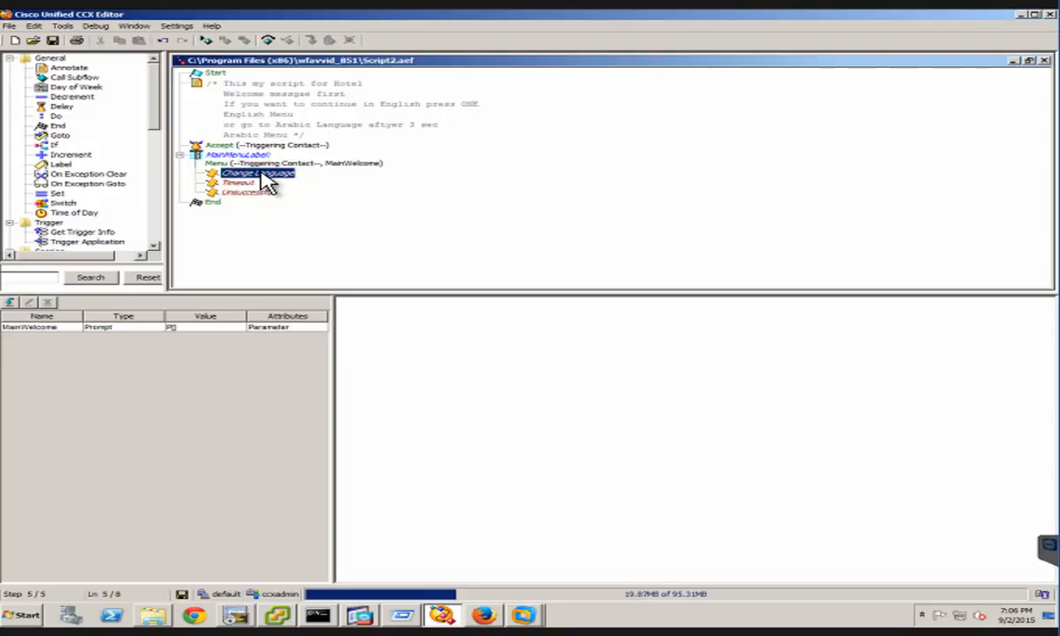
key("Down")
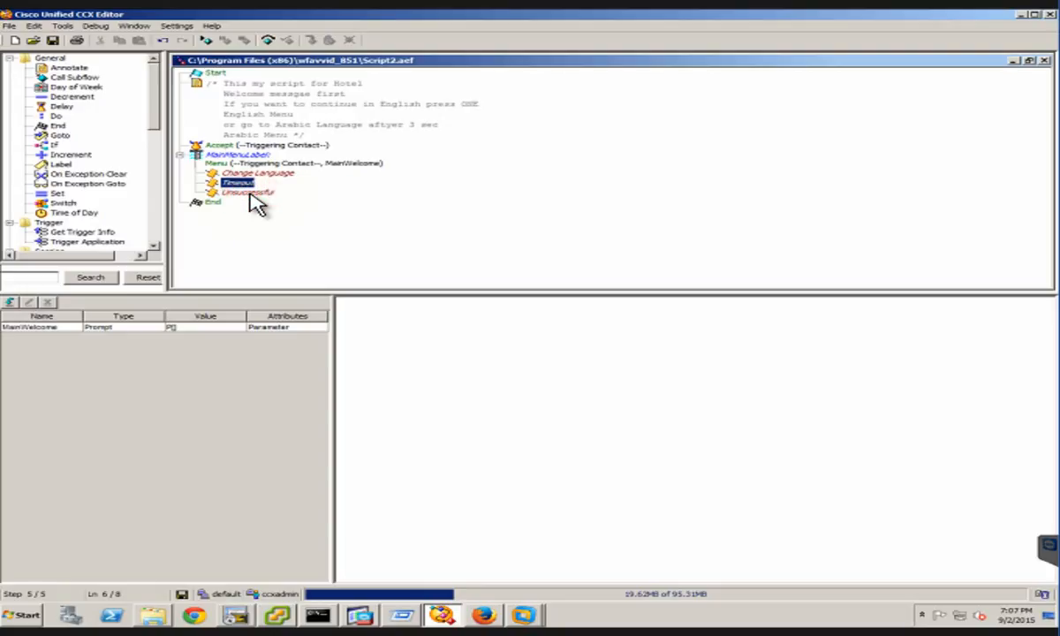
left_click(250, 194)
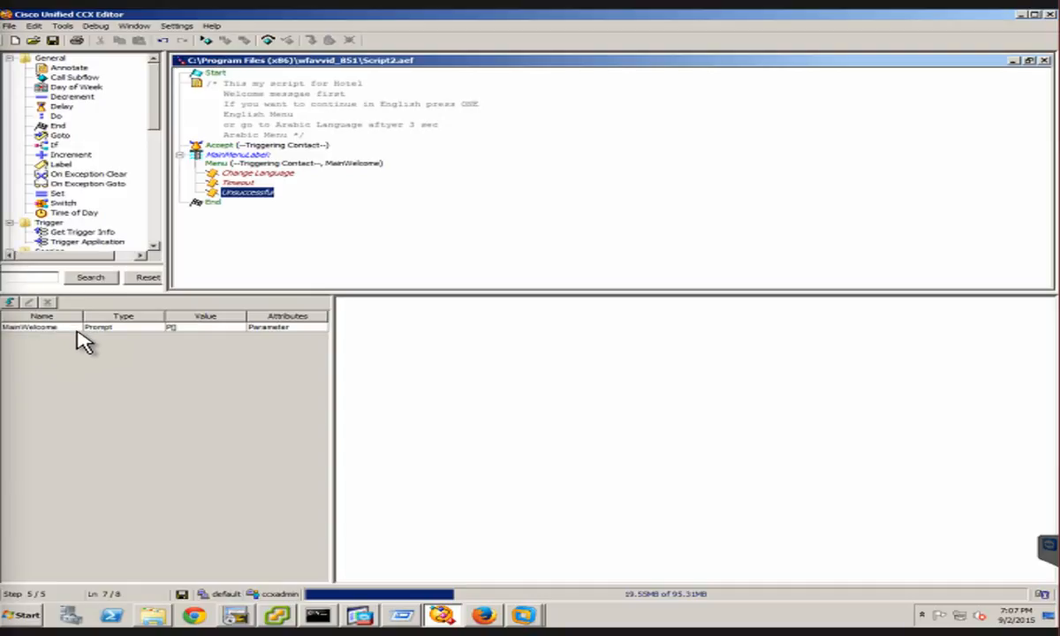
left_click(260, 174)
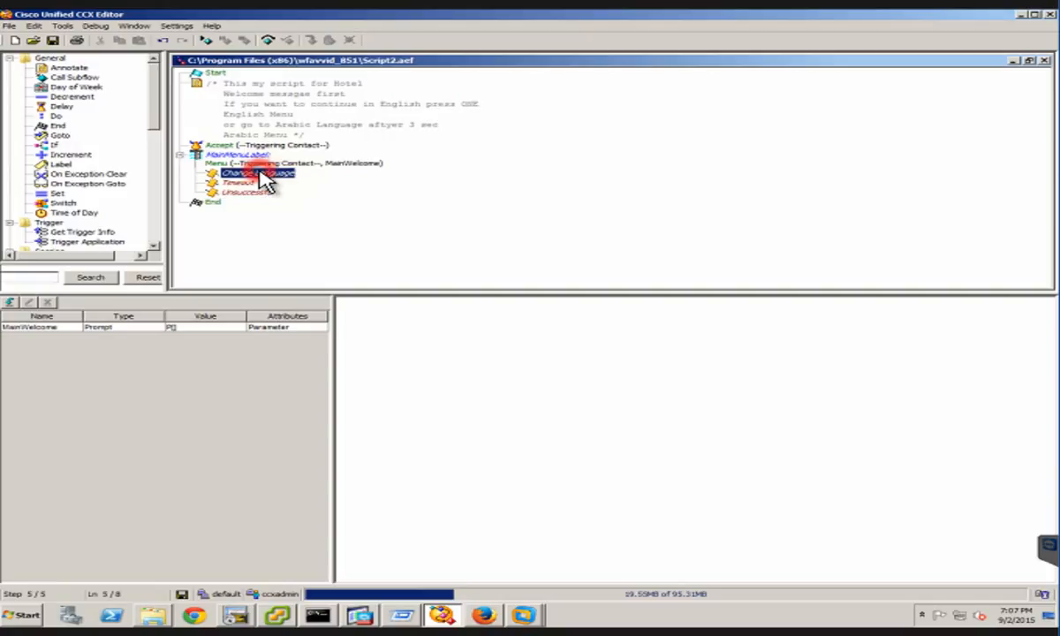
right_click(308, 175)
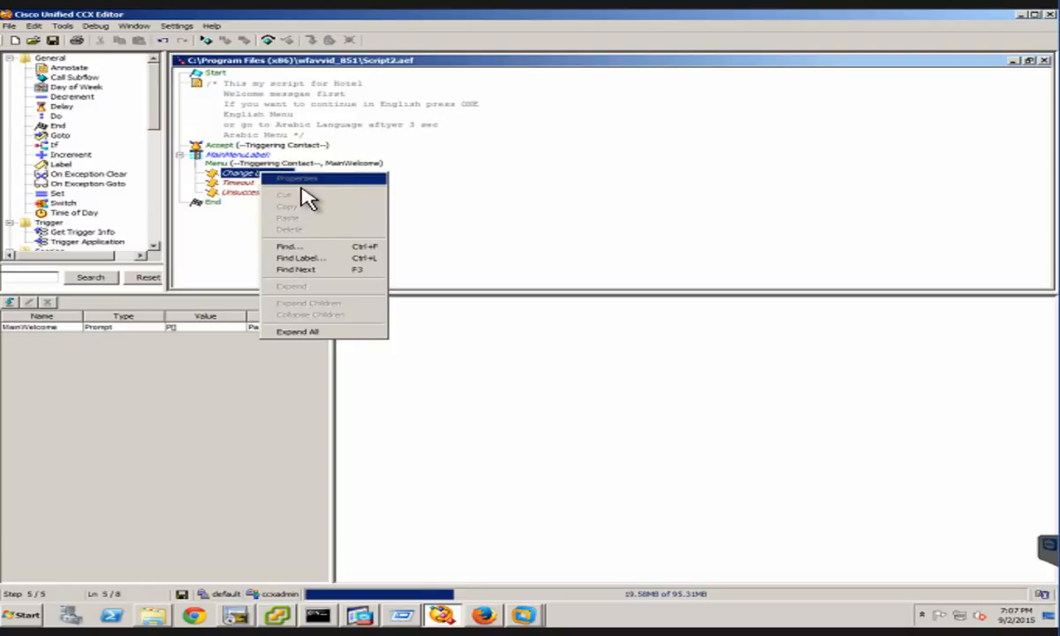
left_click(223, 177)
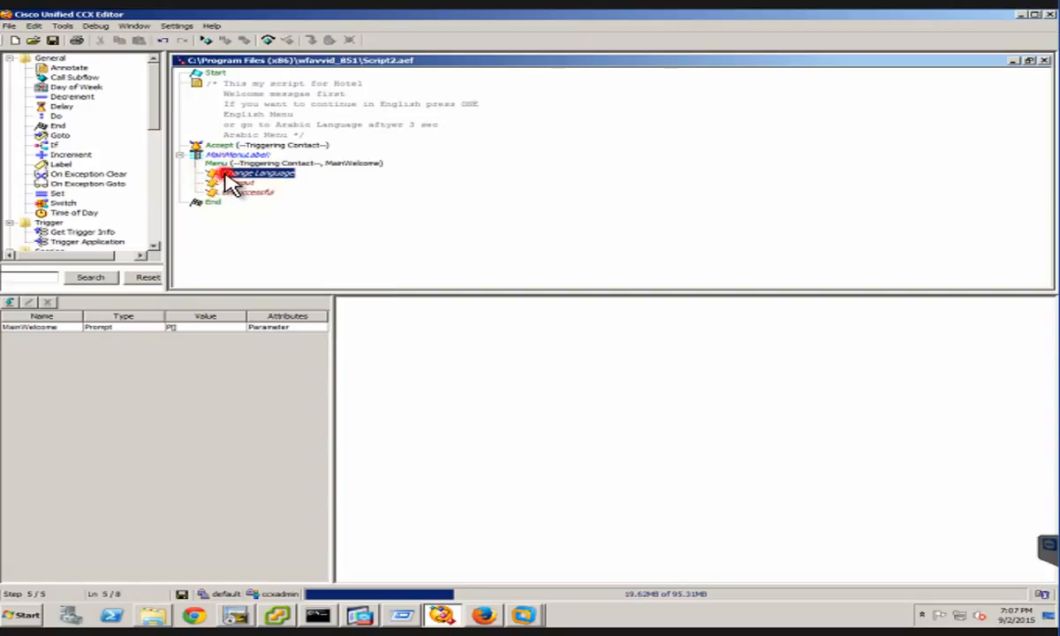
Add a Set Contact Info step under the Menu step's Change Language branch
left_click(165, 169)
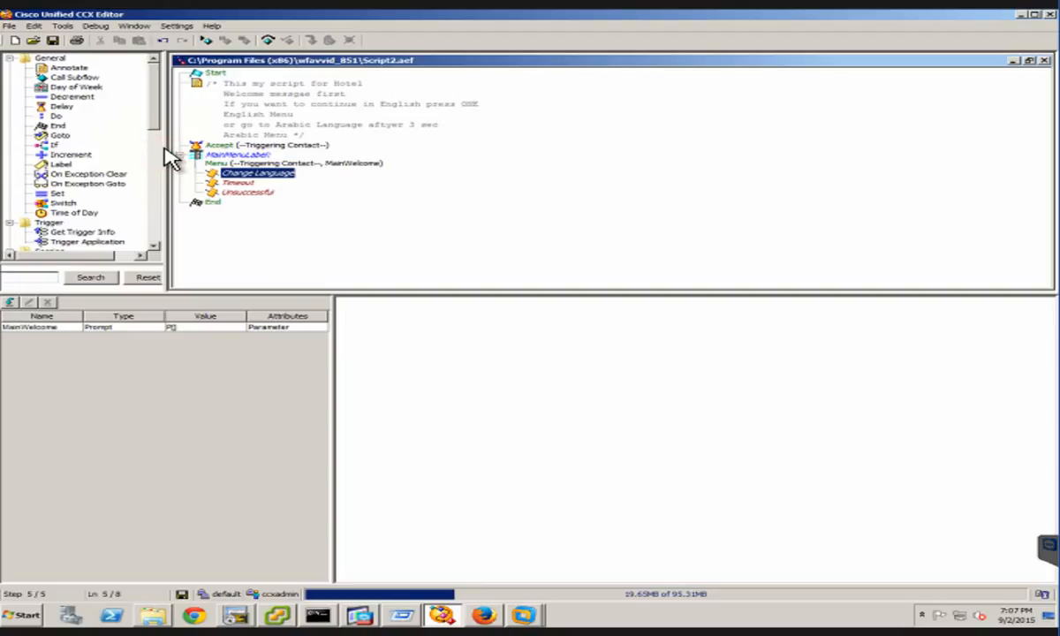
left_click(160, 145)
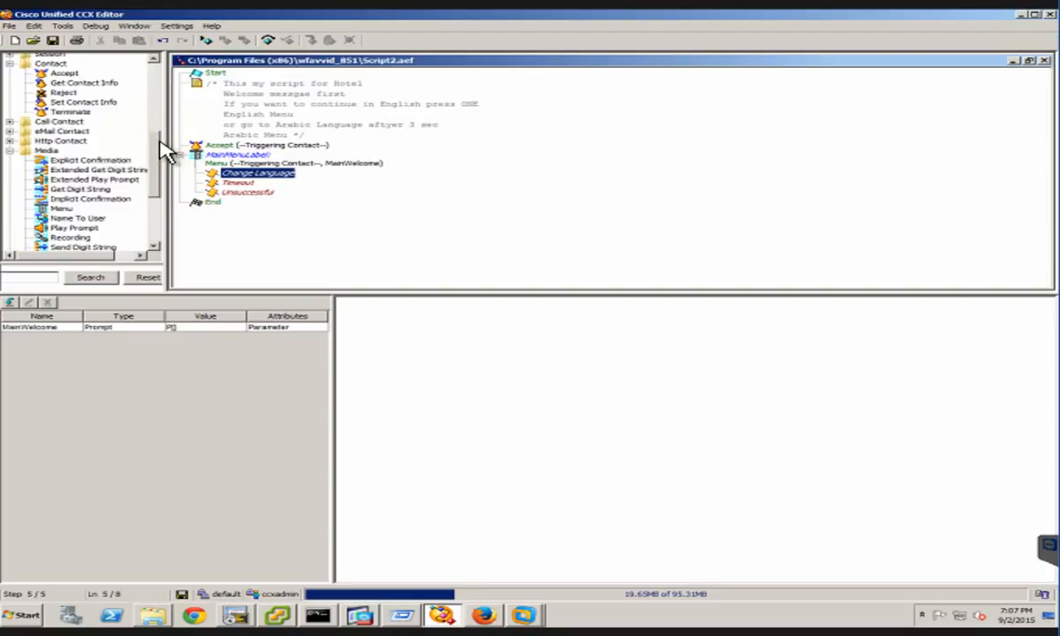
left_click(84, 81)
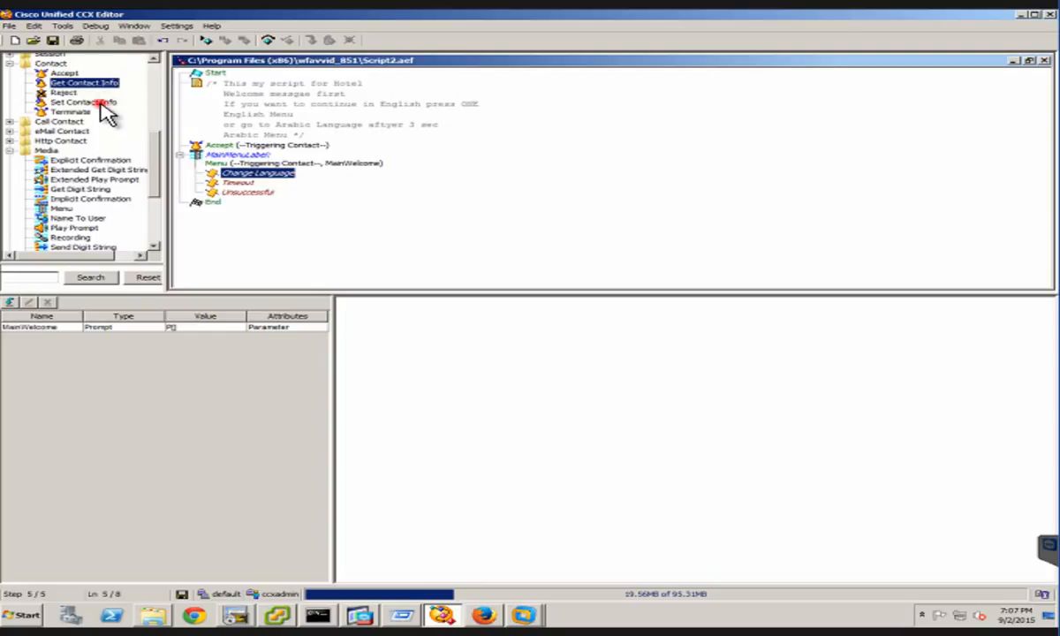
left_click(101, 103)
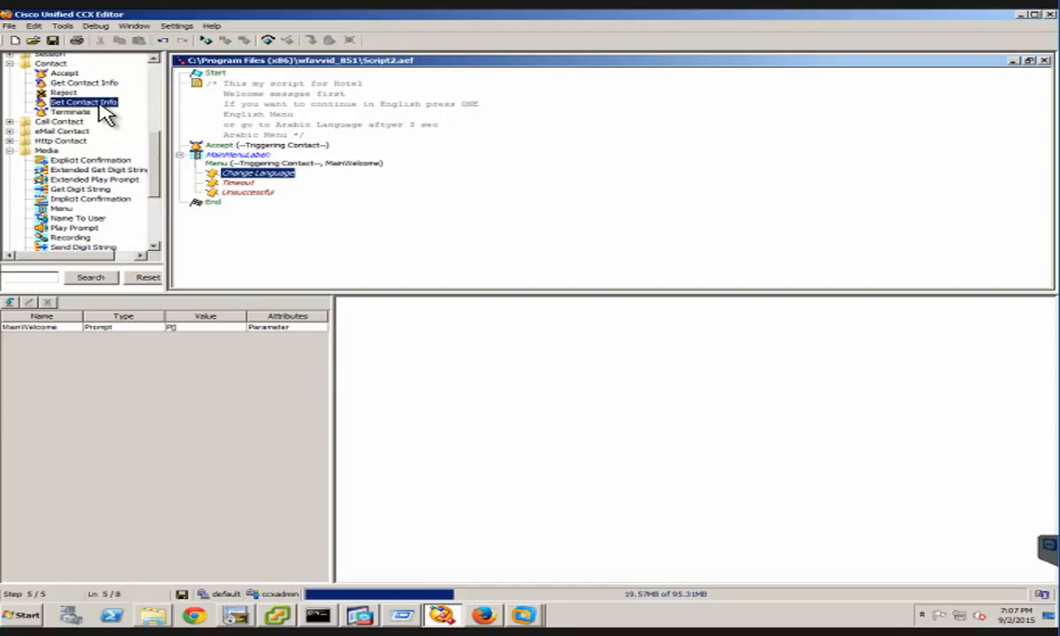
left_click_drag(90, 104, 235, 175)
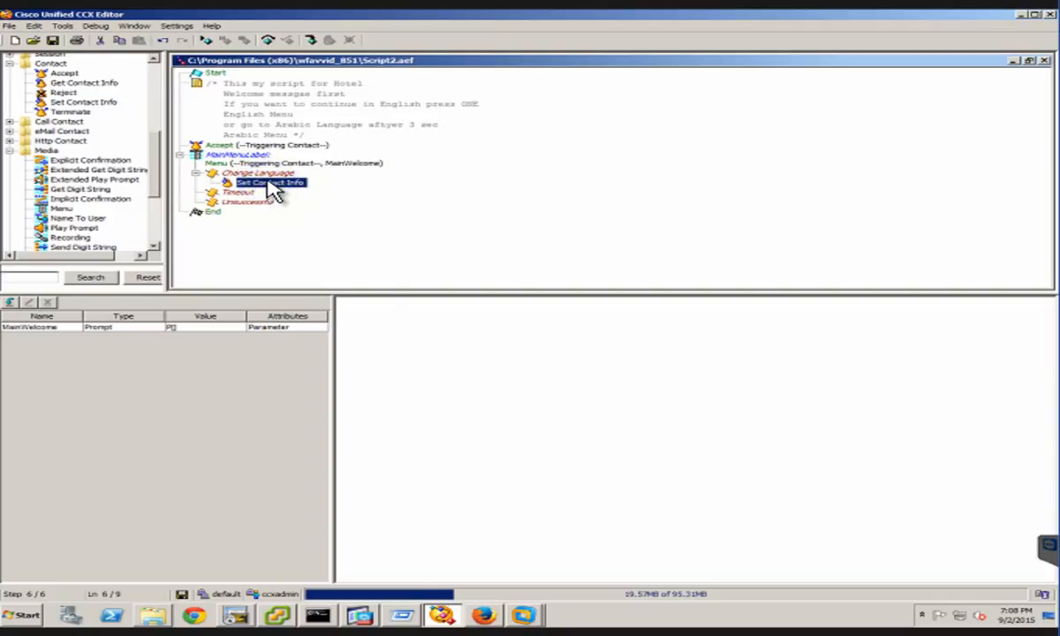
Set the Language attribute of the Set Contact Info step under Change Language to L[en_US]
right_click(267, 183)
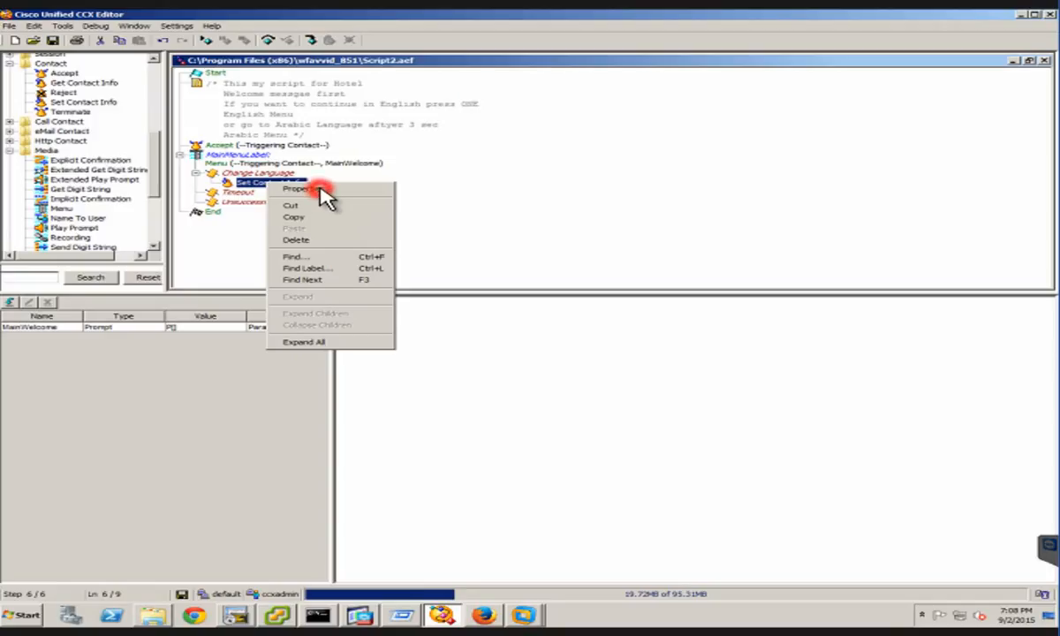
left_click(307, 189)
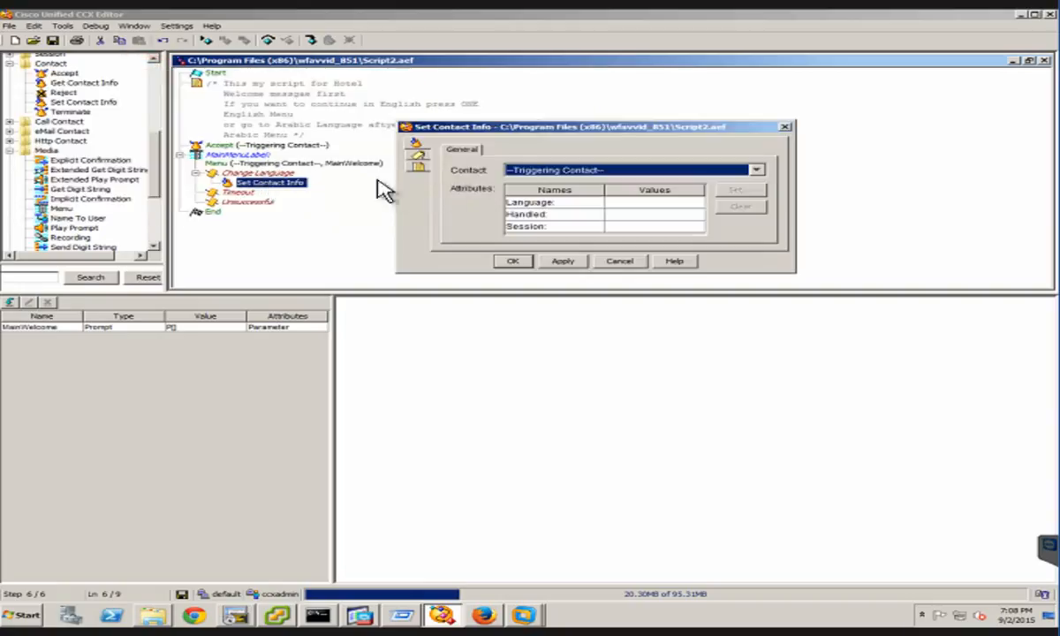
left_click(658, 205)
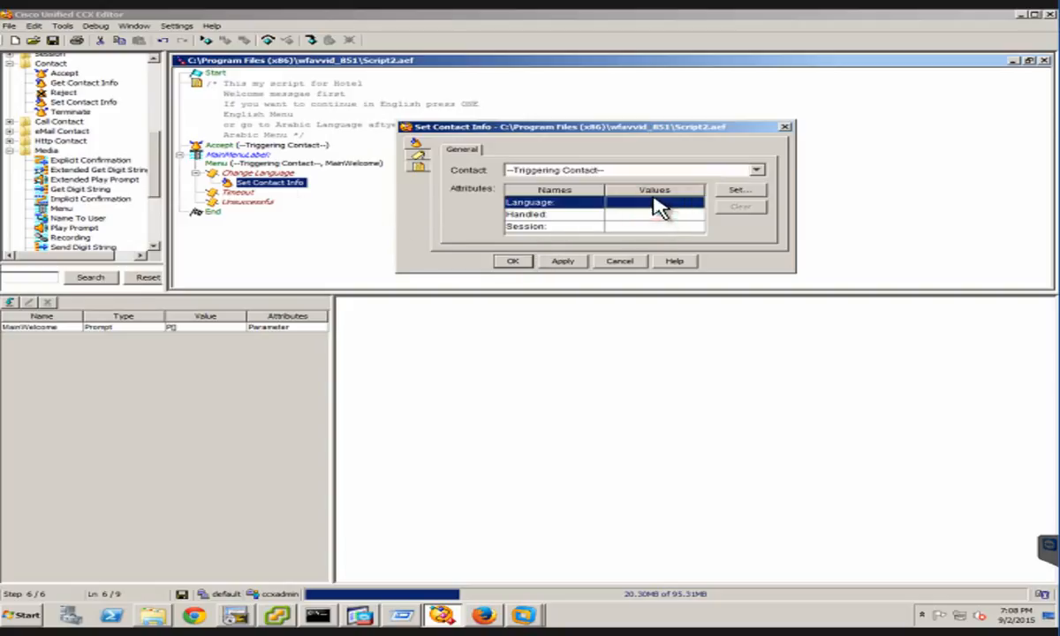
left_click(752, 190)
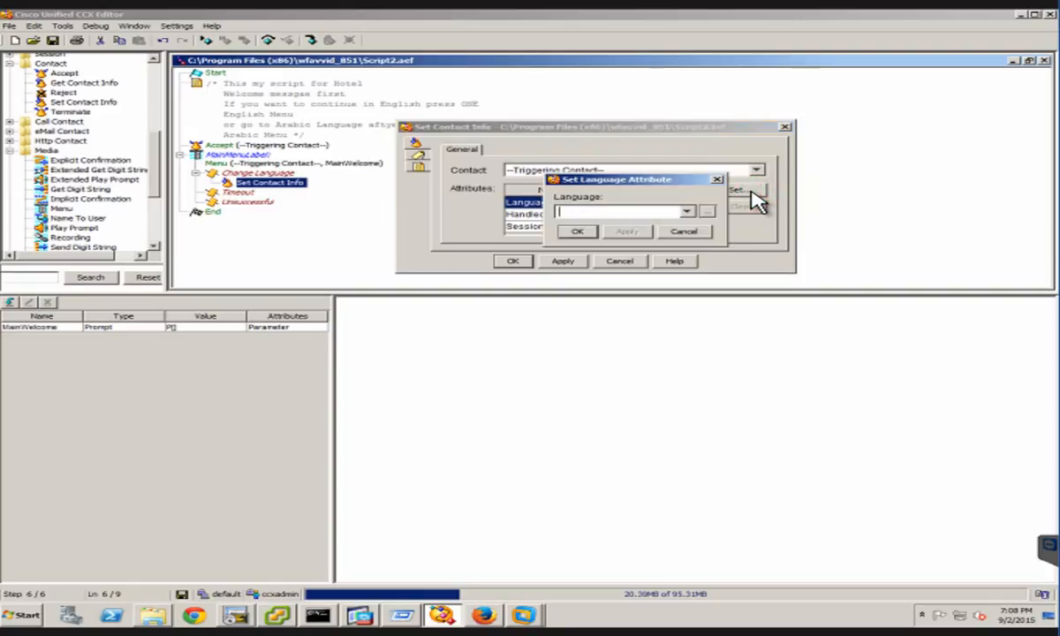
left_click(685, 212)
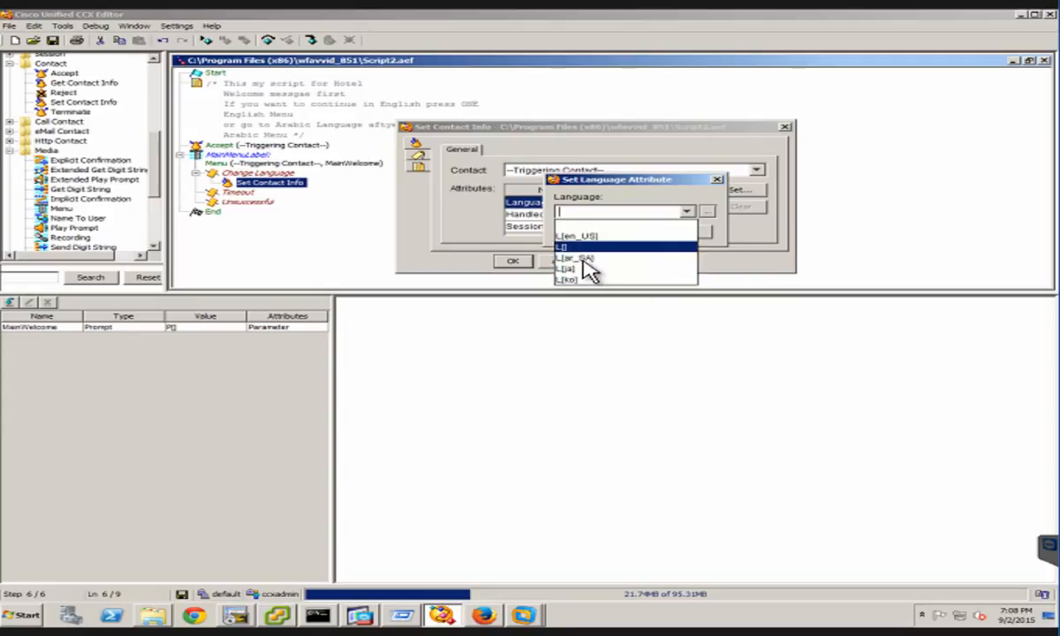
left_click(581, 257)
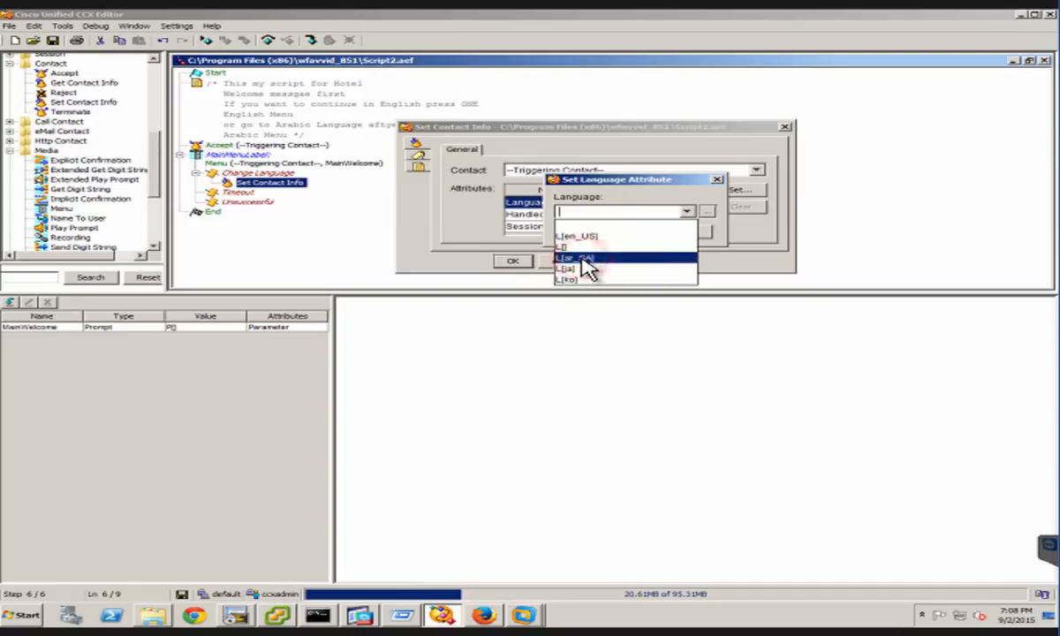
left_click(686, 212)
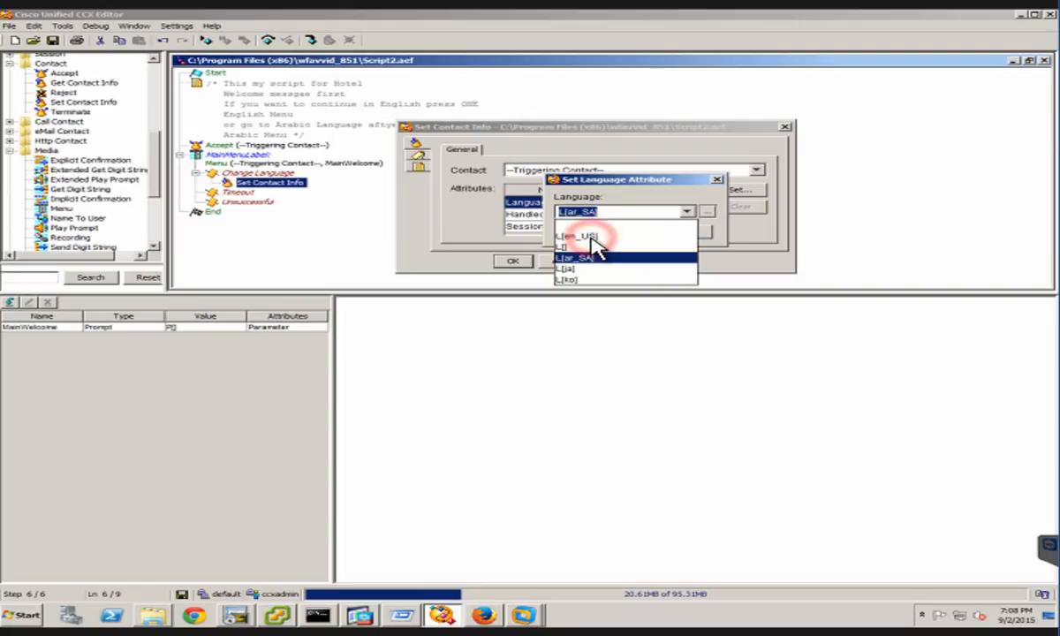
left_click(583, 237)
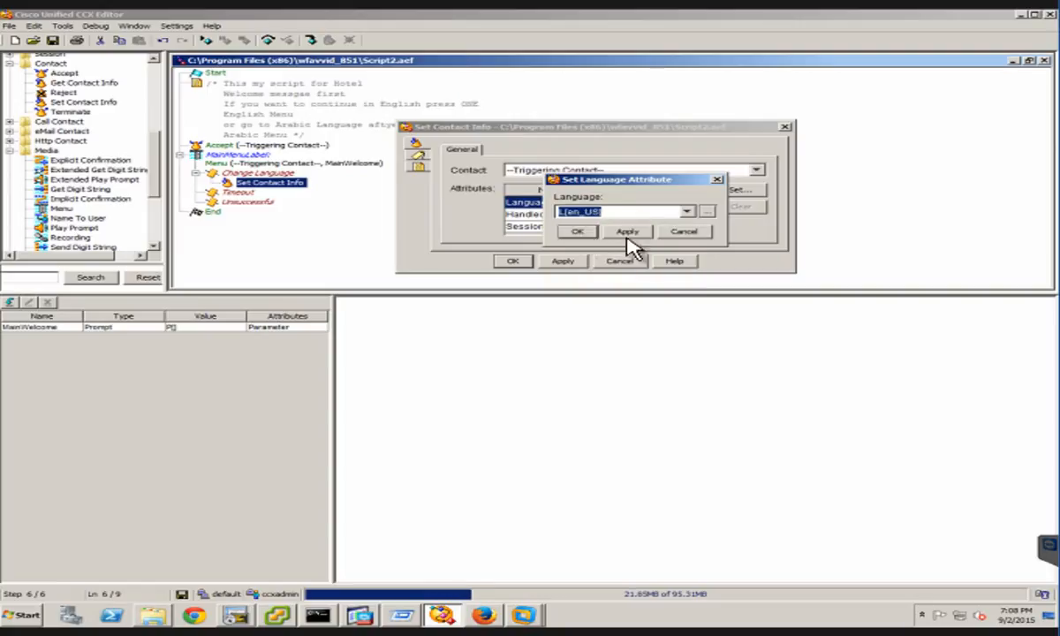
left_click(629, 232)
left_click(576, 233)
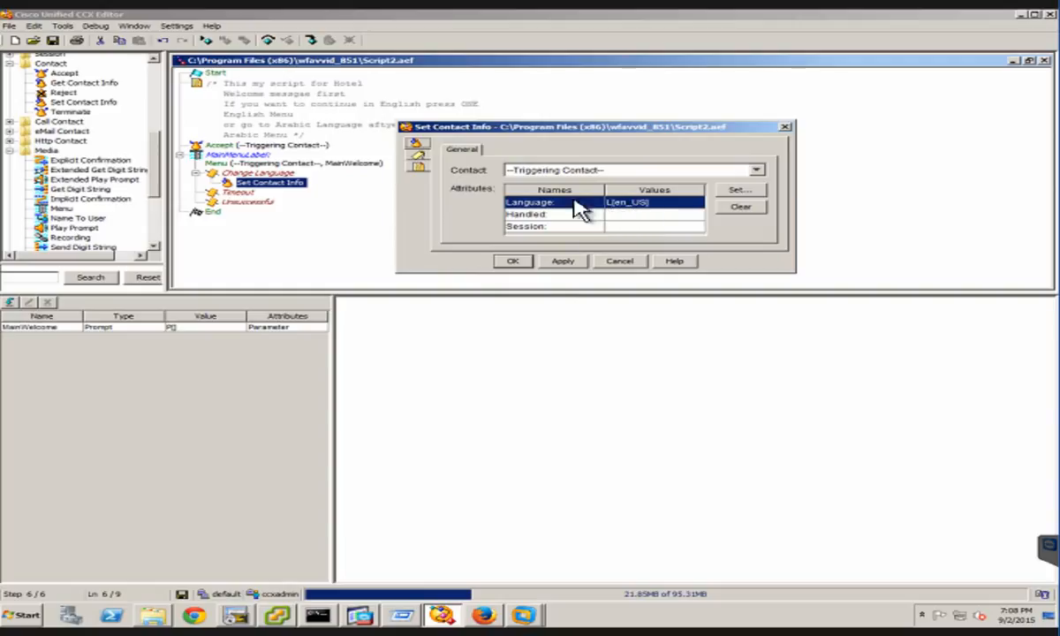
left_click(555, 264)
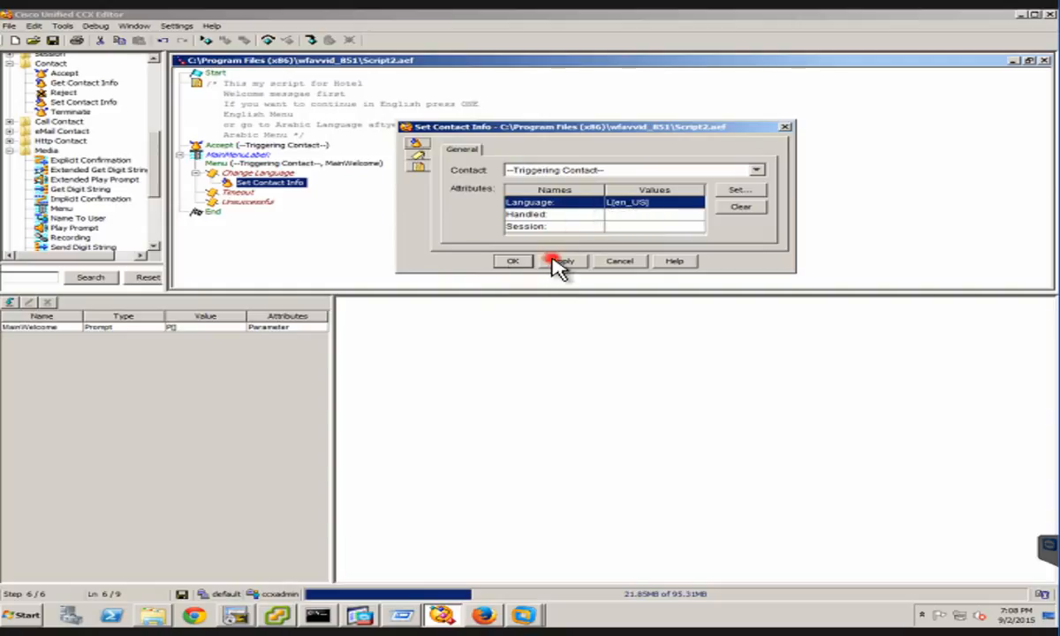
left_click(499, 263)
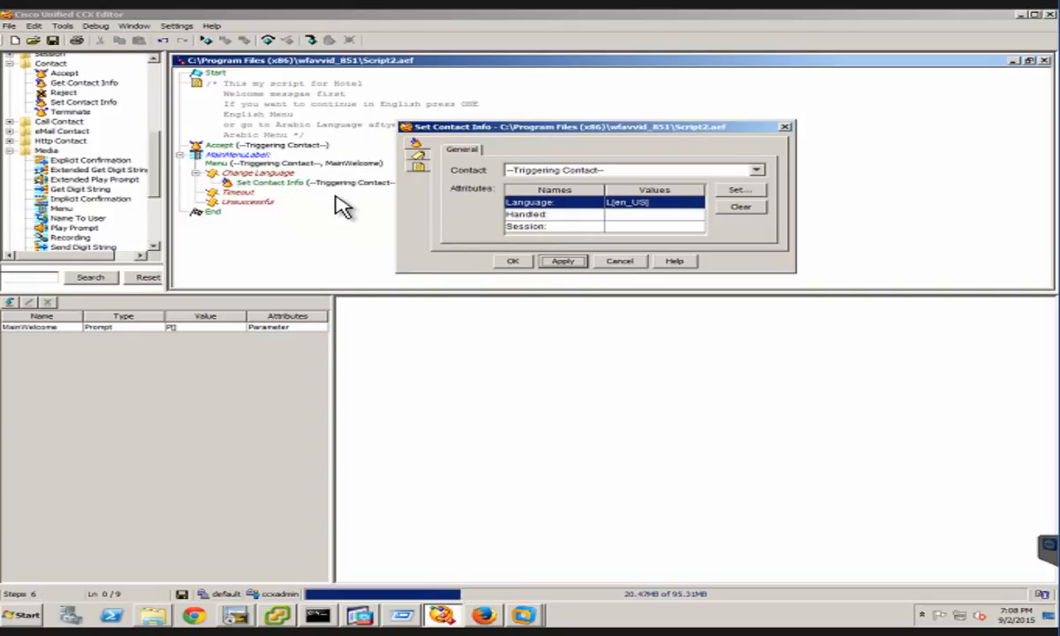
left_click(512, 262)
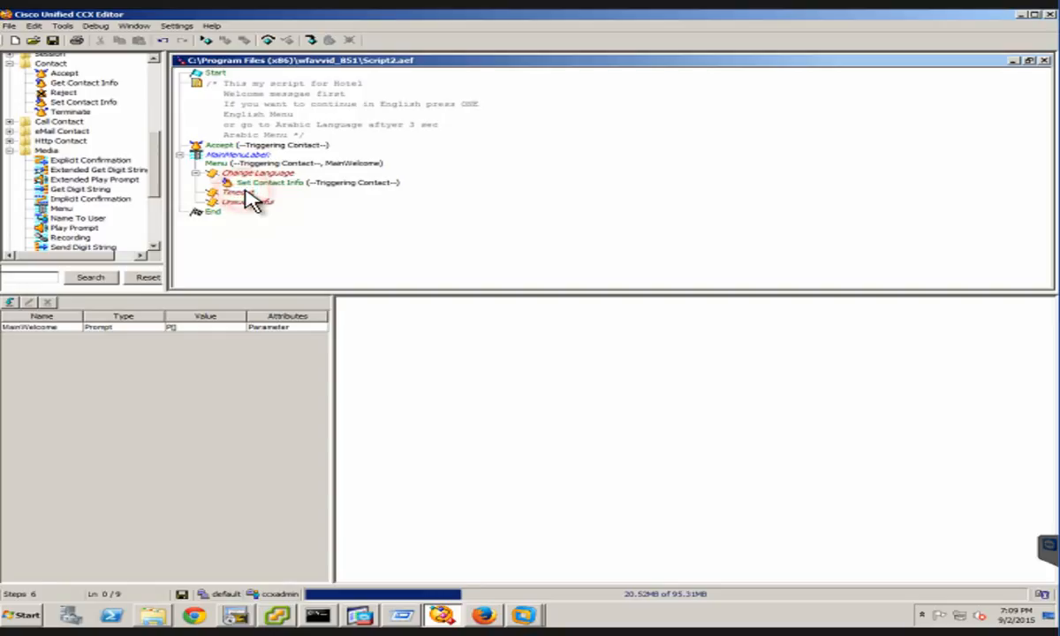
Add a Set Contact Info step under the Menu step's Timeout branch
left_click(246, 191)
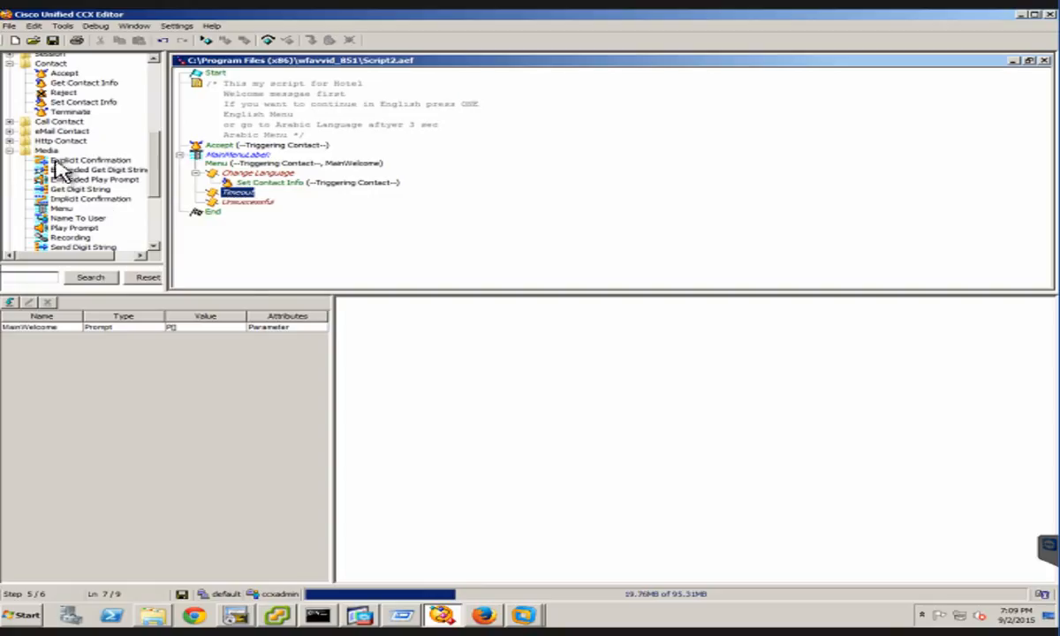
left_click(76, 104)
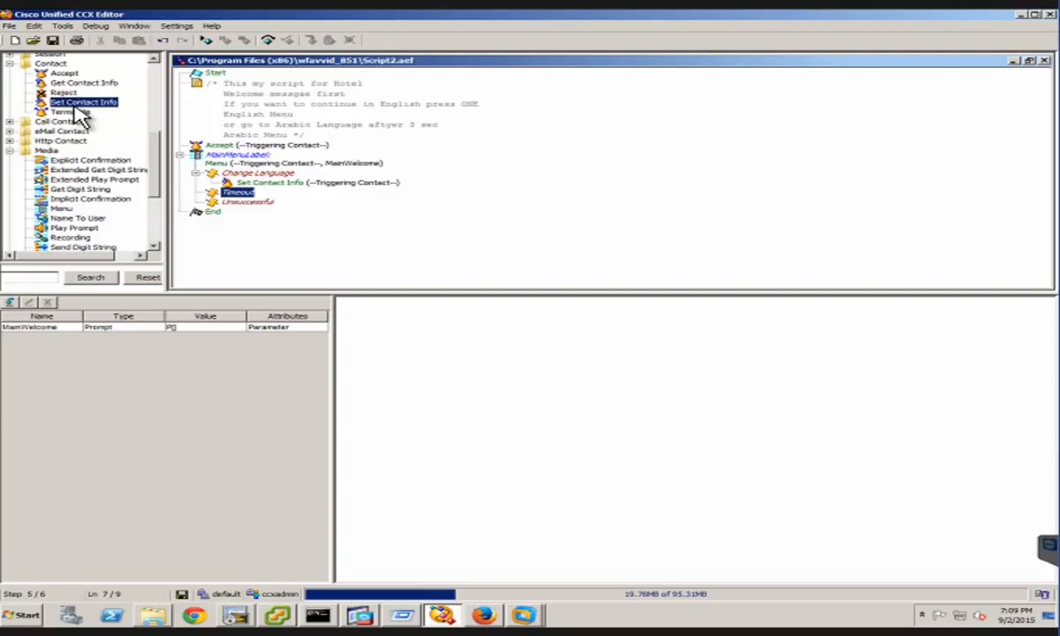
left_click_drag(75, 103, 227, 182)
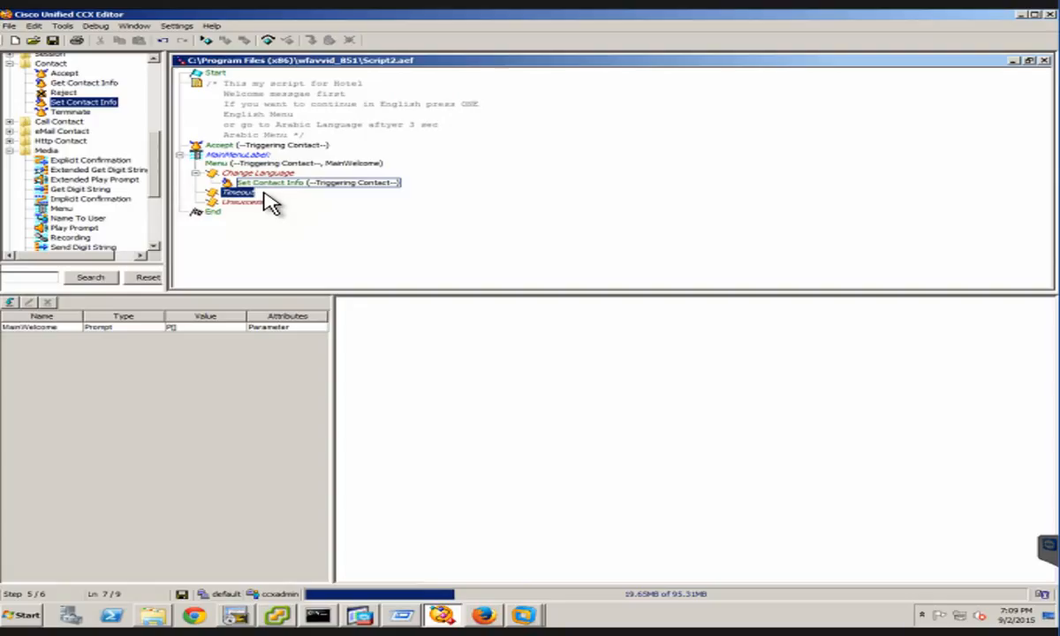
left_click_drag(264, 193, 264, 188)
left_click(266, 187)
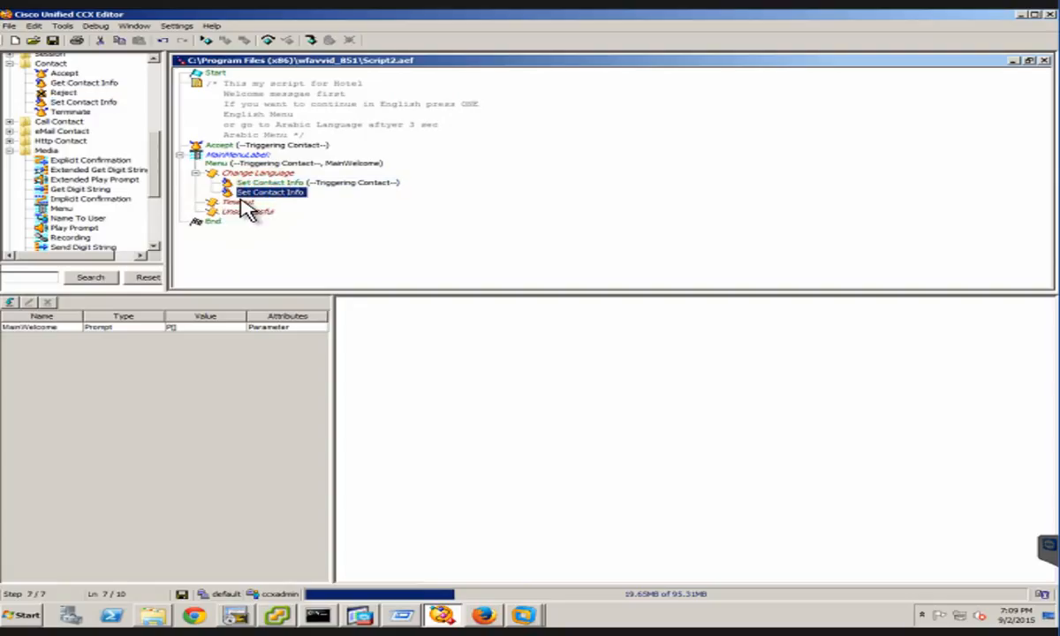
left_click_drag(246, 198, 301, 213)
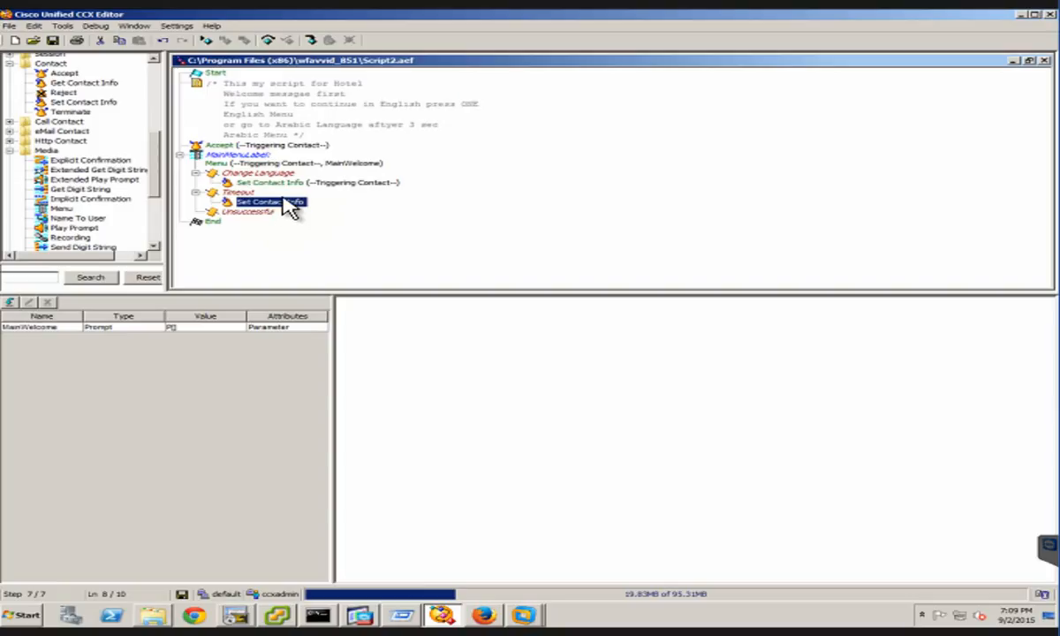
Set the Language attribute of the Set Contact Info step under Timeout to L[ar_SA] for the triggering contact
left_click(283, 199)
right_click(346, 206)
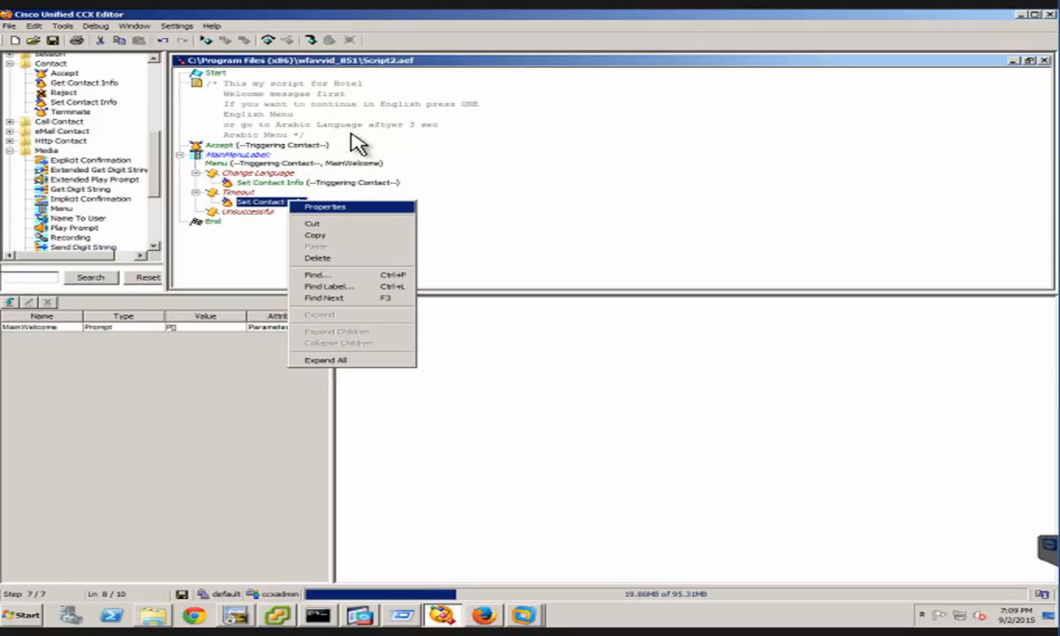
key("Return")
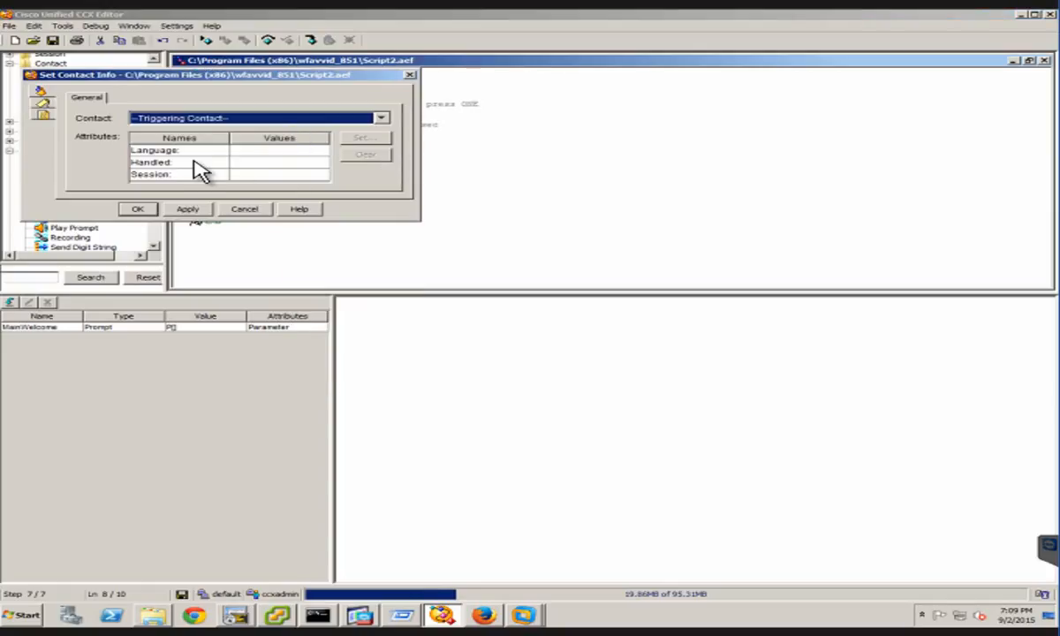
key("Tab")
left_click(369, 139)
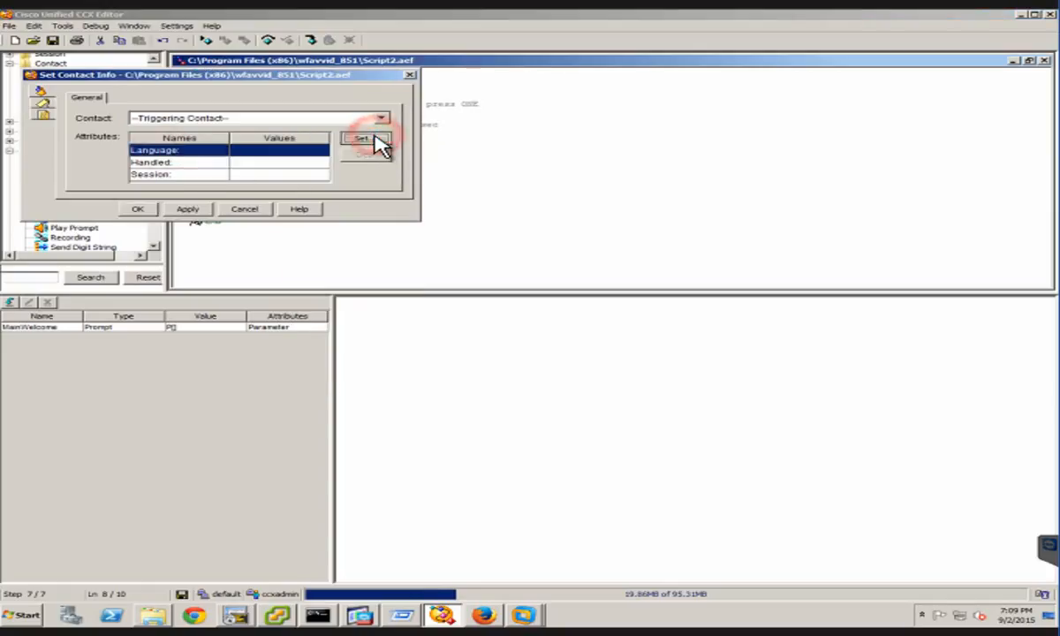
double_click(285, 168)
left_click(302, 161)
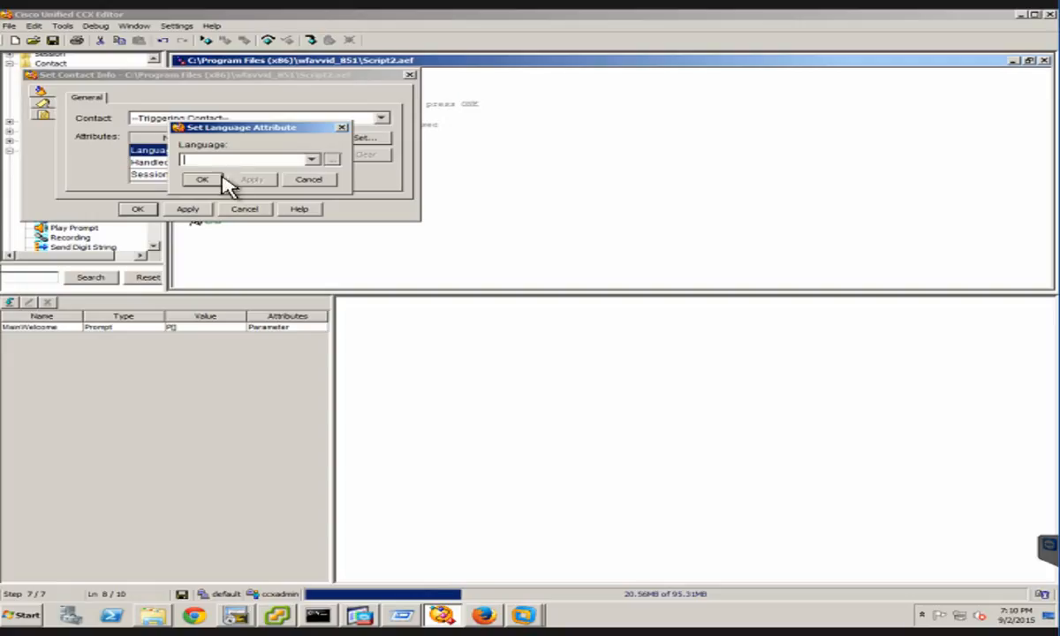
left_click(320, 161)
left_click(315, 160)
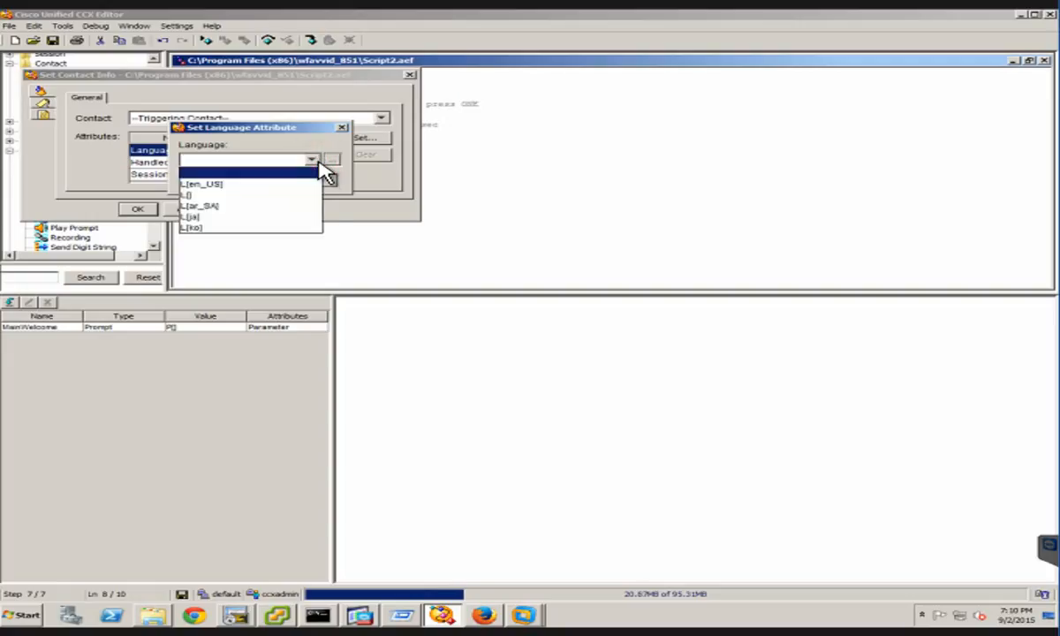
left_click(217, 204)
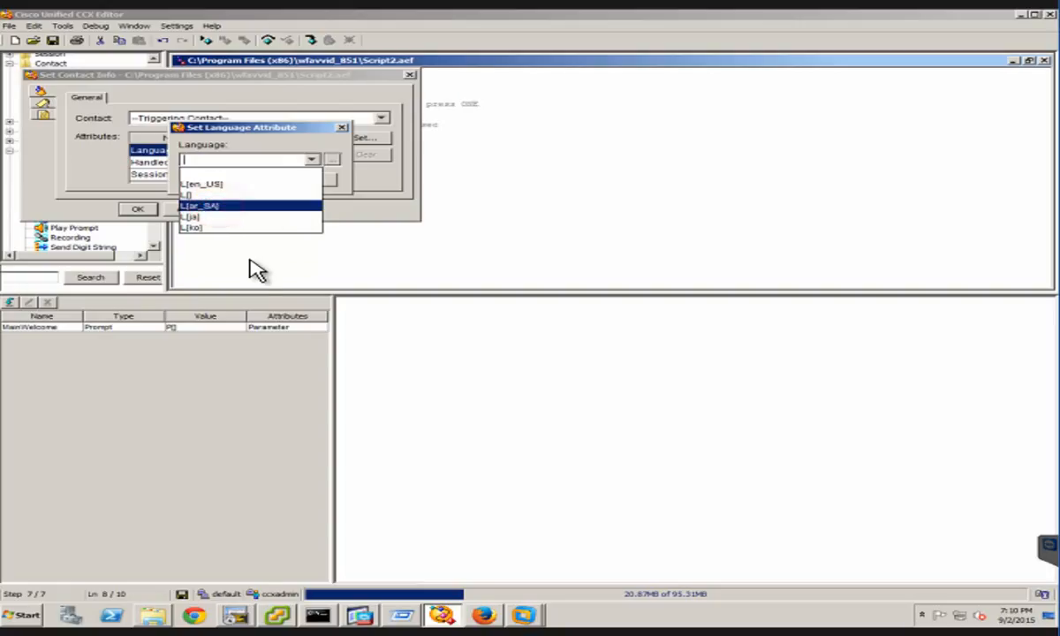
left_click(212, 204)
left_click(251, 181)
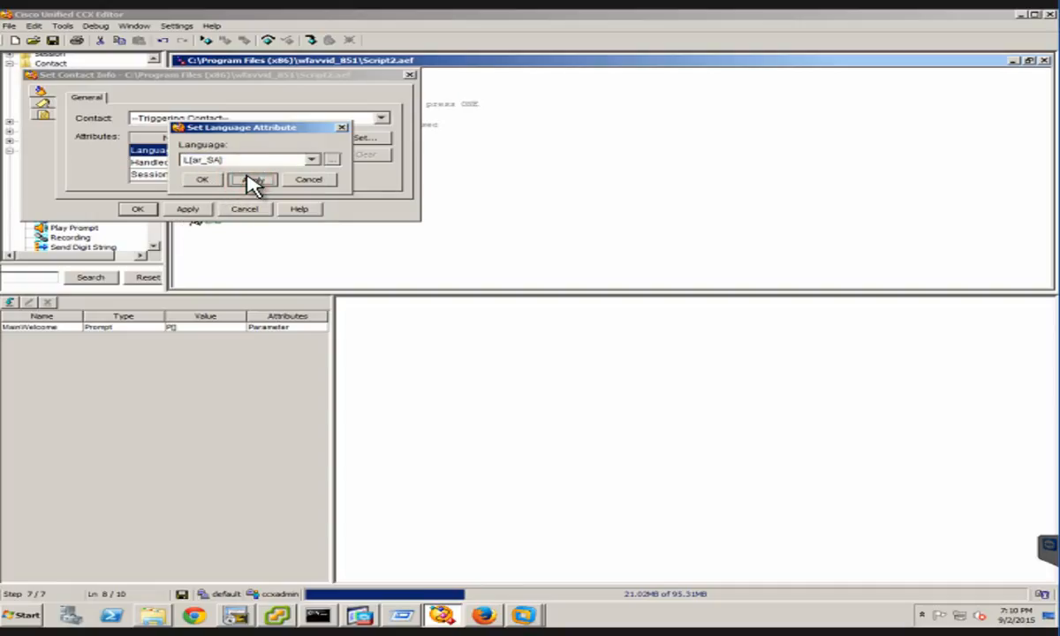
left_click(188, 211)
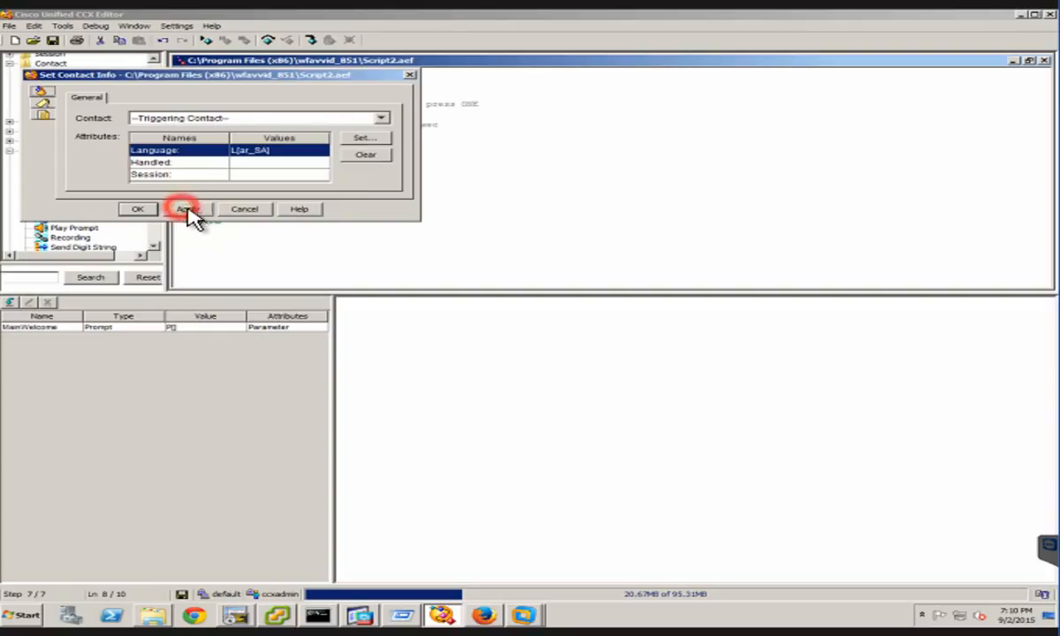
left_click(133, 211)
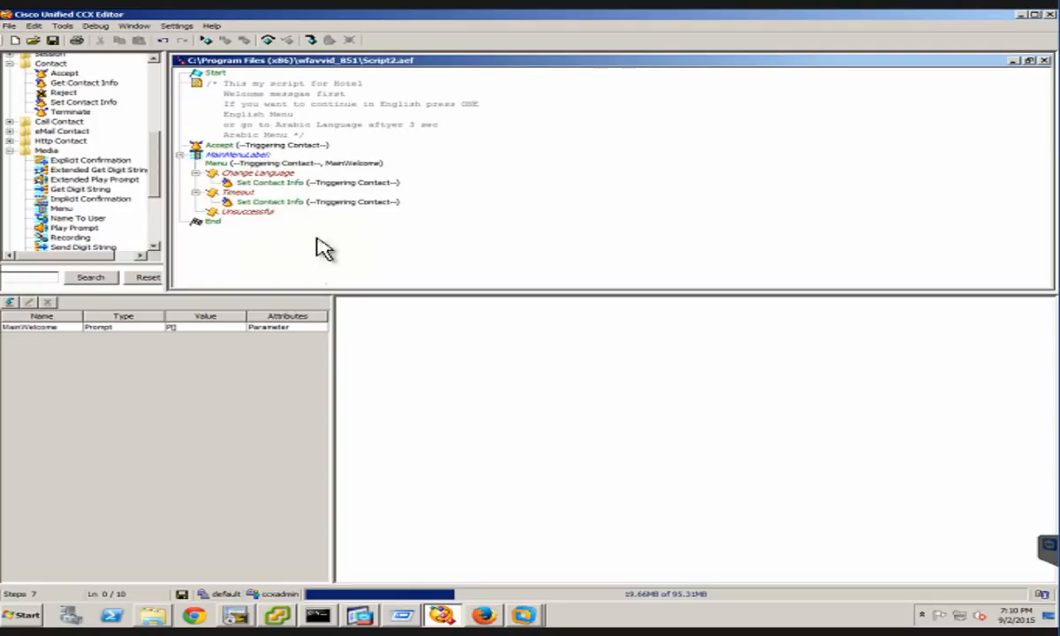
Add a Goto step under the Menu step's Unsuccessful branch
left_click(255, 213)
left_click(259, 215)
left_click(257, 214)
right_click(257, 214)
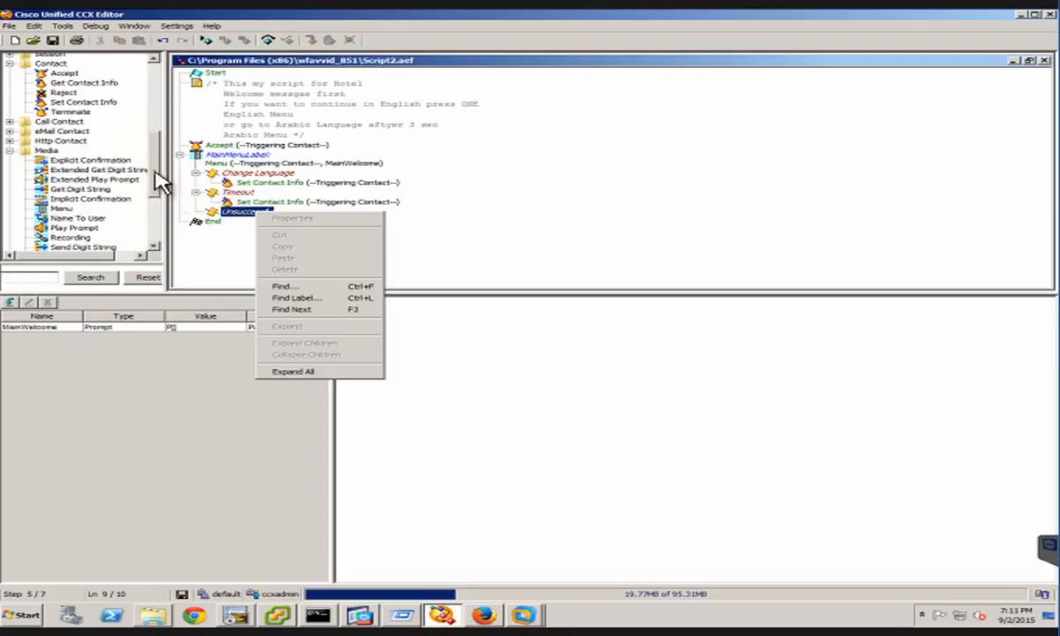
left_click(152, 75)
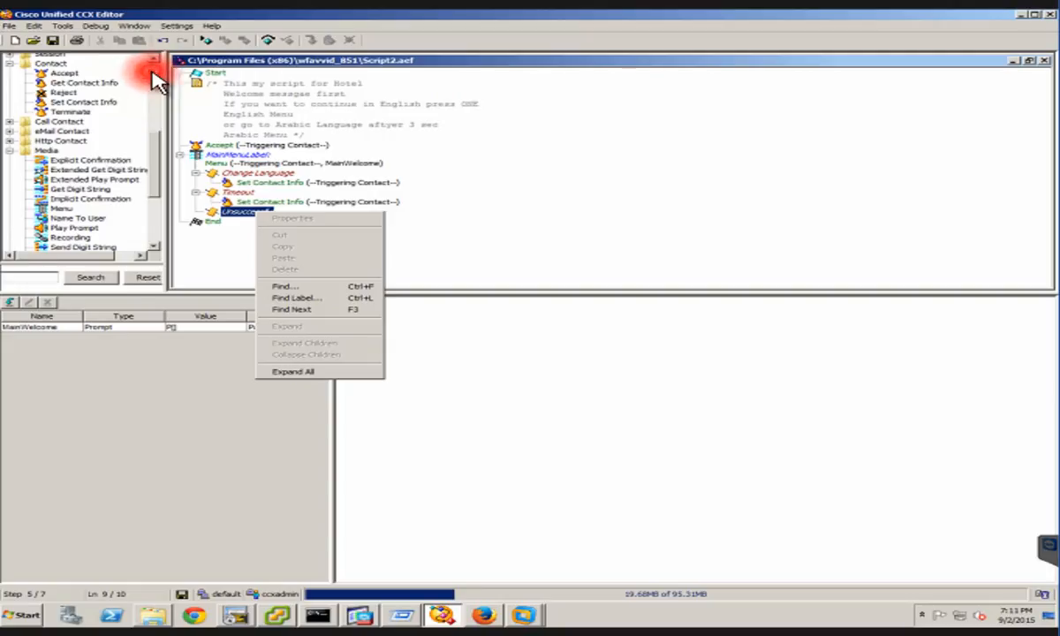
left_click(154, 78)
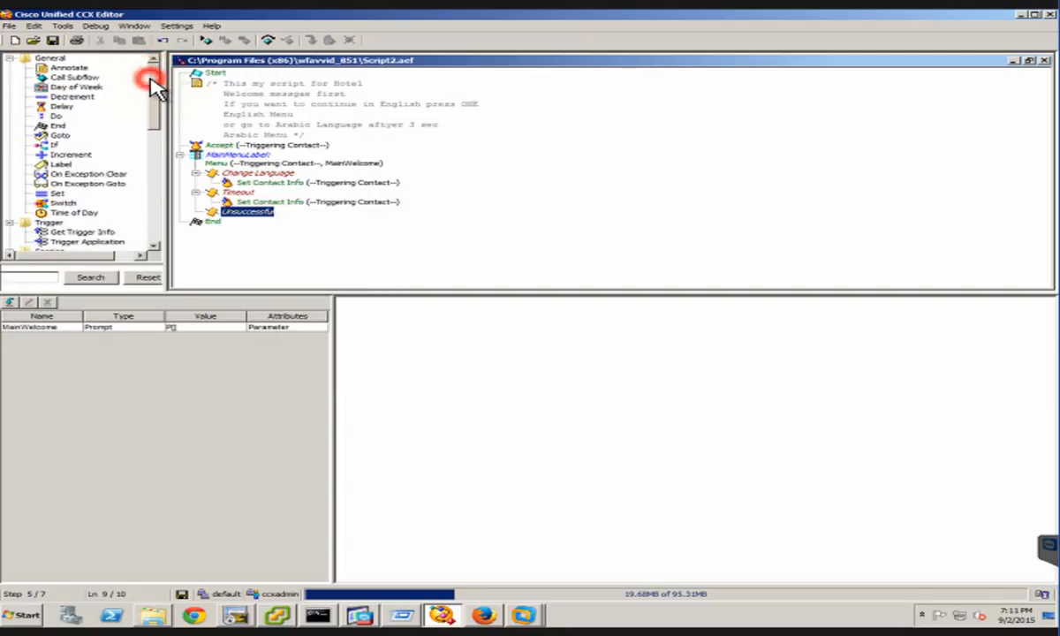
left_click(146, 111)
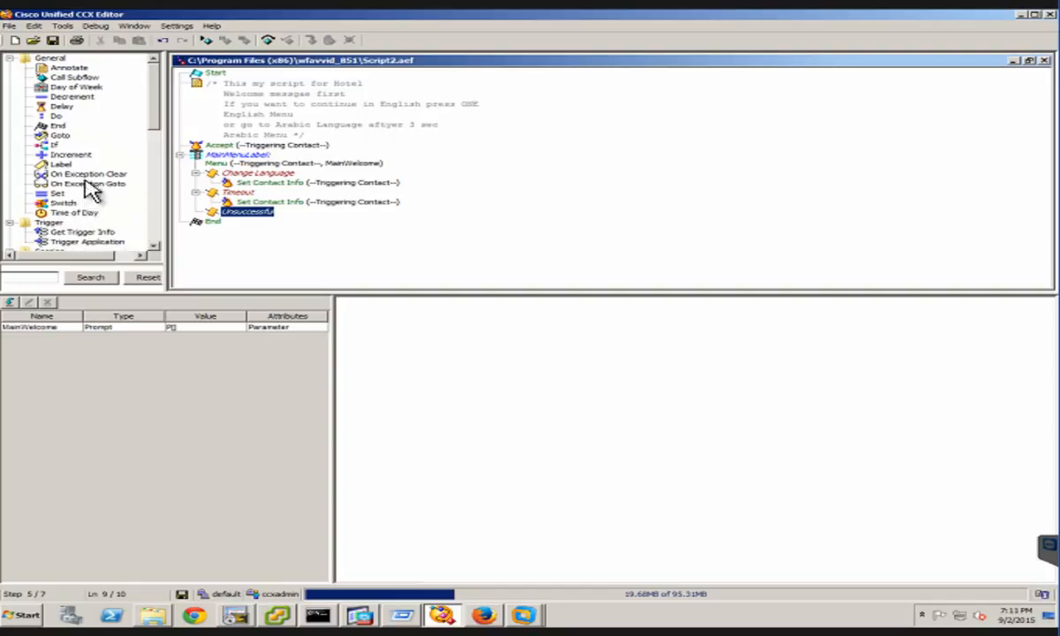
left_click(59, 139)
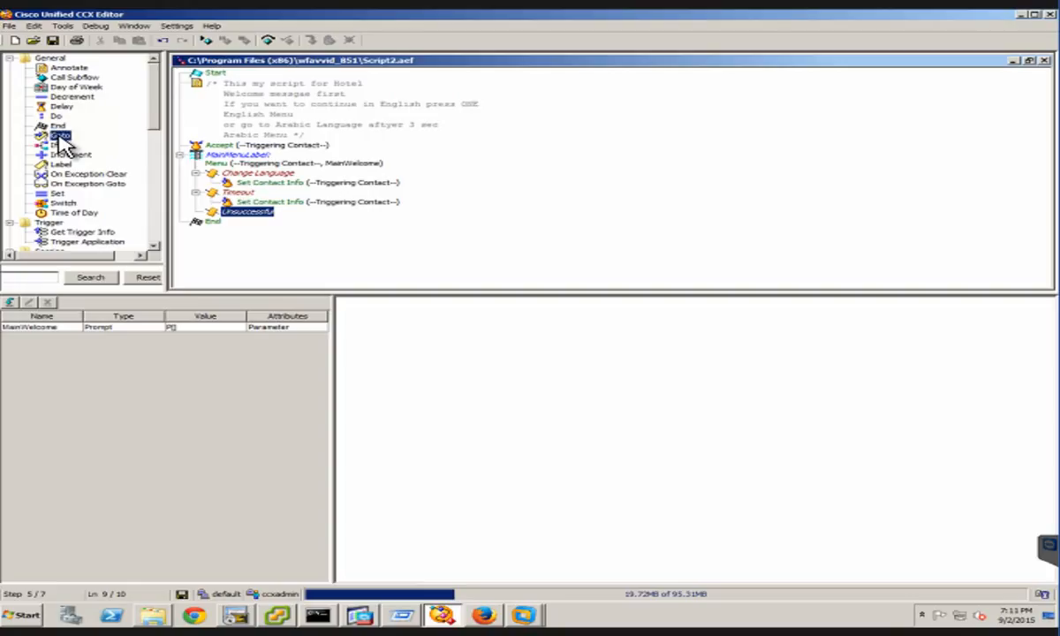
left_click_drag(59, 136, 244, 221)
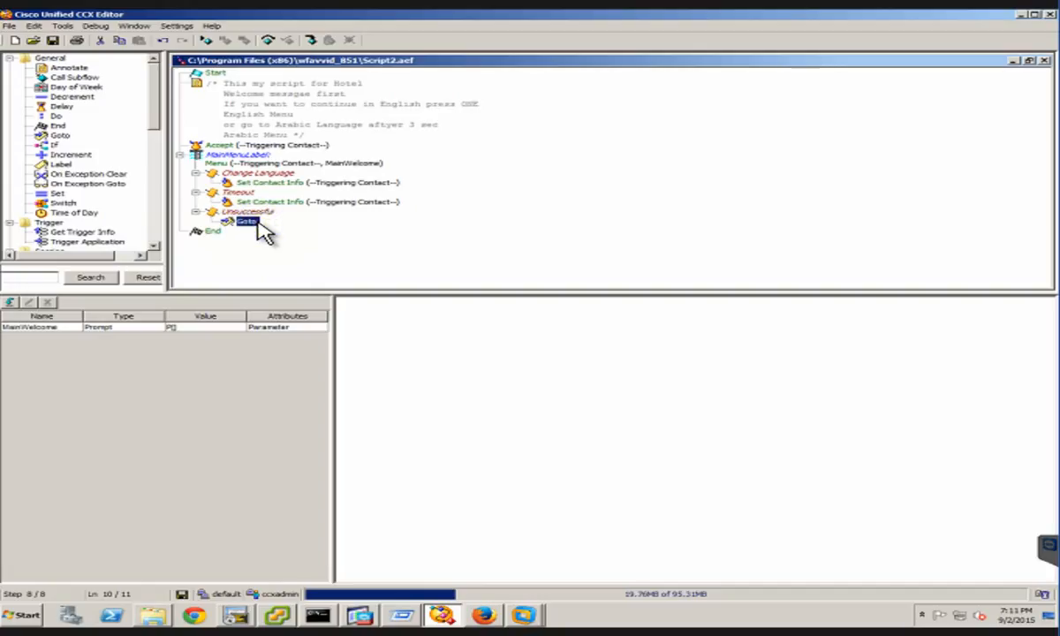
Point the Goto step under Unsuccessful to the label MainMenuLabel
right_click(260, 226)
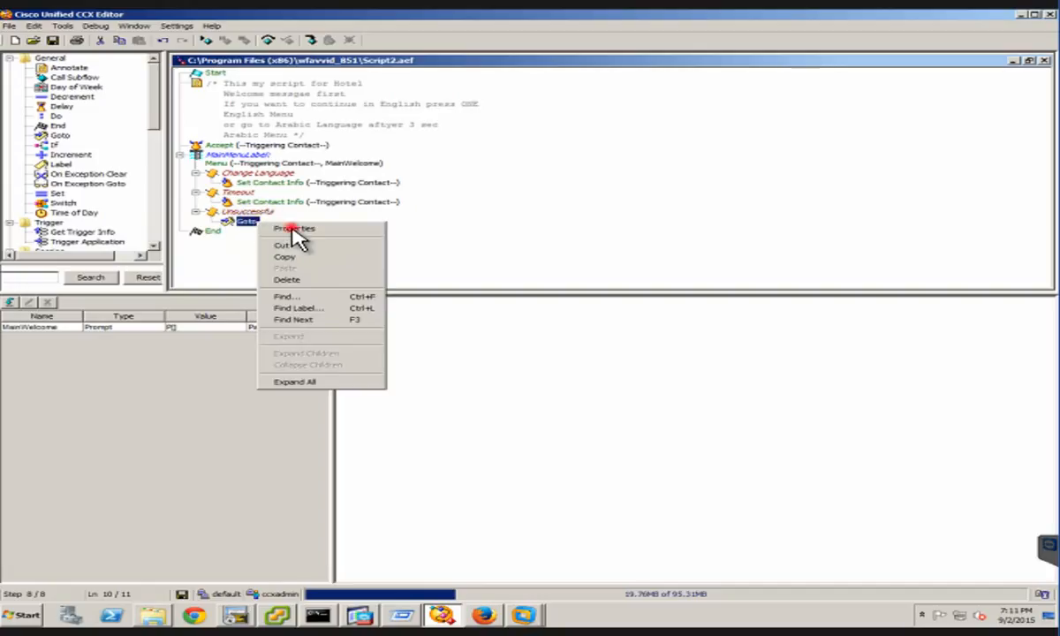
left_click(294, 230)
left_click(212, 113)
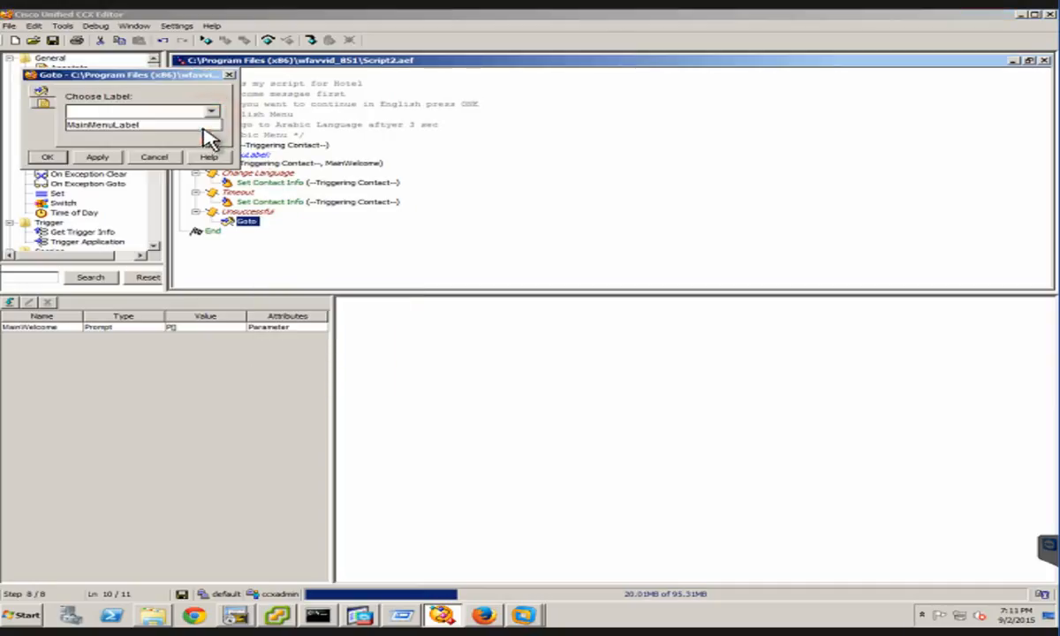
left_click(129, 128)
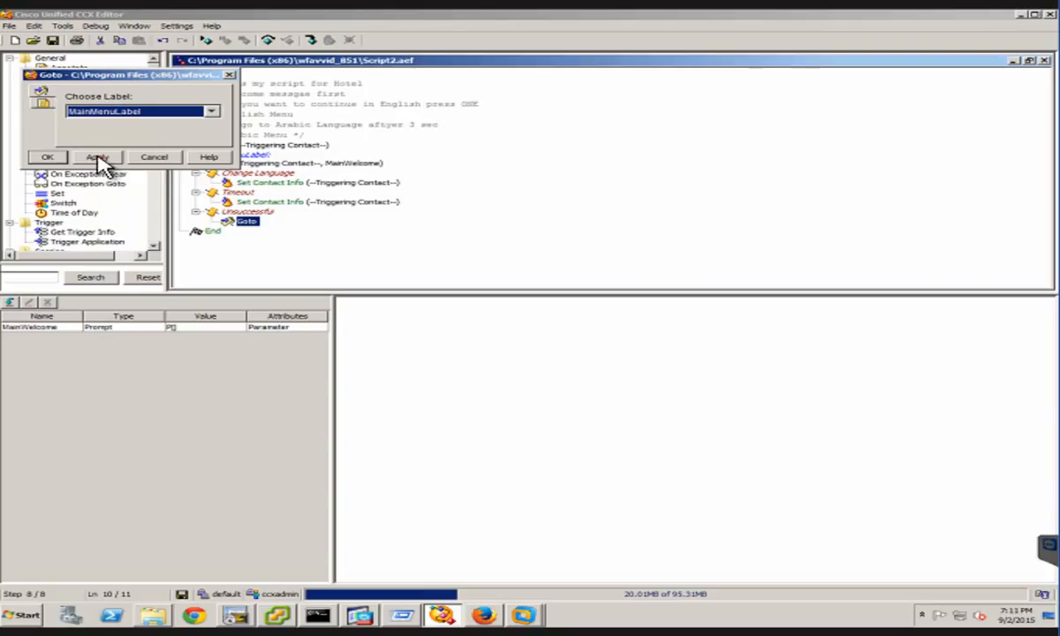
left_click(98, 156)
left_click(33, 153)
left_click(195, 212)
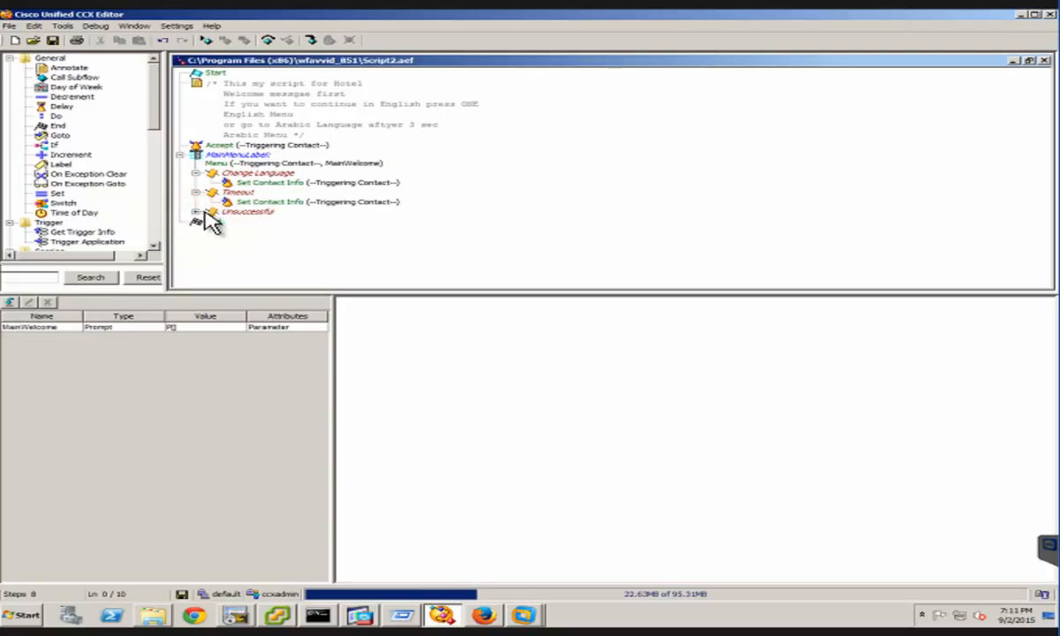
left_click(190, 212)
left_click(193, 212)
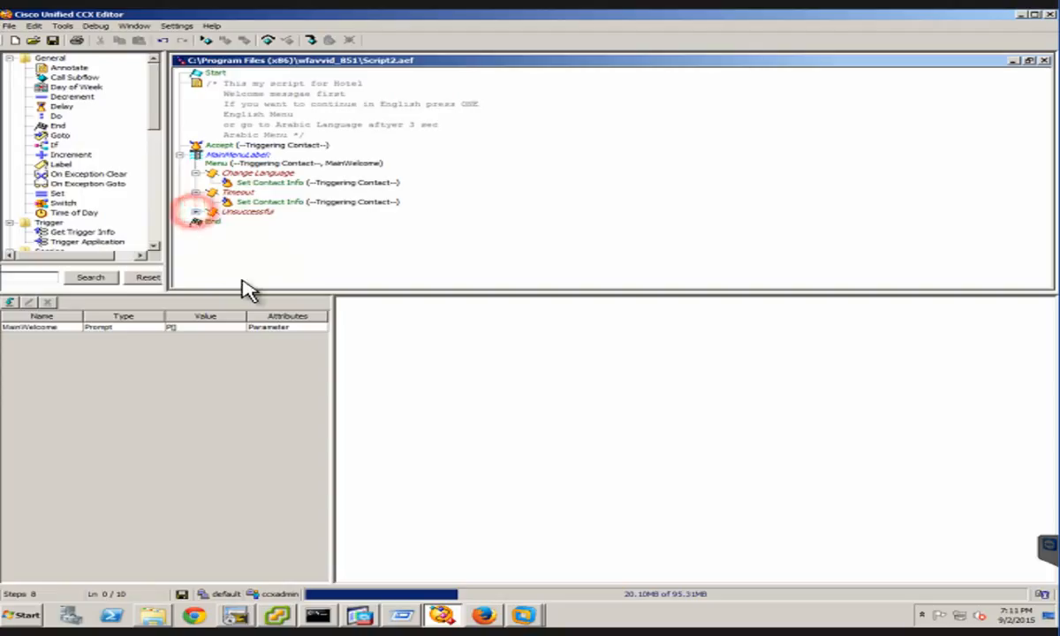
left_click(195, 212)
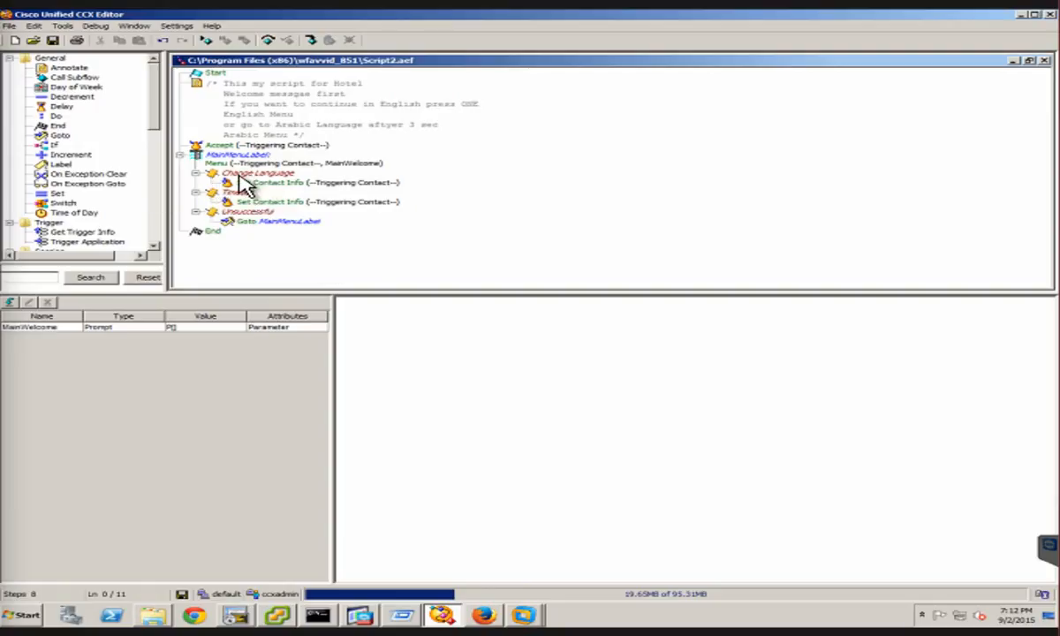
Collapse the MainMenuLabel Menu step and add a second Menu step between it and End
left_click(151, 153)
left_click(156, 199)
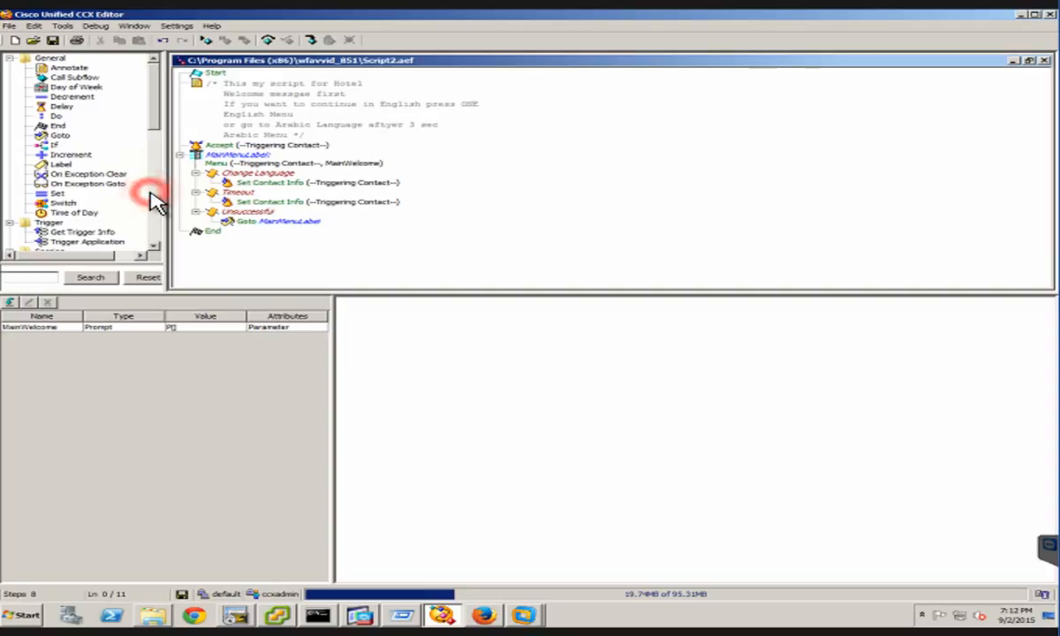
left_click(154, 196)
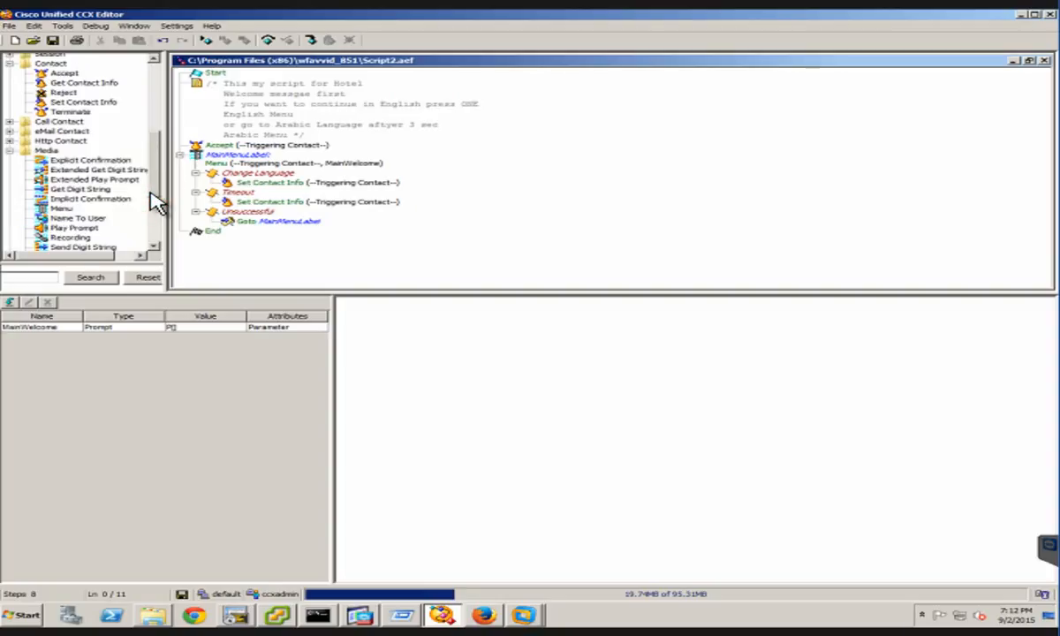
left_click(63, 210)
left_click_drag(63, 210, 186, 163)
left_click(180, 156)
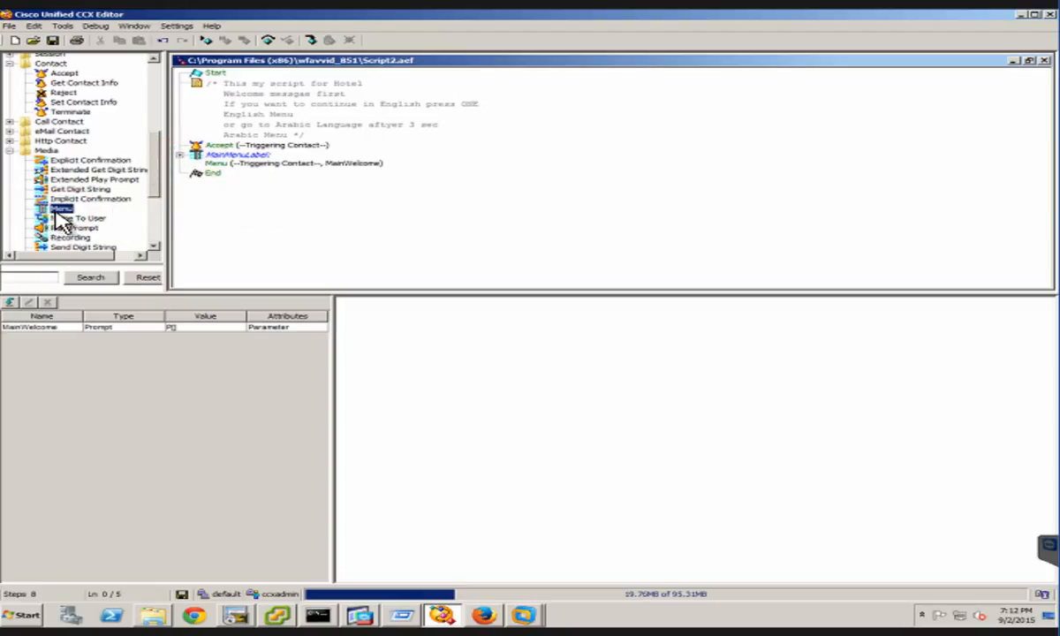
left_click_drag(60, 216, 240, 195)
left_click(185, 181)
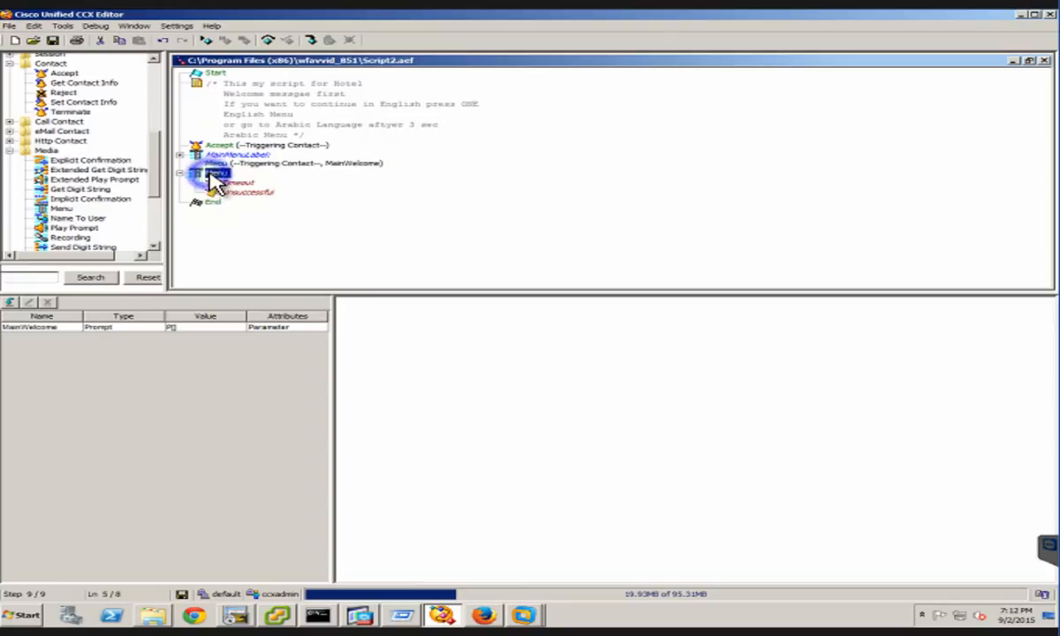
right_click(211, 175)
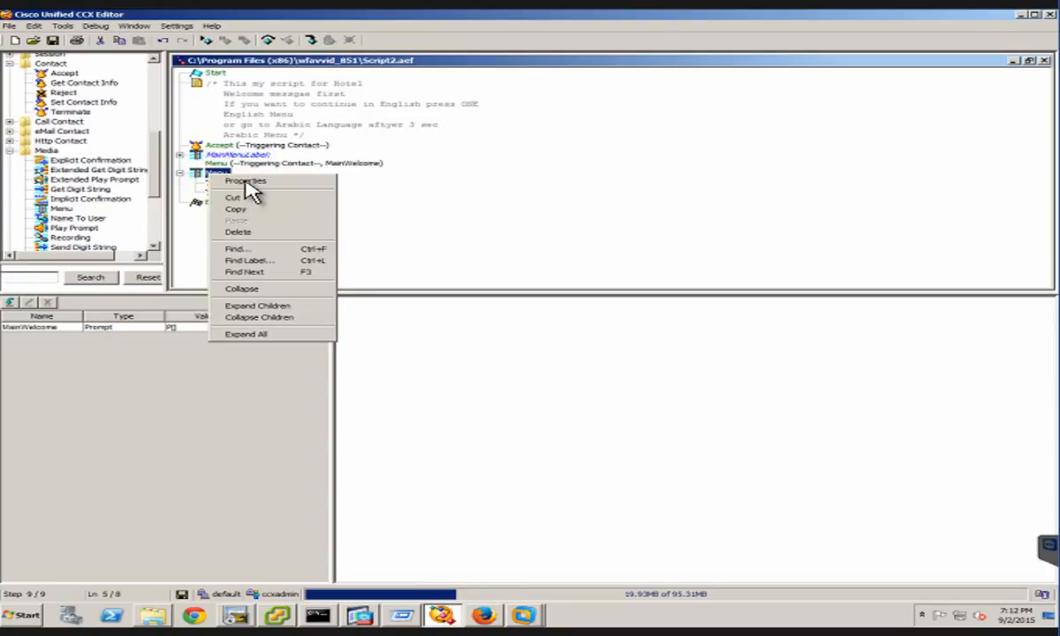
left_click(130, 413)
left_click(84, 356)
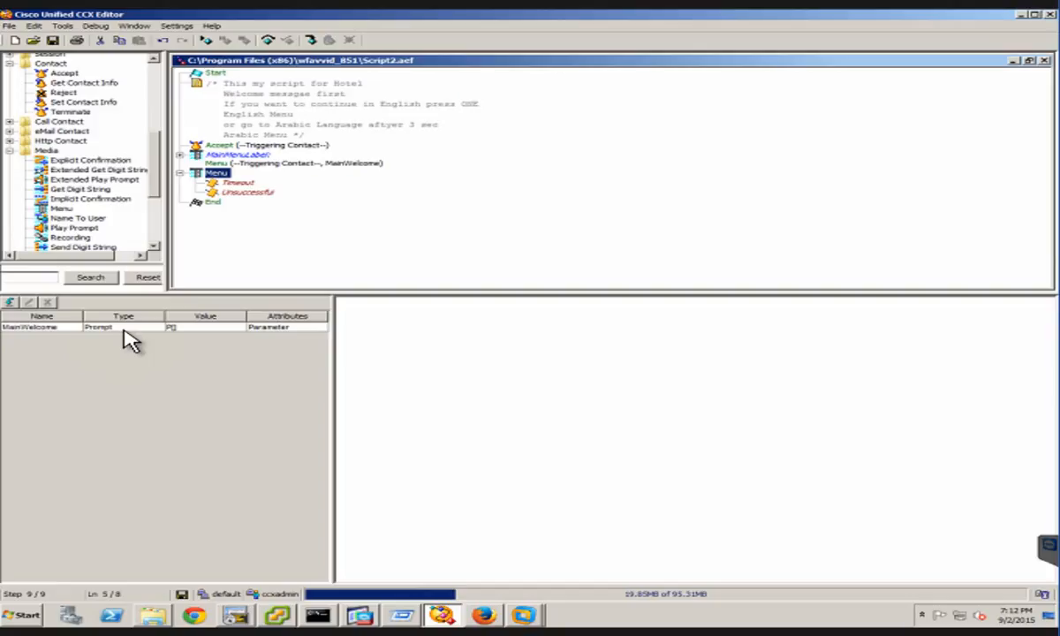
Create a Prompt variable named EnglishMenu with the value P[] and mark it as a parameter
left_click(9, 302)
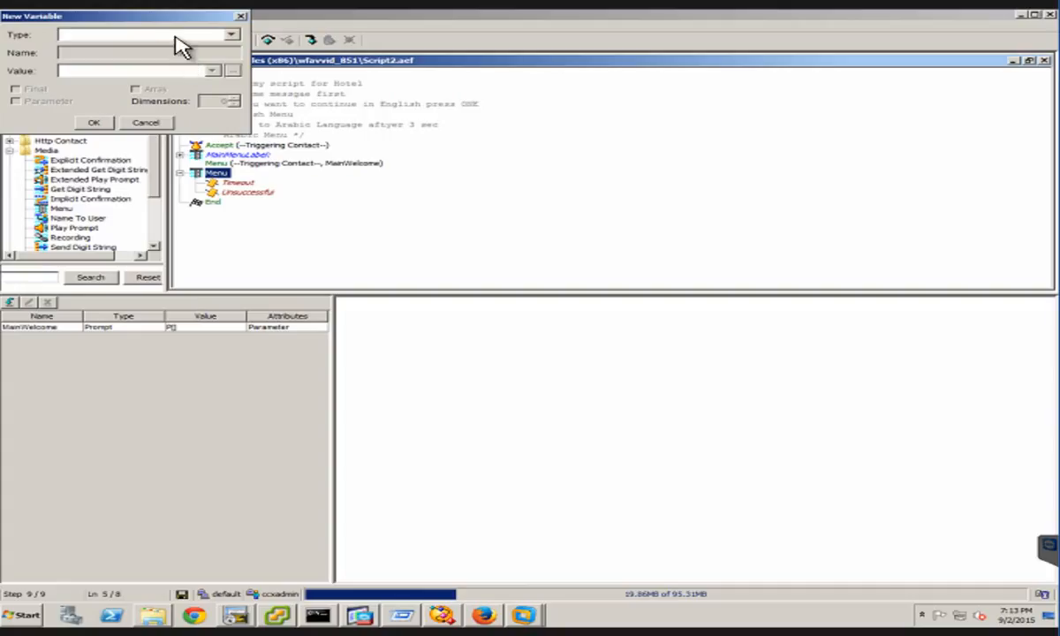
left_click(231, 35)
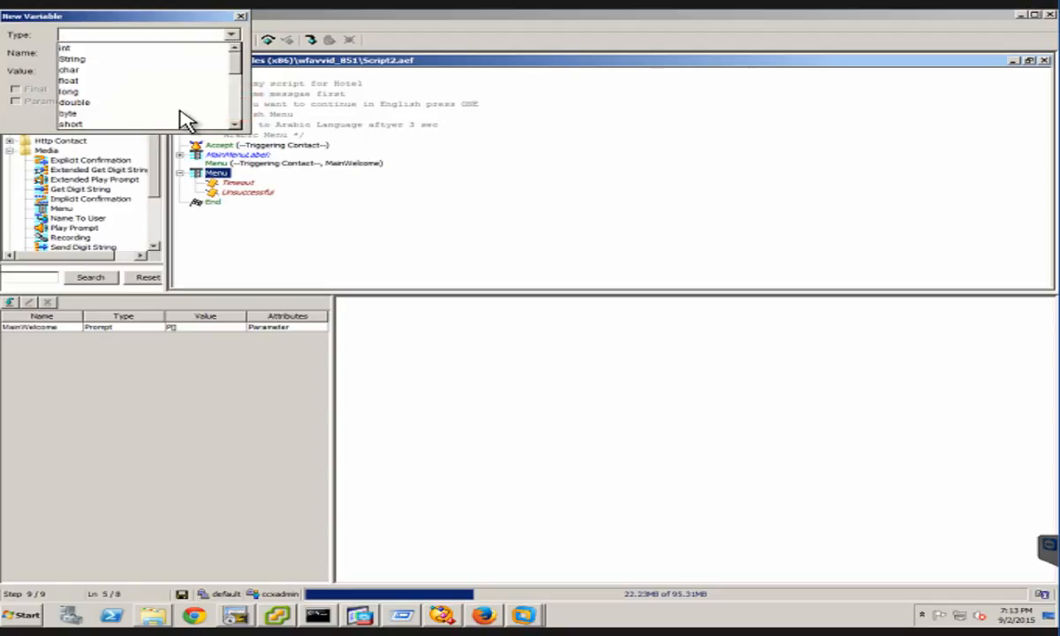
scroll(111, 120, "down", 3)
left_click(84, 103)
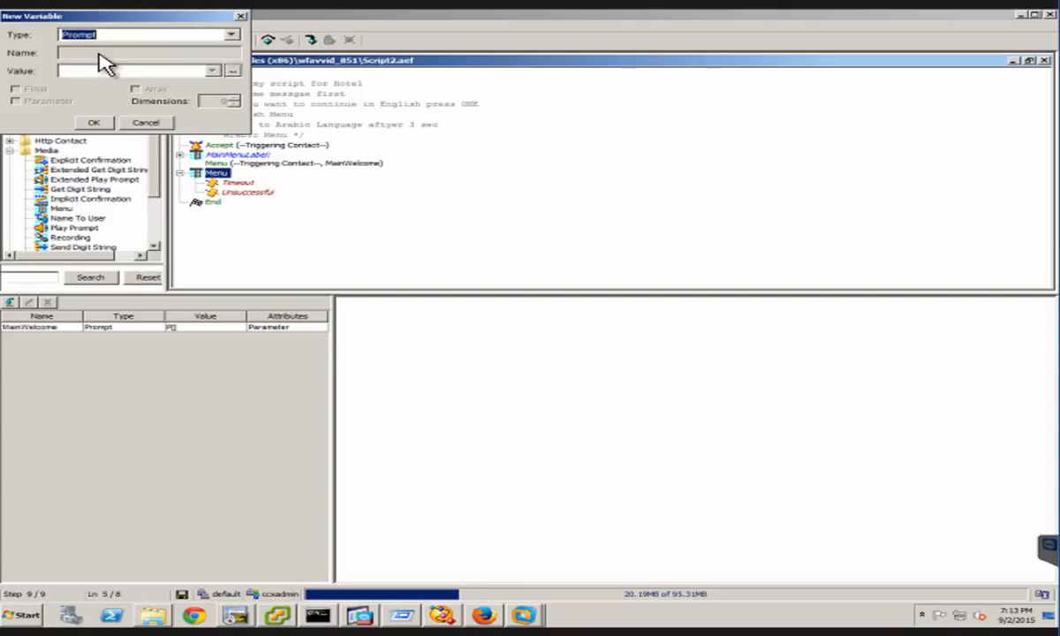
left_click(95, 53)
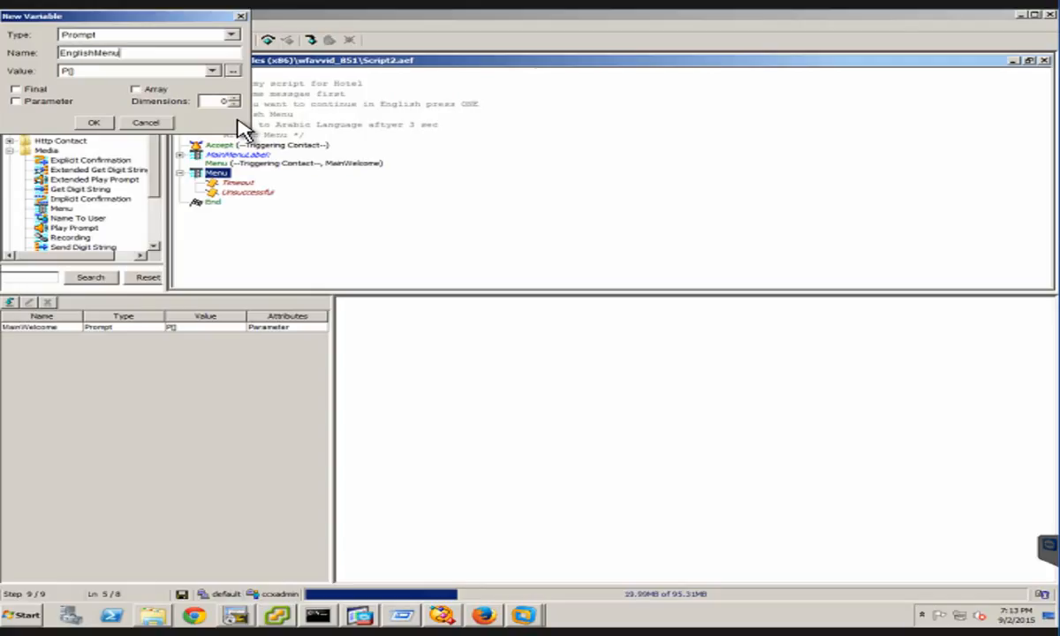
left_click(15, 100)
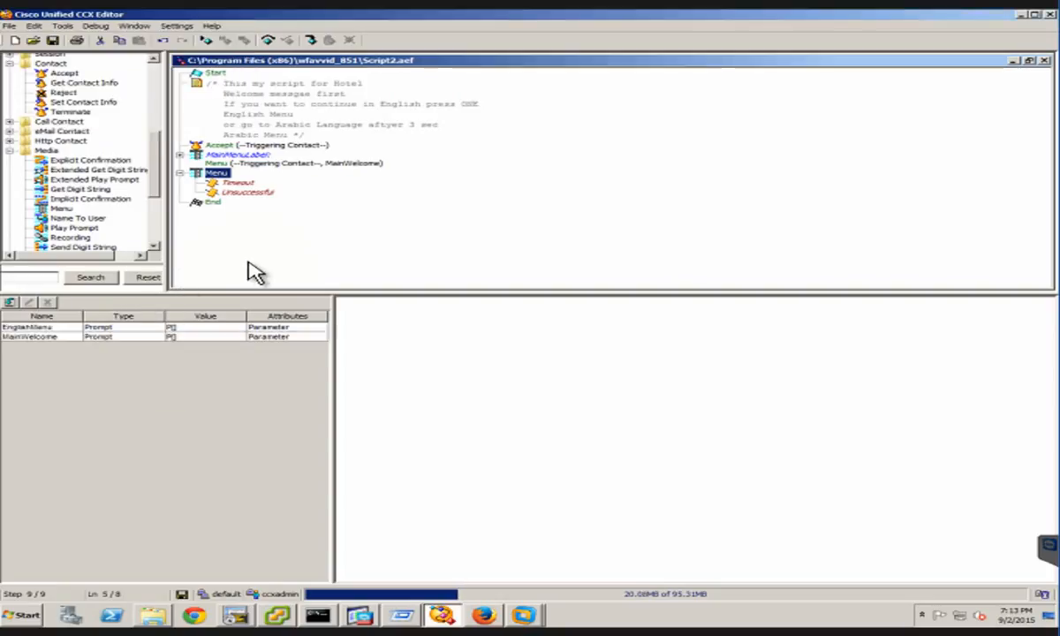
Save the script as Script2.aef in the default folder of the Script Repository and validate it
left_click(66, 41)
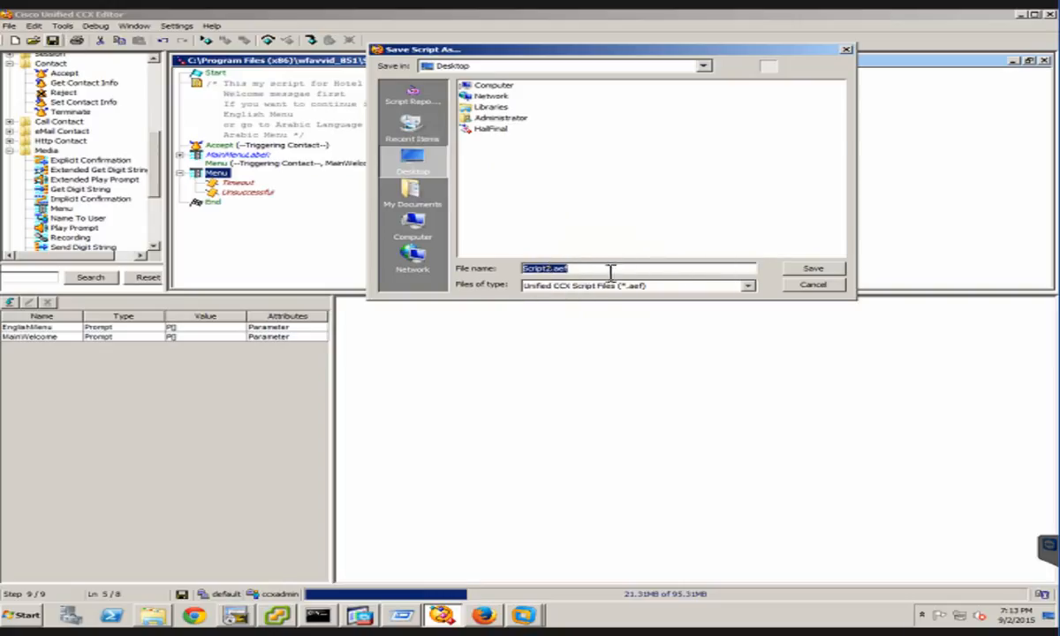
left_click(546, 268)
left_click(415, 95)
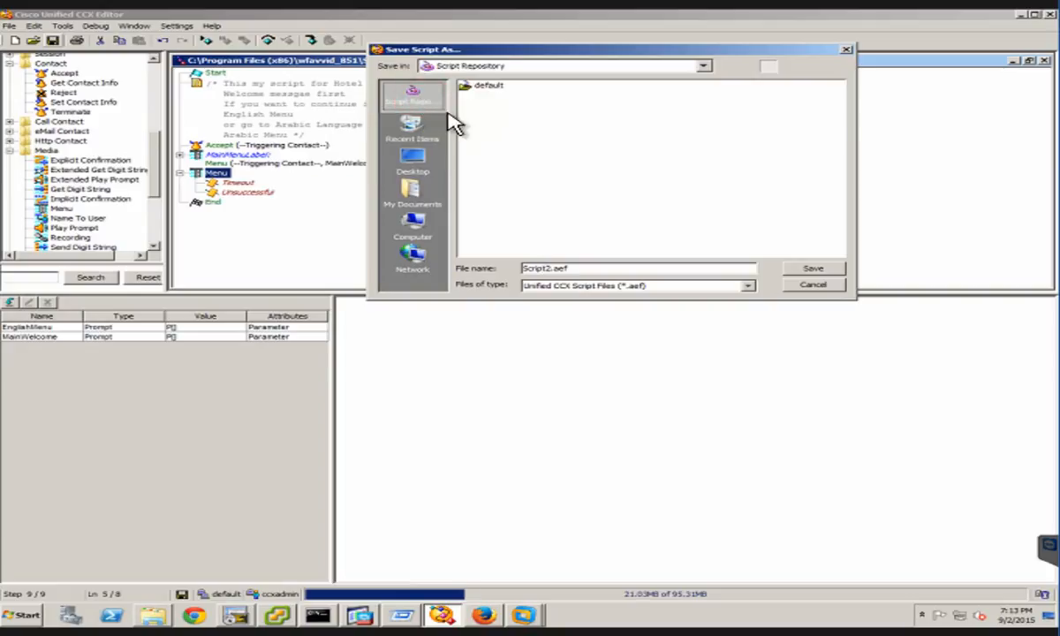
left_click(555, 239)
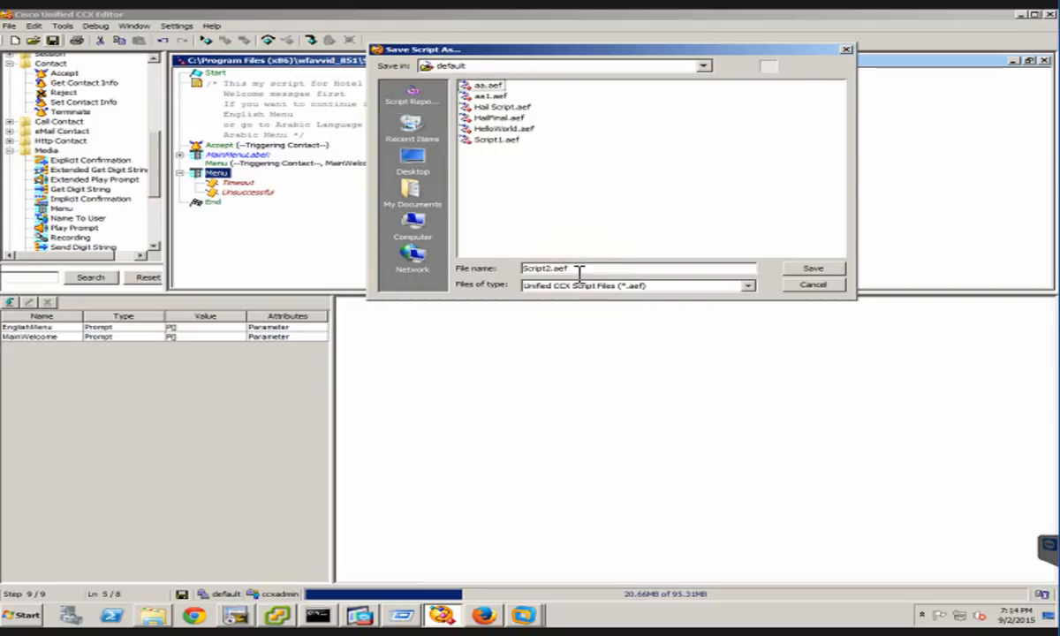
left_click(573, 268)
left_click(793, 268)
left_click(793, 268)
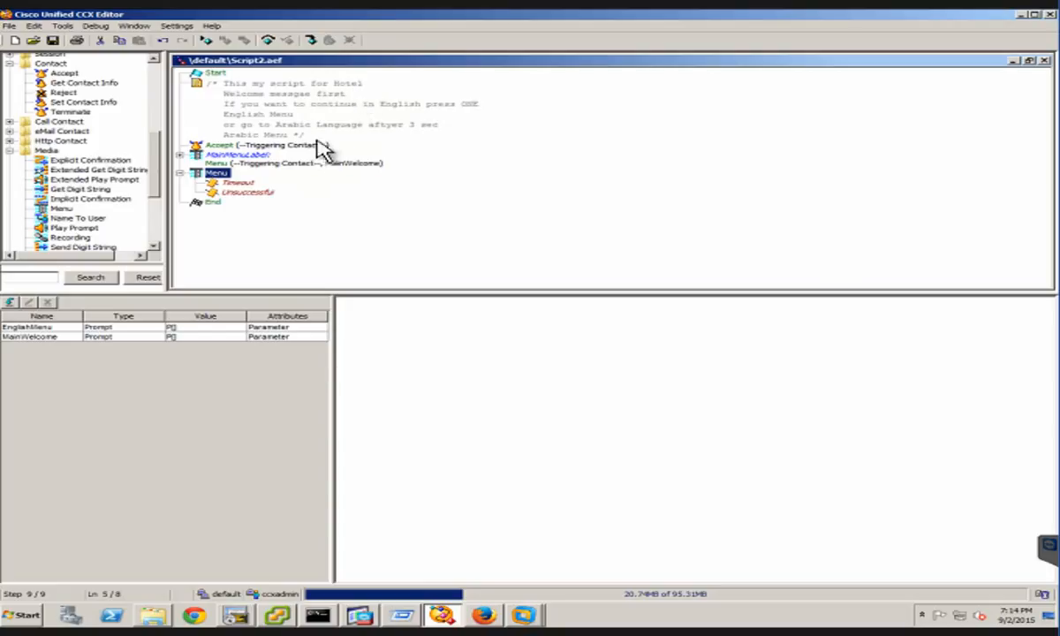
left_click(81, 40)
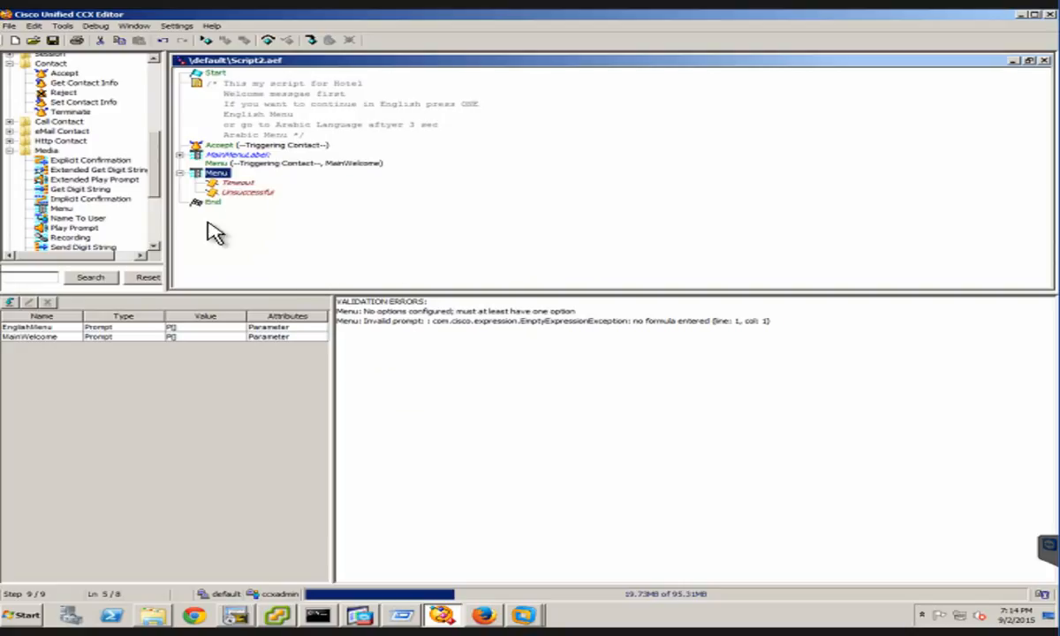
Set the prompt of the second Menu step to EnglishMenu
right_click(220, 174)
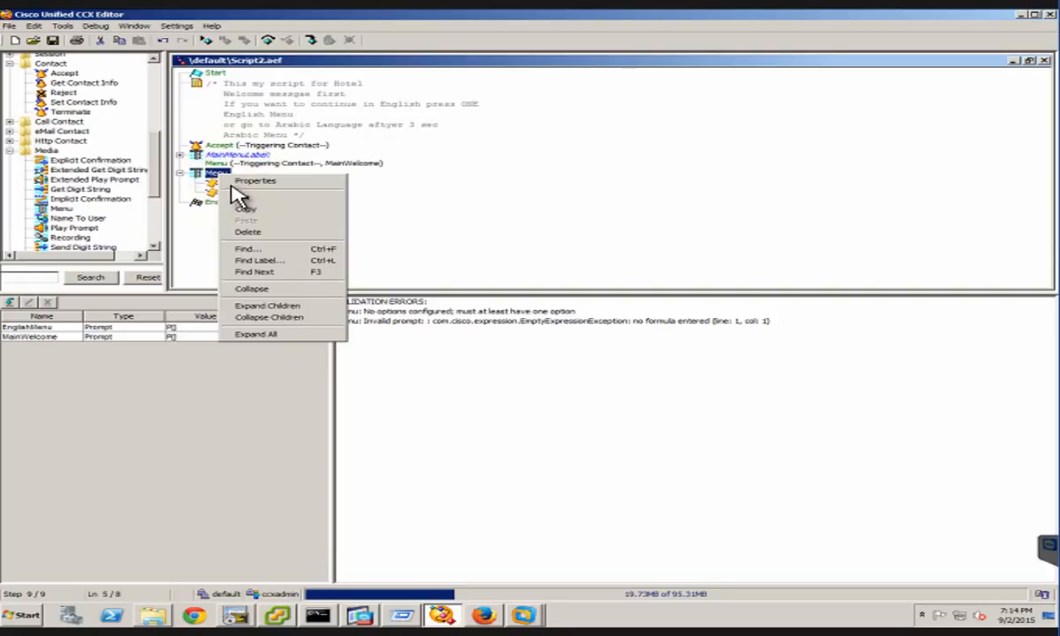
left_click(255, 181)
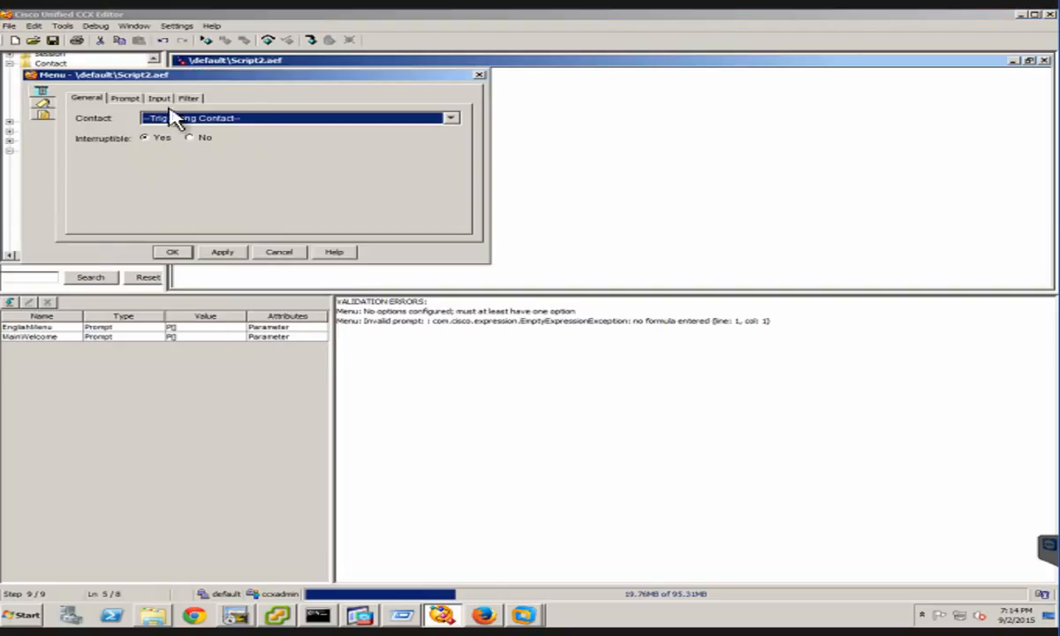
left_click(126, 99)
left_click(430, 118)
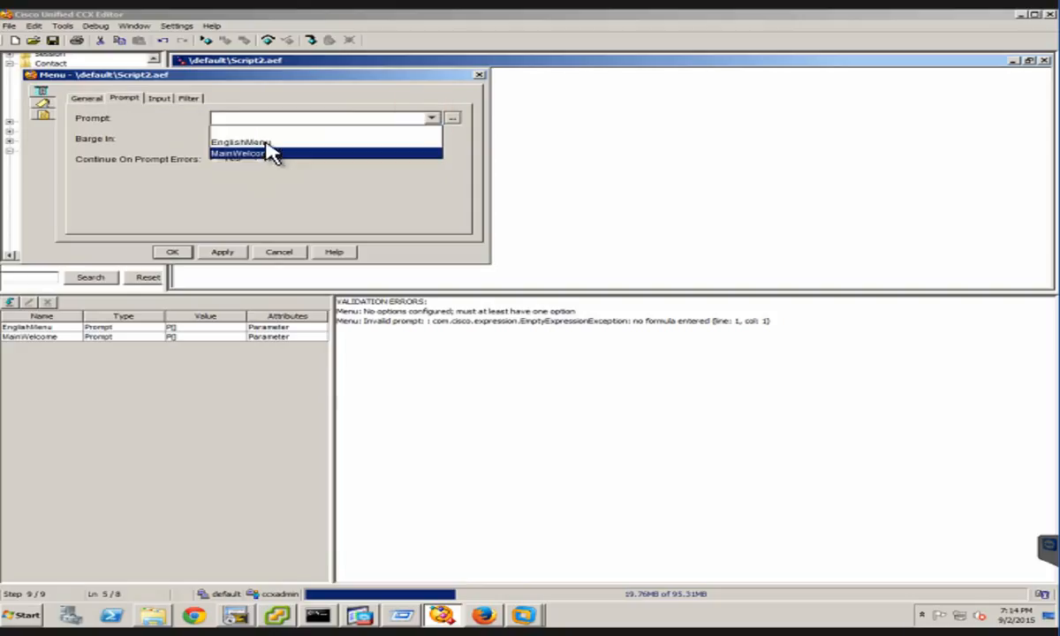
left_click(265, 142)
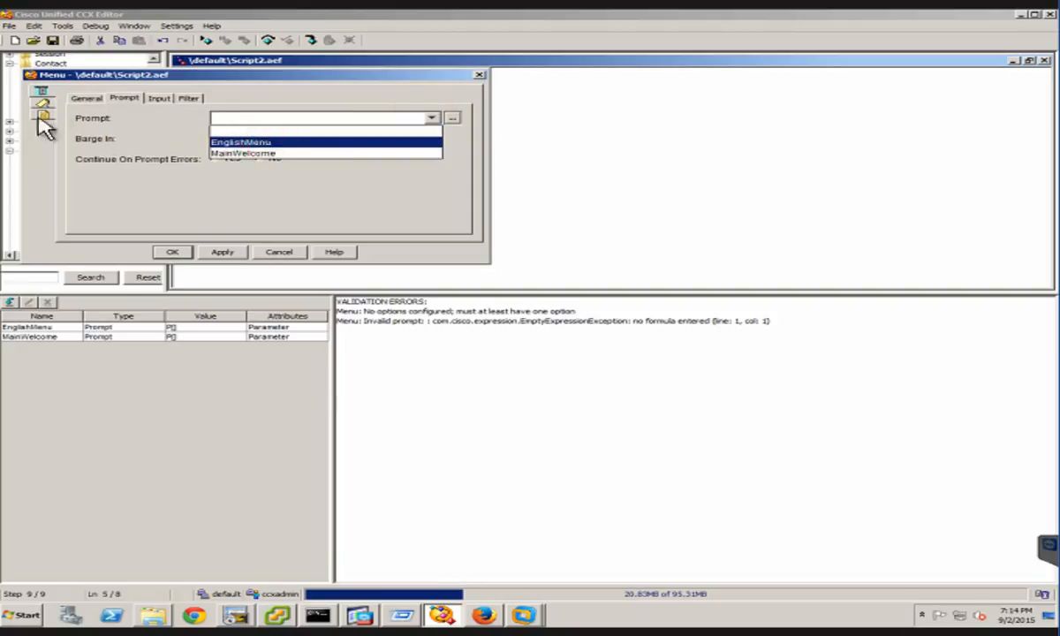
Add a menu option named Enter Extension to the second Menu step and assign it to digit 1
left_click(189, 99)
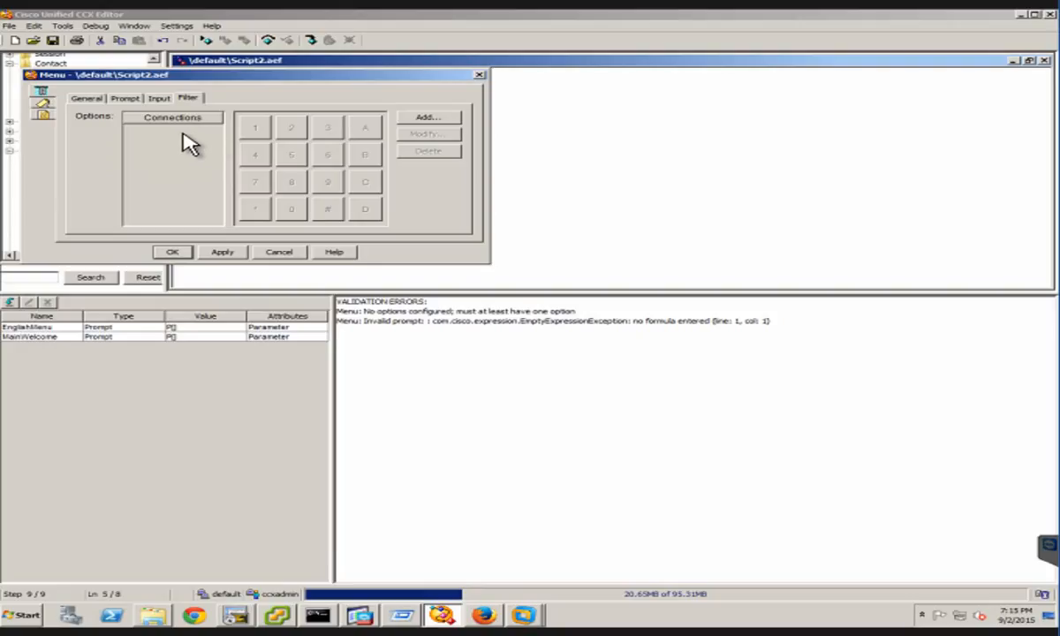
left_click(439, 117)
left_click(427, 118)
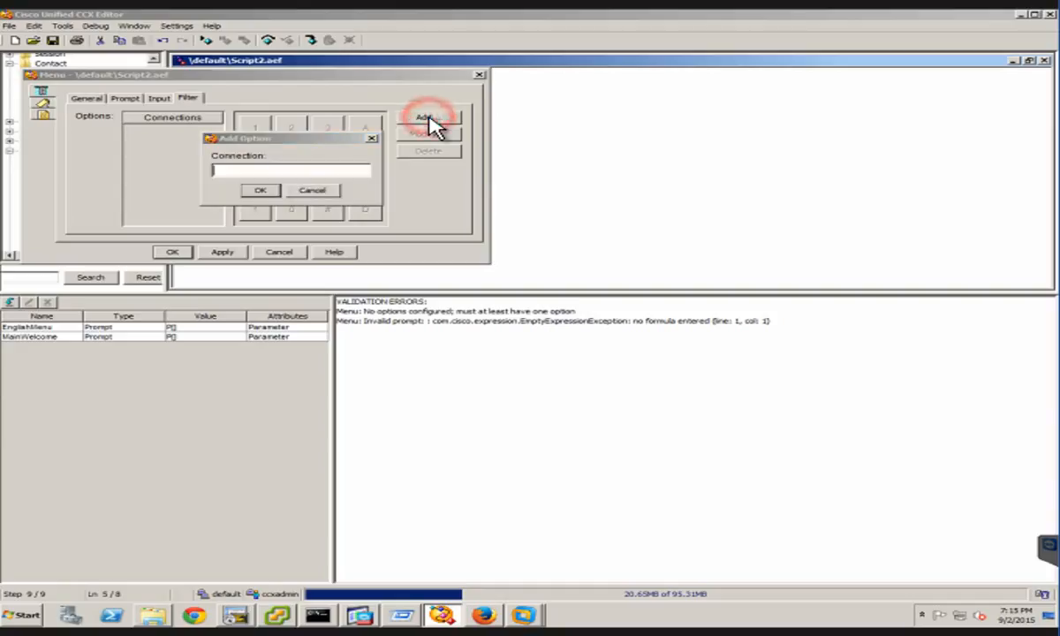
left_click(223, 169)
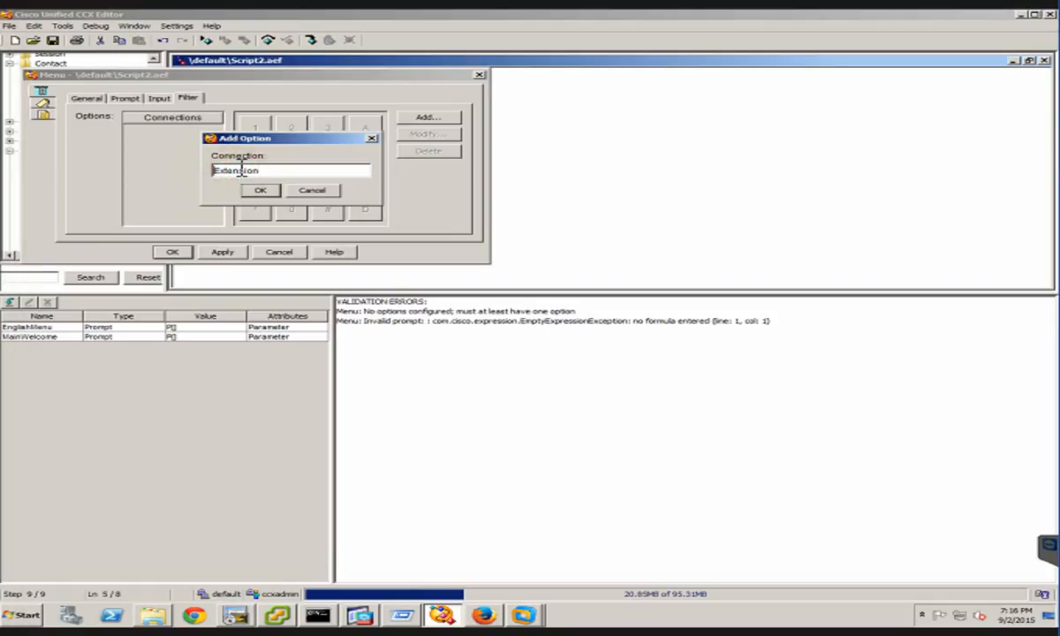
type("Em")
type("ter")
left_click(262, 190)
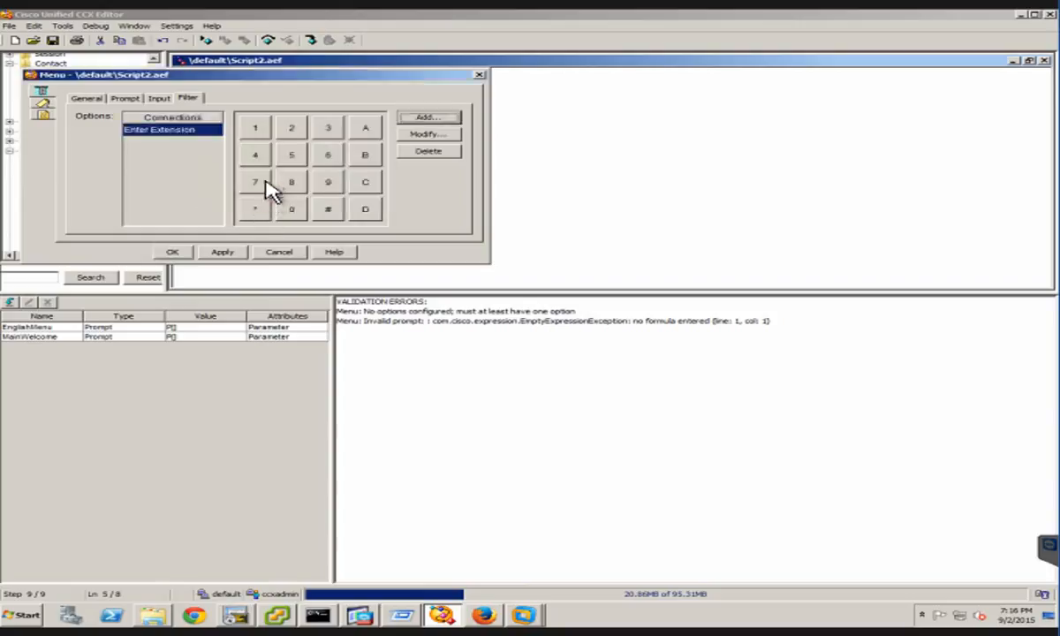
left_click(254, 130)
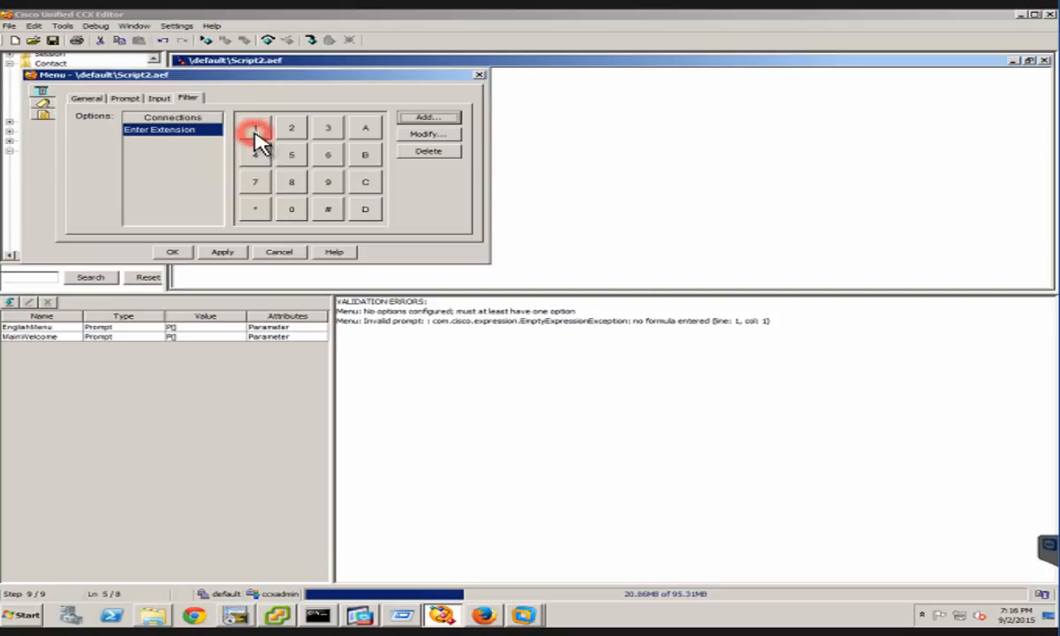
Add a menu option named Operator, assign it to digit 0 and apply the Menu step's settings
left_click(438, 121)
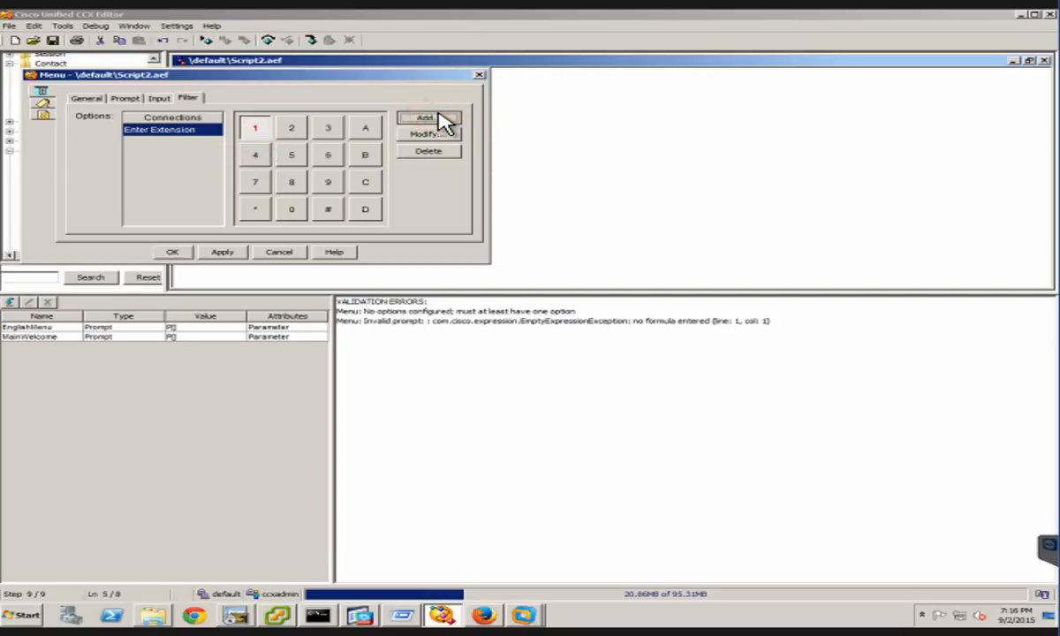
type("O")
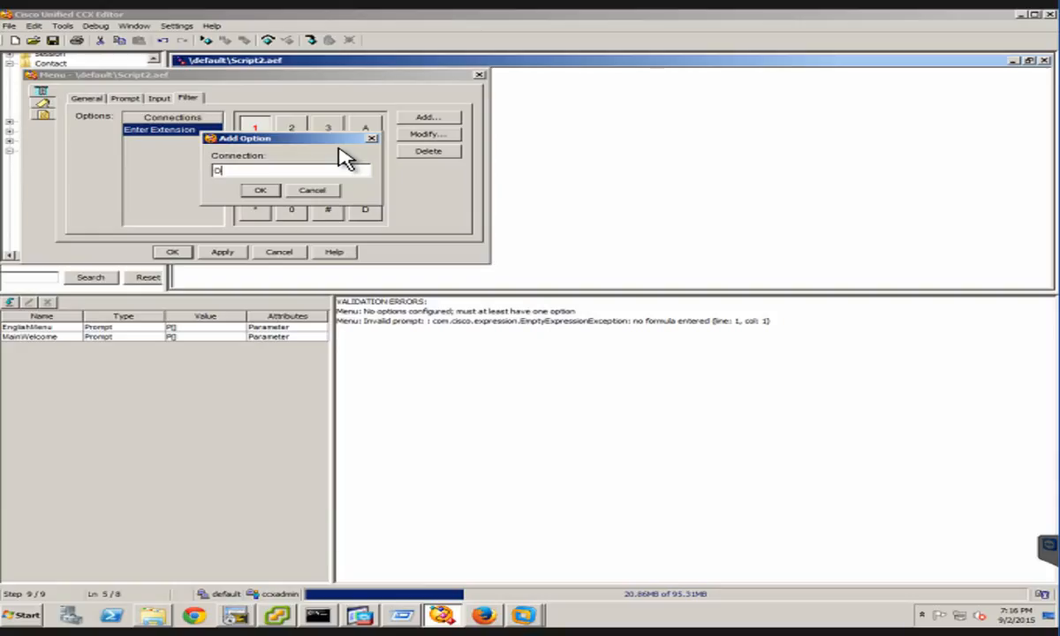
type("perator")
left_click(258, 191)
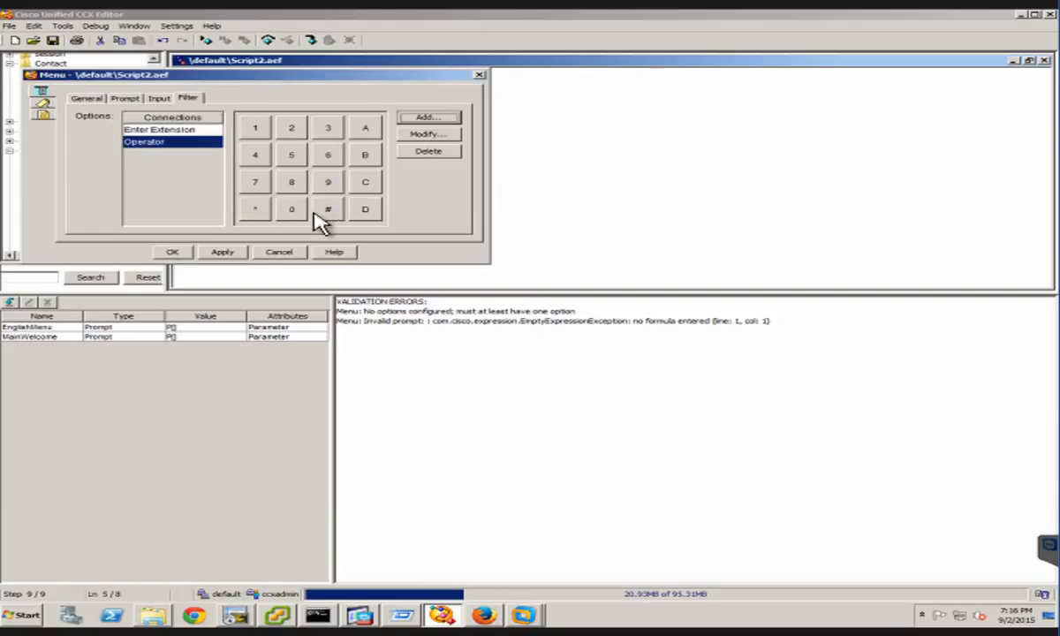
left_click(296, 210)
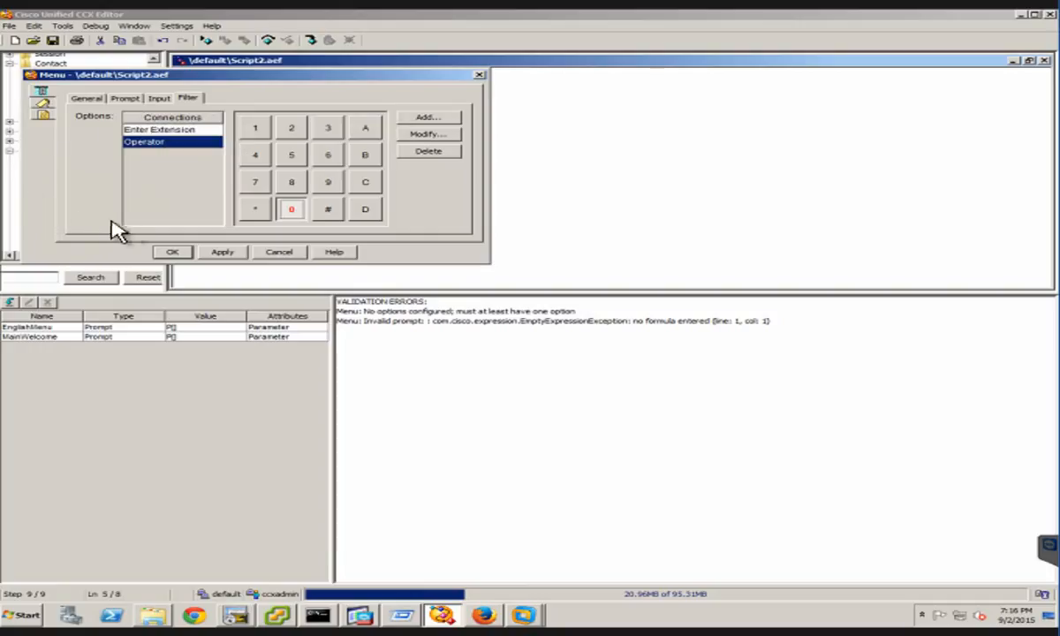
left_click(236, 253)
Label the second Menu step EnglishMenueLabel and accept its properties
left_click(38, 105)
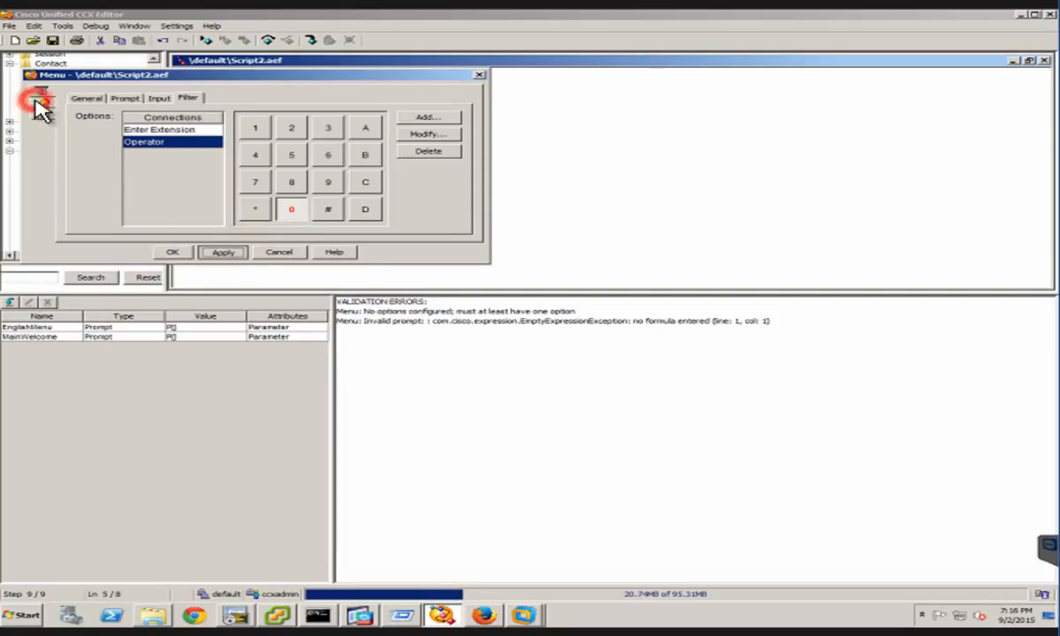
left_click(119, 114)
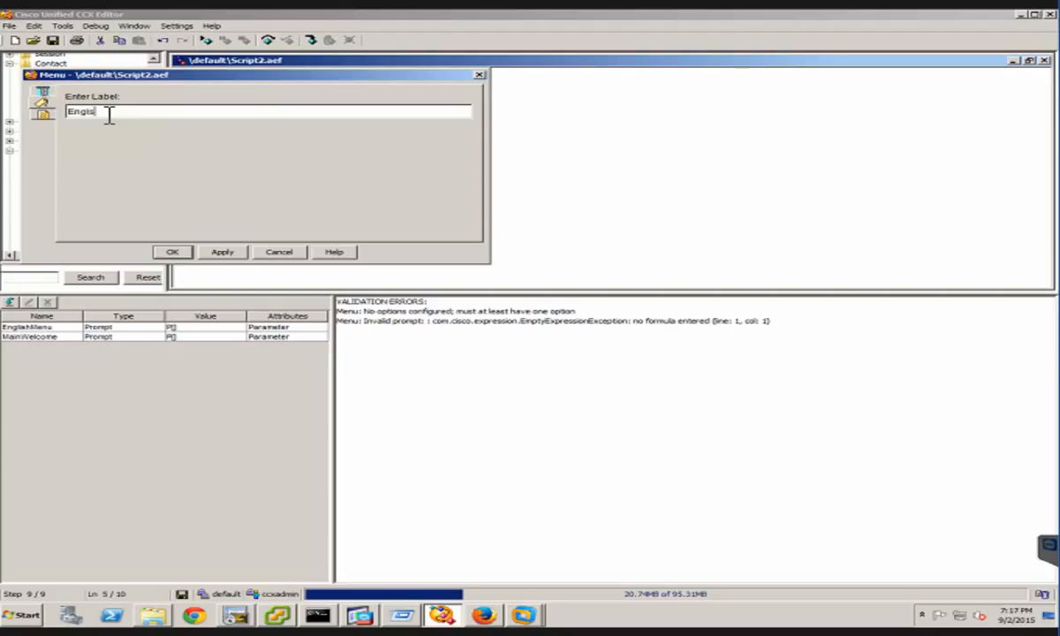
type("h")
type("MenueLabe")
type("l")
left_click(234, 248)
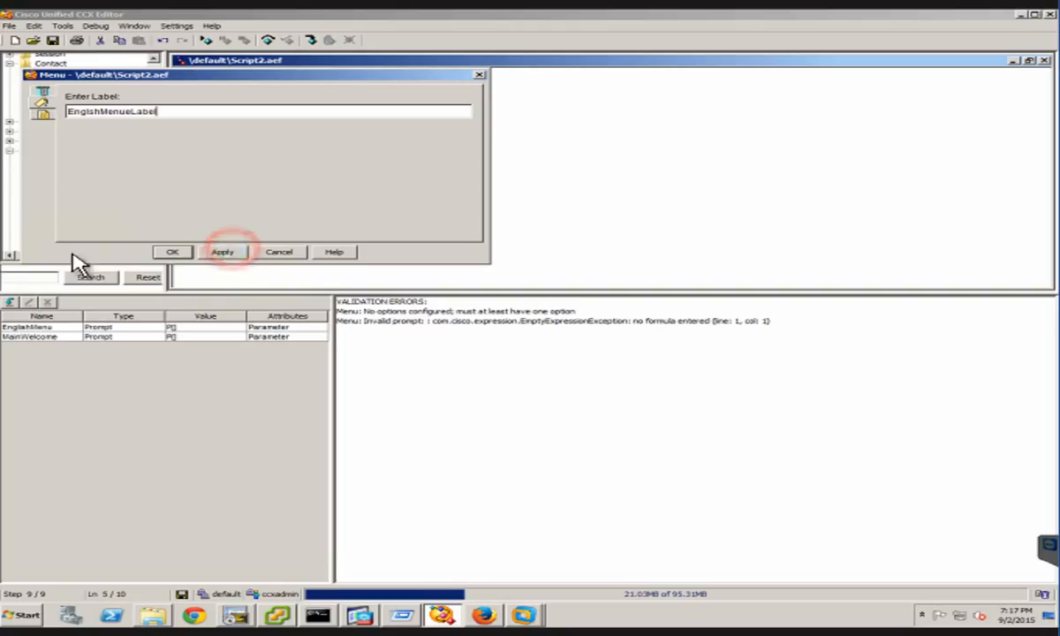
left_click(175, 252)
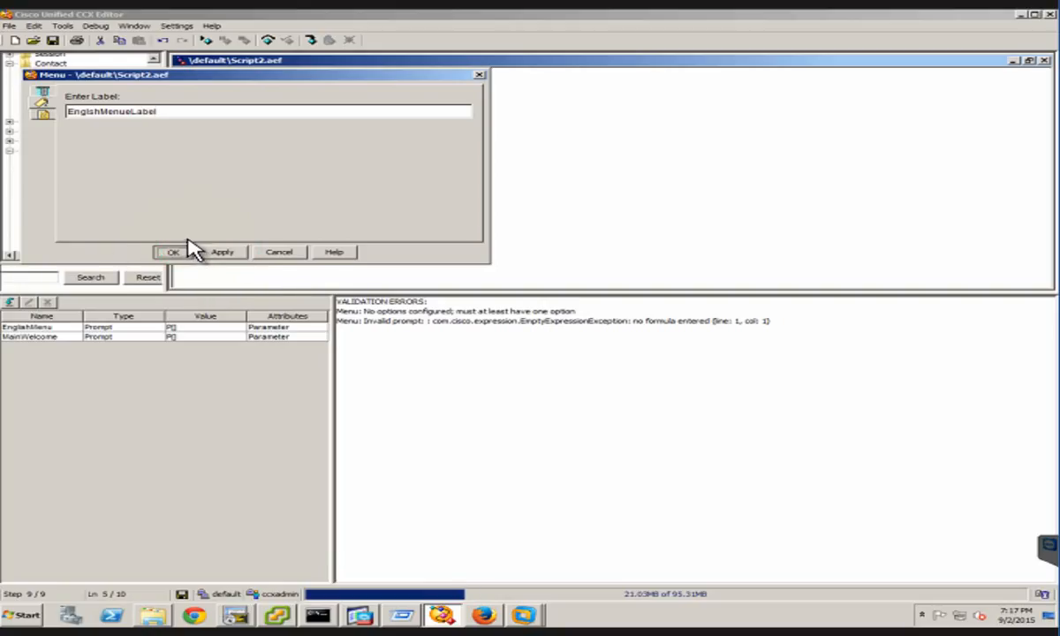
left_click(246, 184)
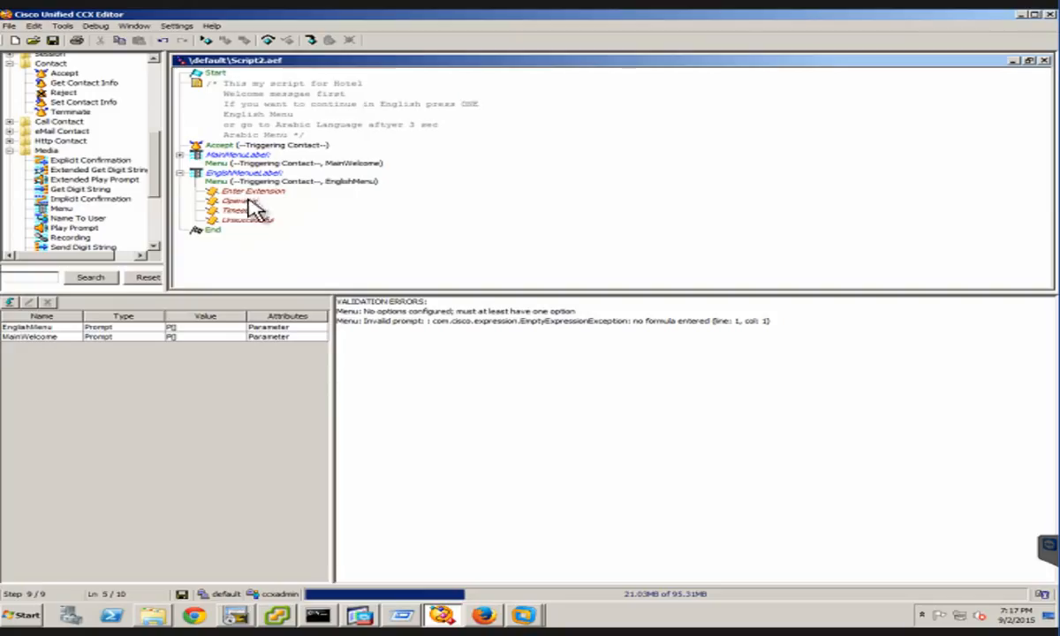
Add an Extended Get Digit String step under the Enter Extension branch and expand its output branches
left_click(258, 196)
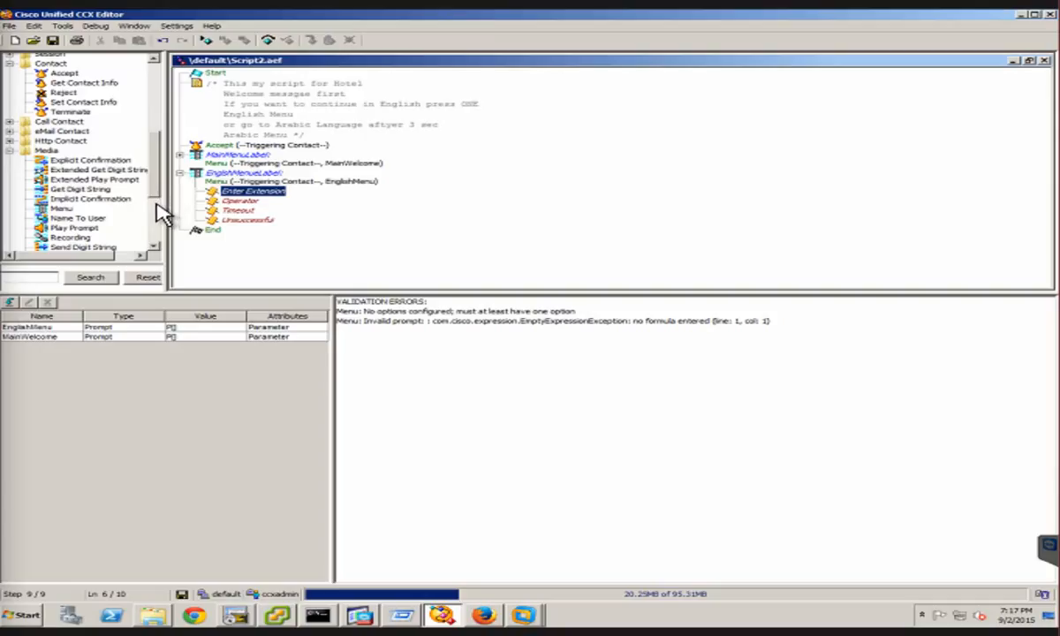
left_click(135, 171)
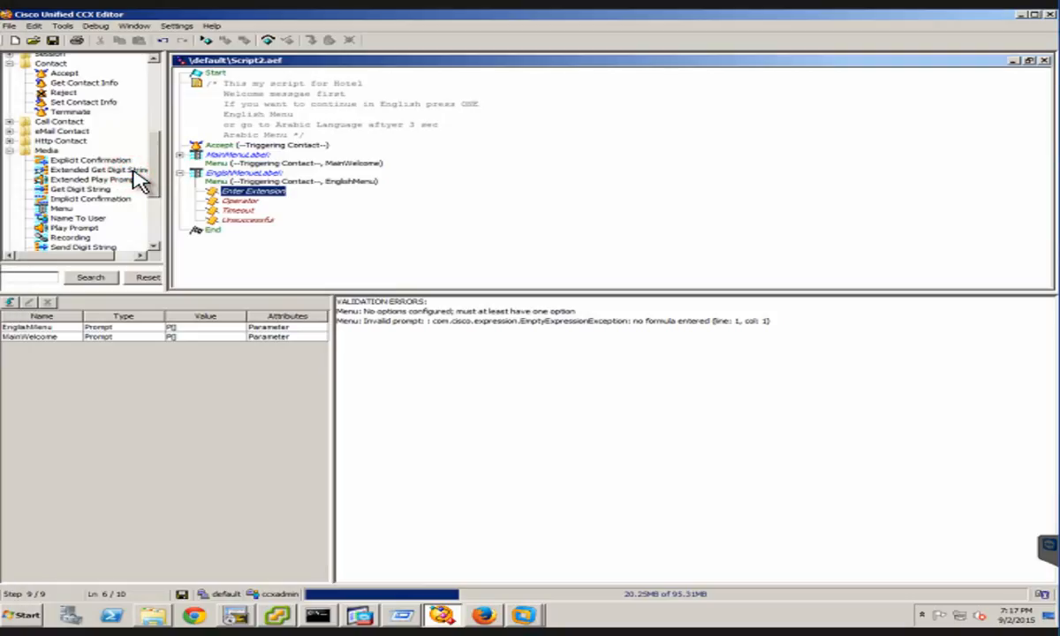
left_click(135, 171)
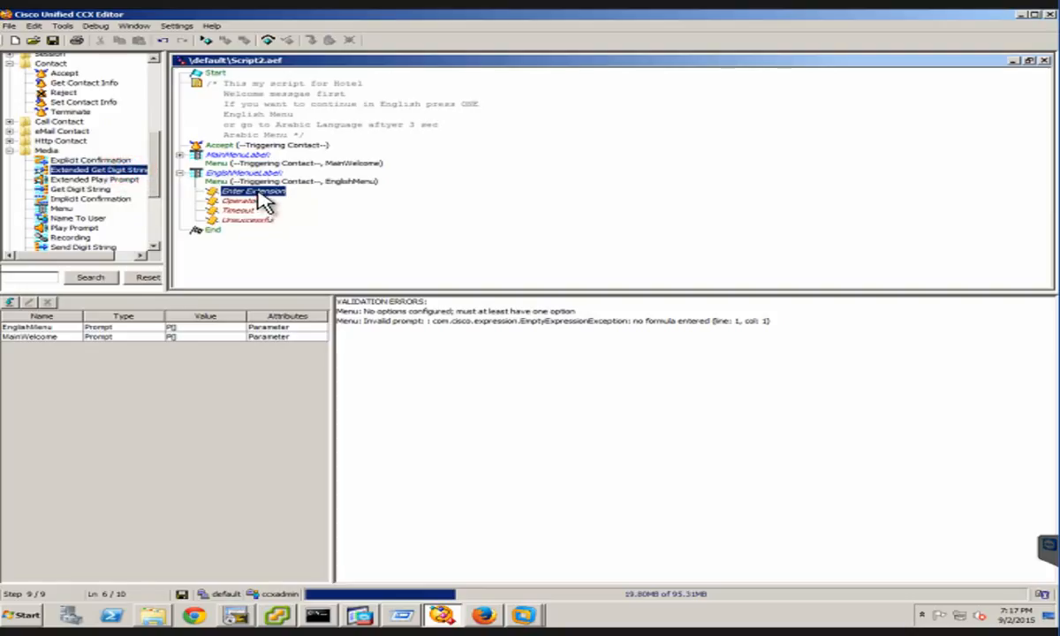
left_click_drag(272, 250, 256, 201)
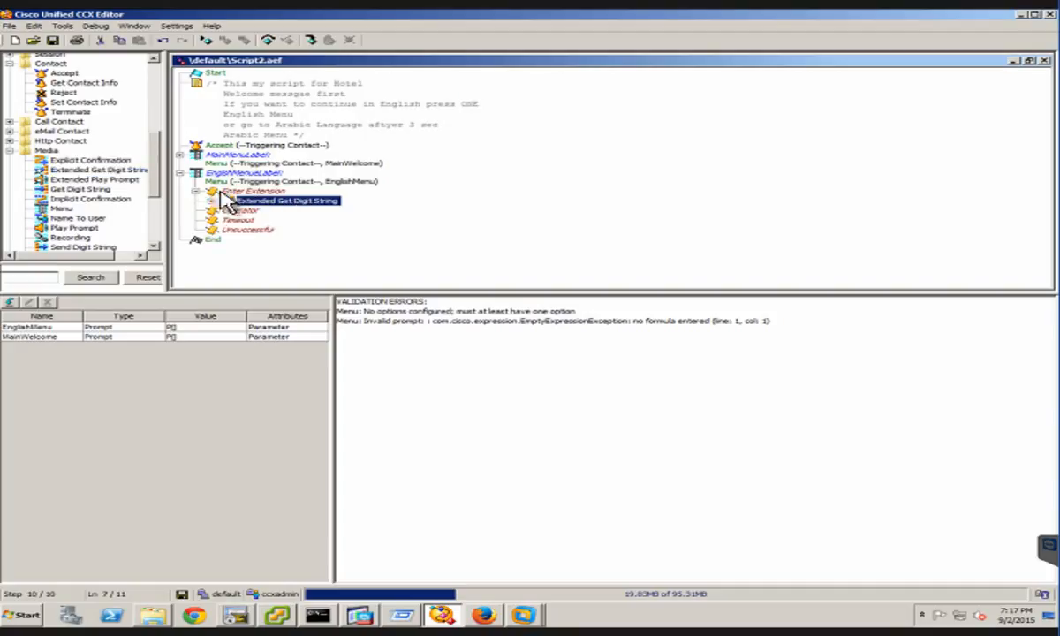
left_click(221, 203)
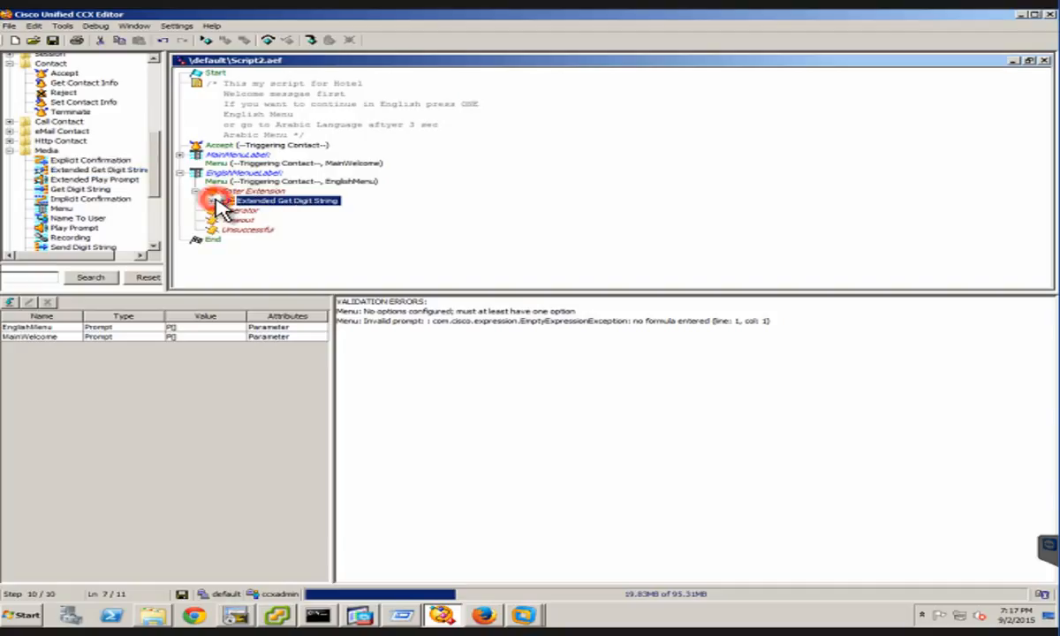
left_click(213, 201)
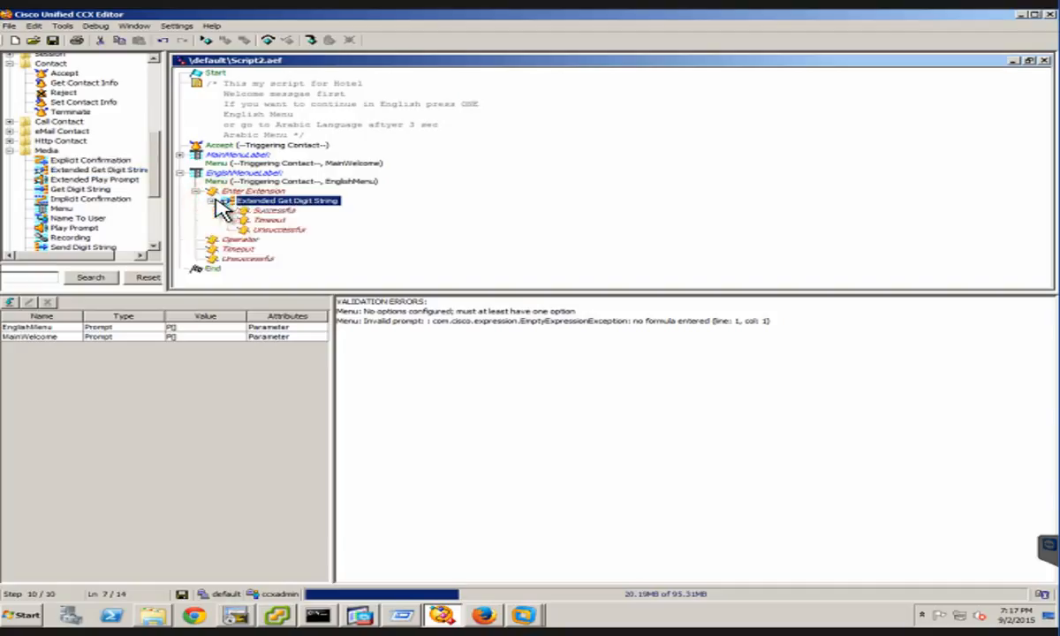
Review the General, Prompt, Input and Filter settings of the Extended Get Digit String step, then close its properties
right_click(304, 202)
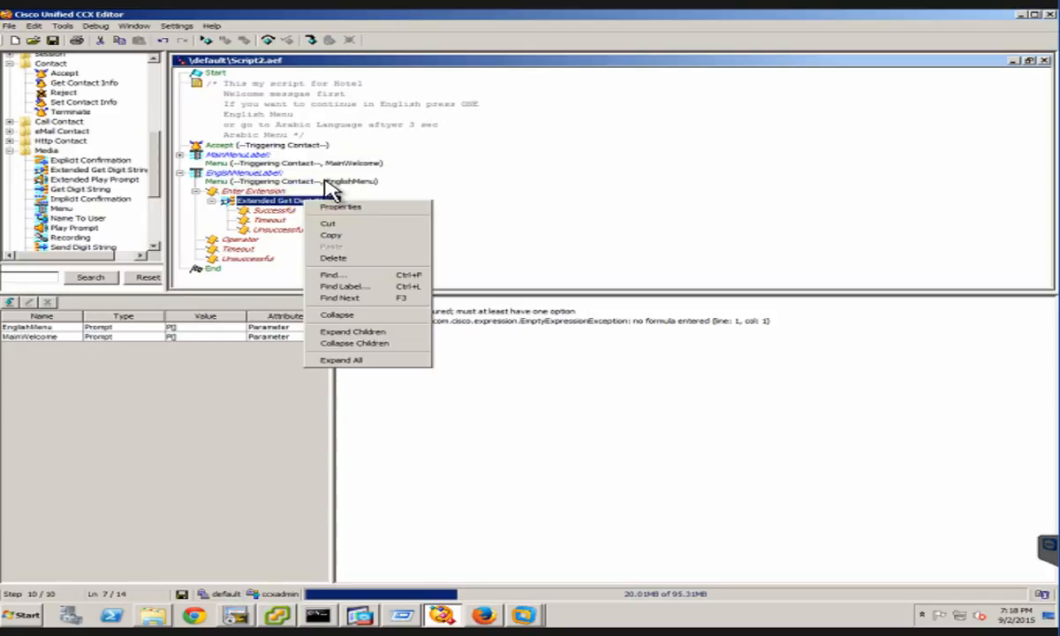
left_click(378, 209)
left_click(377, 208)
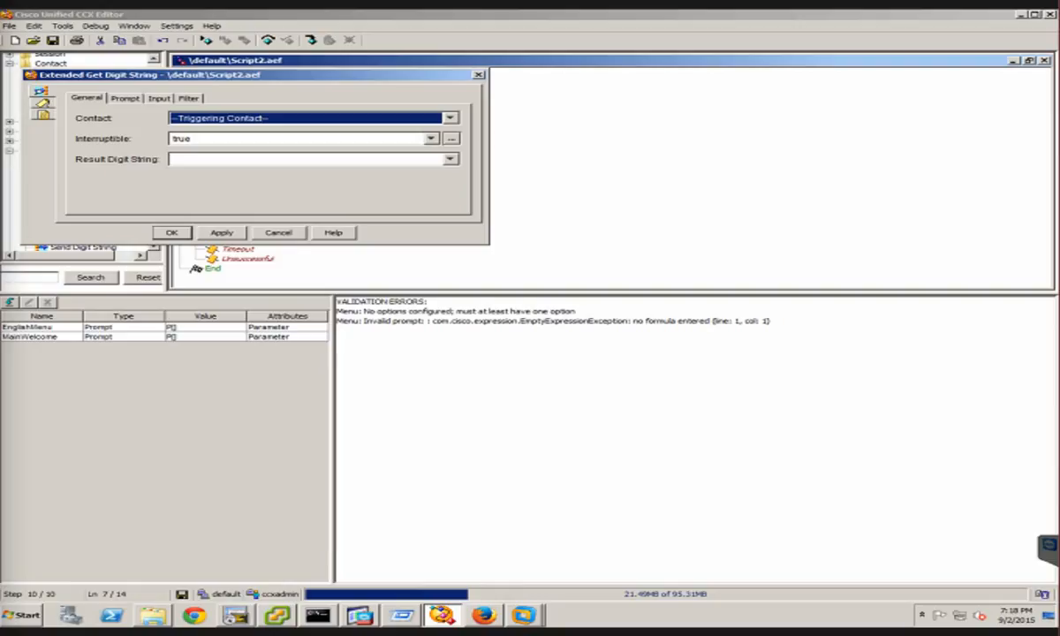
left_click(89, 131)
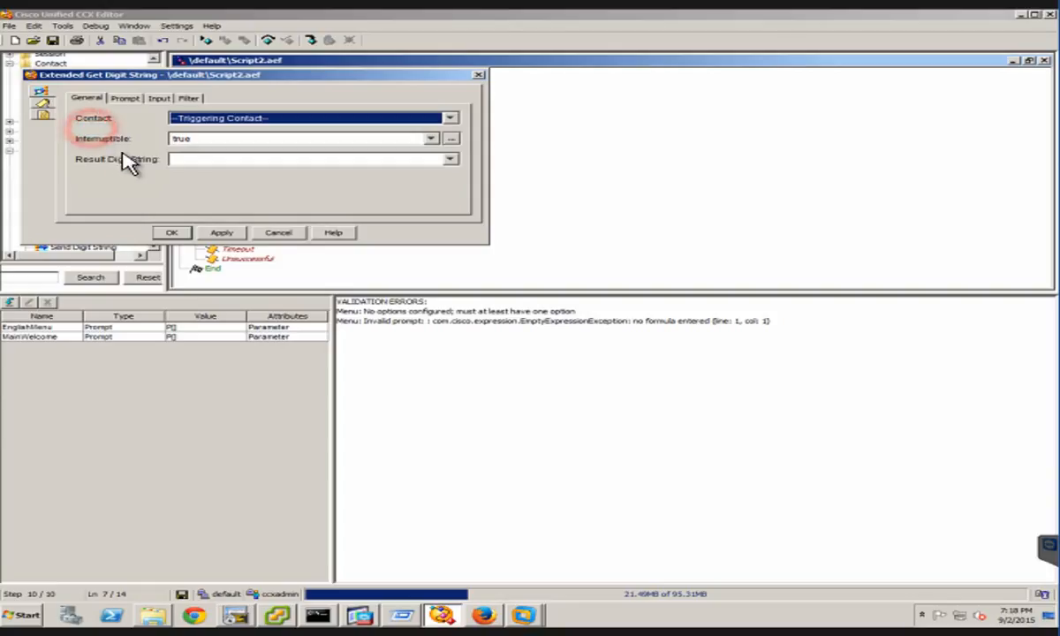
left_click(115, 142)
left_click(100, 165)
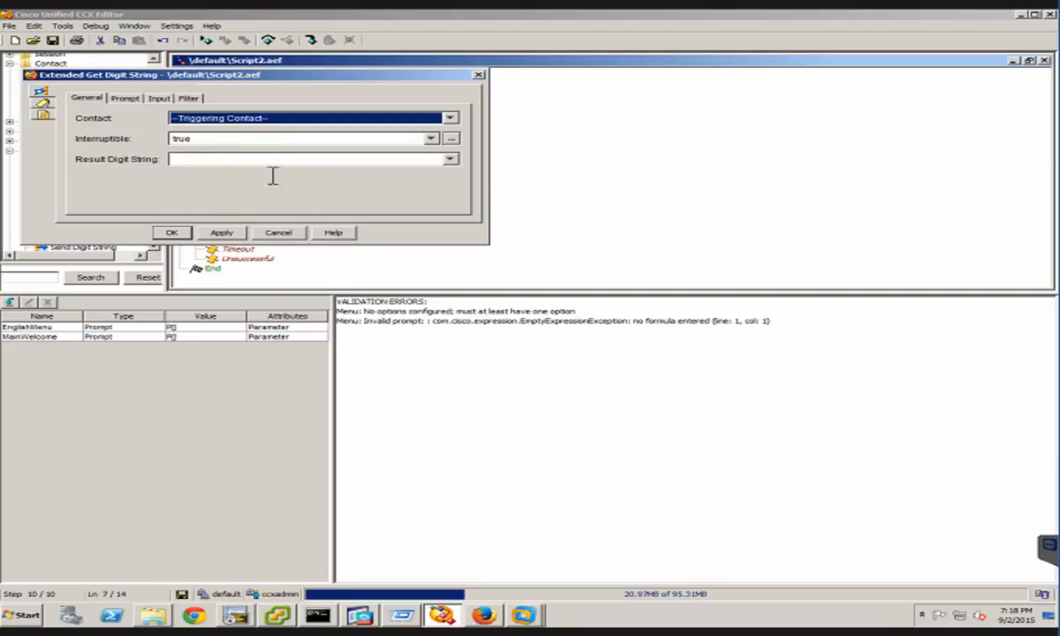
left_click(131, 97)
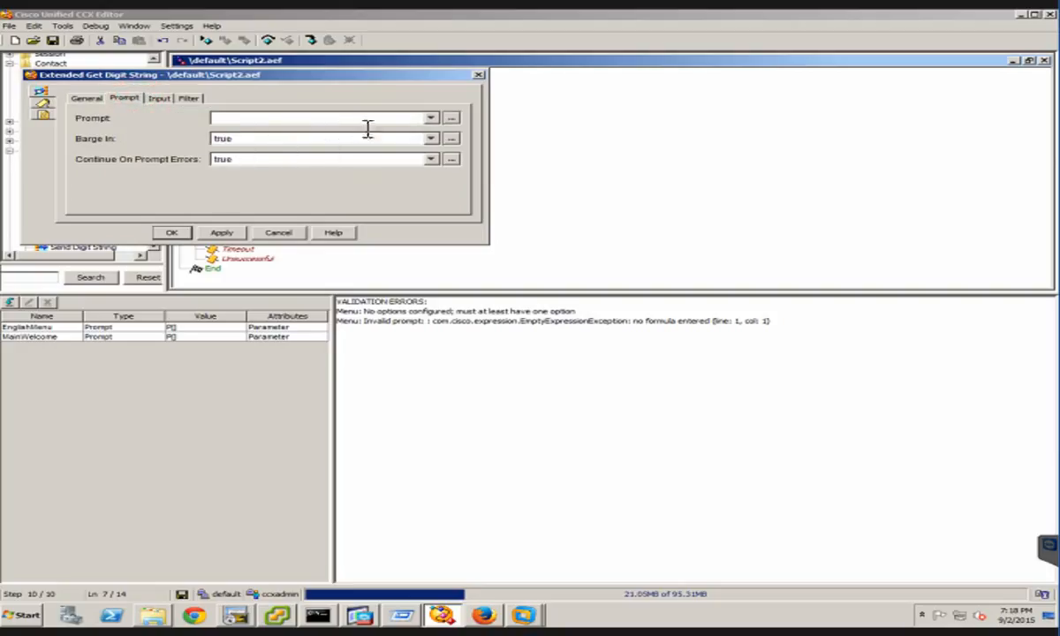
left_click(159, 98)
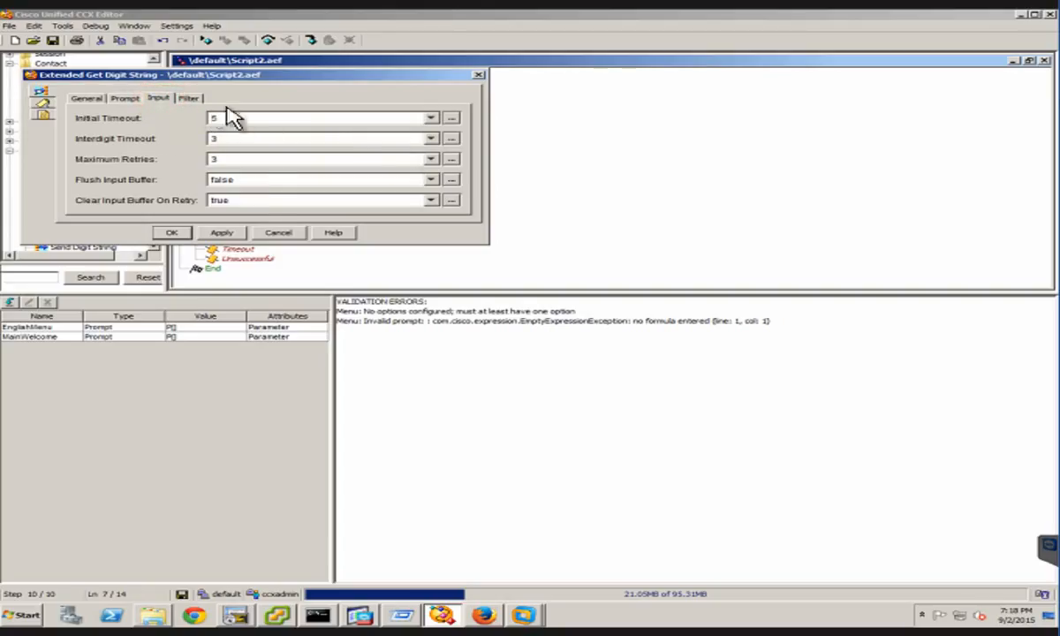
left_click(187, 98)
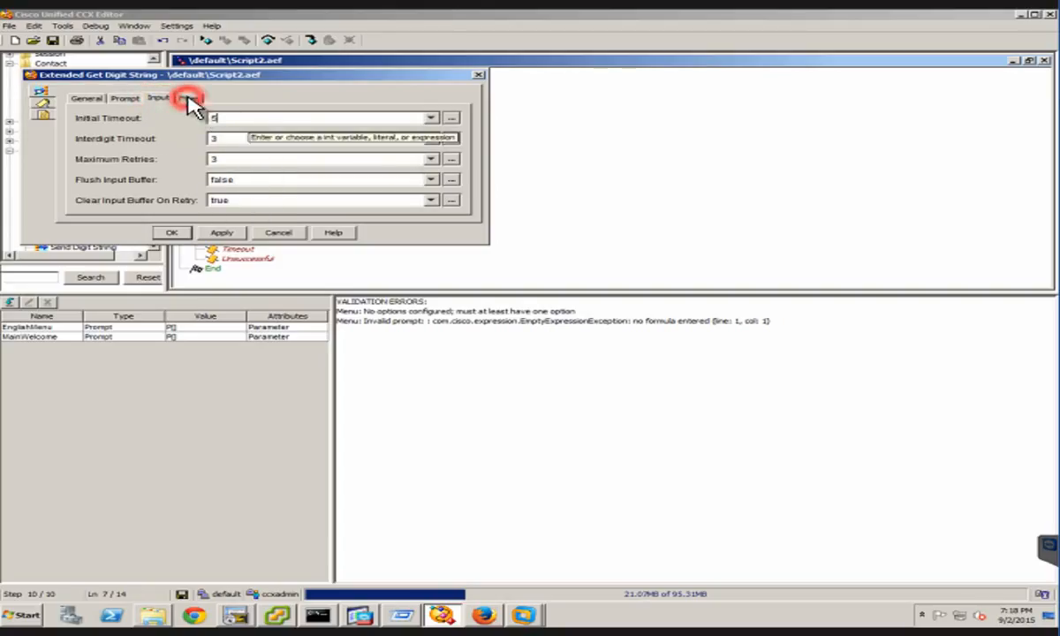
left_click(82, 98)
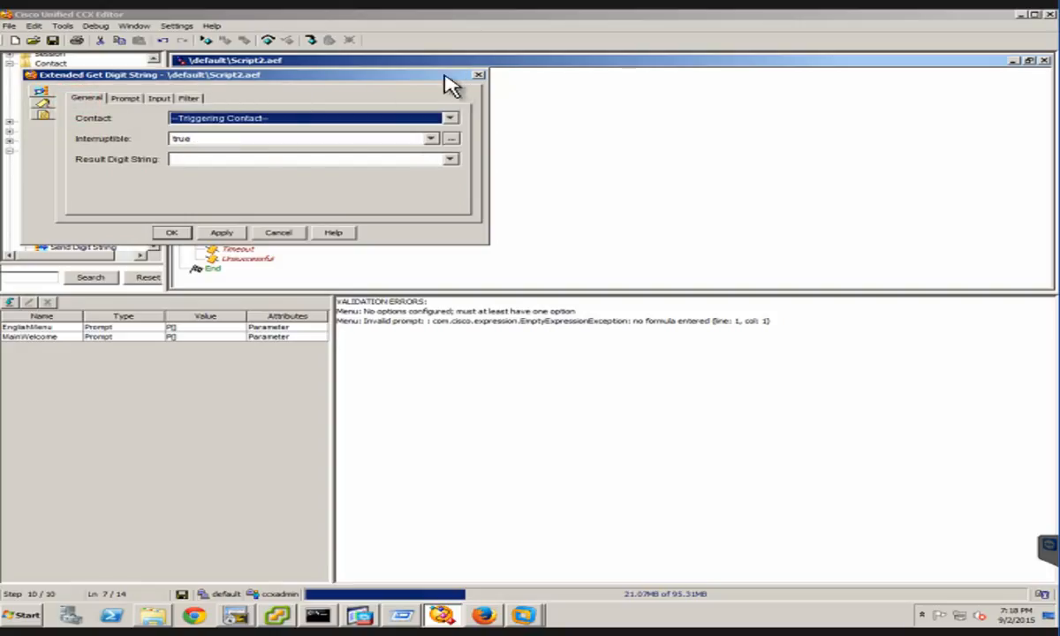
left_click(478, 78)
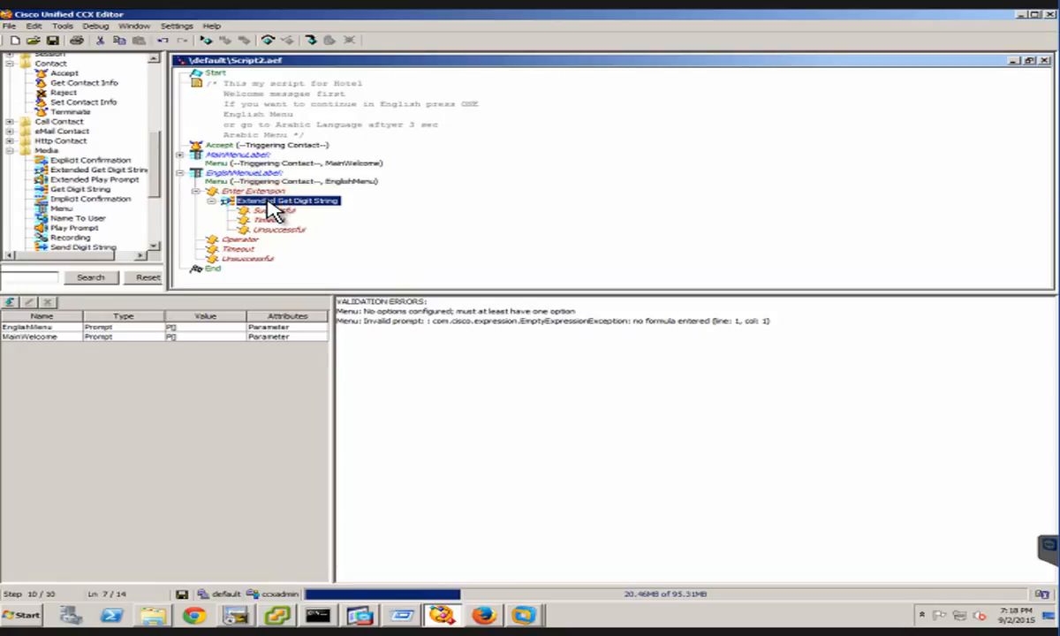
Replace the Extended Get Digit String step under Enter Extension with a Get Digit String step and expand its output branches
key("Delete")
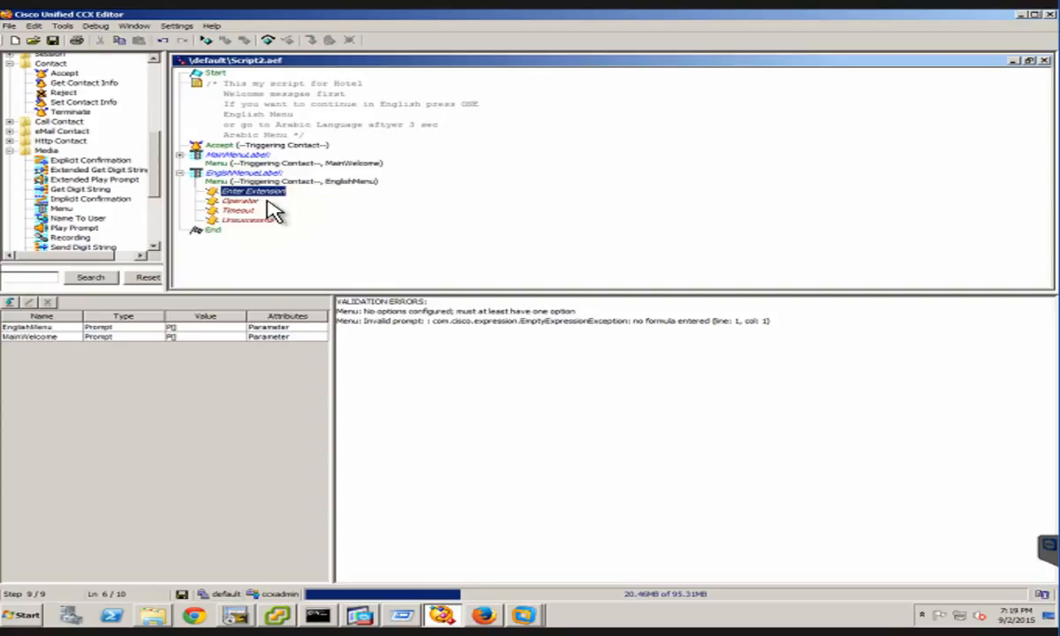
left_click(71, 192)
left_click_drag(73, 188, 279, 203)
left_click(212, 205)
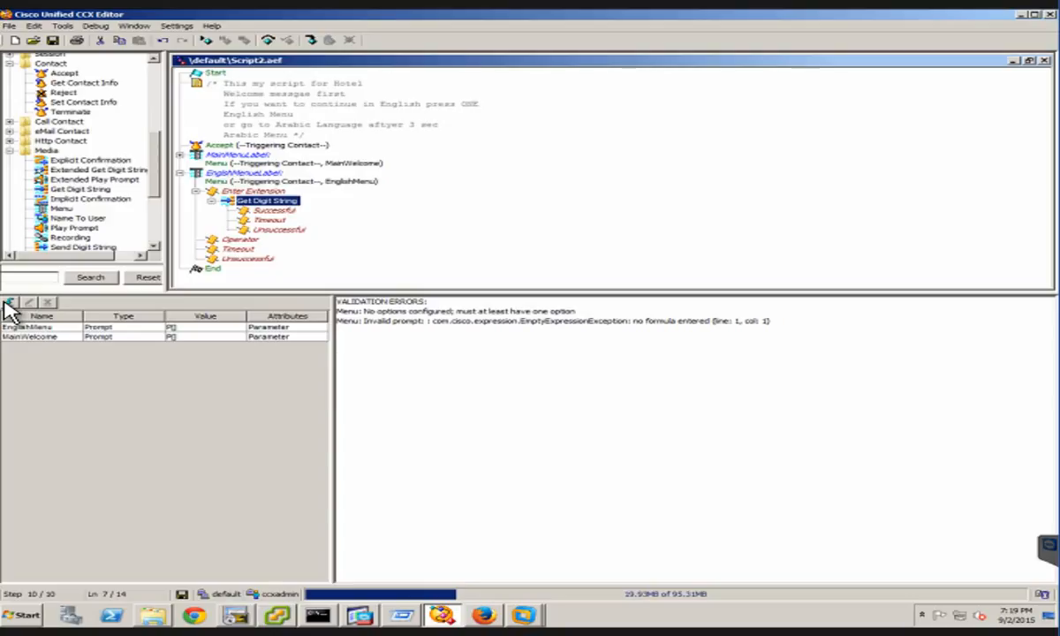
Start a new script variable and set its type to Prompt
left_click(9, 302)
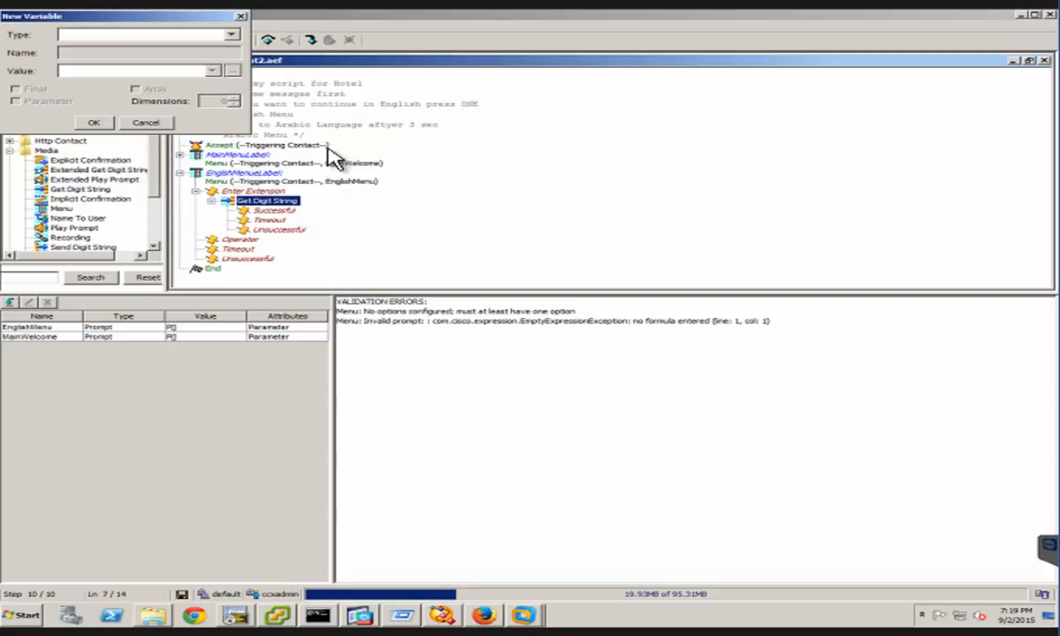
left_click(231, 37)
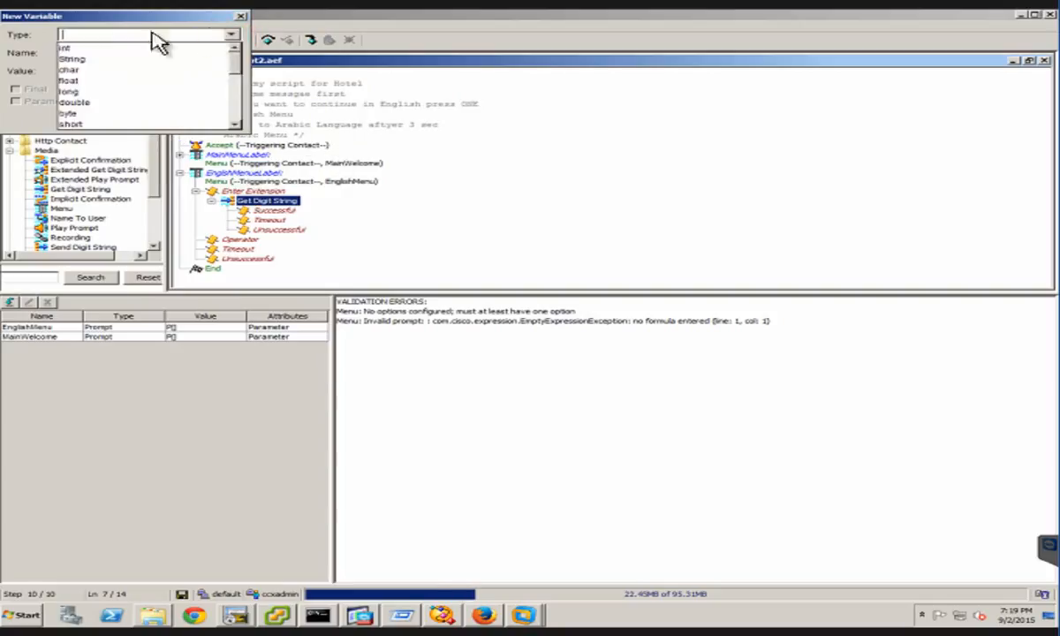
left_click(71, 59)
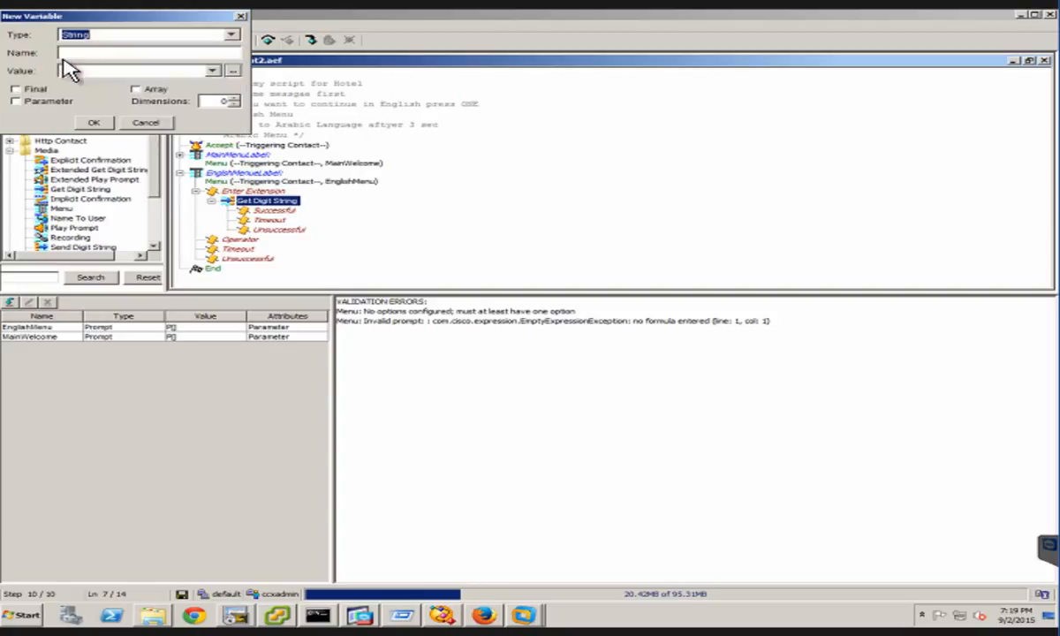
left_click(85, 53)
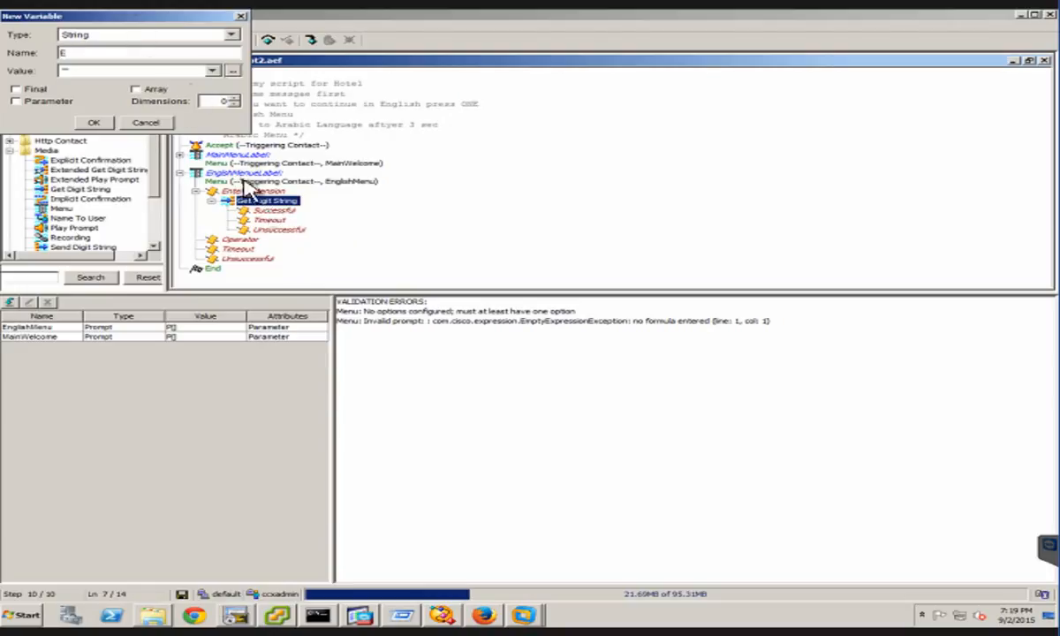
left_click(232, 35)
key("BackSpace")
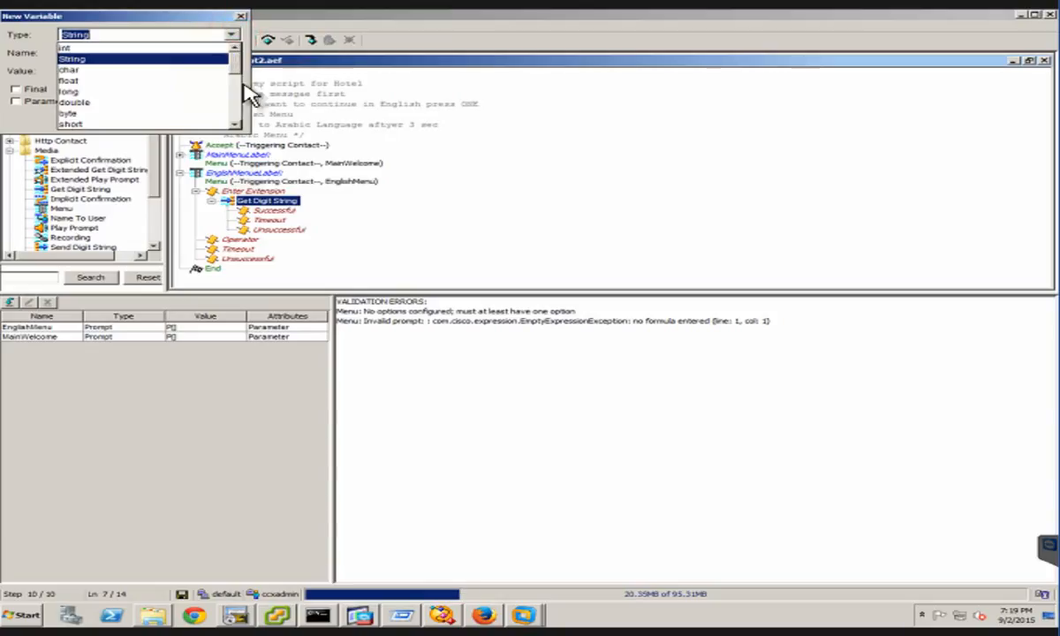
left_click(236, 95)
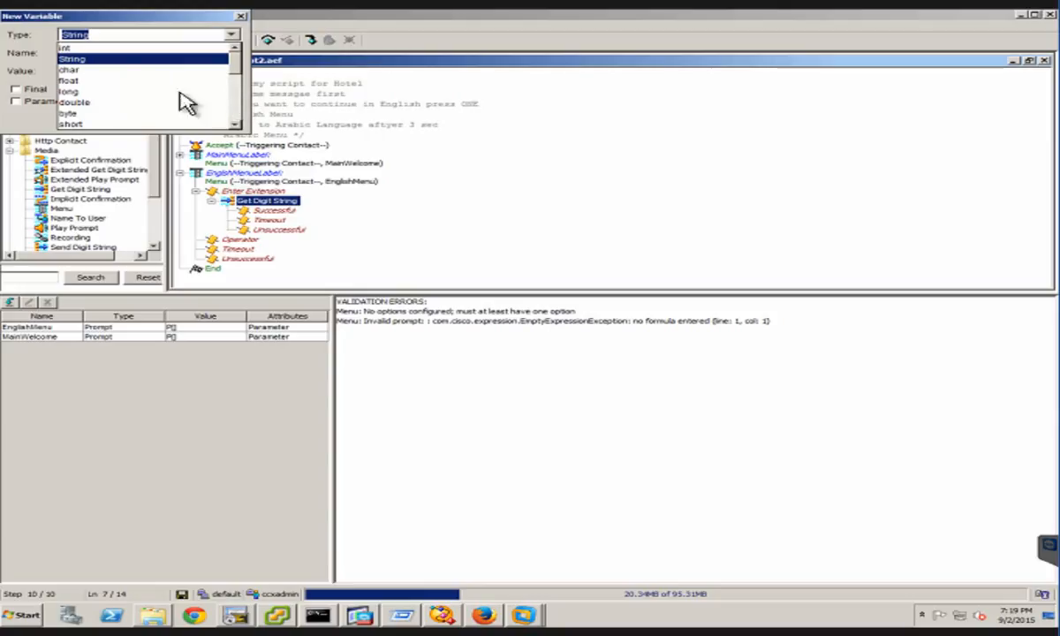
scroll(151, 104, "down", 3)
left_click(84, 102)
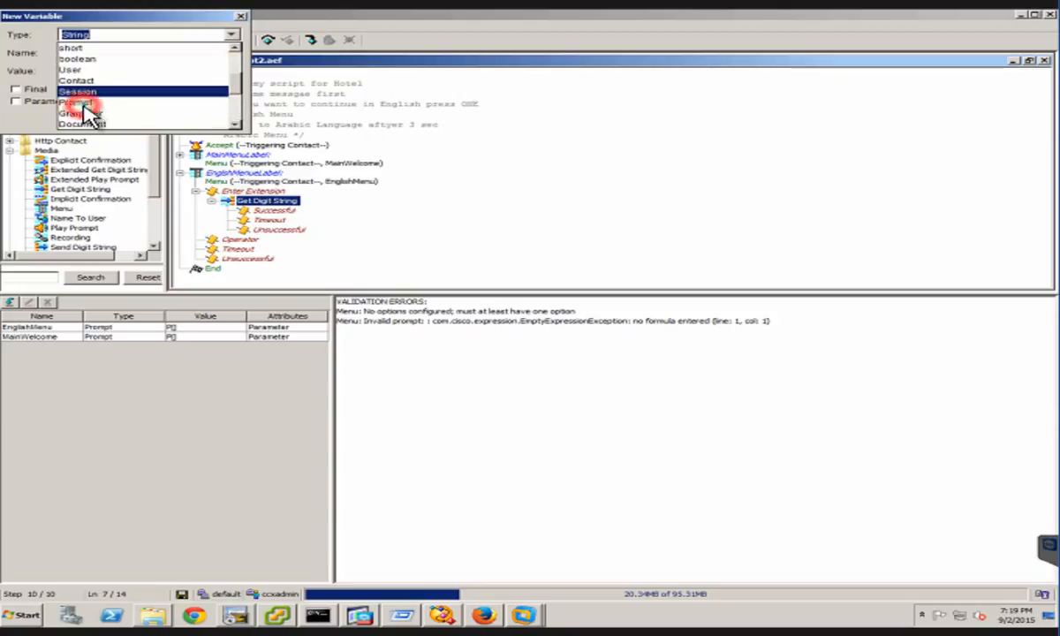
left_click(82, 55)
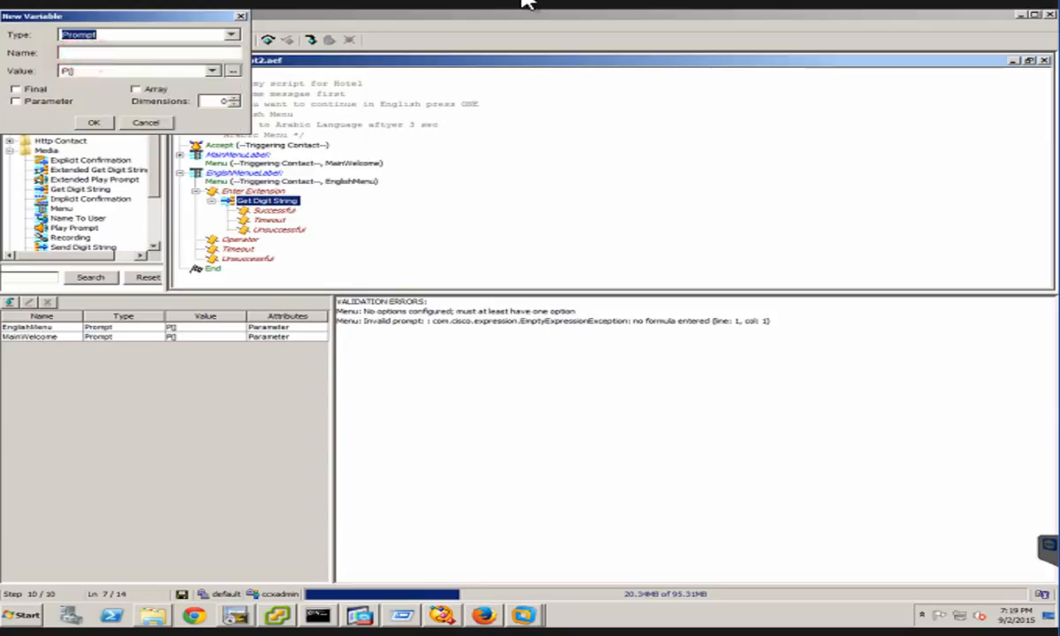
Name the new Prompt variable EnglsihDial, mark it as a parameter and save it
key("Tab")
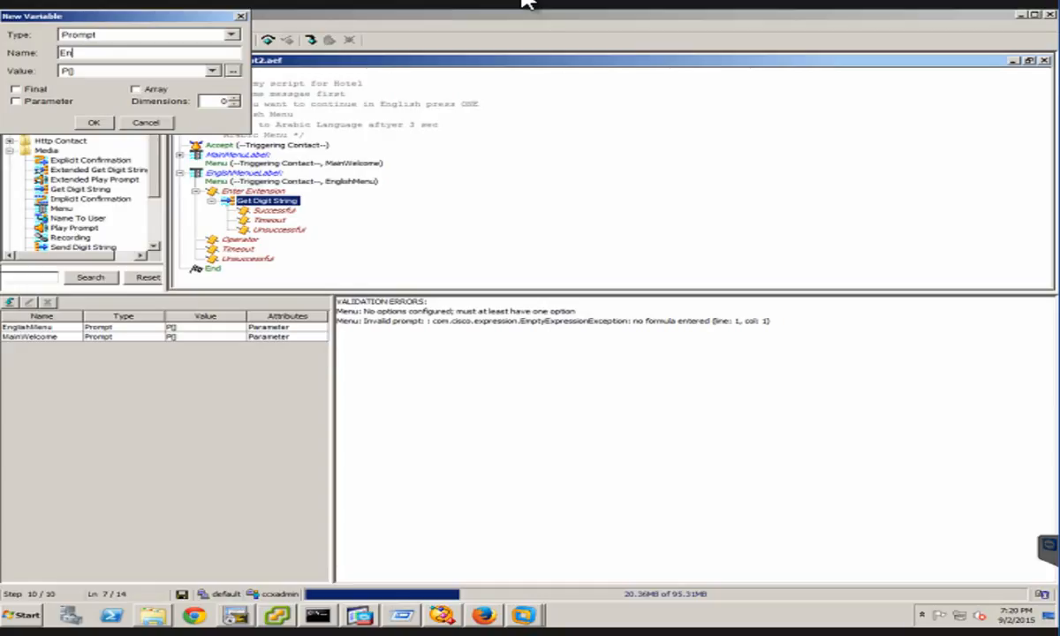
type("EnglsihDial")
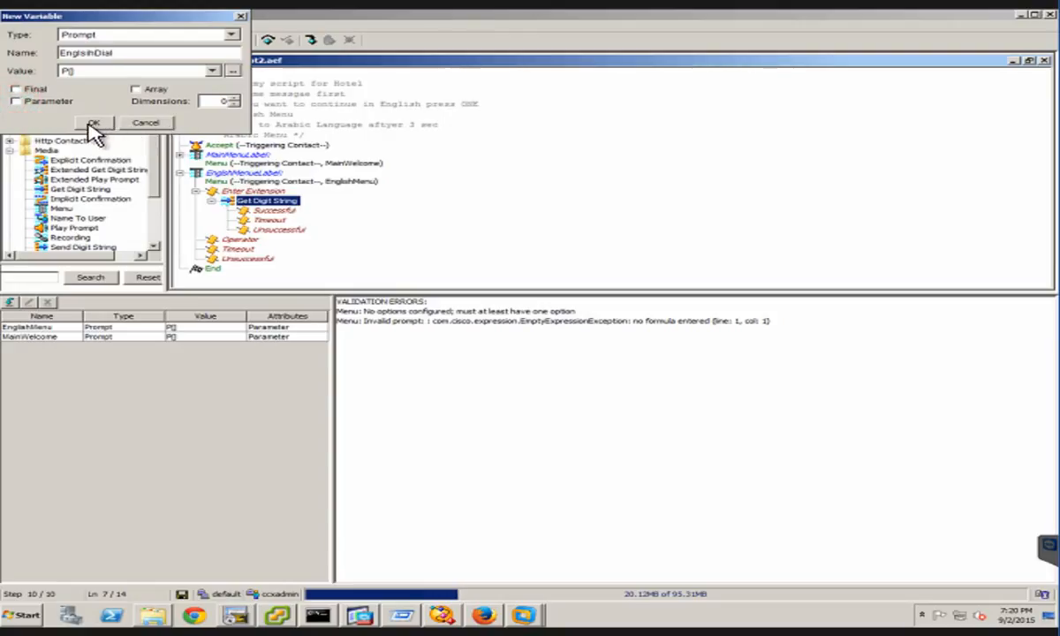
left_click(64, 105)
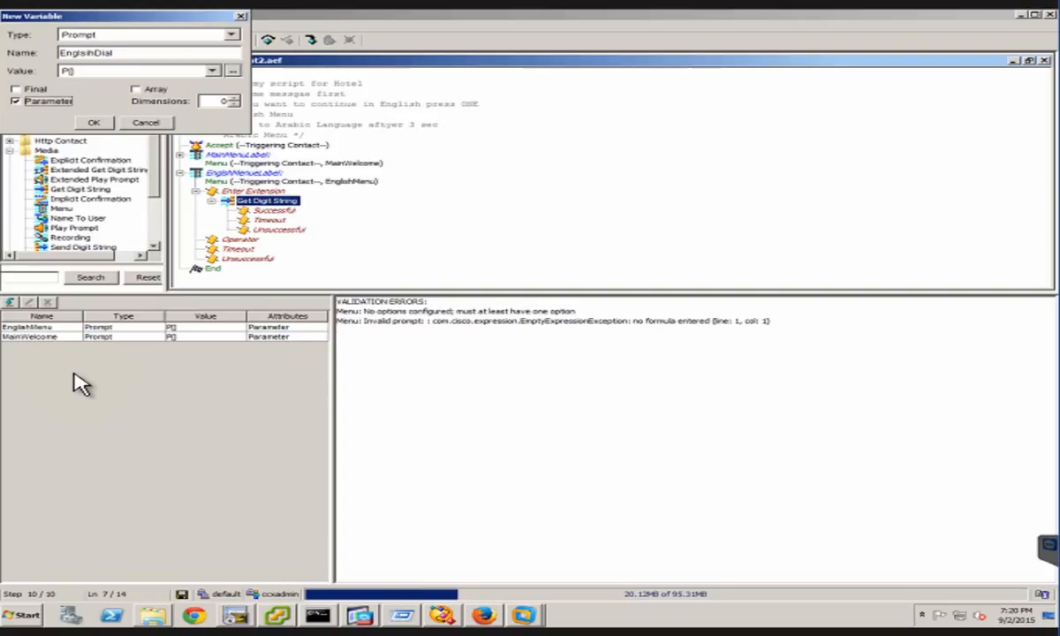
key("Return")
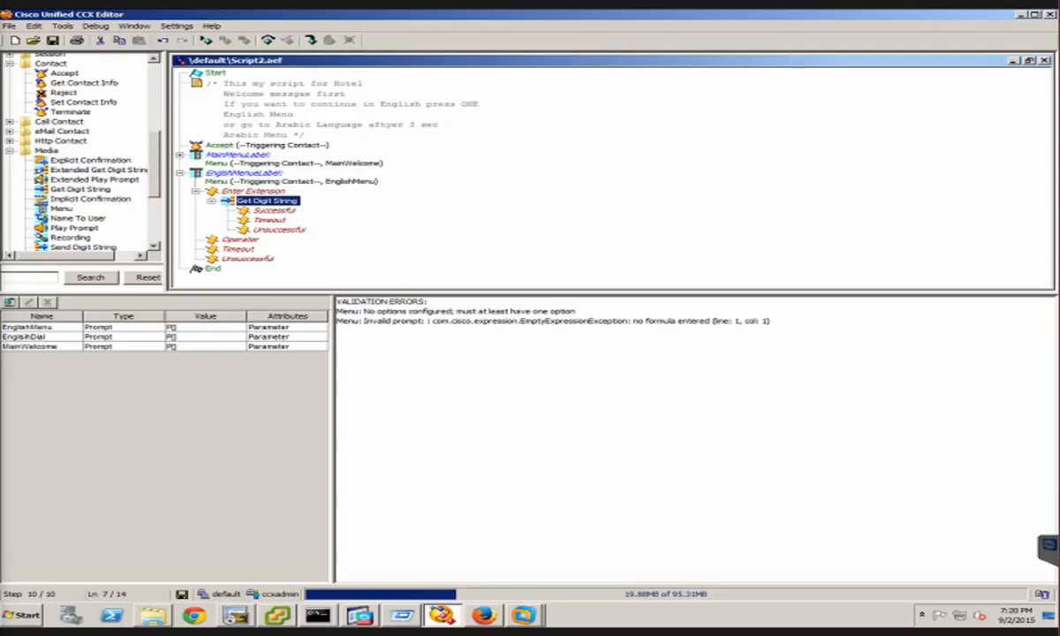
right_click(271, 208)
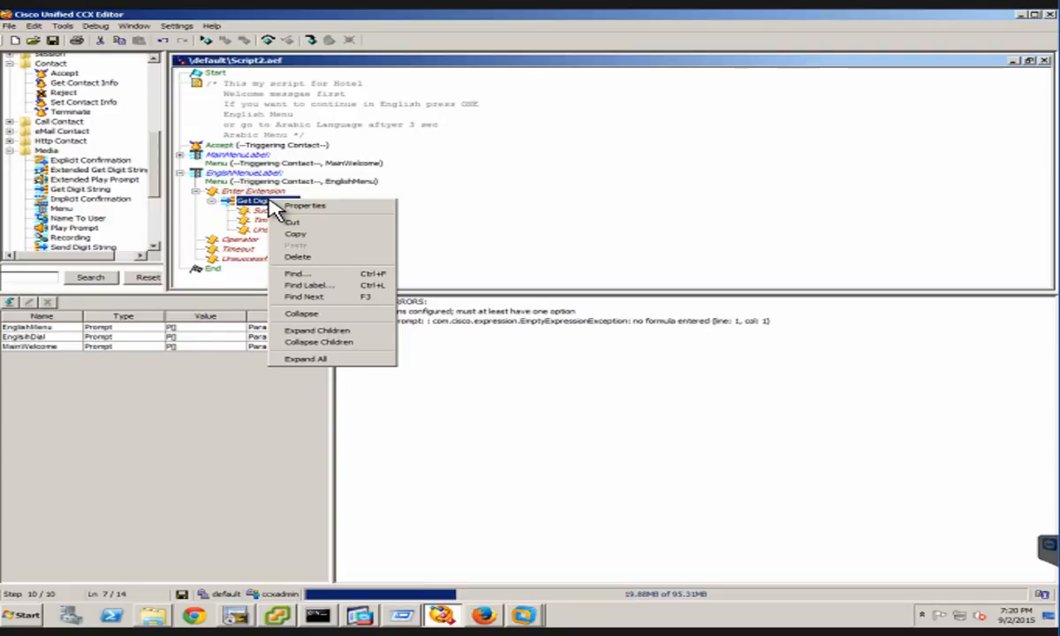
left_click(170, 363)
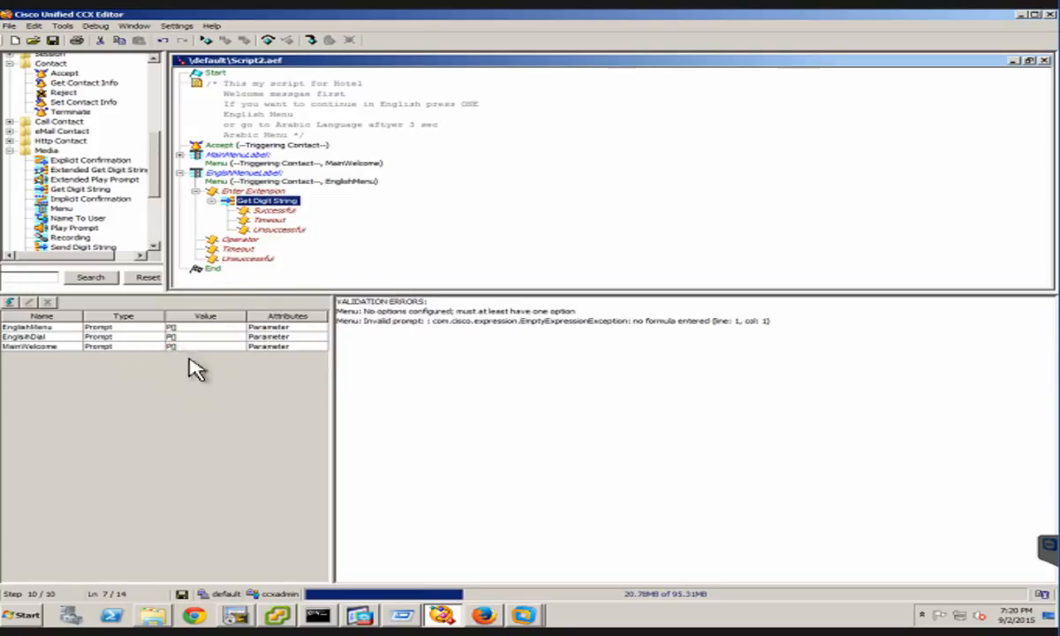
left_click(207, 416)
Create a String variable named DialExtension with an empty value
left_click(15, 301)
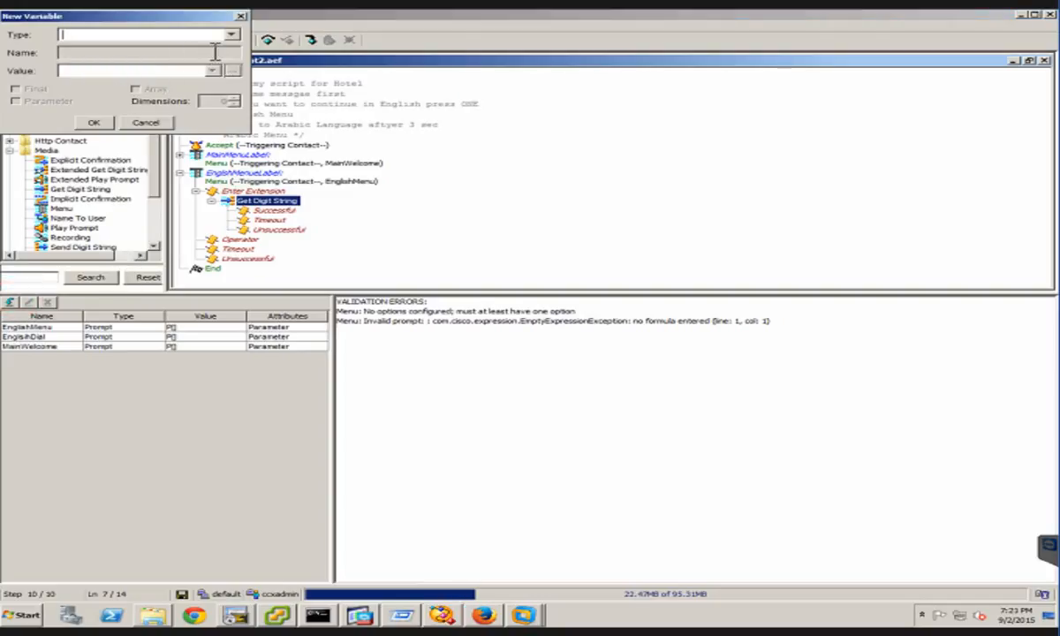
left_click(198, 35)
left_click(66, 60)
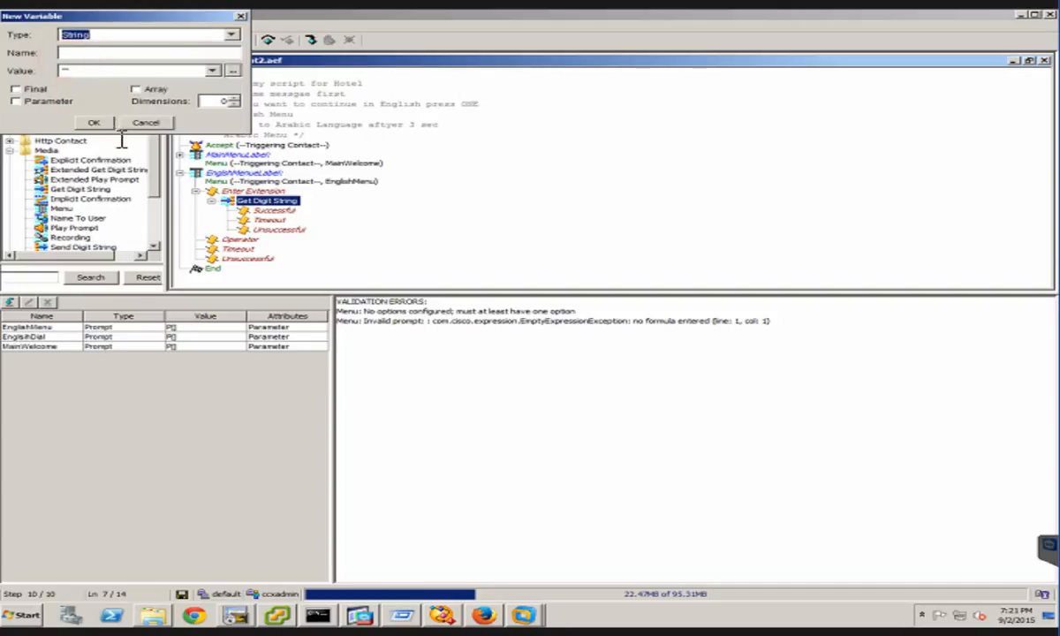
left_click(80, 53)
type("DialExtension")
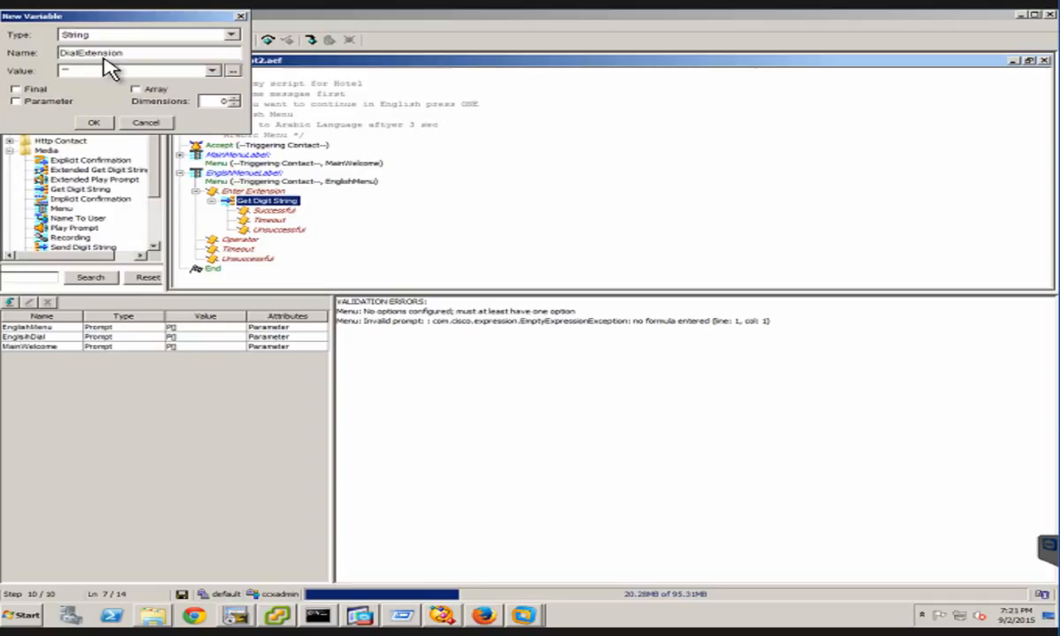
left_click(94, 122)
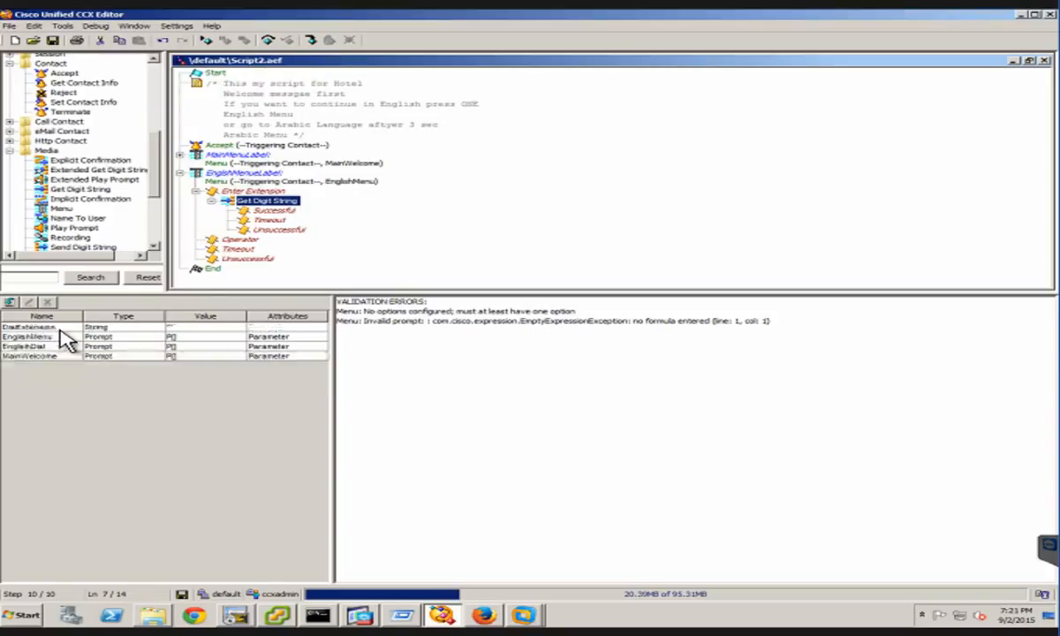
Open the properties of the Get Digit String step under Enter Extension and set its prompt to EnglsihDial
right_click(285, 202)
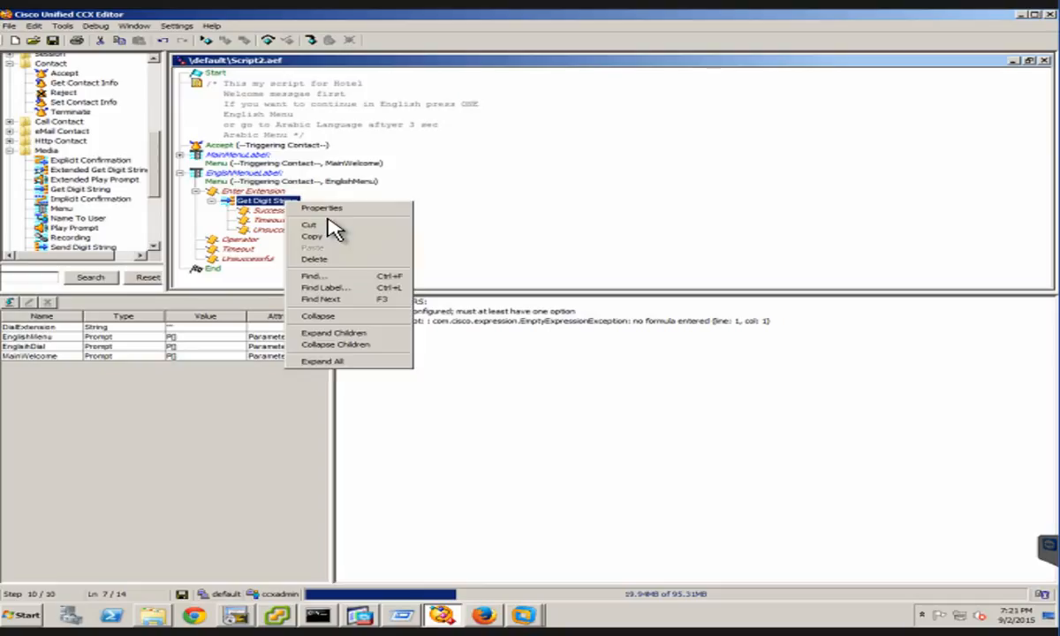
left_click(331, 209)
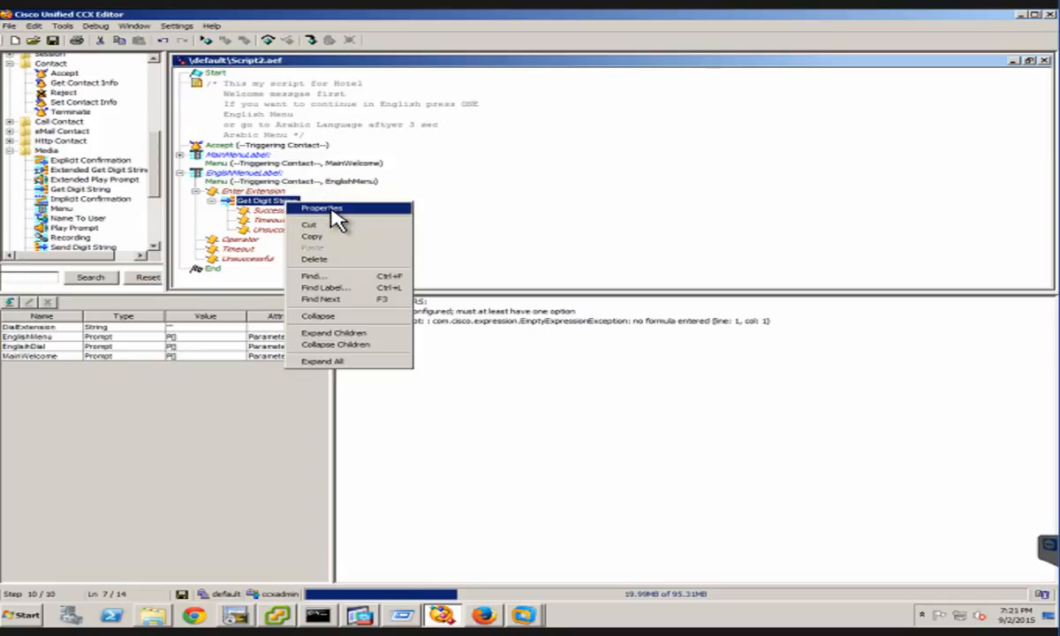
left_click(332, 212)
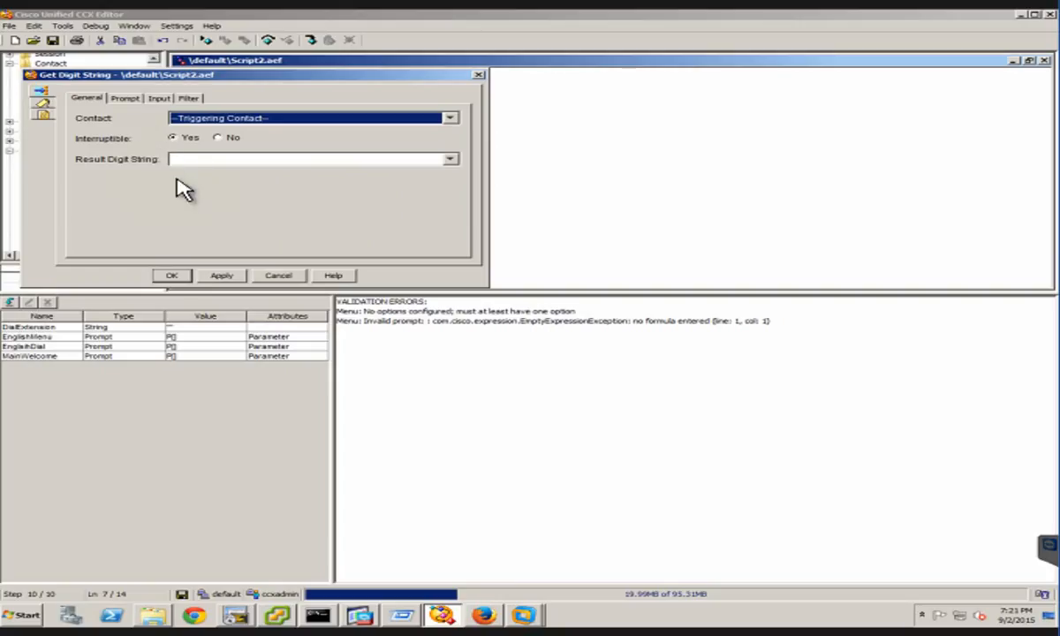
left_click(124, 99)
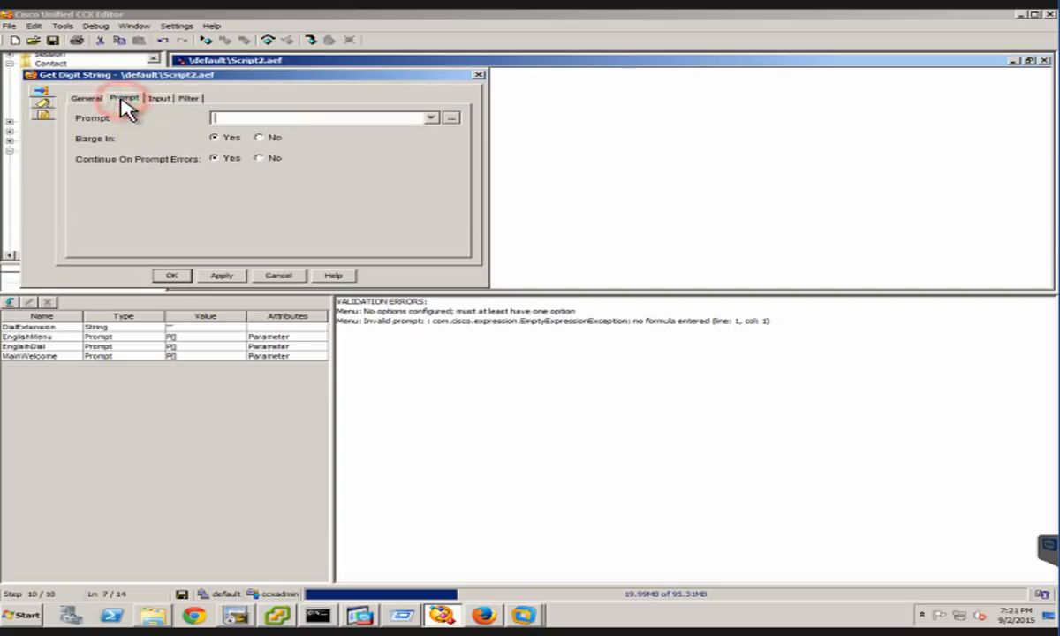
left_click(429, 118)
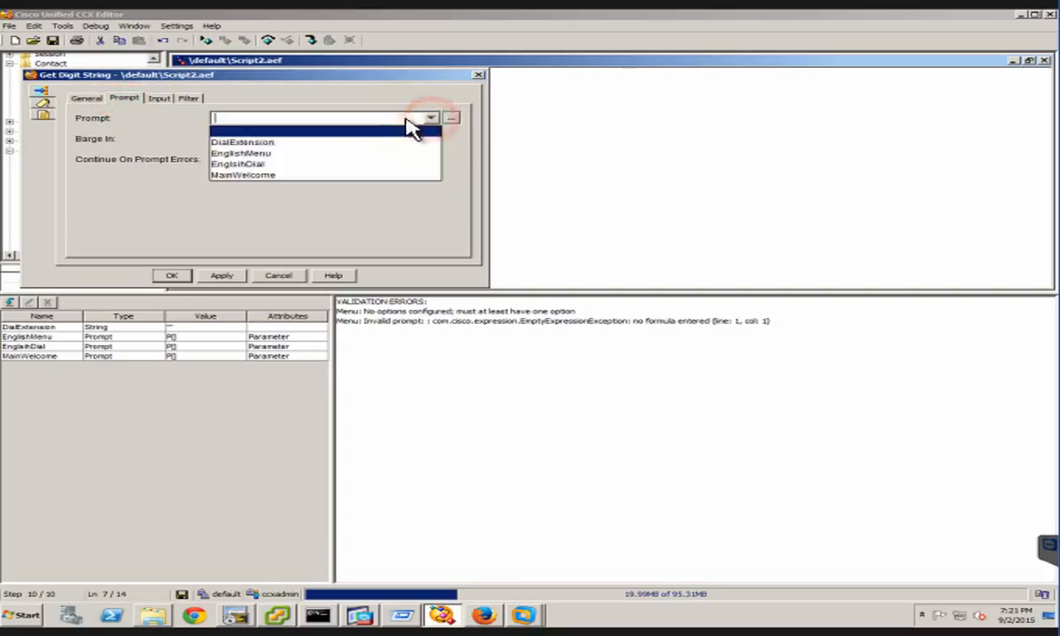
left_click(250, 164)
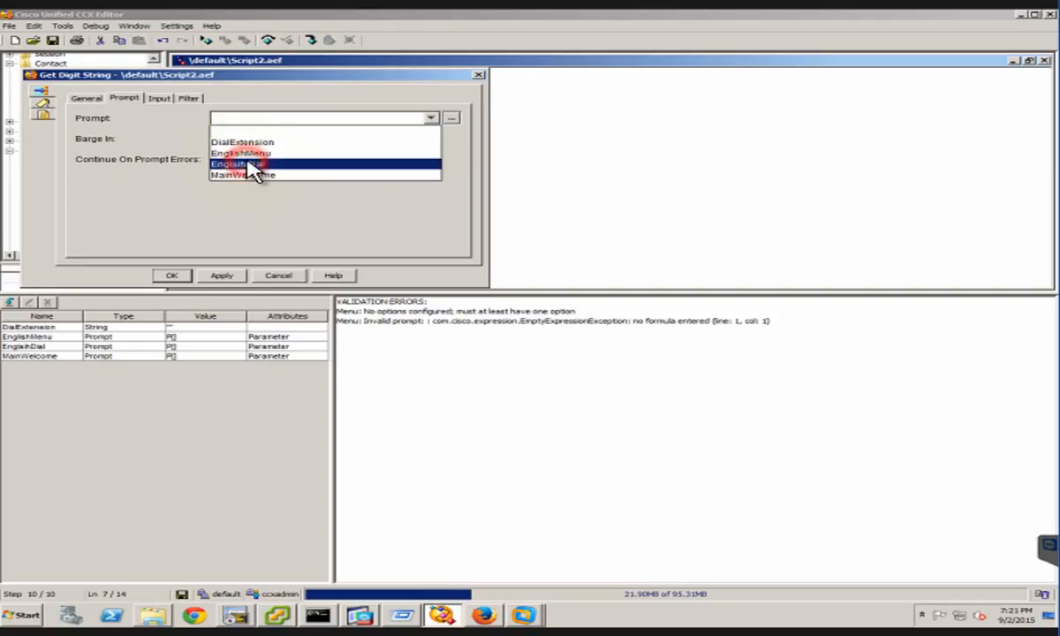
Set the Get Digit String step's Result Digit String to the DialExtension variable
left_click(86, 98)
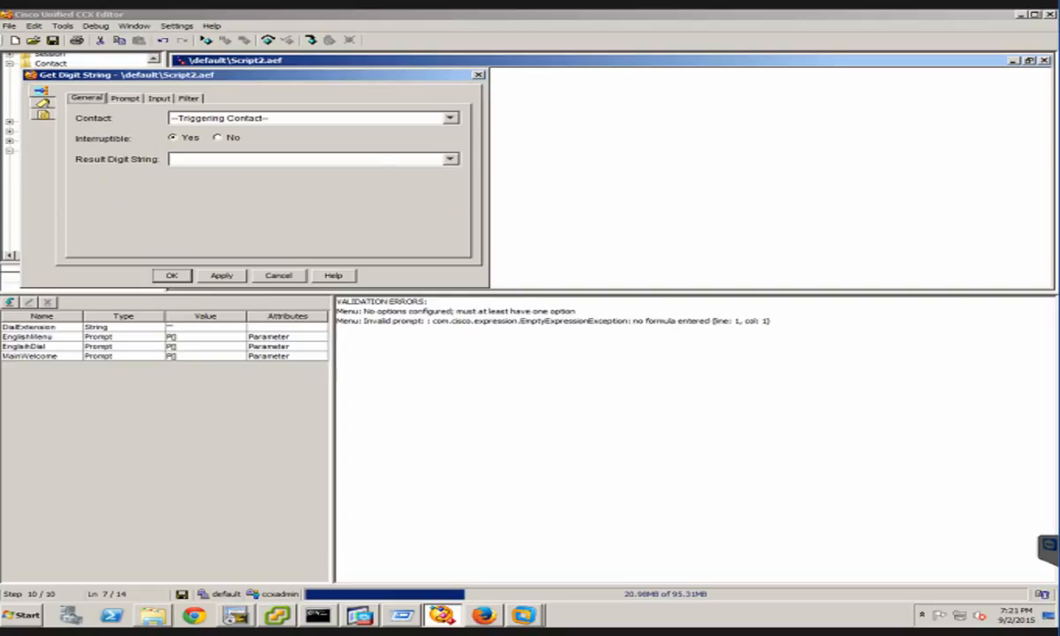
left_click(452, 161)
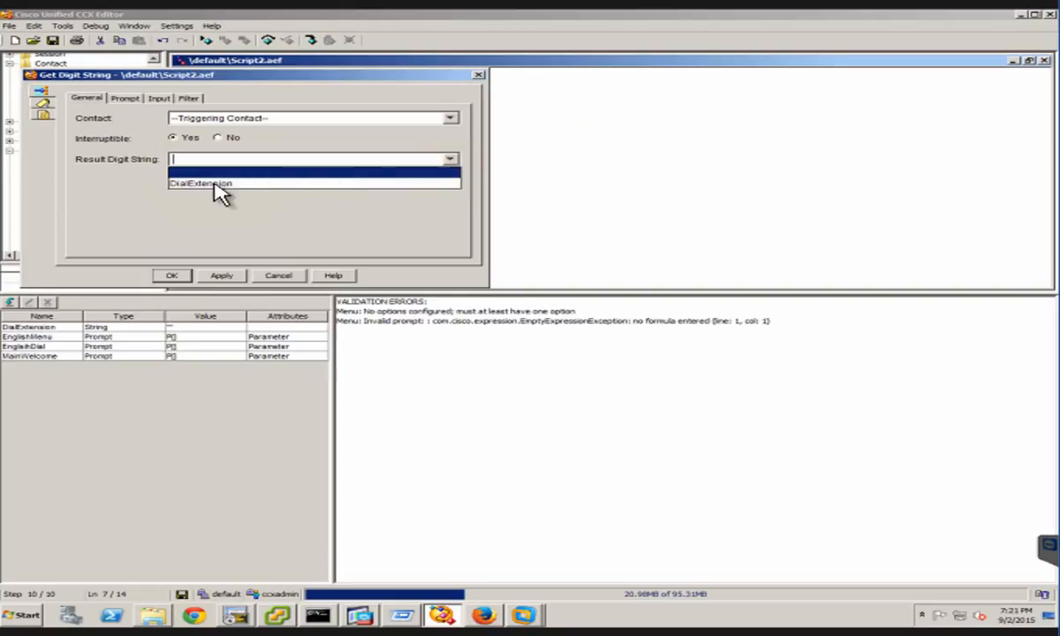
left_click(212, 183)
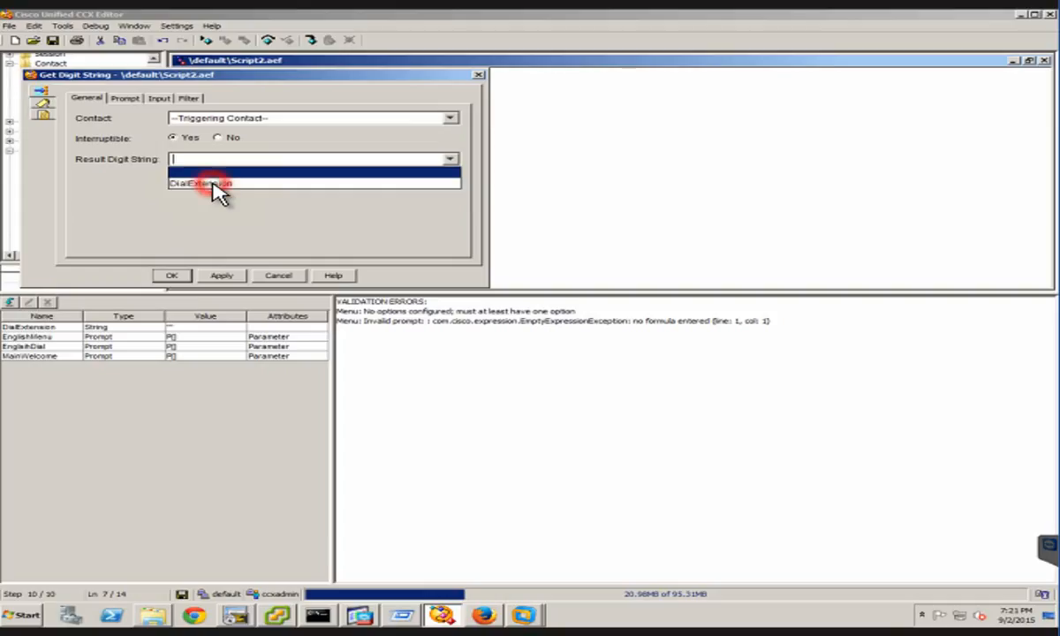
Review the Get Digit String step's timeout and retry settings and open its input length and digit filter settings
left_click(157, 99)
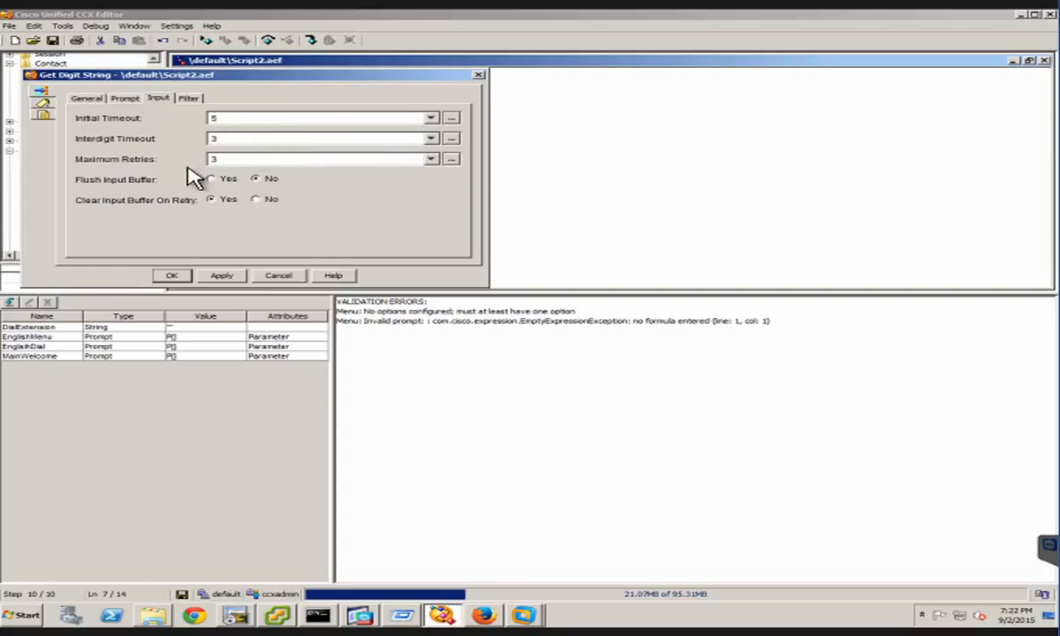
left_click(190, 98)
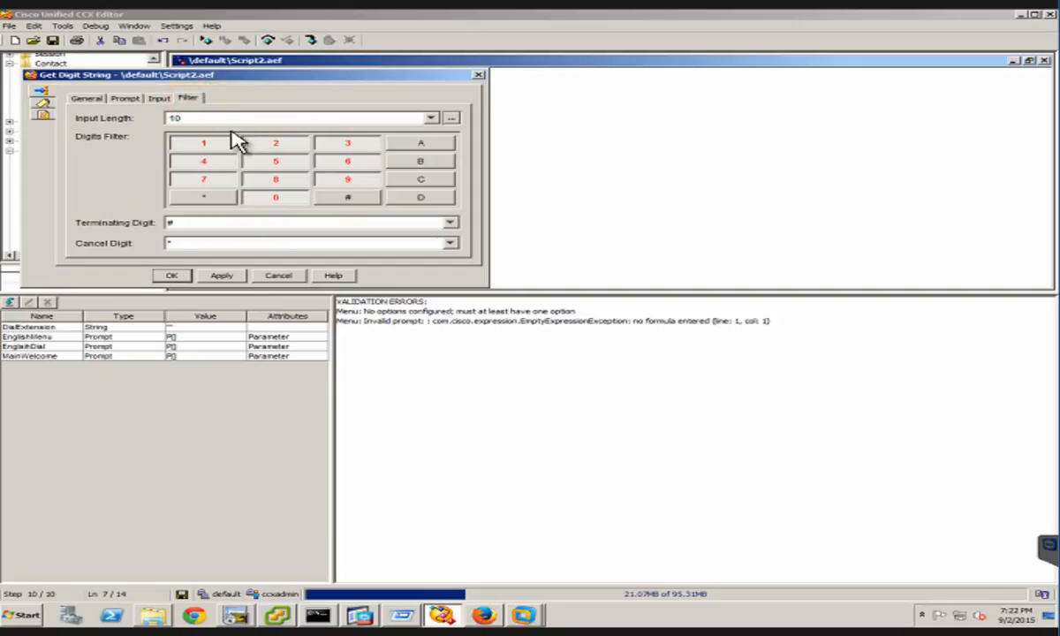
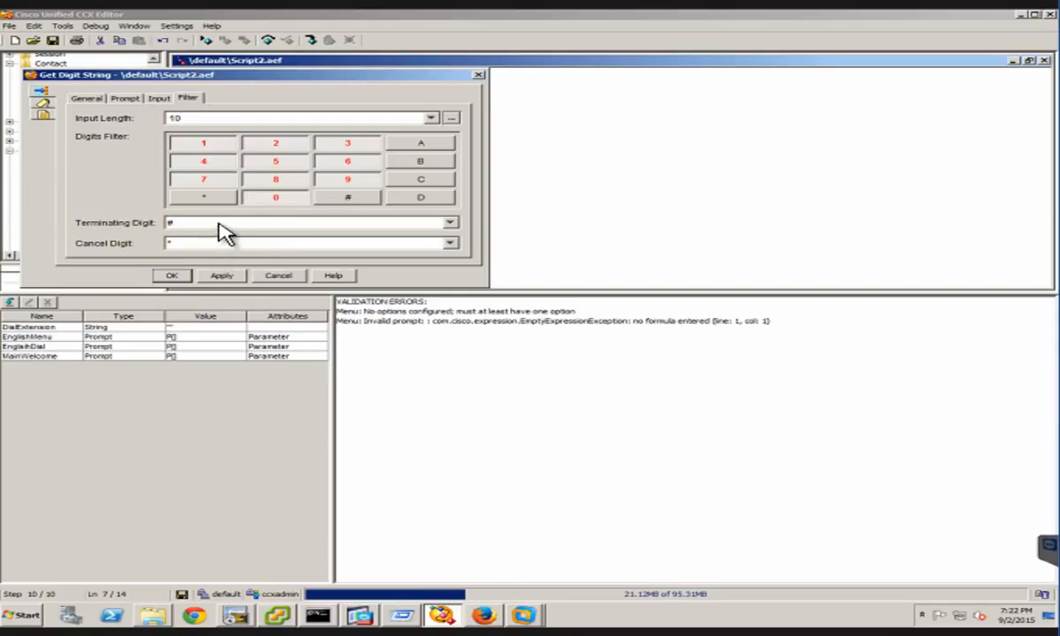
Set the Get Digit String step's terminating digit to None and its input length to 4
left_click(219, 221)
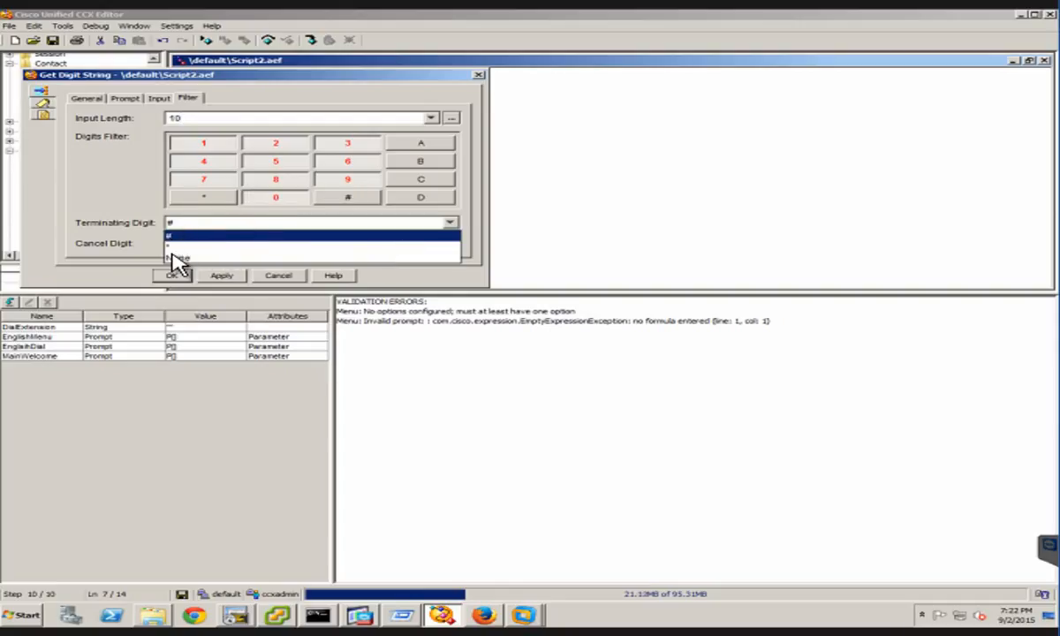
left_click(174, 259)
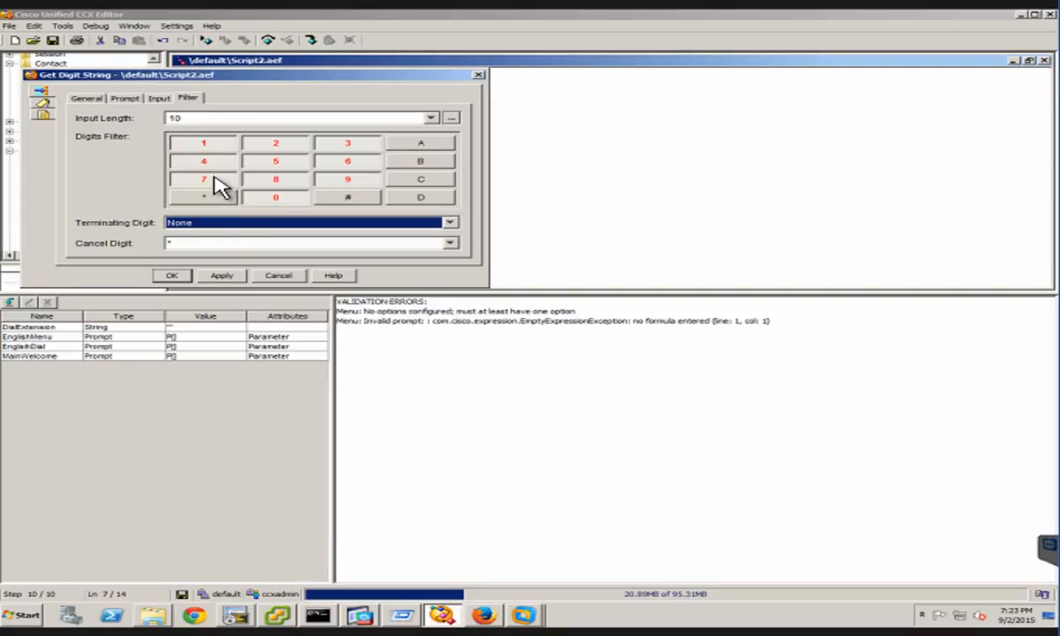
left_click(212, 119)
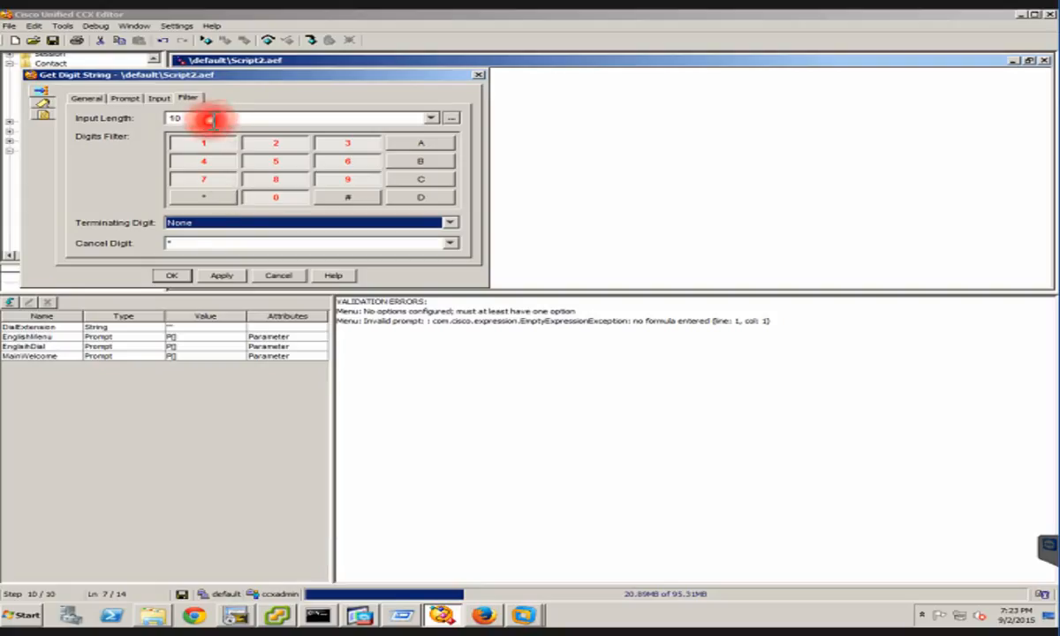
left_click(213, 119)
double_click(213, 119)
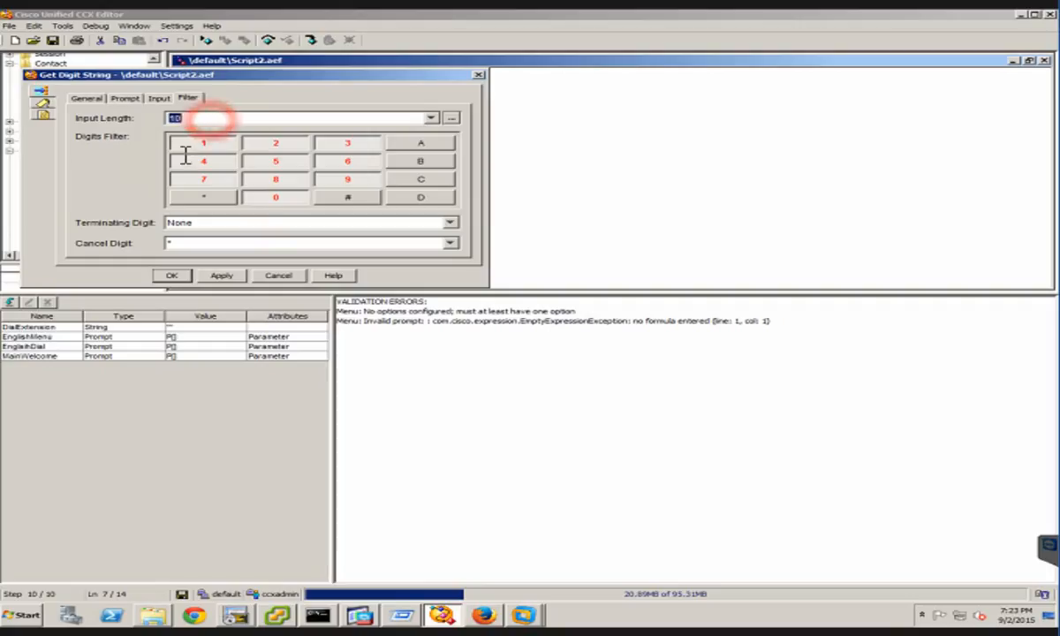
key("BackSpace")
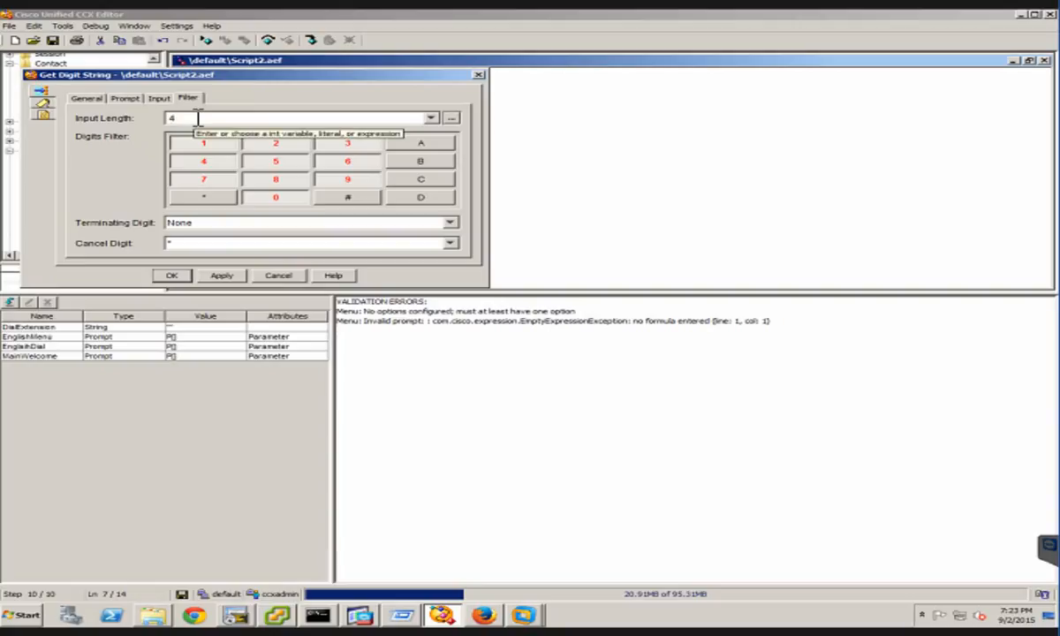
double_click(198, 117)
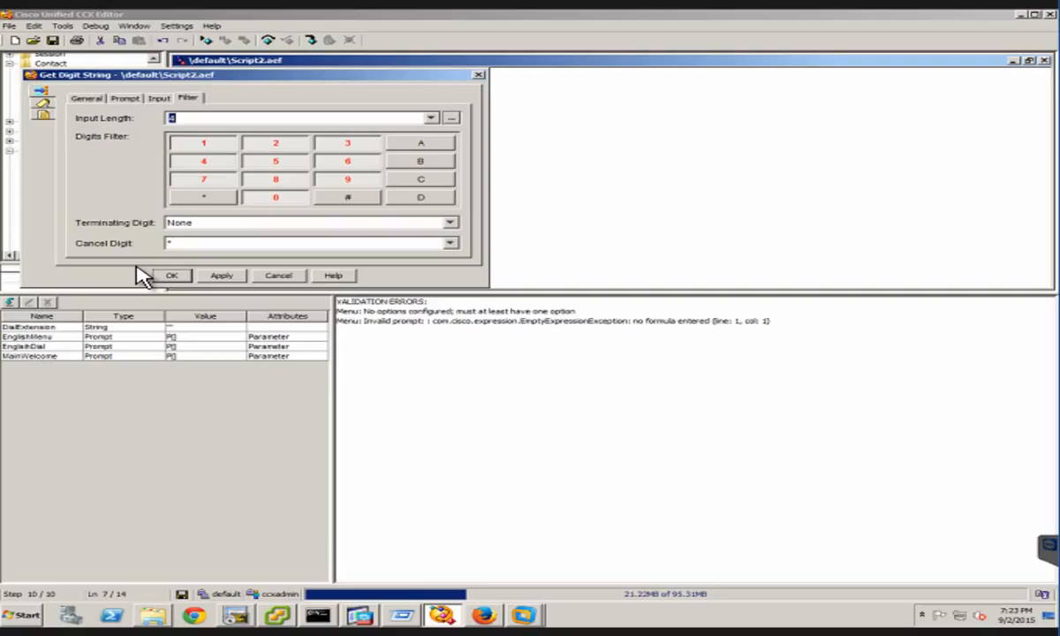
left_click(183, 243)
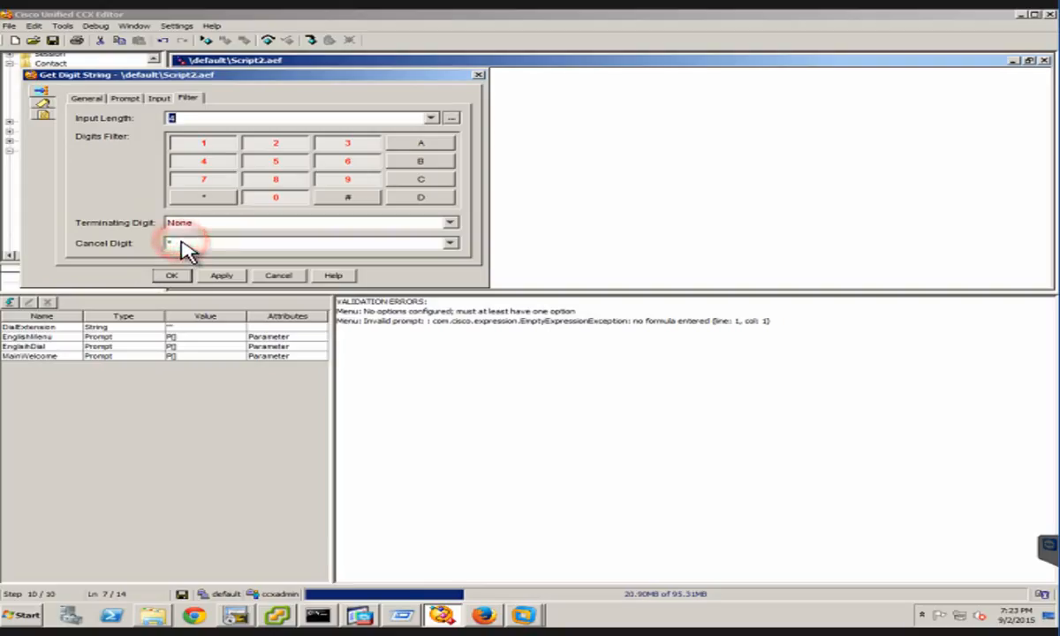
left_click(111, 226)
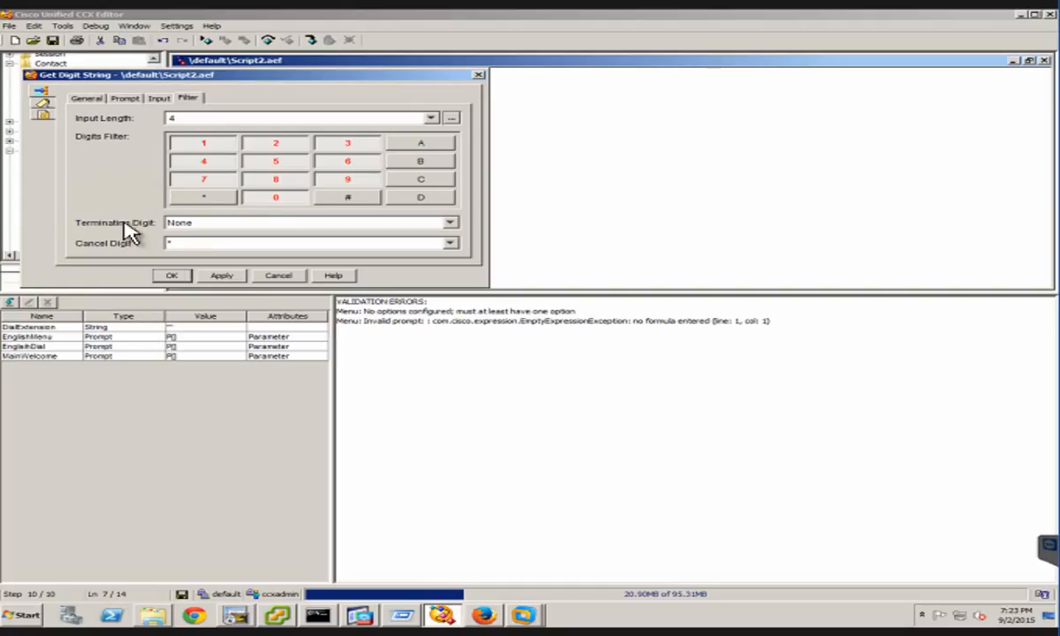
Label the Get Digit String step EnglishDialLabel and apply its settings
left_click(42, 101)
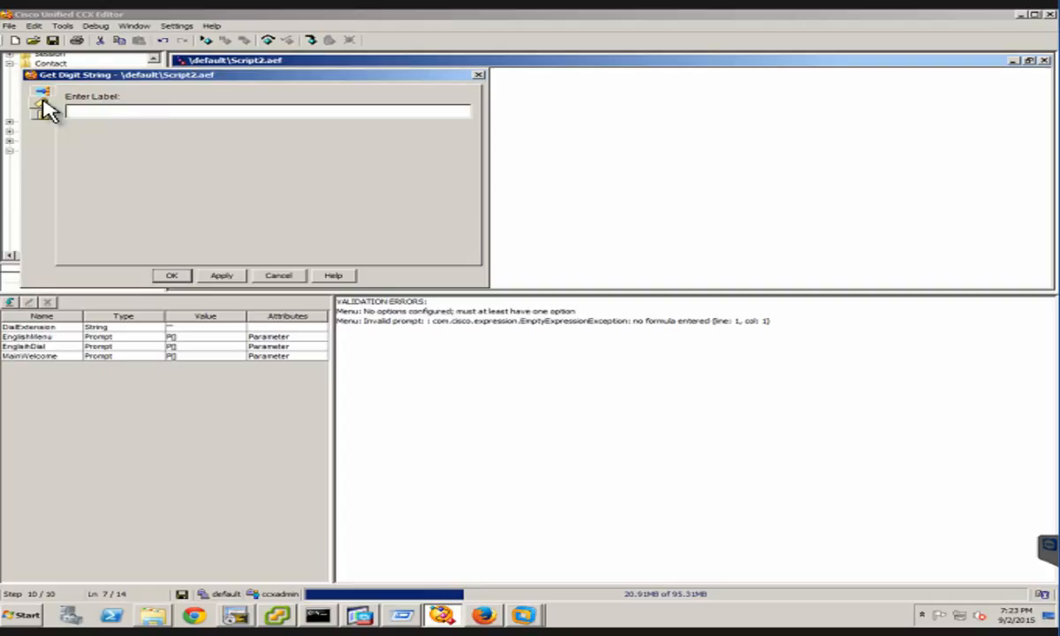
left_click(134, 111)
type("EnglishDialLa")
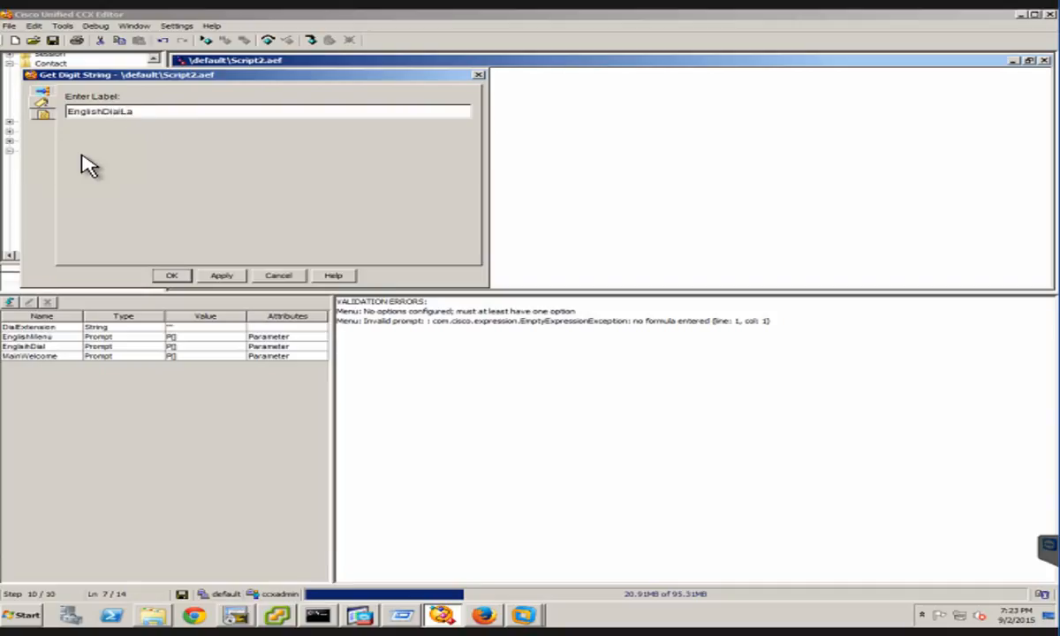
type("bel")
left_click(229, 275)
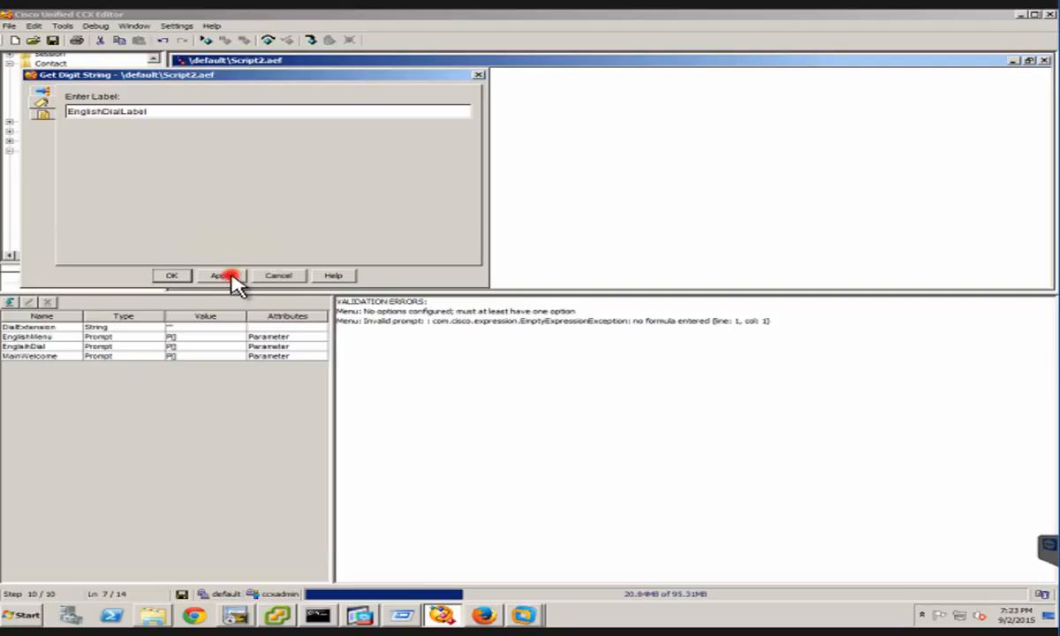
left_click(172, 276)
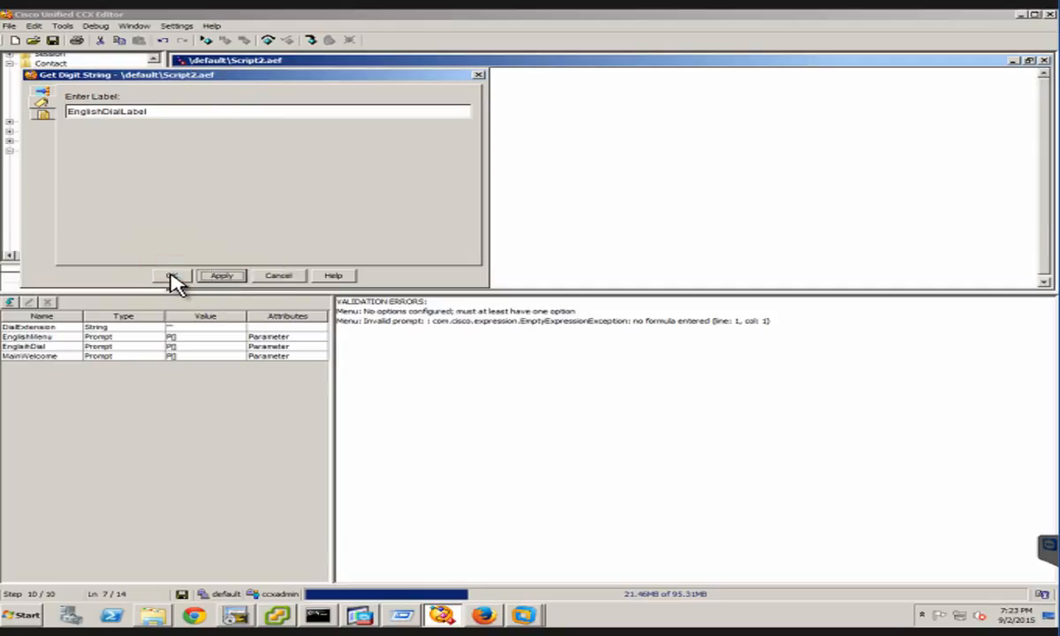
left_click(171, 276)
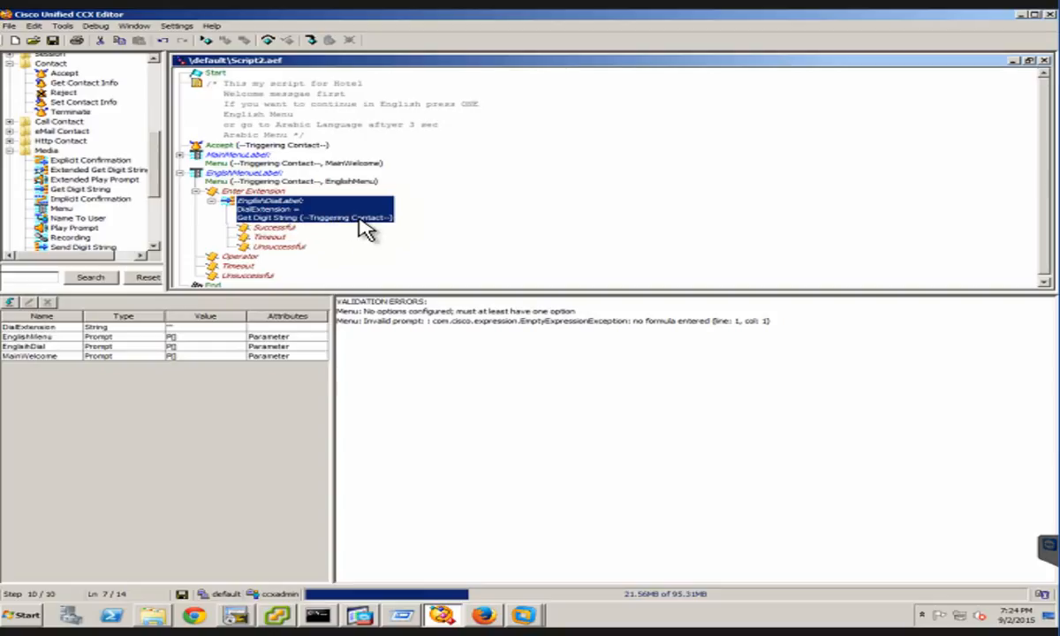
Add a Call Redirect step to the Successful branch of EnglishDialLabel and expand its outcome branches
left_click(276, 227)
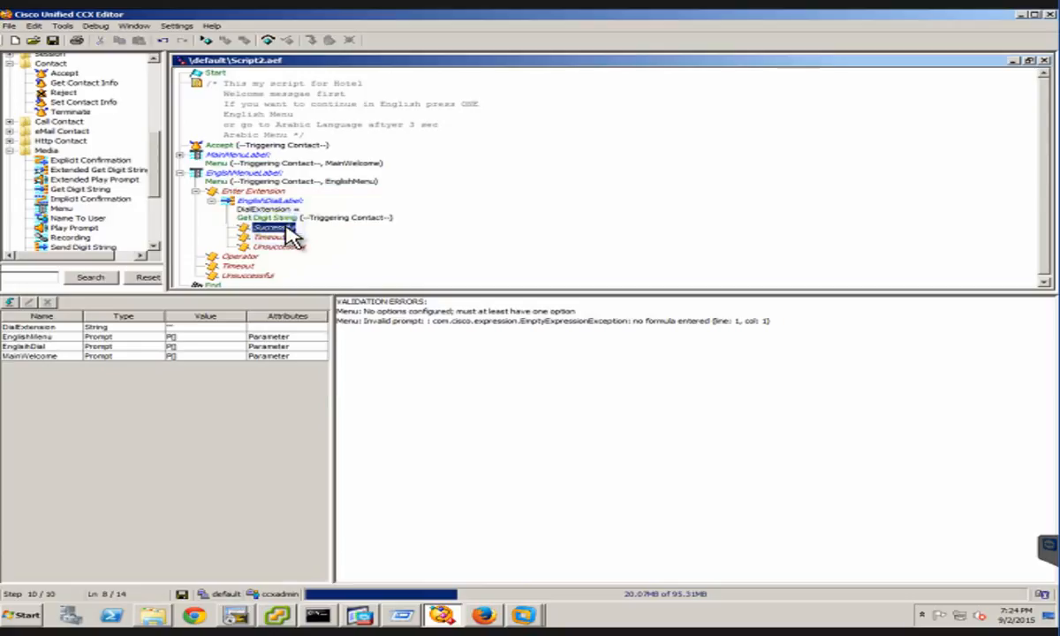
right_click(273, 226)
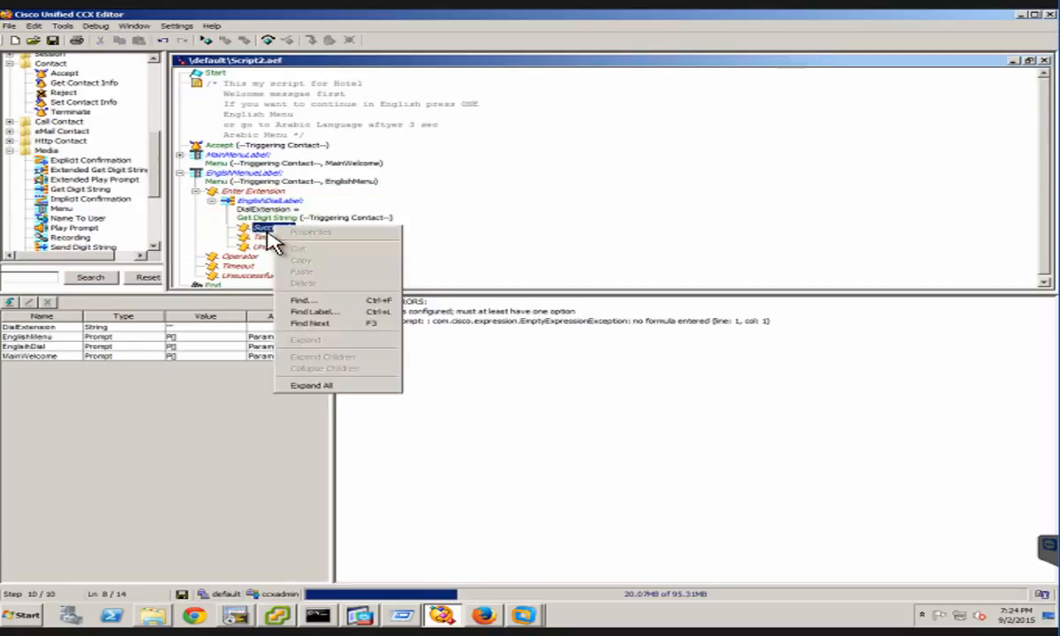
left_click(253, 217)
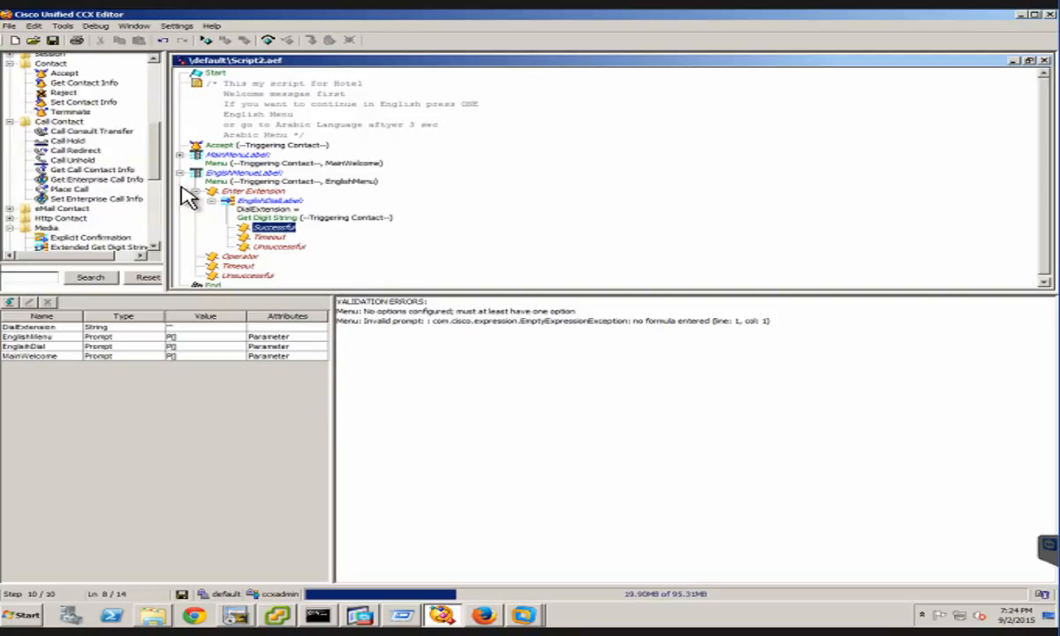
left_click(84, 153)
left_click(76, 153)
left_click_drag(76, 154, 281, 237)
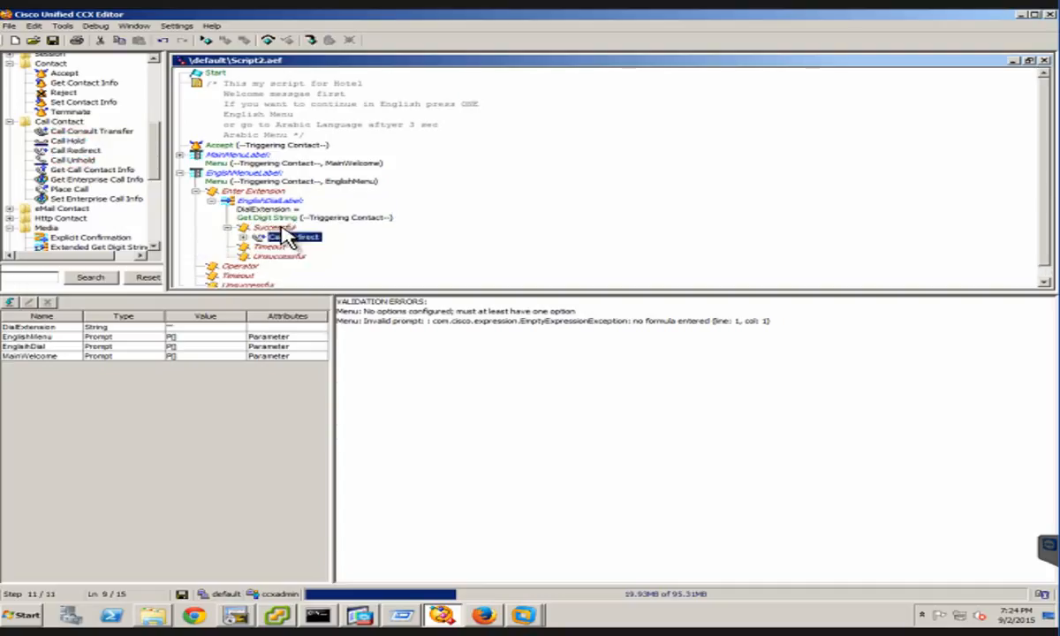
left_click(244, 237)
left_click(243, 237)
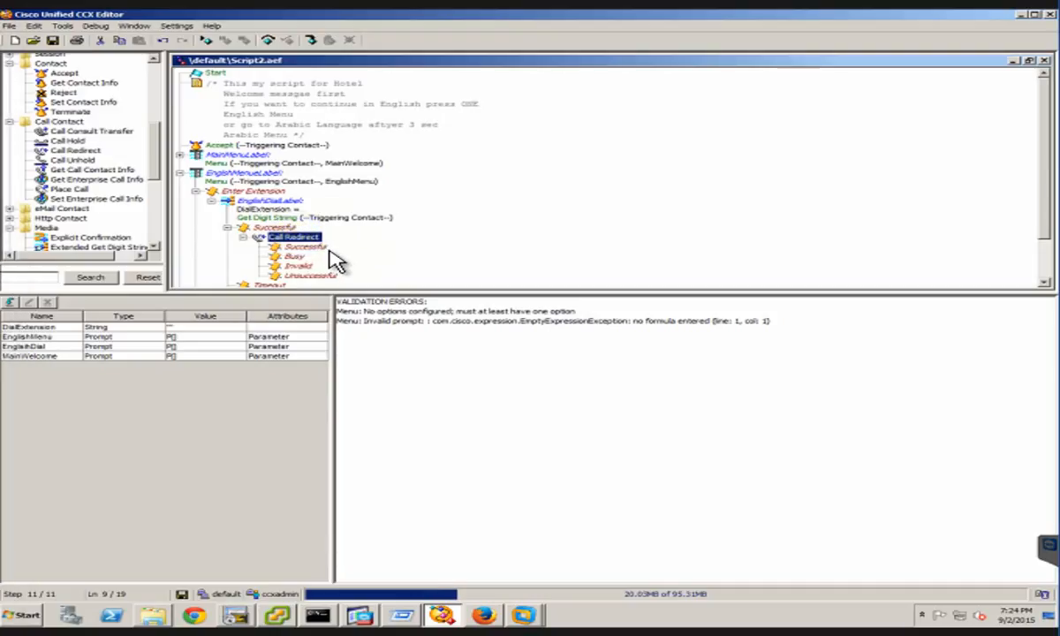
Set the Call Redirect step's destination to the DialExtension variable, apply it and collapse the step
right_click(296, 235)
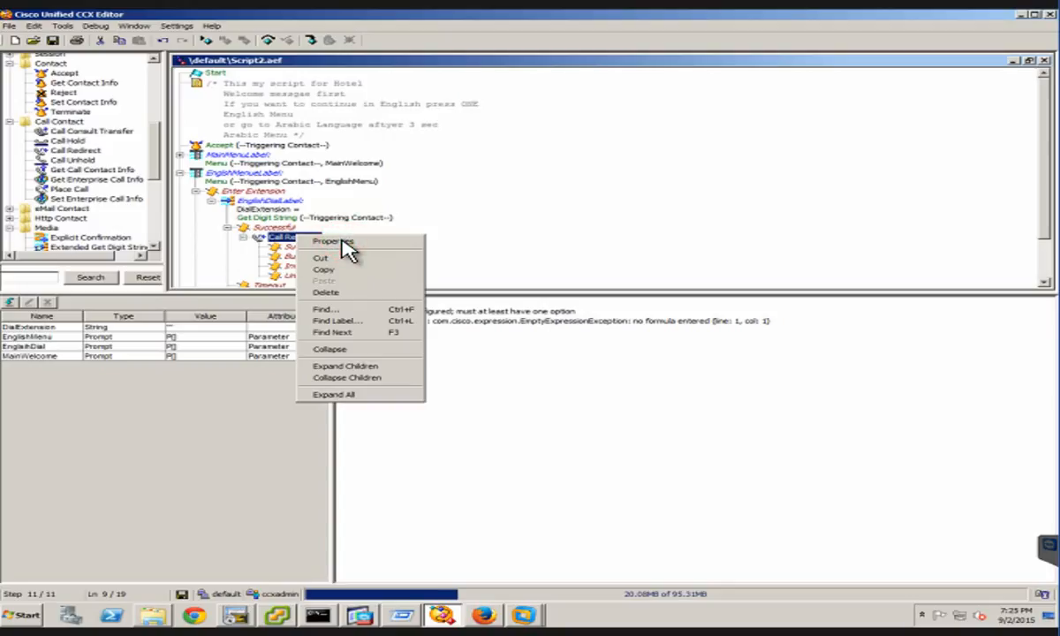
left_click(330, 241)
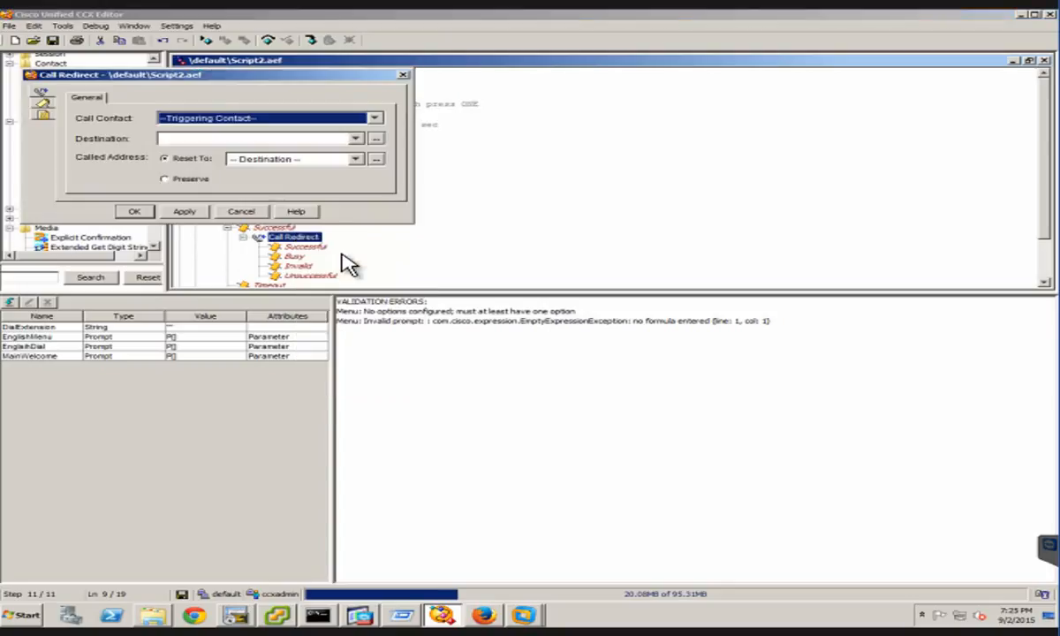
left_click(186, 140)
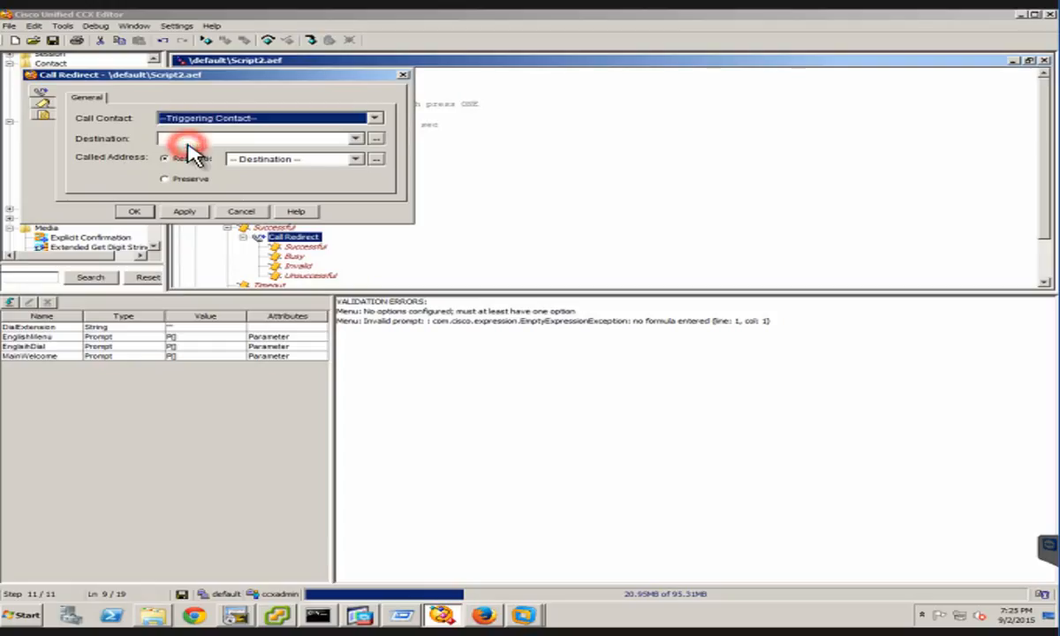
left_click(355, 138)
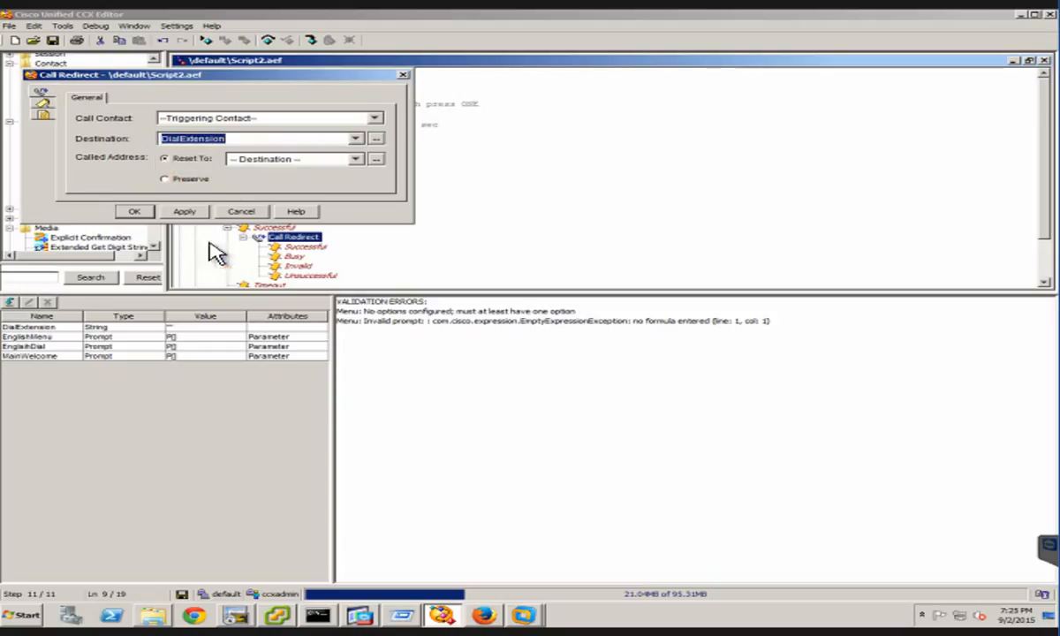
left_click(175, 212)
left_click(134, 212)
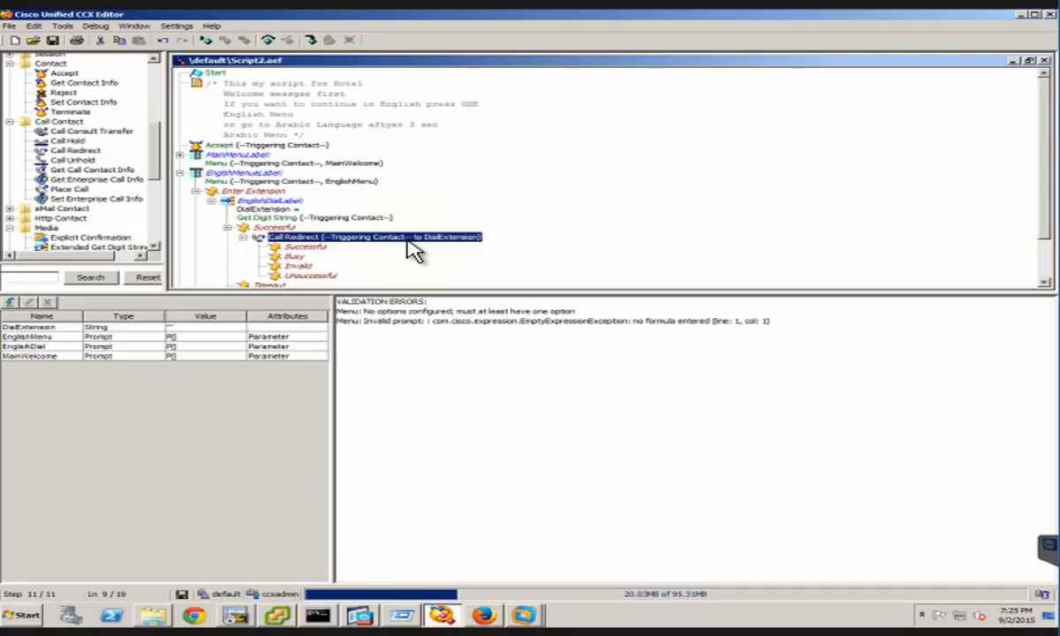
left_click(244, 236)
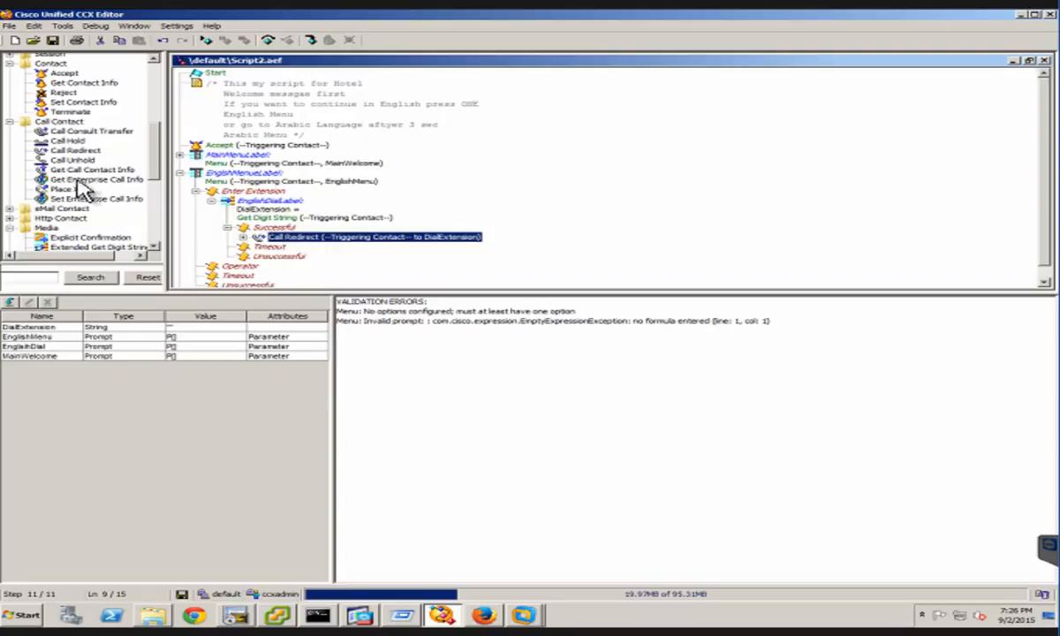
Insert a Create Generated Prompt step before the Call Redirect in the Successful branch of EnglishDialLabel
left_click(155, 180)
key("Up")
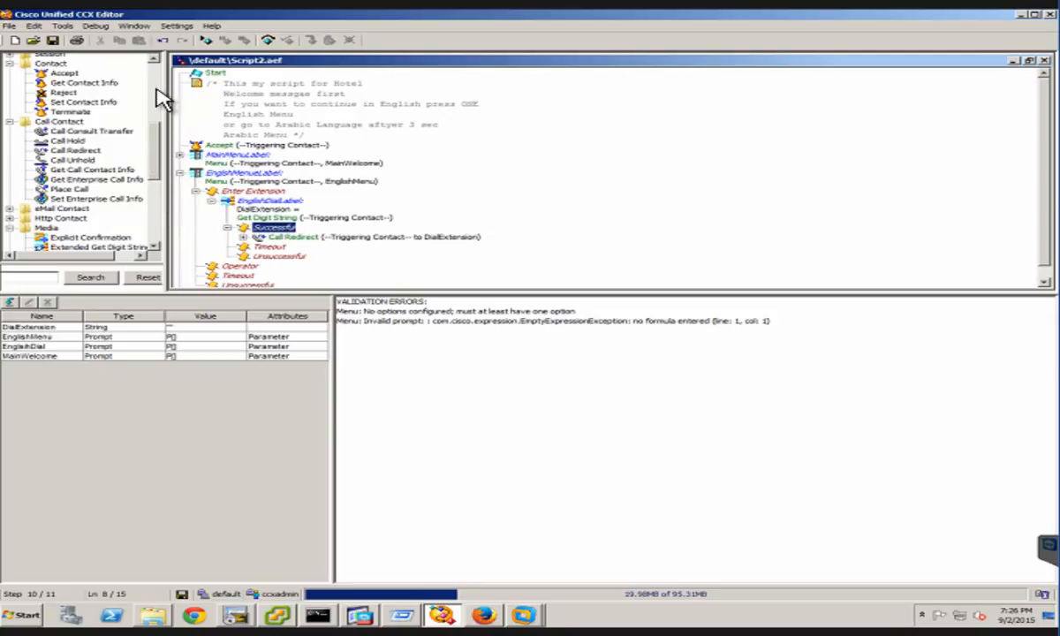
scroll(174, 142, "up", 5)
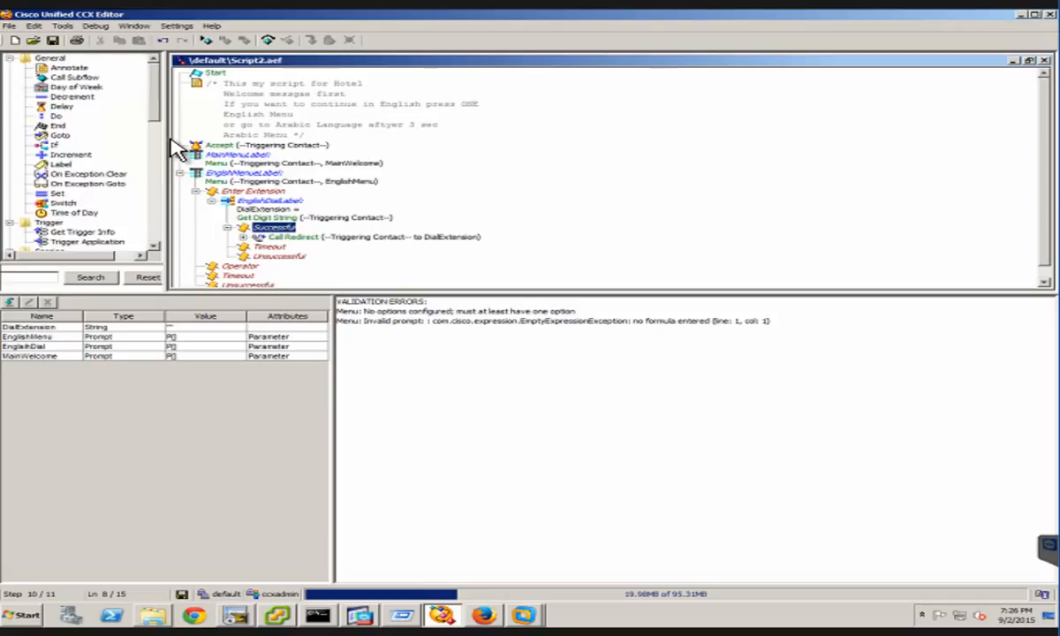
left_click(145, 229)
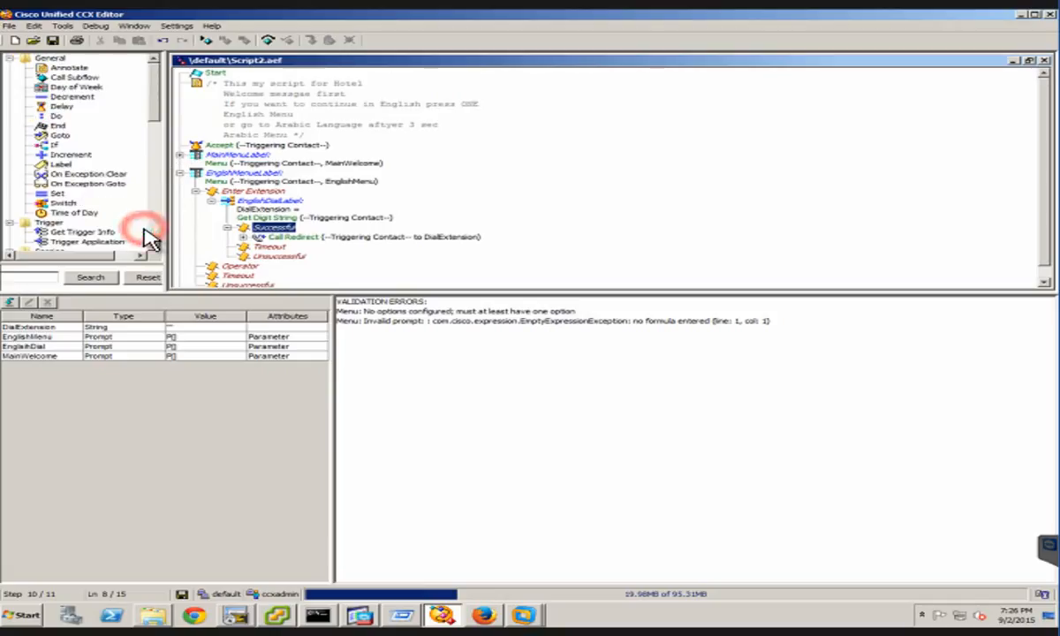
left_click(159, 239)
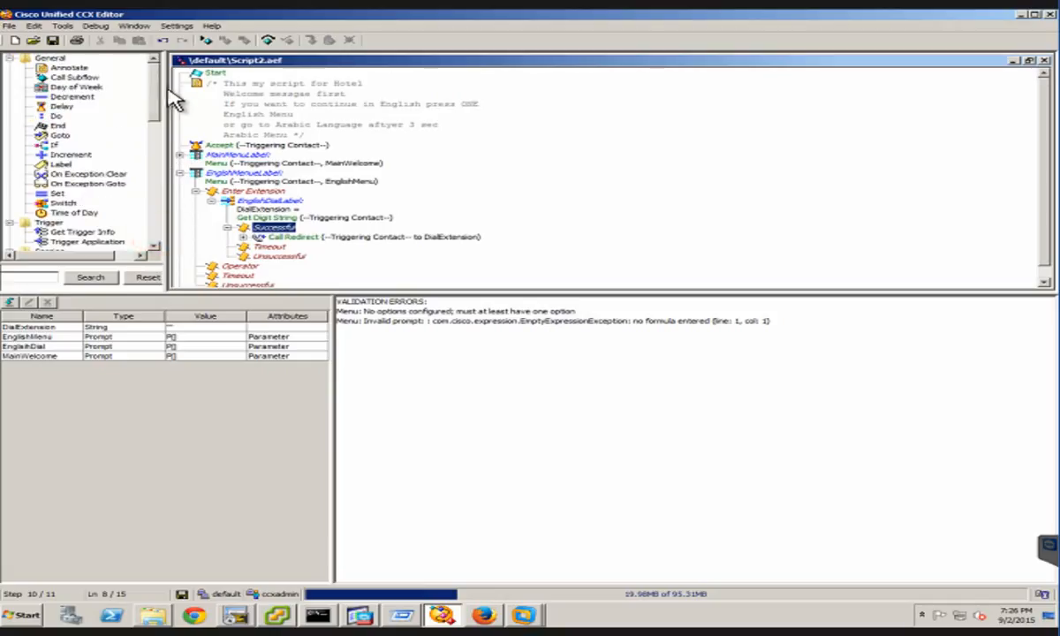
scroll(159, 106, "down", 5)
scroll(134, 137, "down", 5)
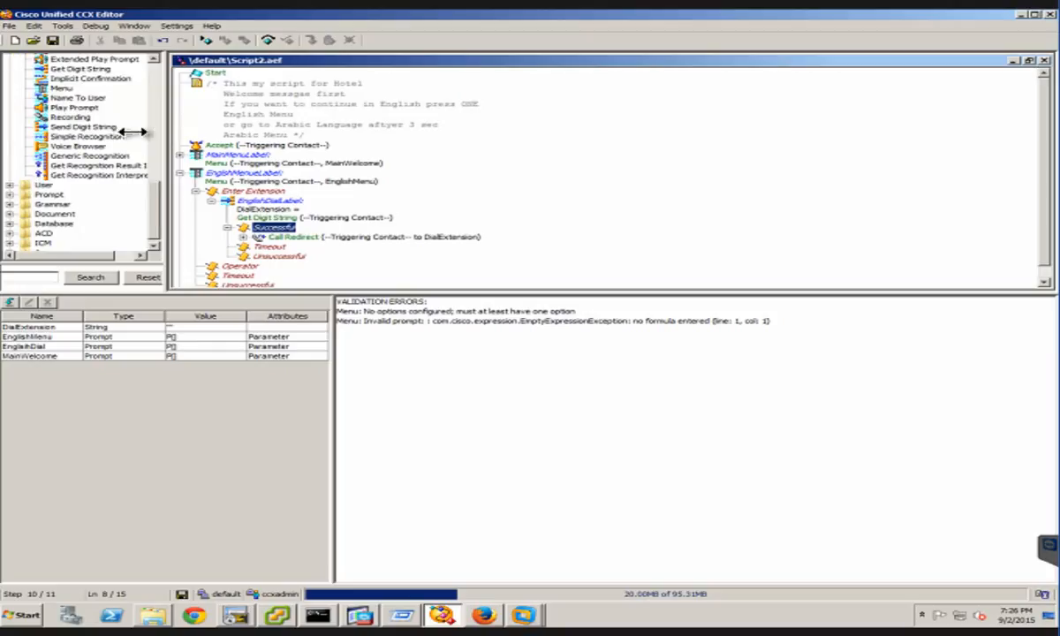
left_click(10, 195)
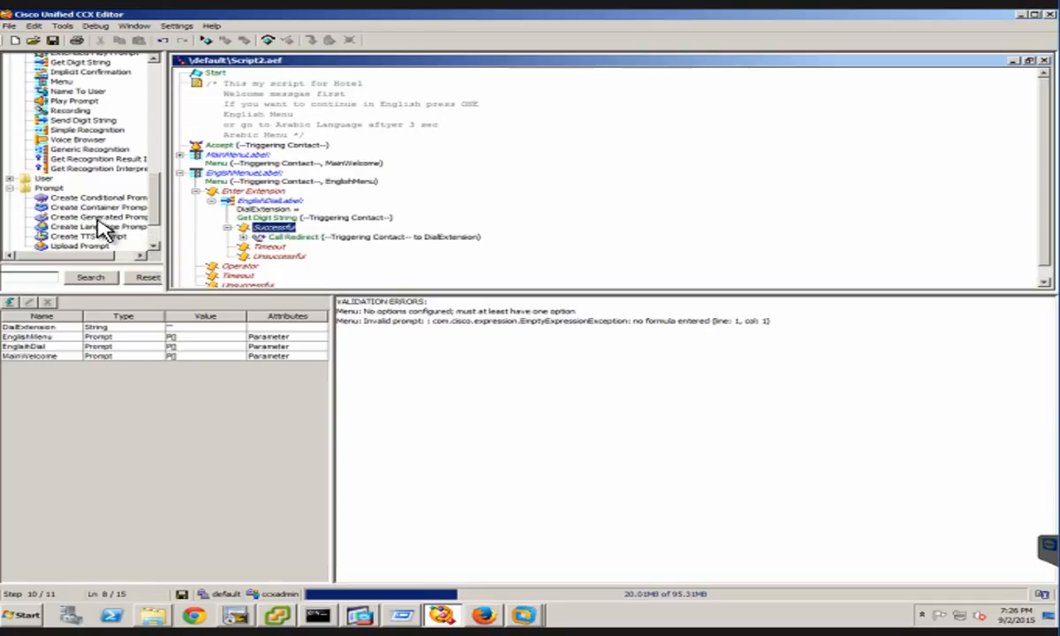
left_click(95, 217)
left_click(98, 219)
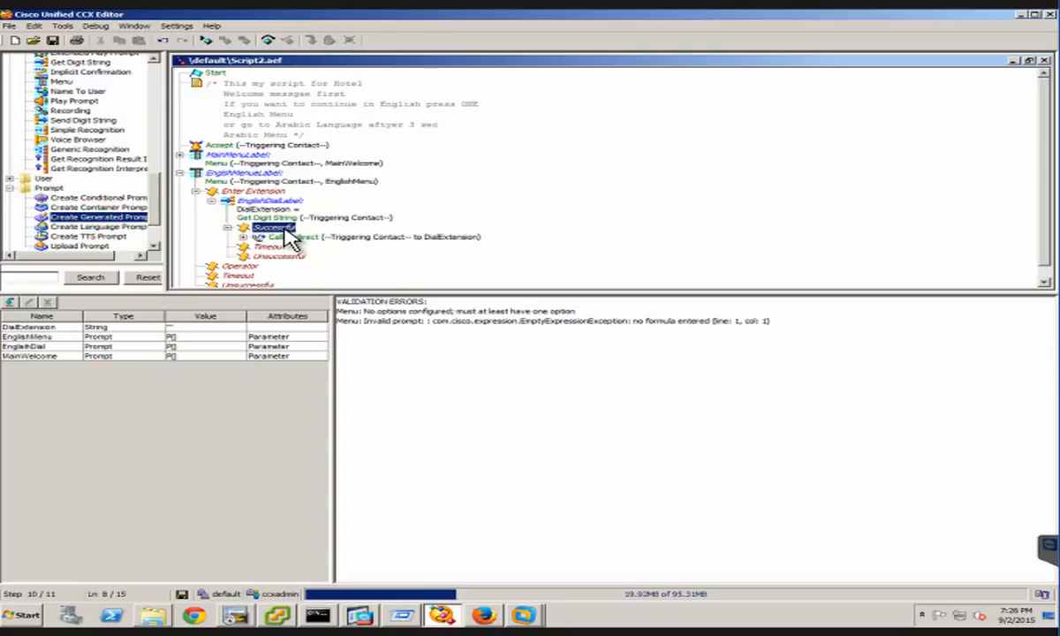
left_click_drag(286, 230, 290, 242)
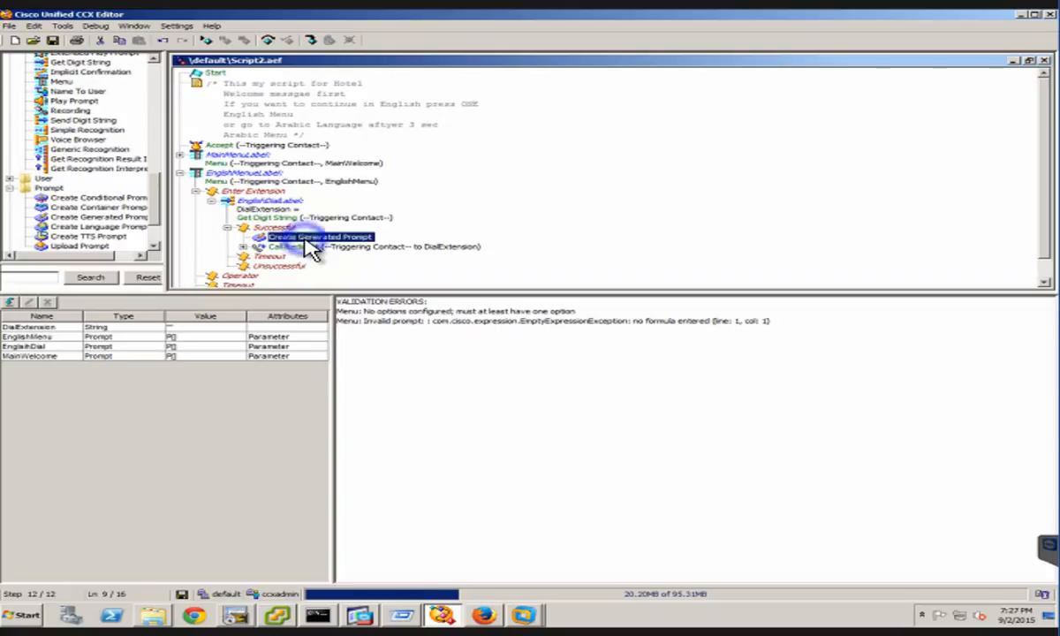
Open the Create Generated Prompt step's properties and set its generator type to telephone.number with constructor type (number)
right_click(310, 238)
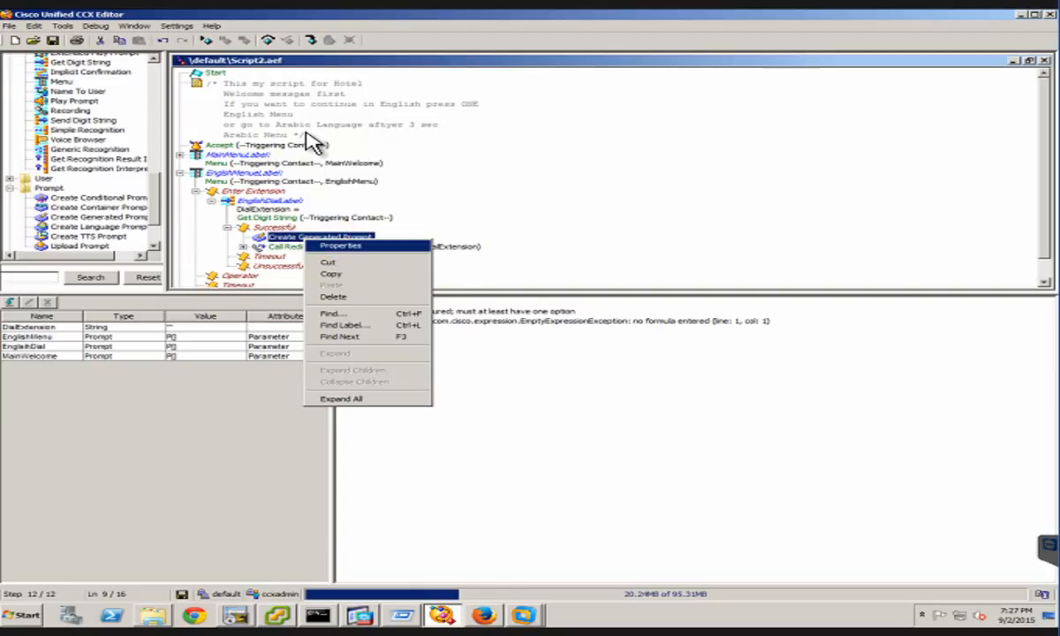
key("Return")
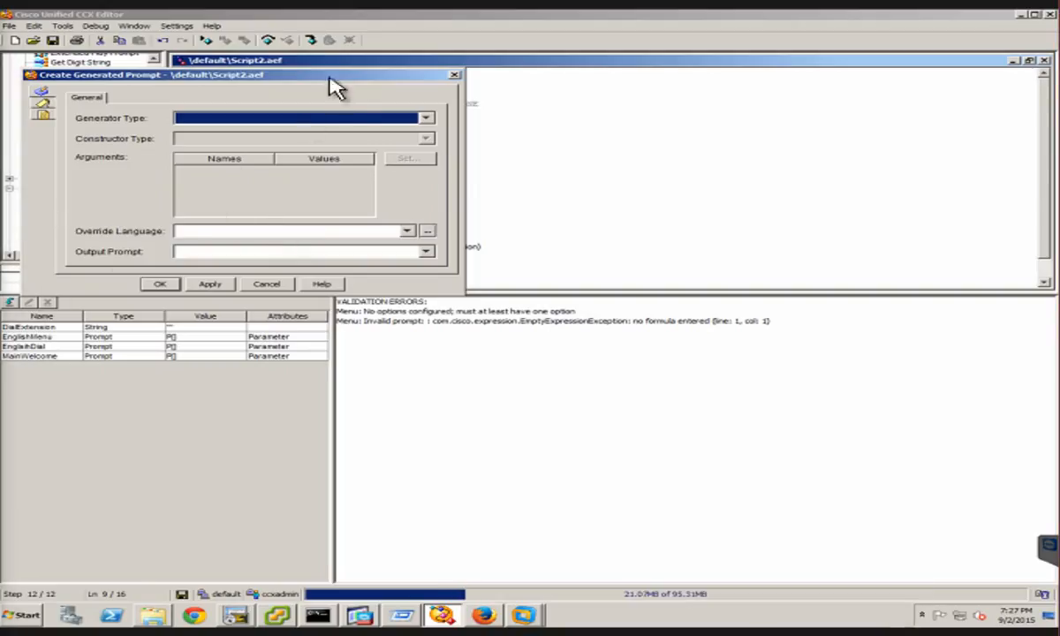
left_click(424, 120)
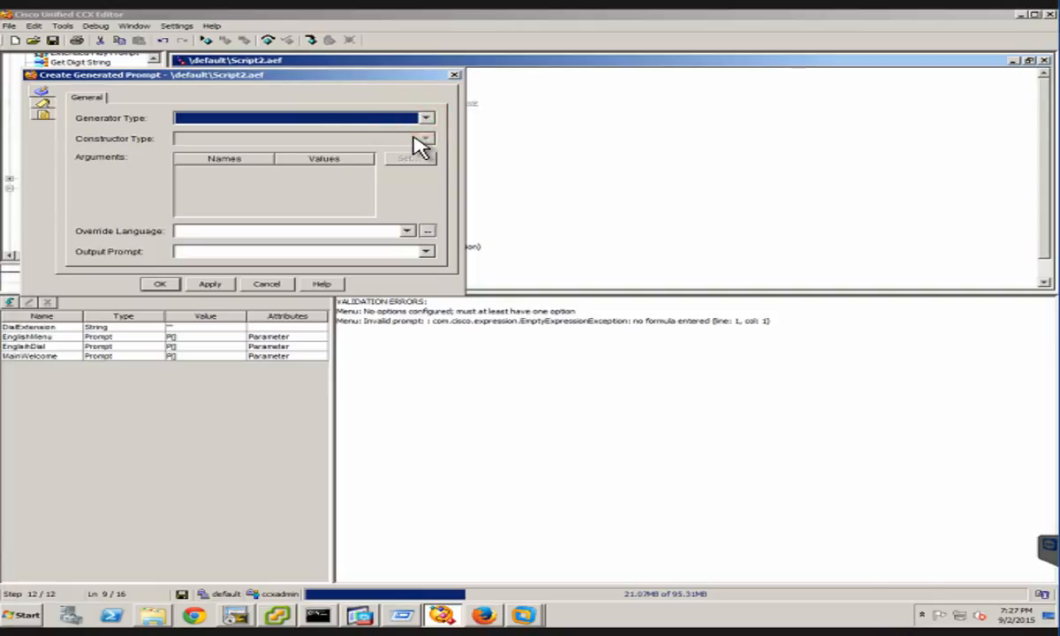
left_click(398, 117)
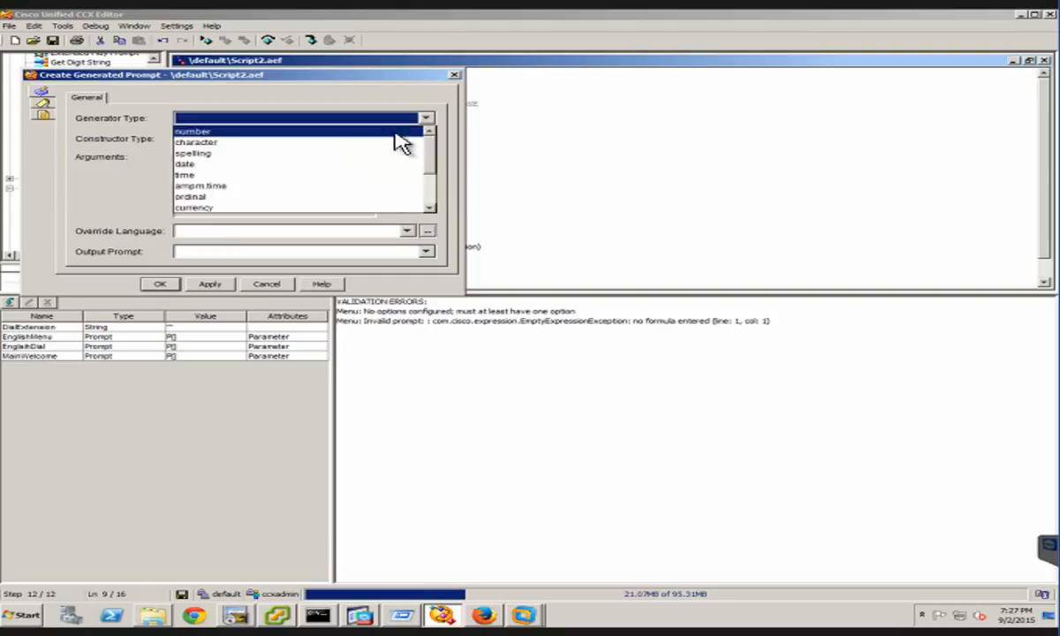
left_click(429, 185)
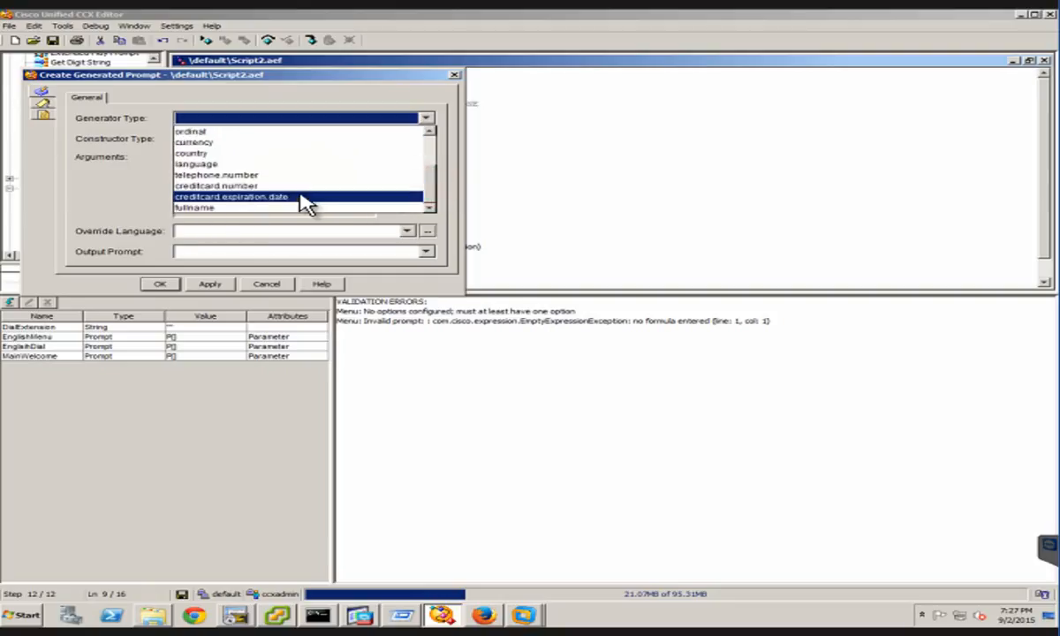
left_click(220, 176)
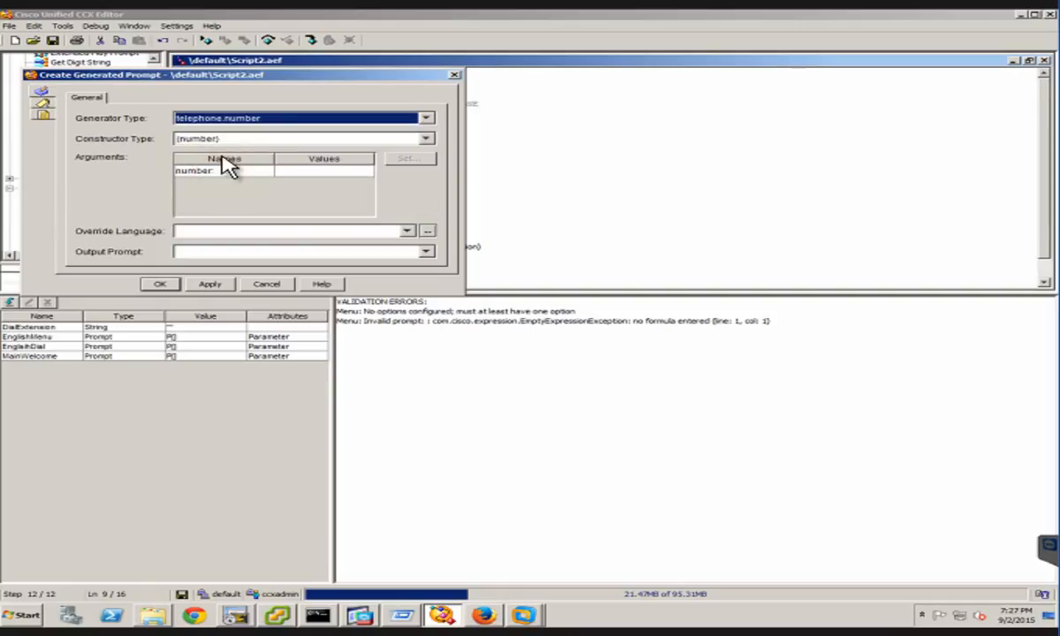
left_click(275, 139)
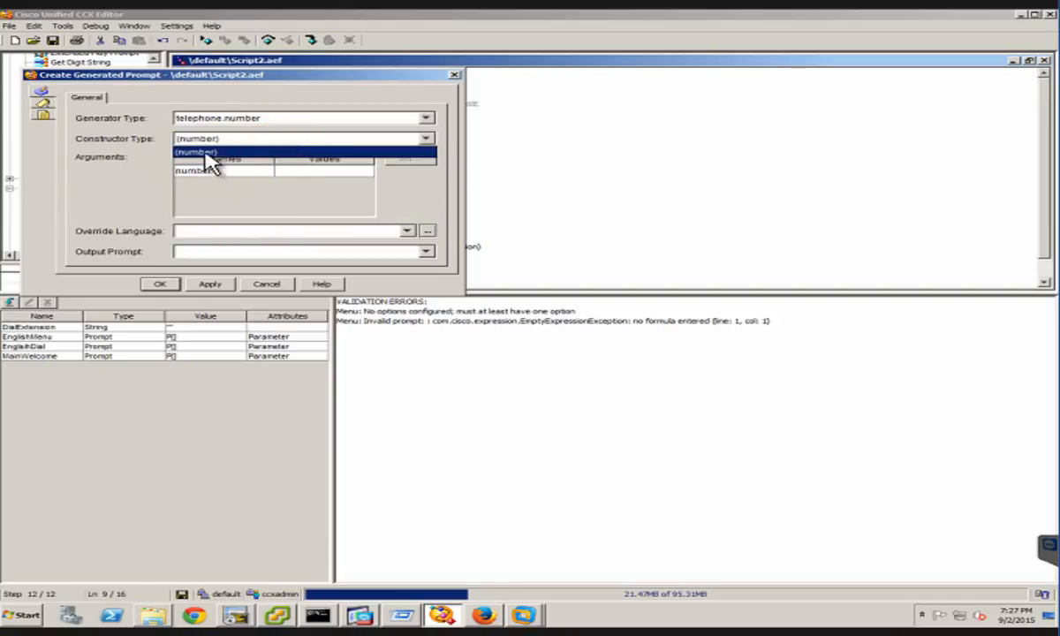
left_click(208, 153)
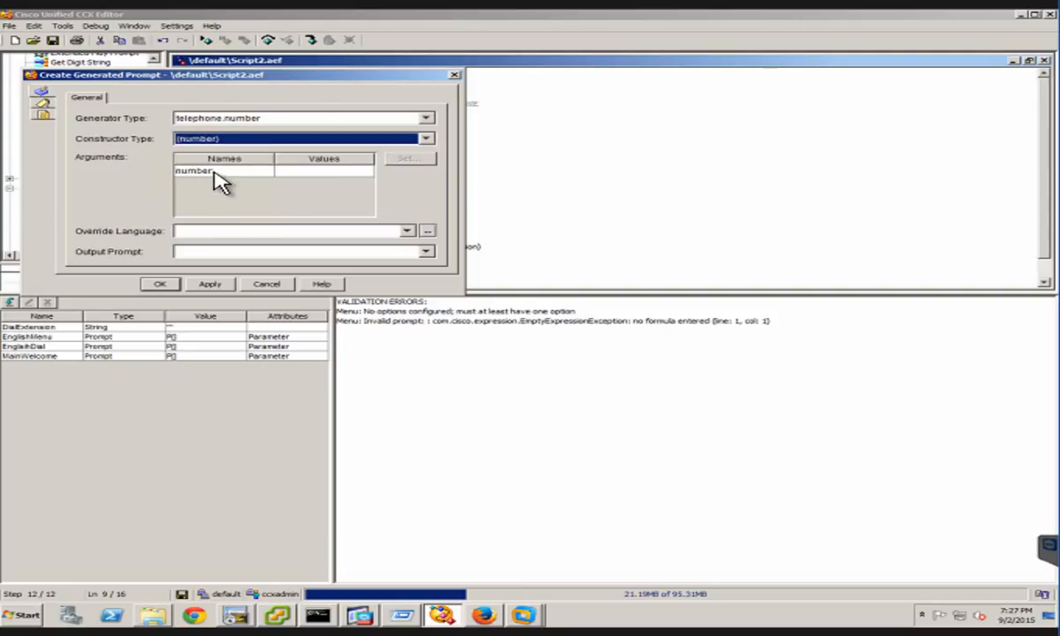
Set the generated prompt's number argument to the DialExtension variable
left_click(212, 173)
left_click(313, 171)
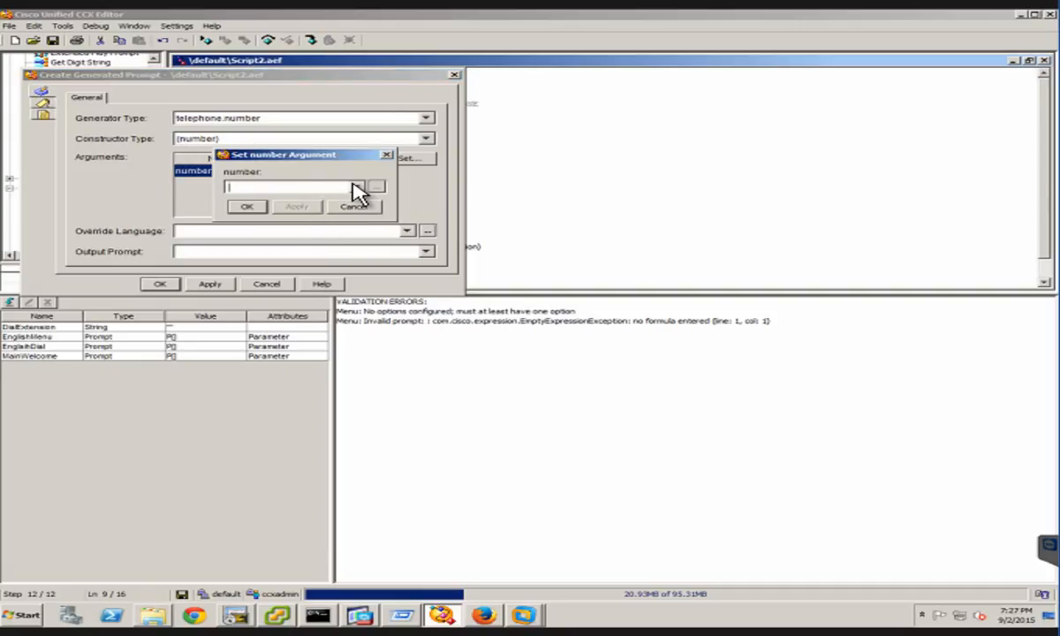
left_click(354, 186)
left_click(259, 212)
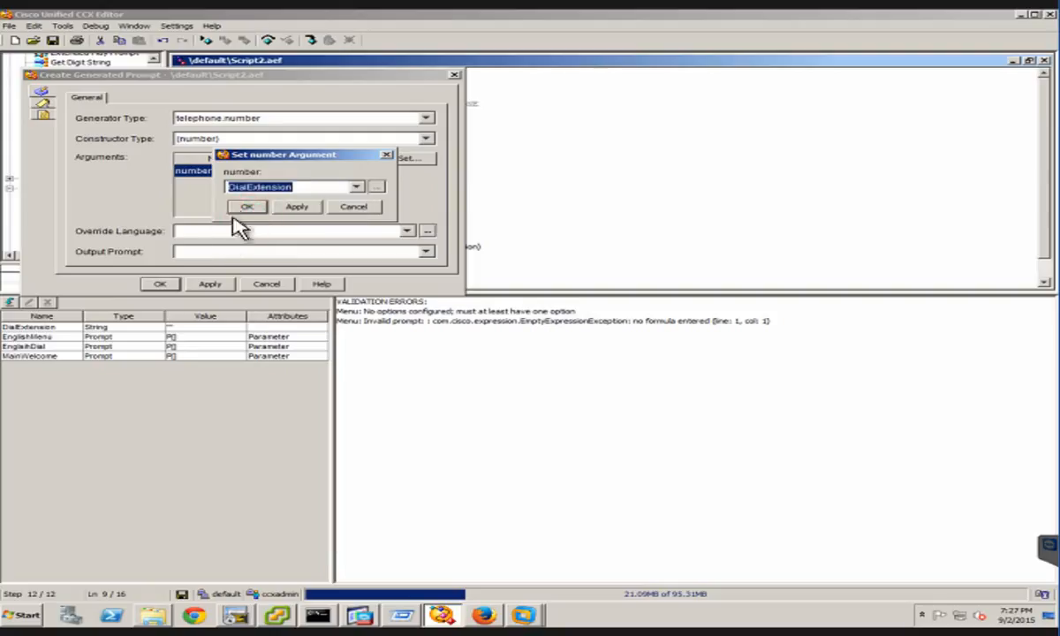
left_click(294, 207)
left_click(247, 209)
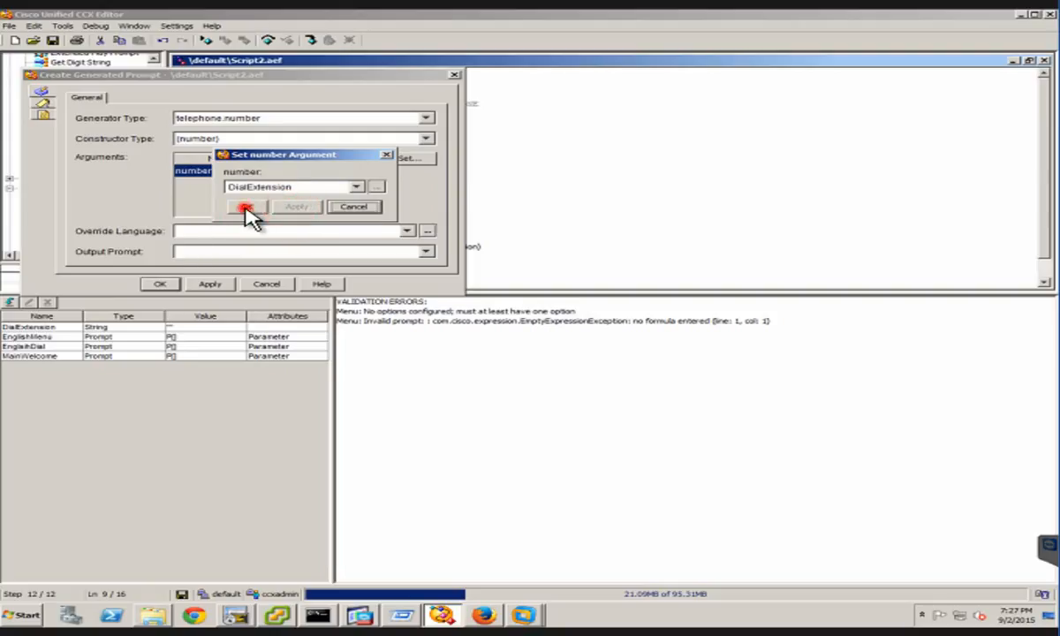
left_click(248, 208)
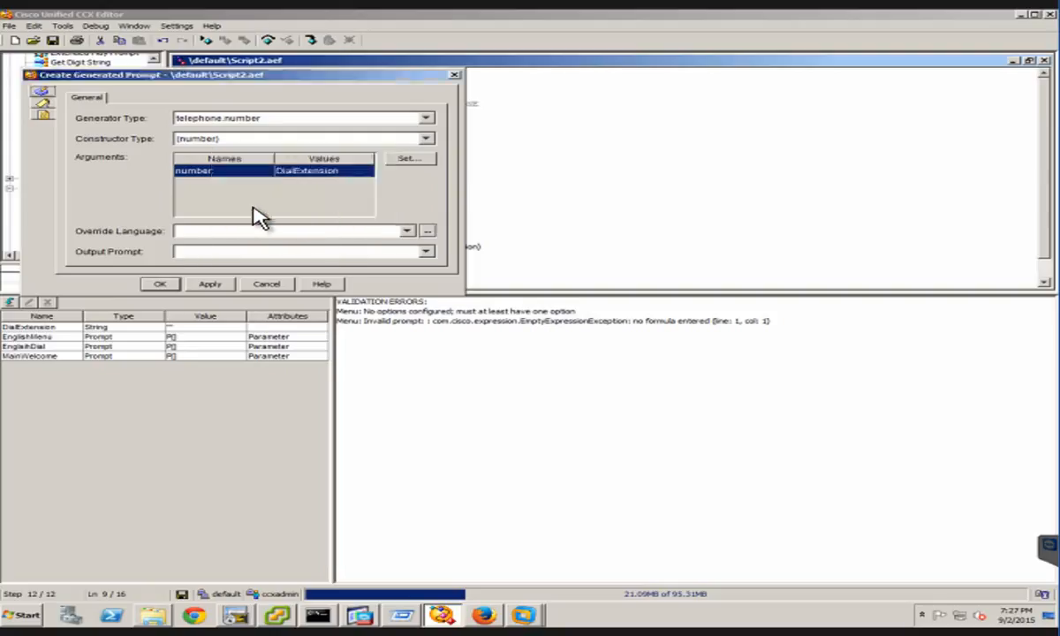
Create a new Prompt variable named PromptReadBack for the generated prompt's output
left_click(424, 250)
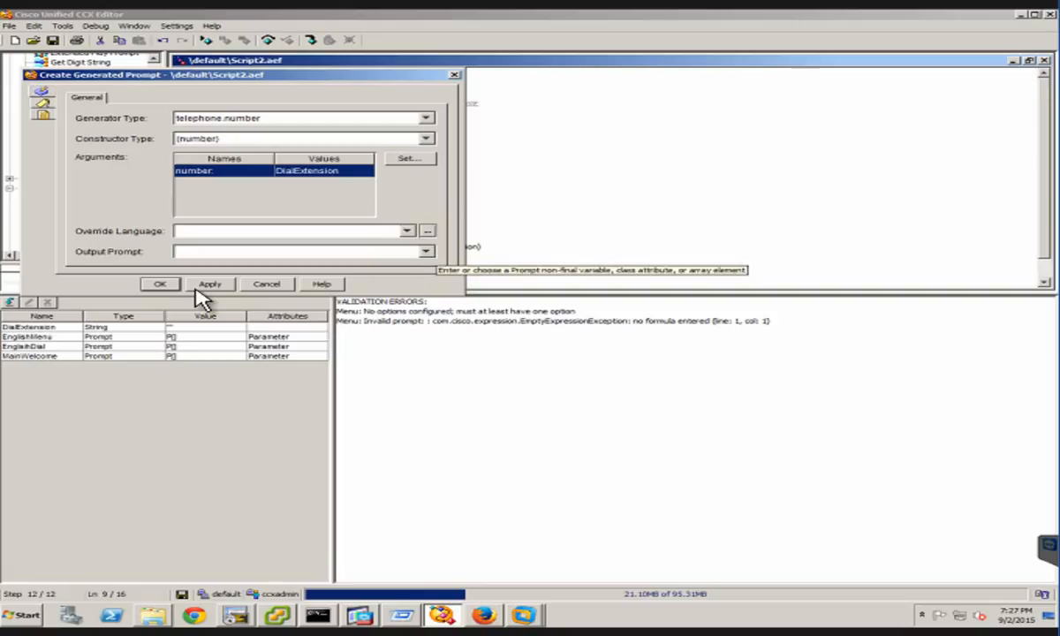
left_click(7, 303)
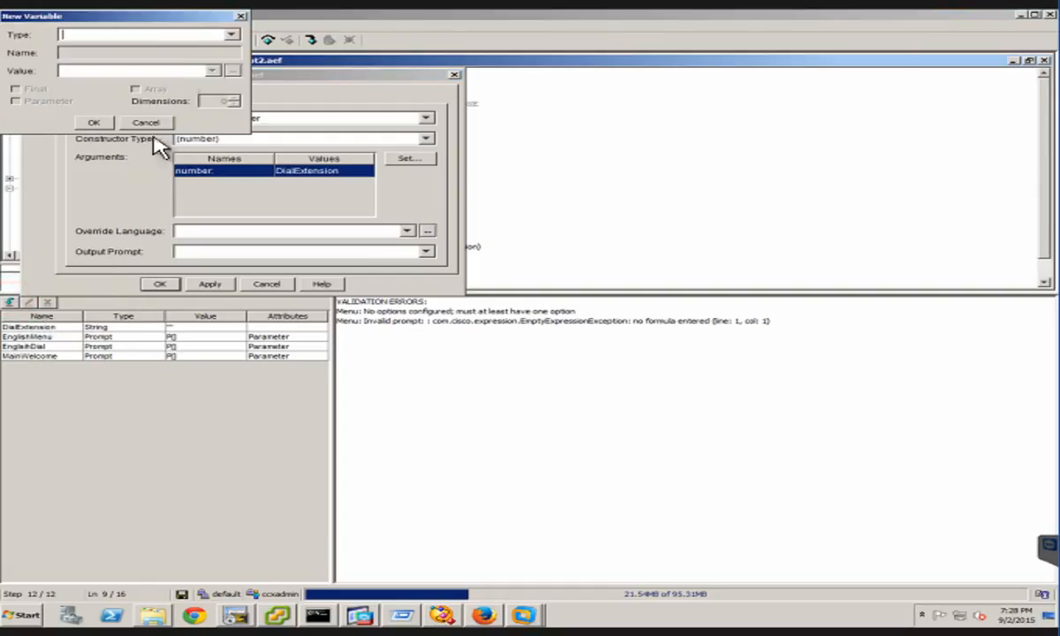
left_click(167, 35)
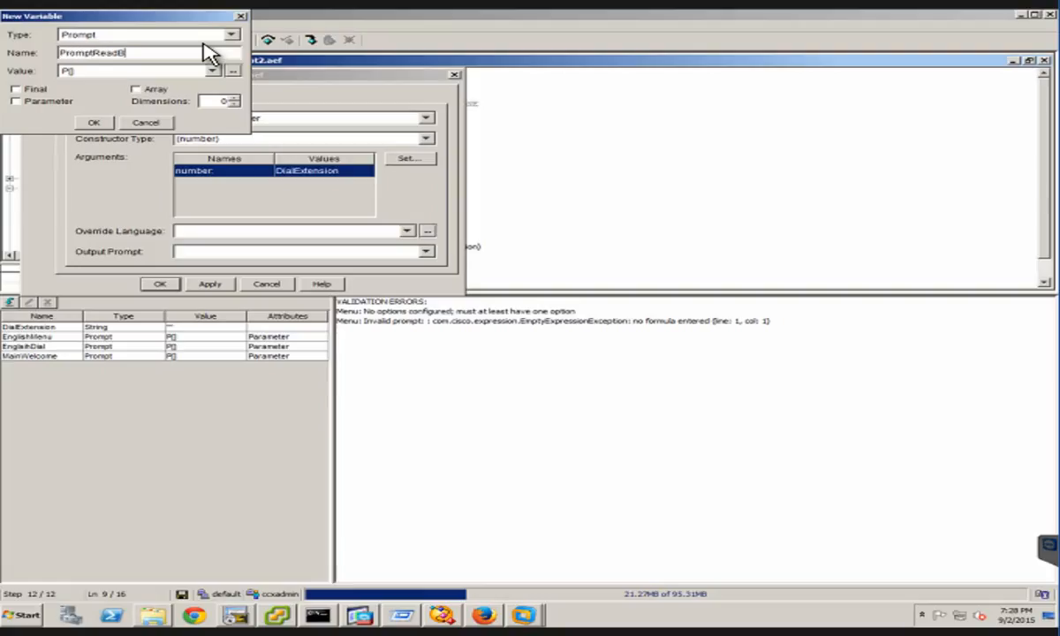
type("ack")
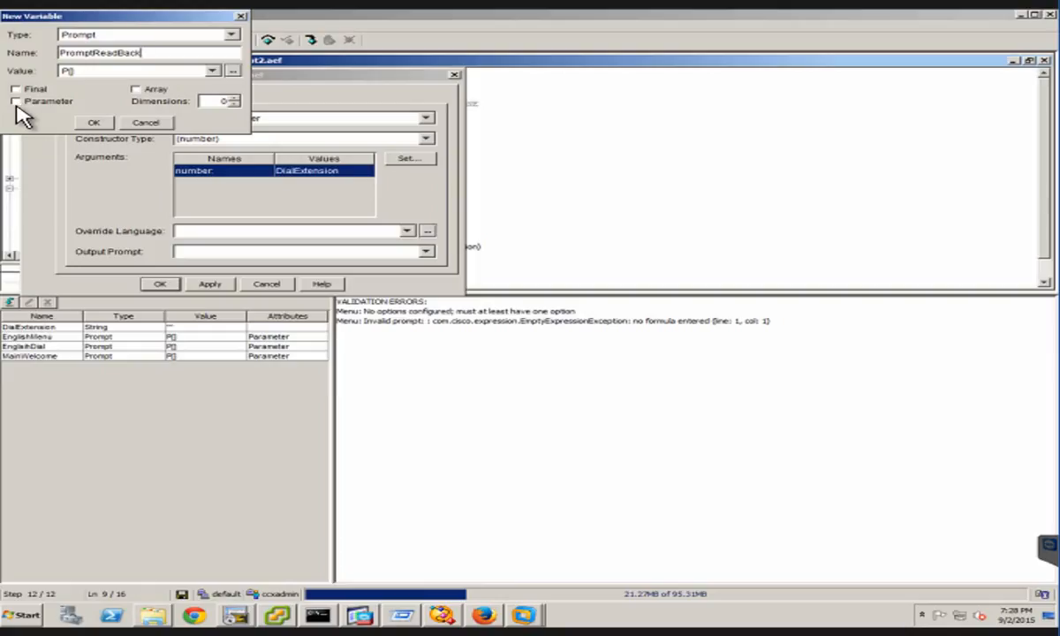
left_click(94, 122)
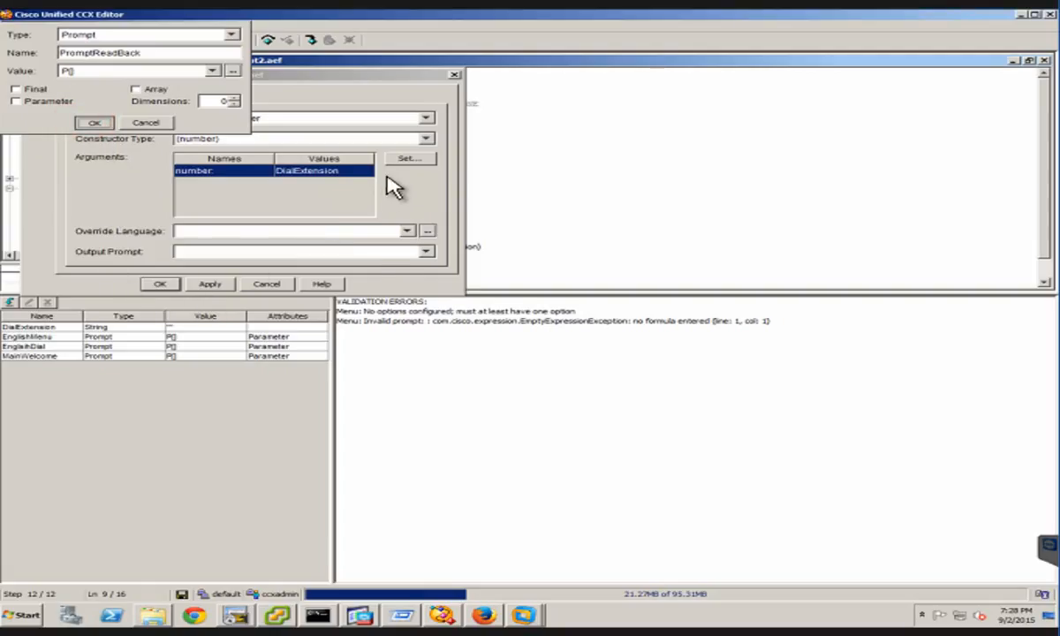
Try to choose an output prompt and apply the Create Generated Prompt settings, and cancel the dialog
left_click(427, 254)
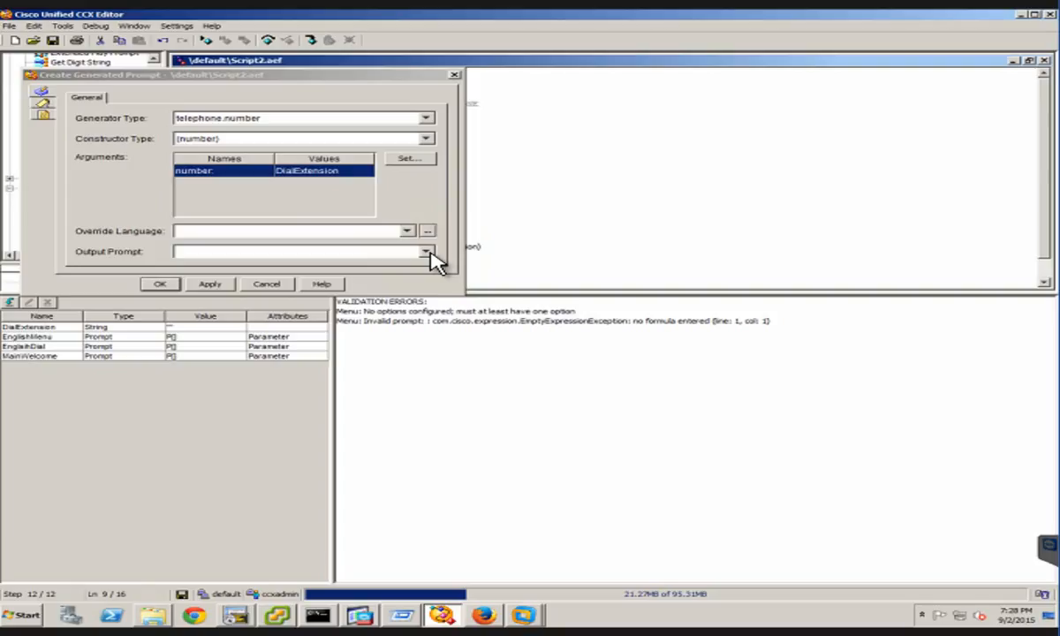
left_click(150, 209)
left_click(106, 247)
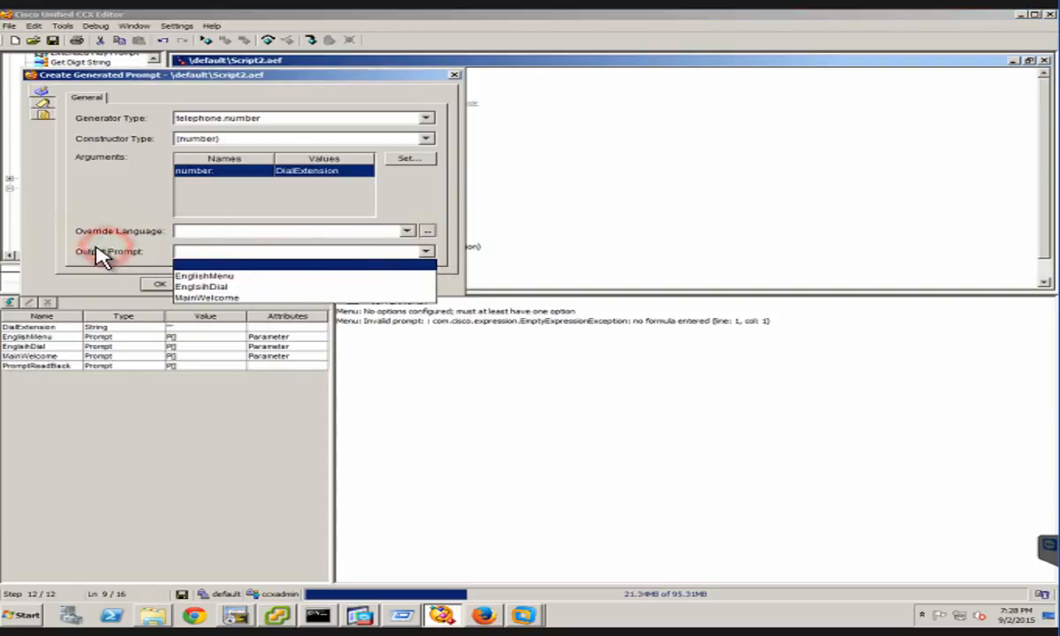
left_click(214, 283)
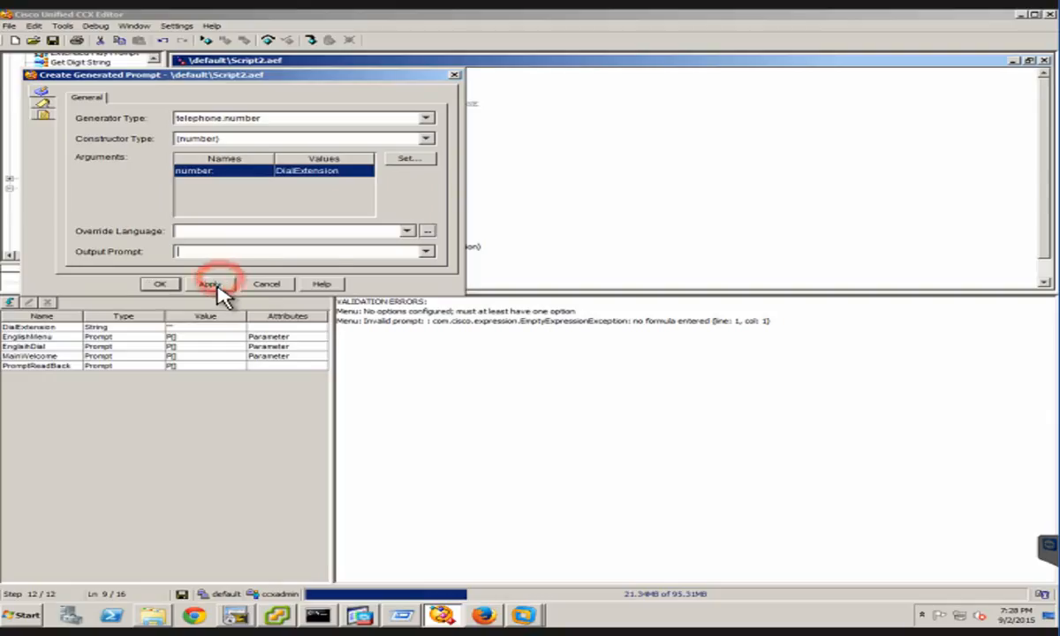
left_click(301, 269)
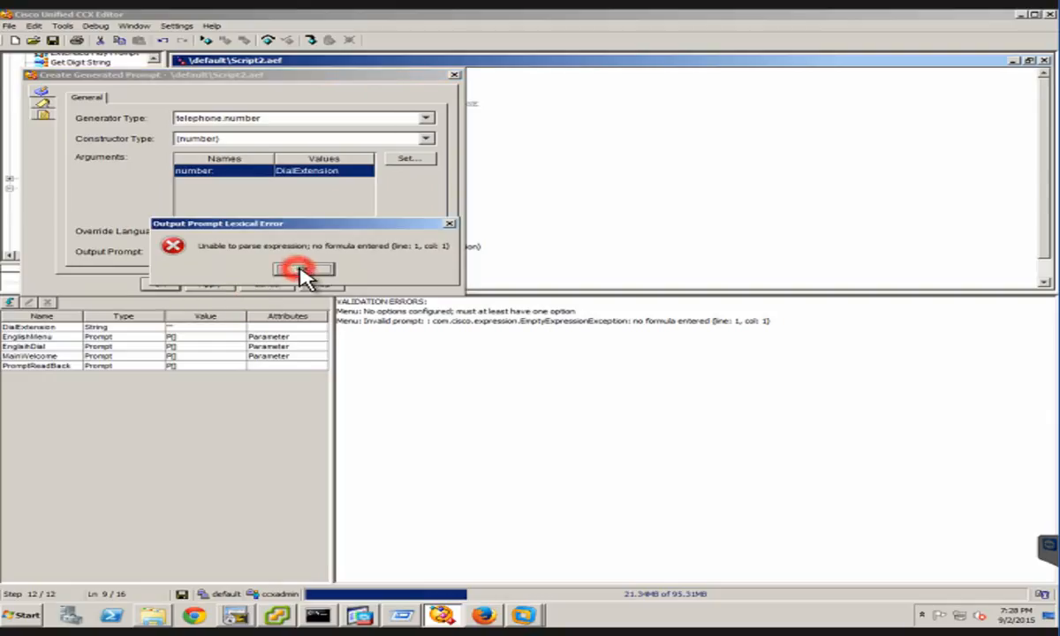
left_click(426, 251)
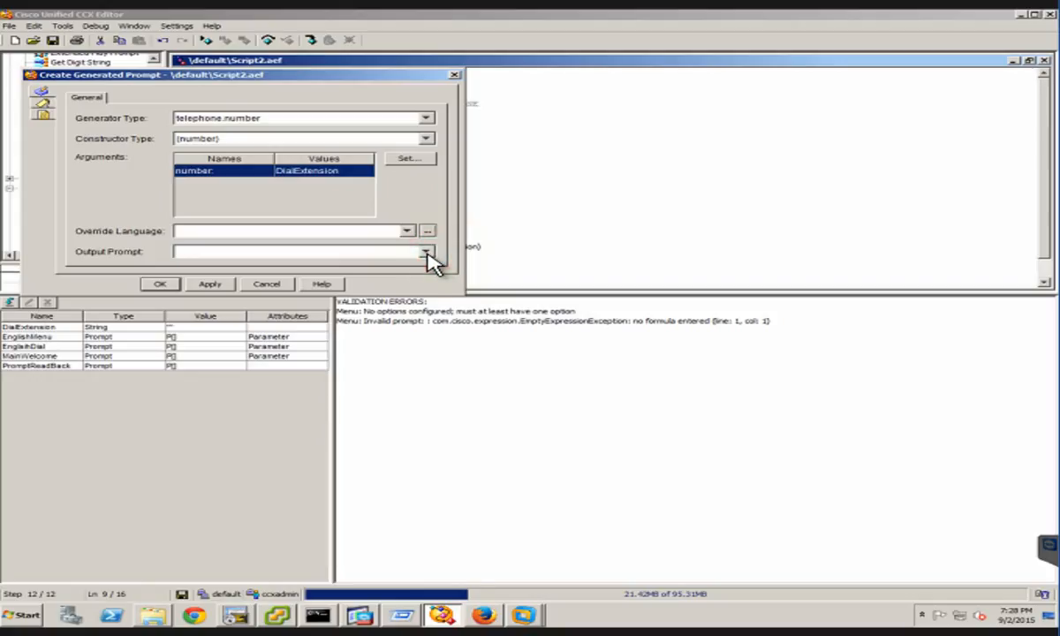
left_click(119, 244)
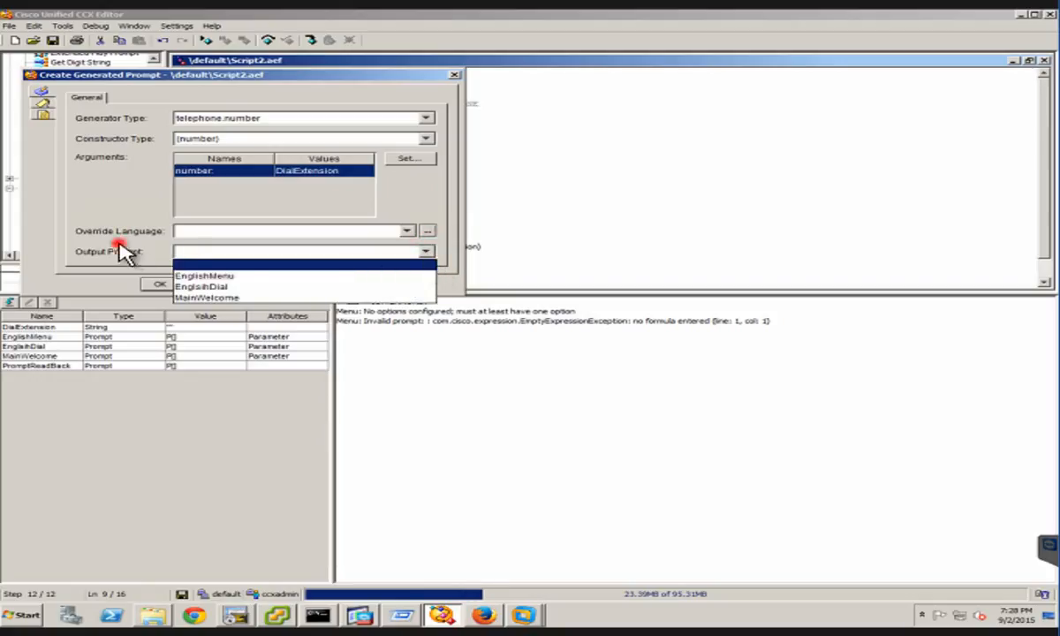
left_click(155, 282)
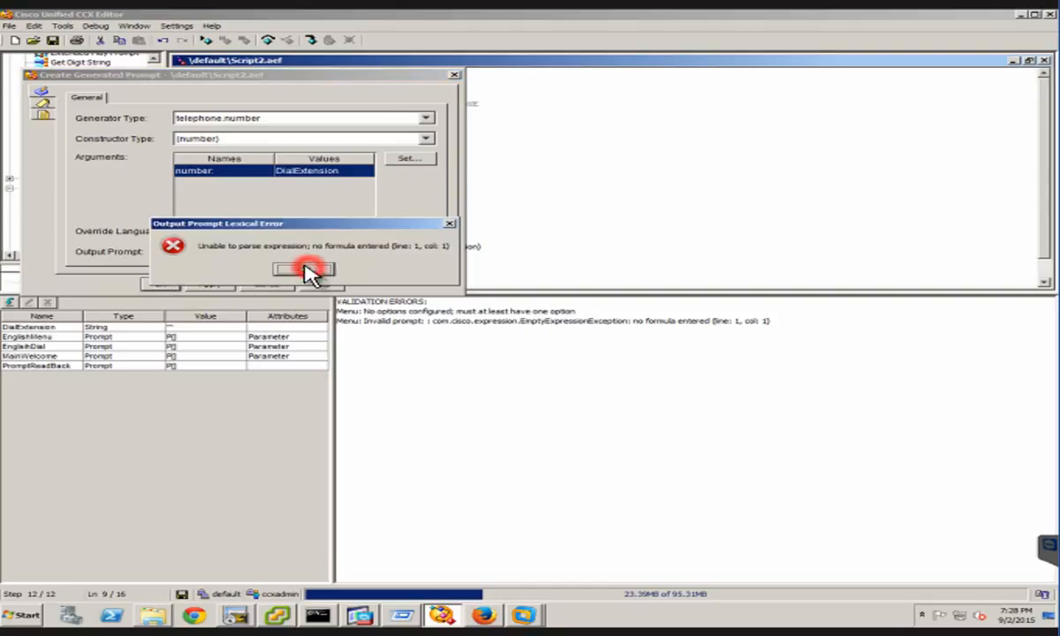
left_click(147, 288)
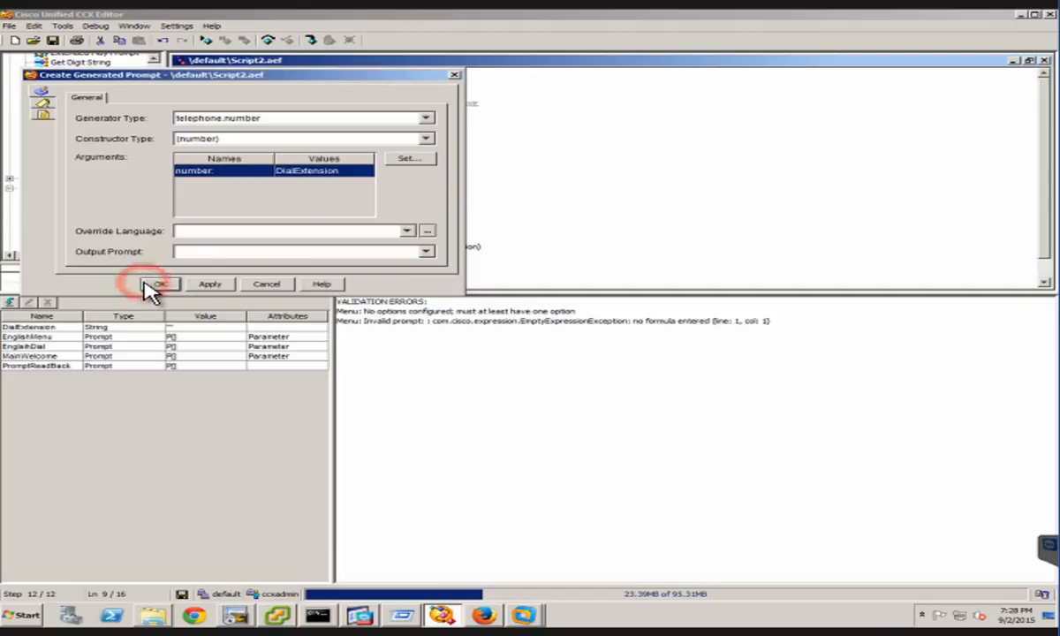
left_click(300, 269)
left_click(289, 273)
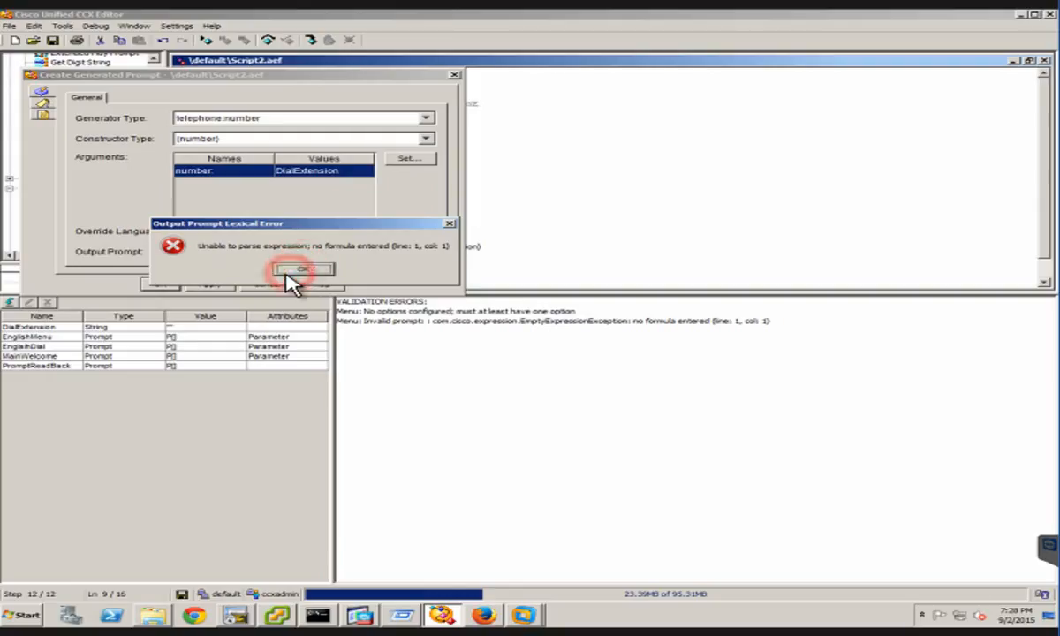
left_click(287, 270)
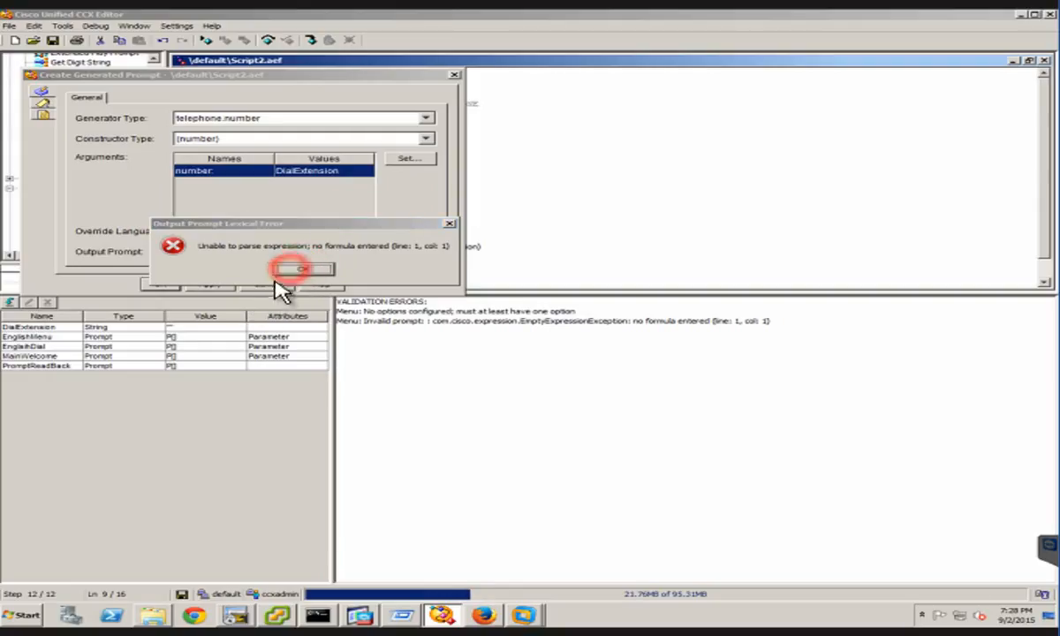
left_click(267, 283)
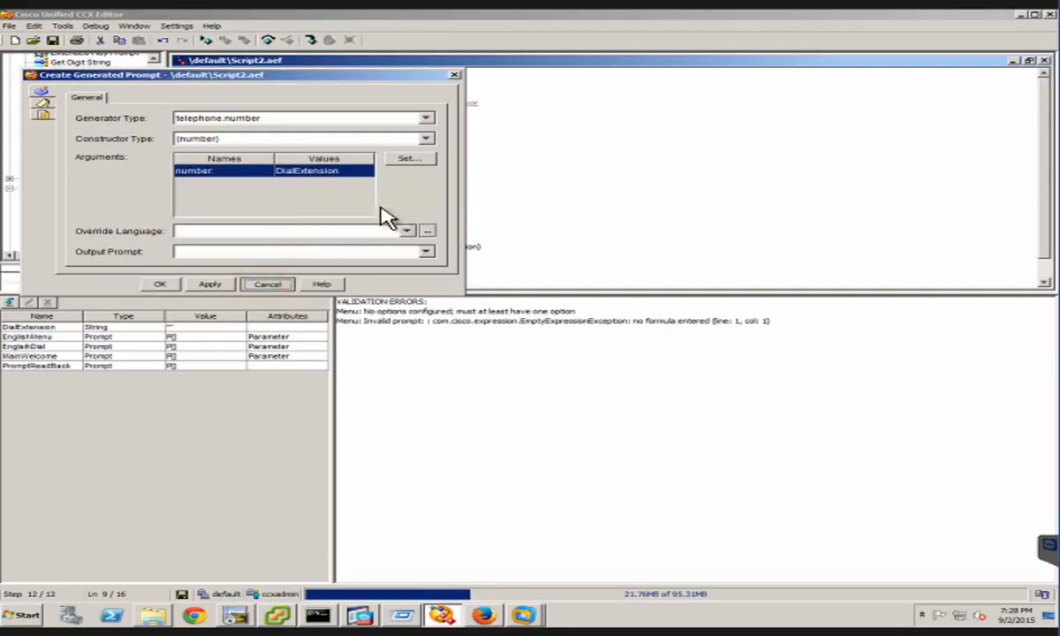
Reopen the Create Generated Prompt step's properties and choose telephone.number as the generator type
left_click(307, 236)
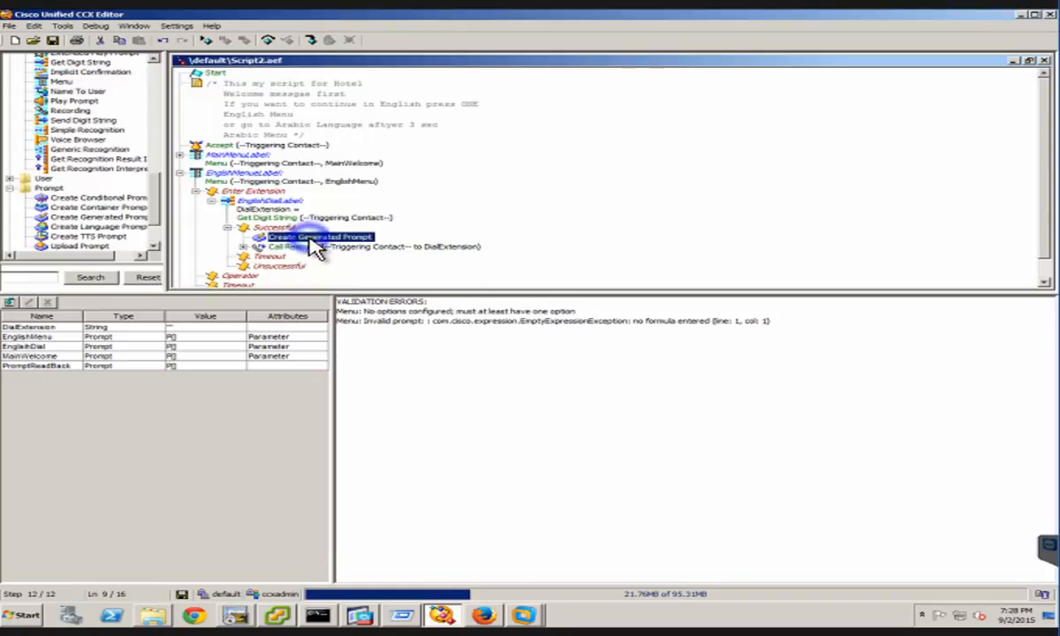
right_click(369, 256)
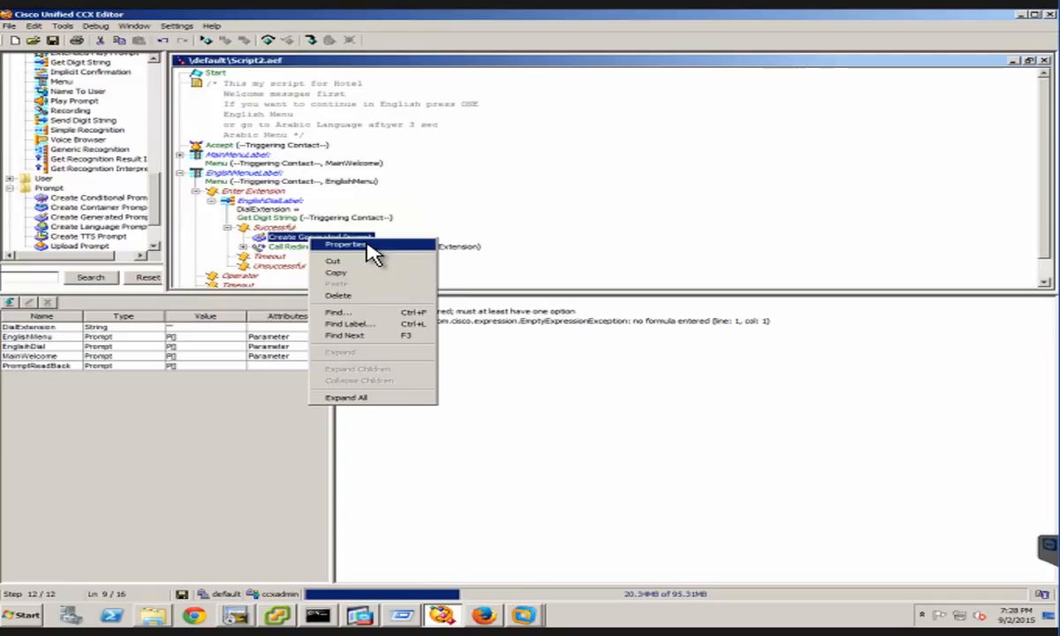
left_click(368, 247)
left_click(278, 118)
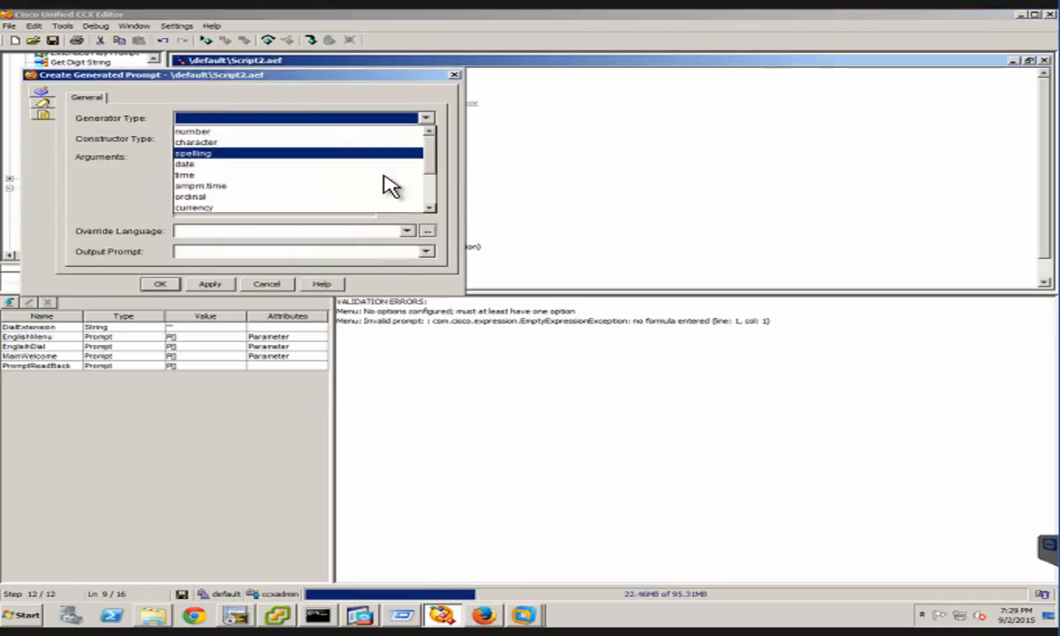
left_click(415, 176)
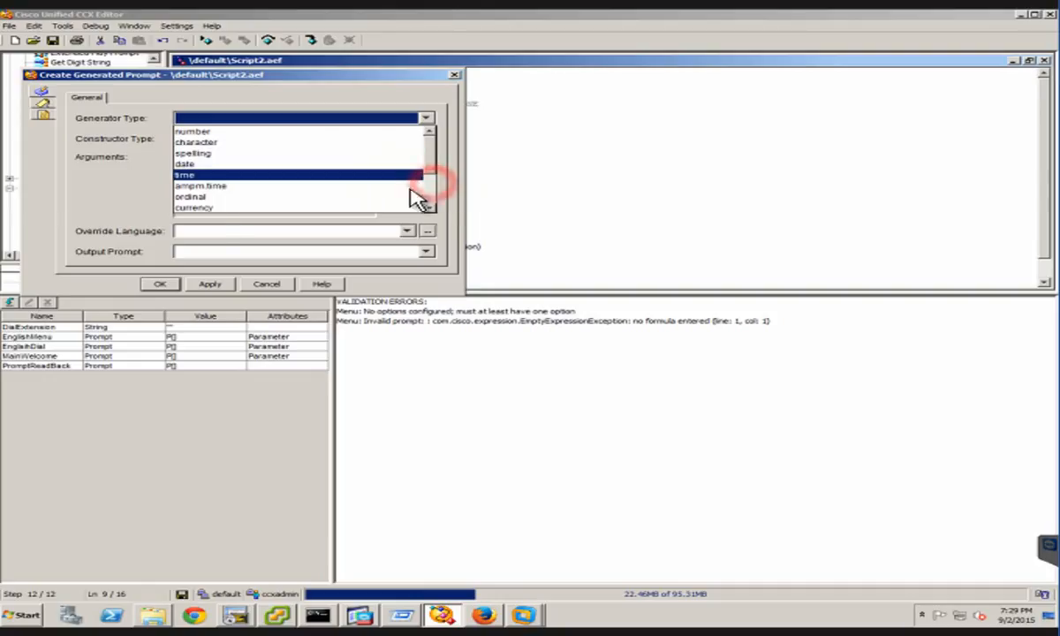
scroll(228, 199, "down", 2)
left_click(240, 172)
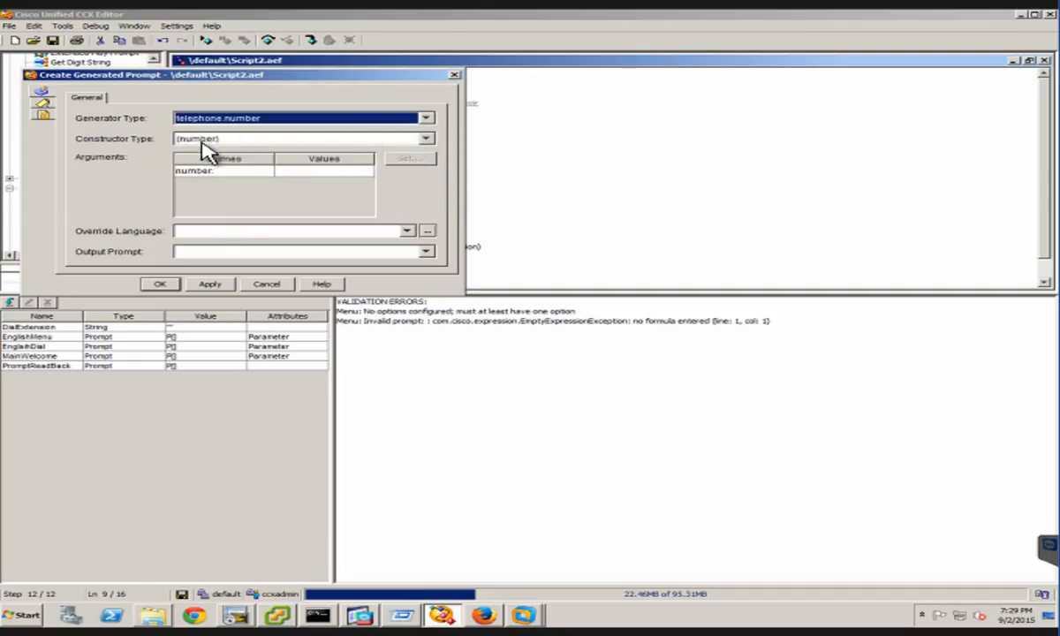
Set the number argument of the telephone.number generated prompt to the DialExtension variable
left_click(209, 174)
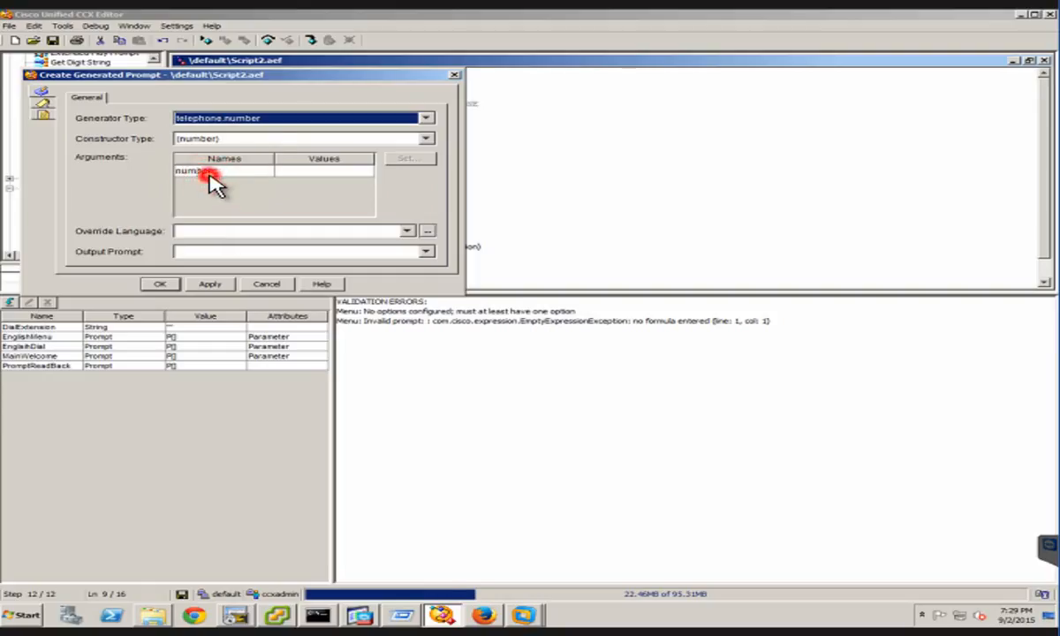
left_click(211, 174)
left_click(411, 160)
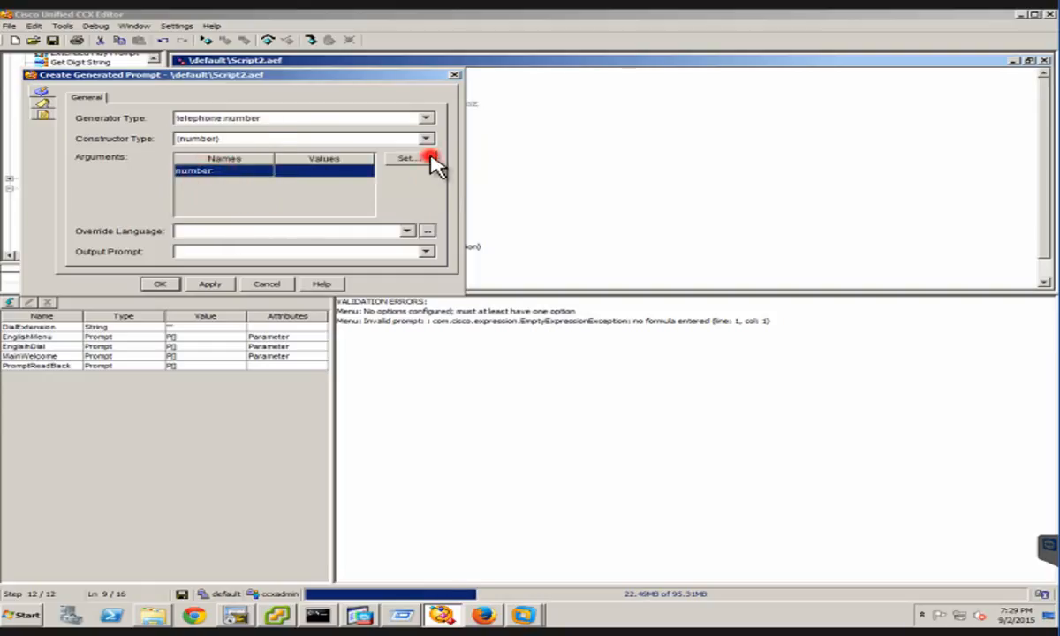
left_click(358, 187)
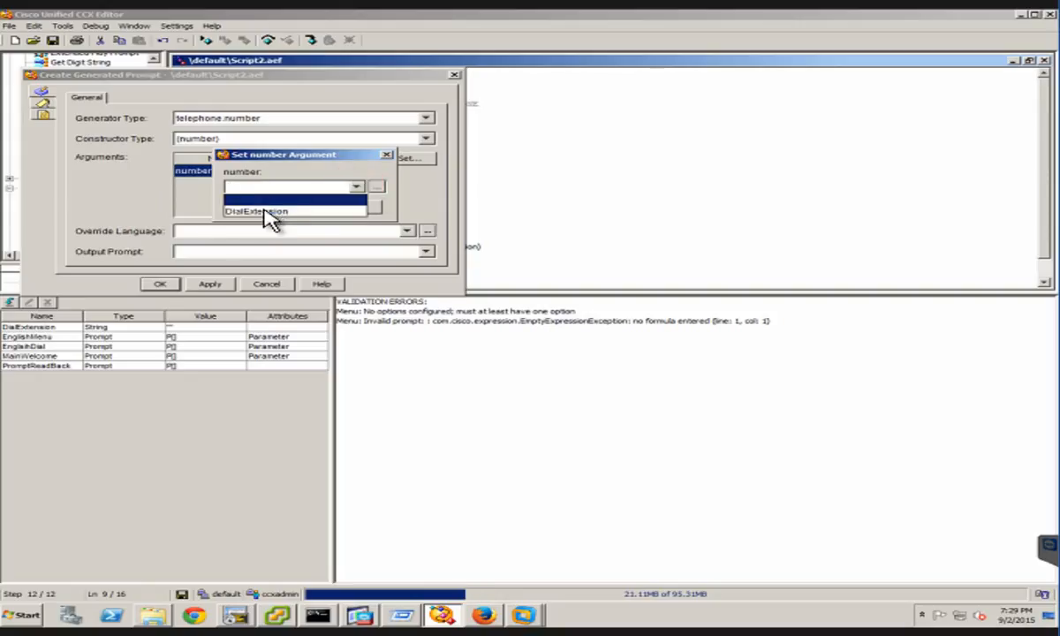
left_click(271, 215)
left_click(309, 209)
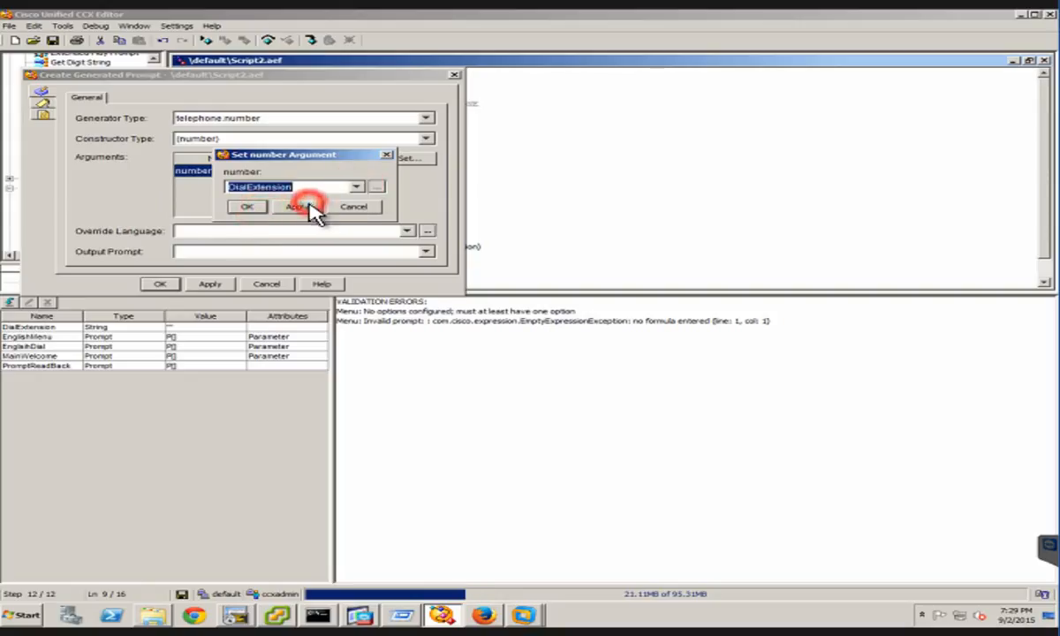
left_click(251, 211)
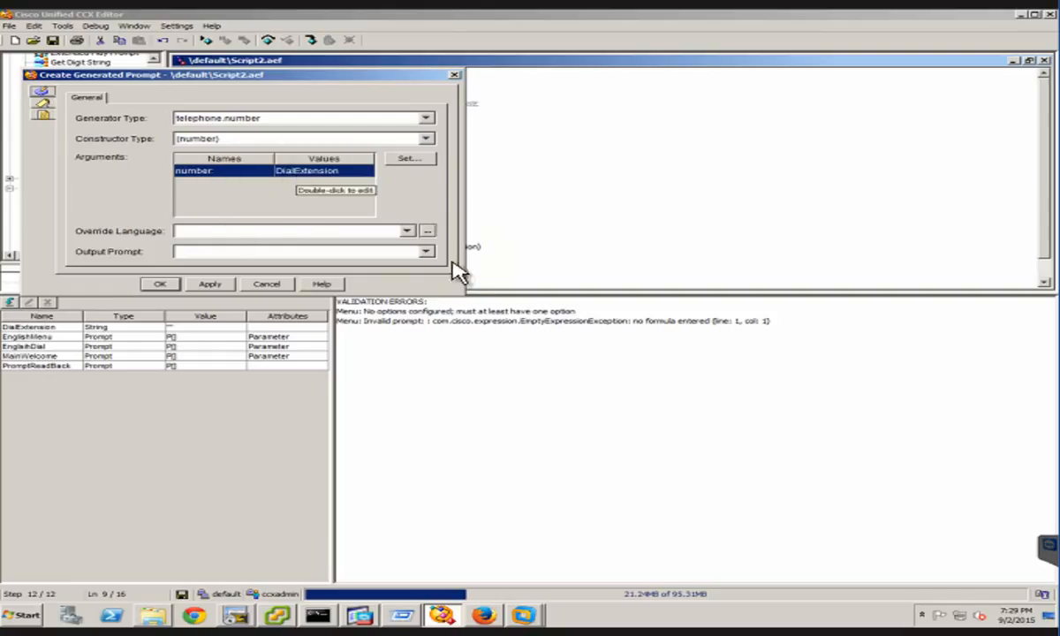
Choose PromptReadBack as the generated prompt's output prompt and confirm the Create Generated Prompt settings
left_click(427, 252)
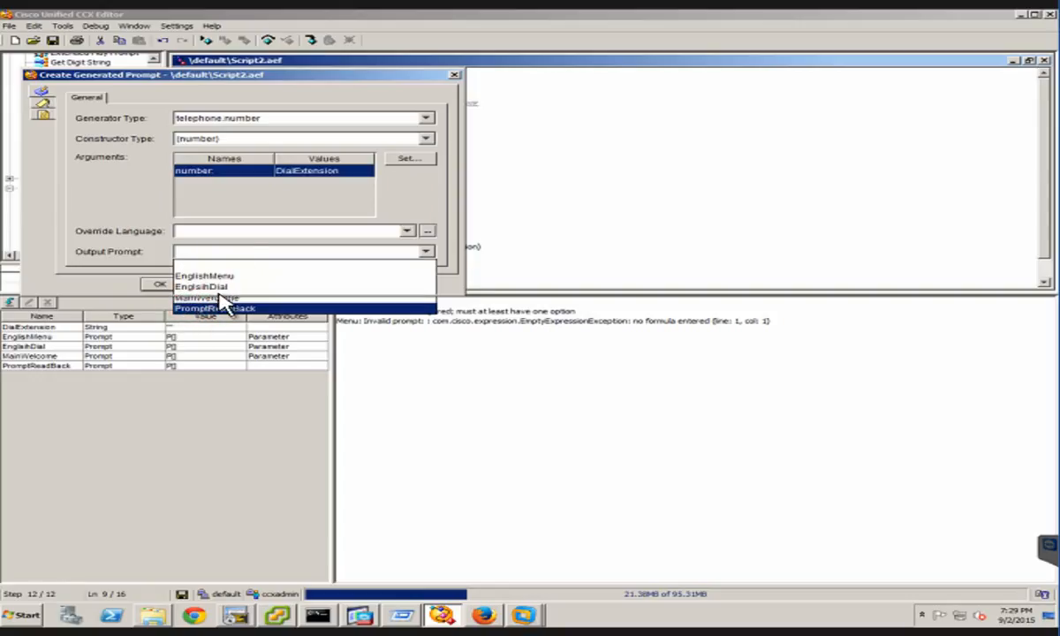
left_click(228, 311)
left_click(212, 284)
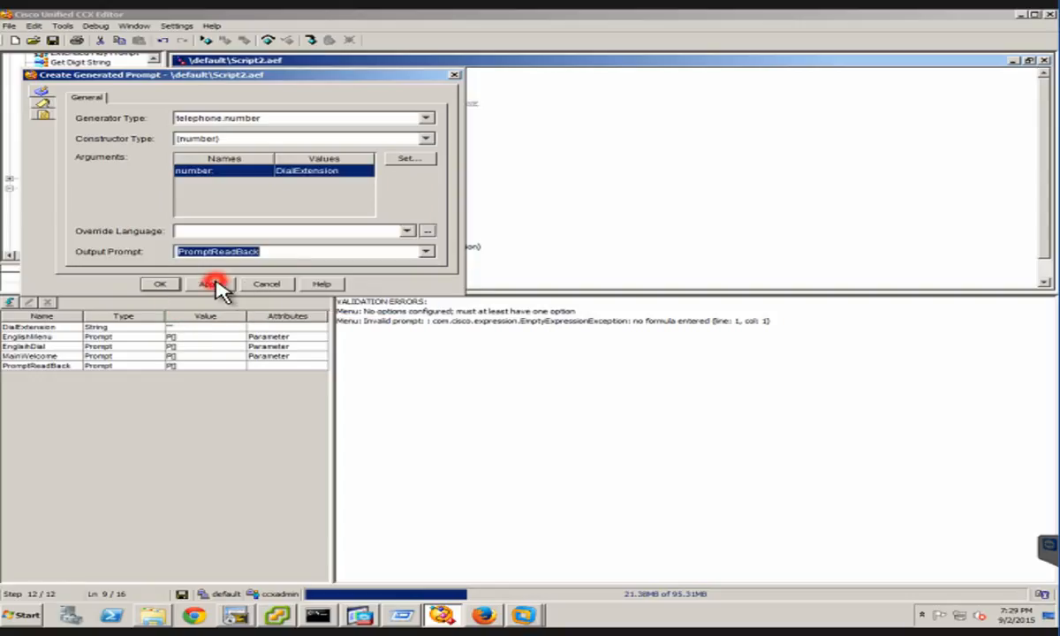
left_click(168, 282)
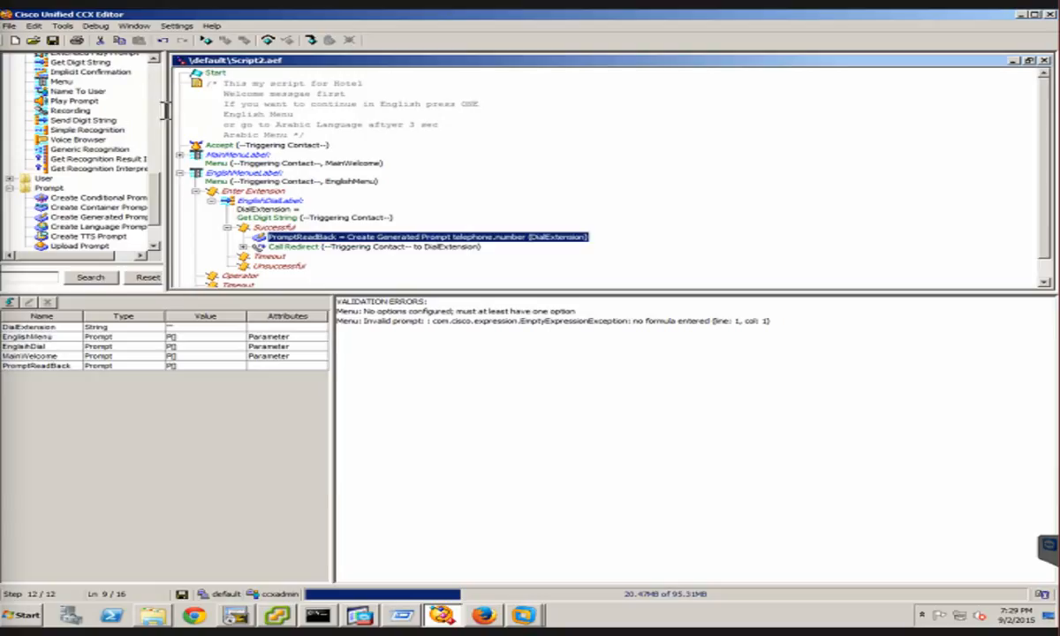
Insert a Play Prompt step between Create Generated Prompt and Call Redirect, and set its prompt to PromptReadBack
left_click(63, 101)
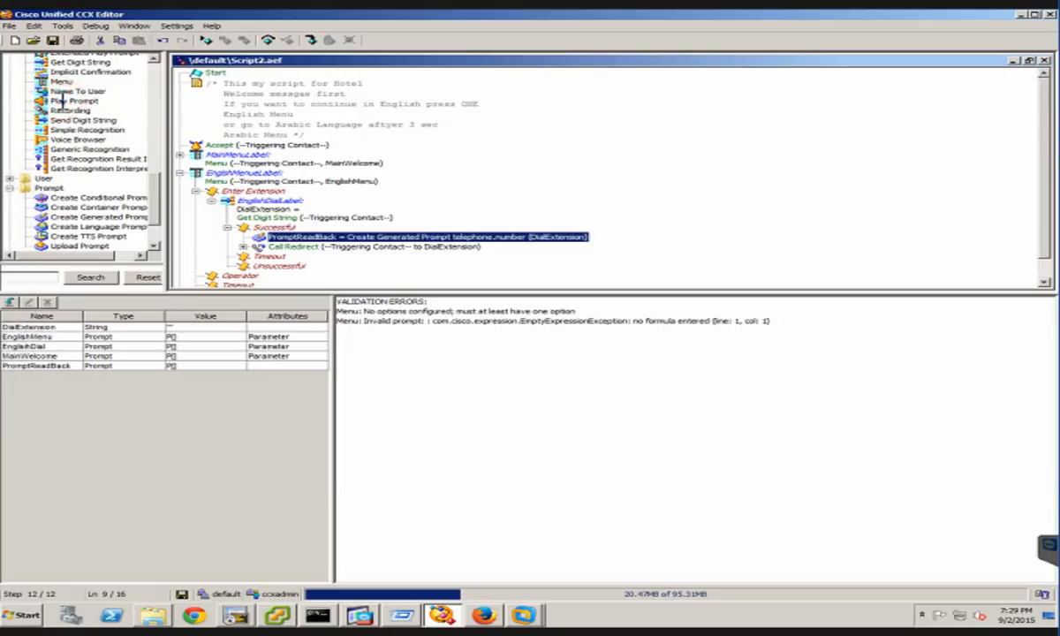
left_click_drag(61, 99, 337, 247)
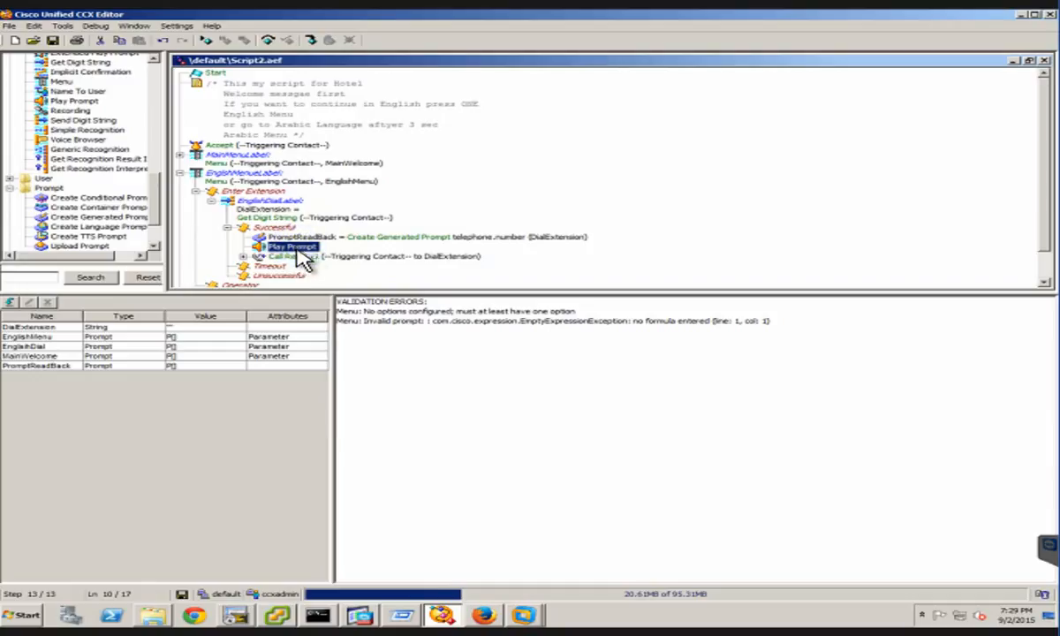
right_click(297, 248)
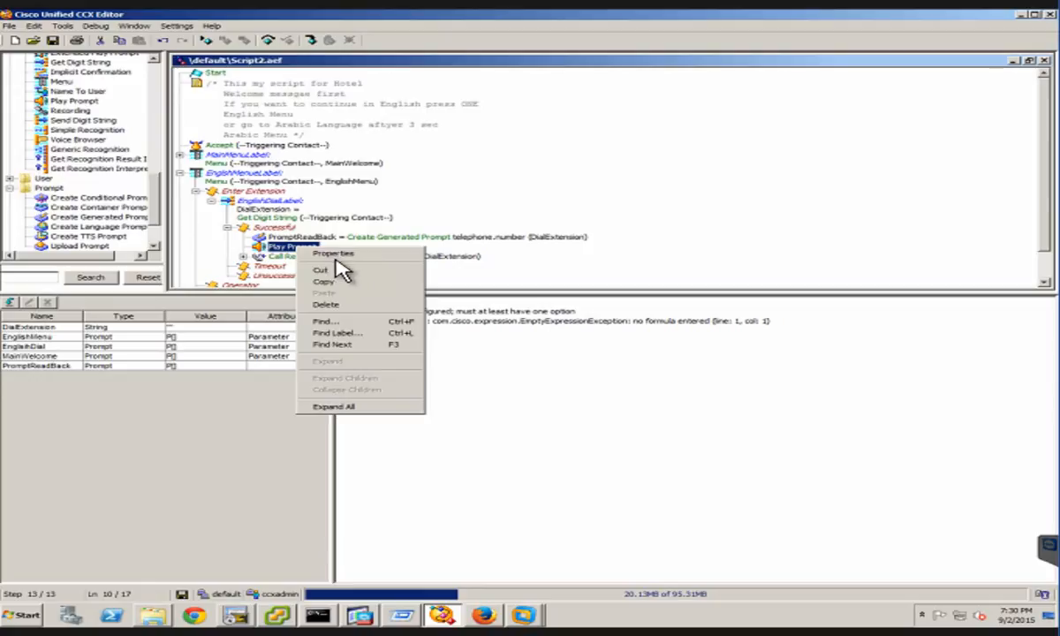
left_click(332, 255)
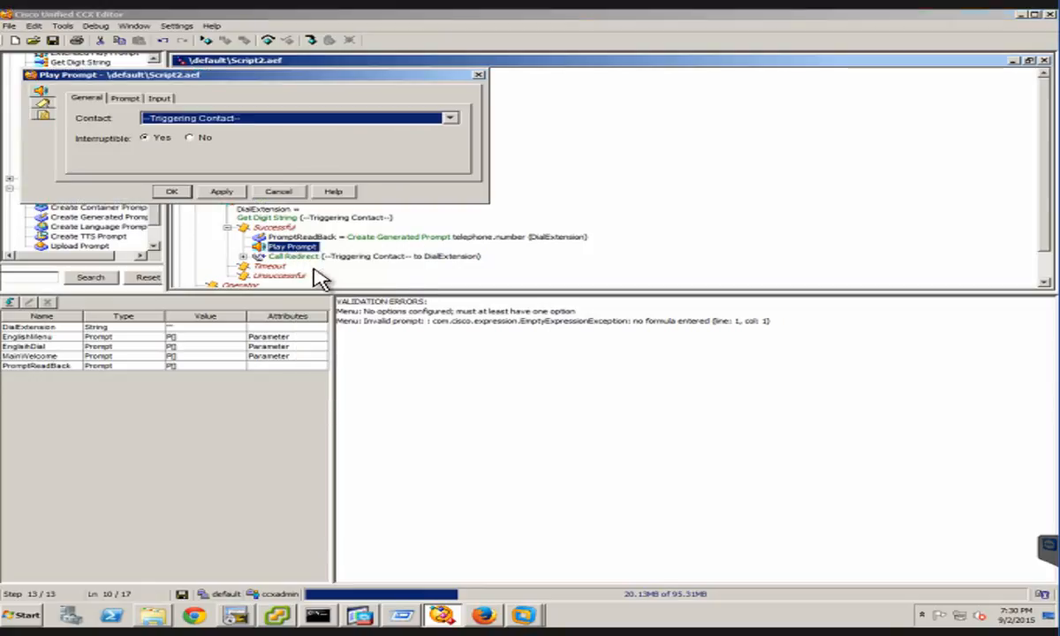
left_click(128, 101)
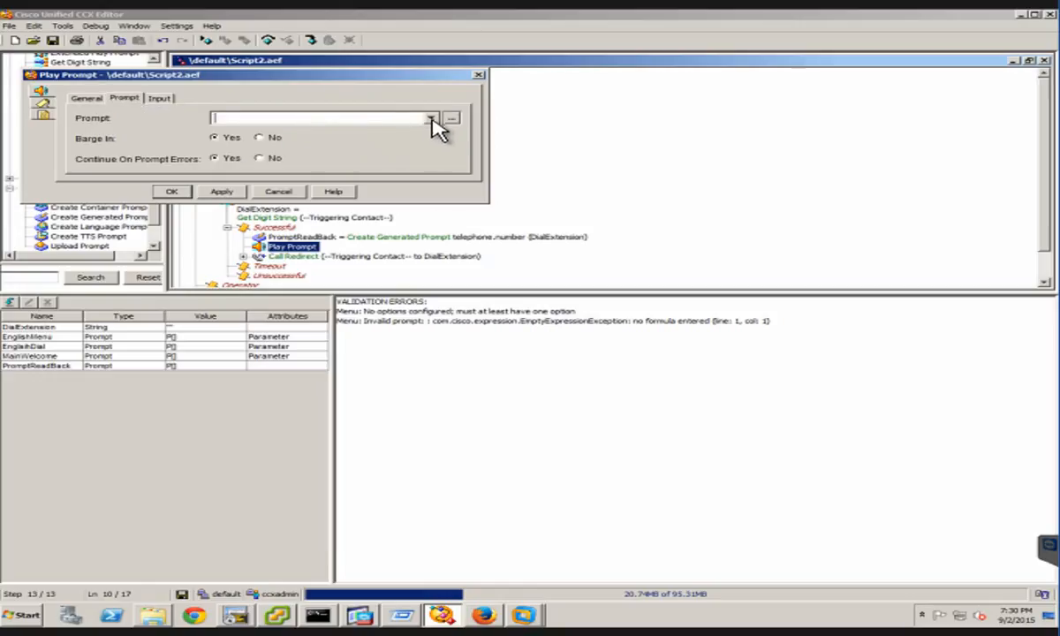
left_click(430, 118)
left_click(238, 187)
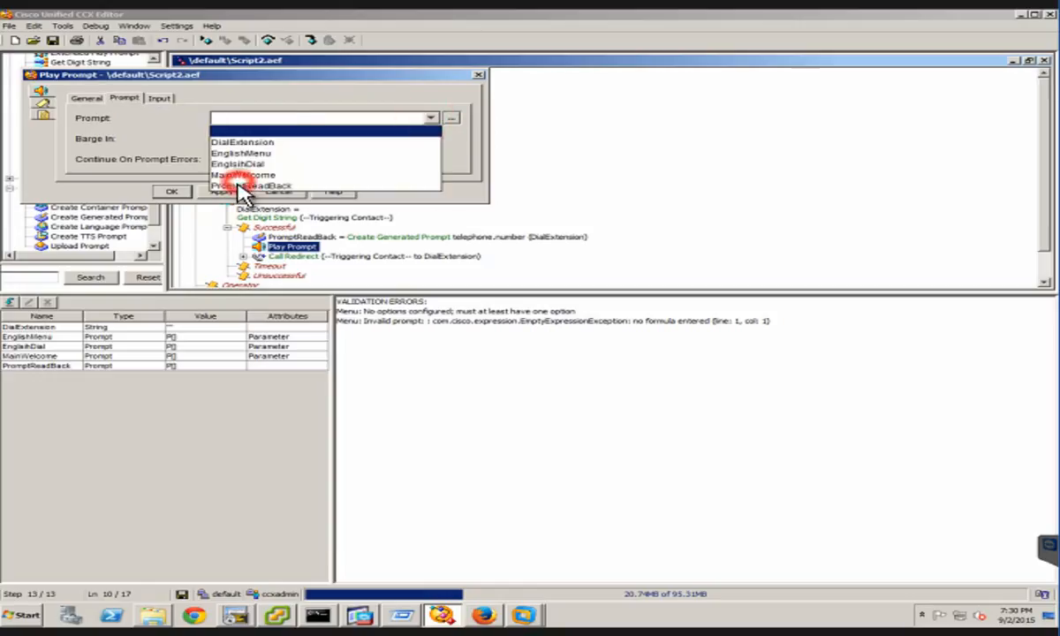
left_click(231, 191)
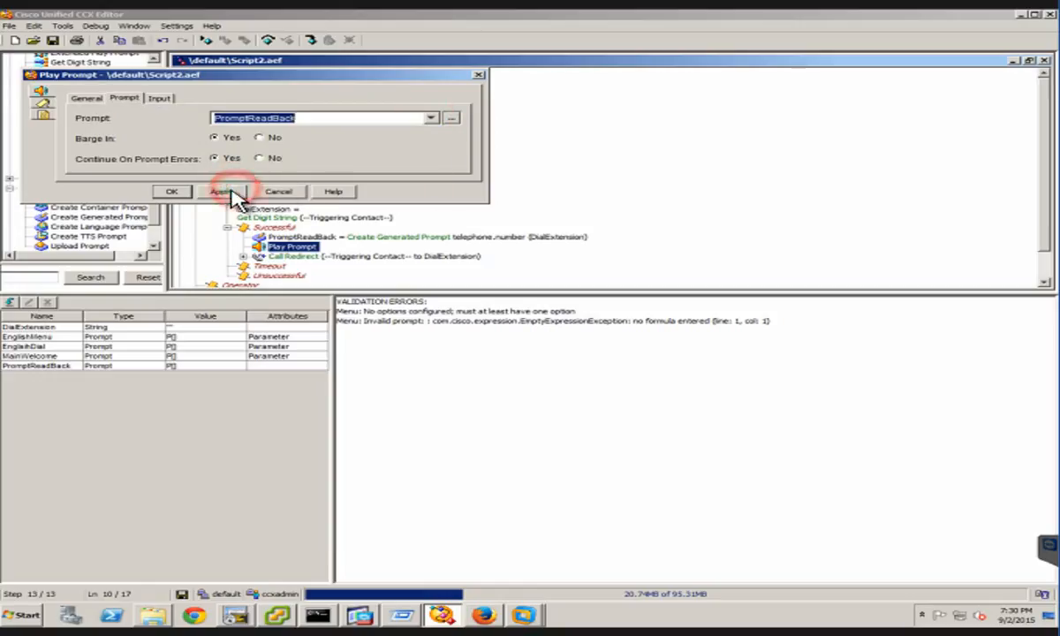
left_click(174, 192)
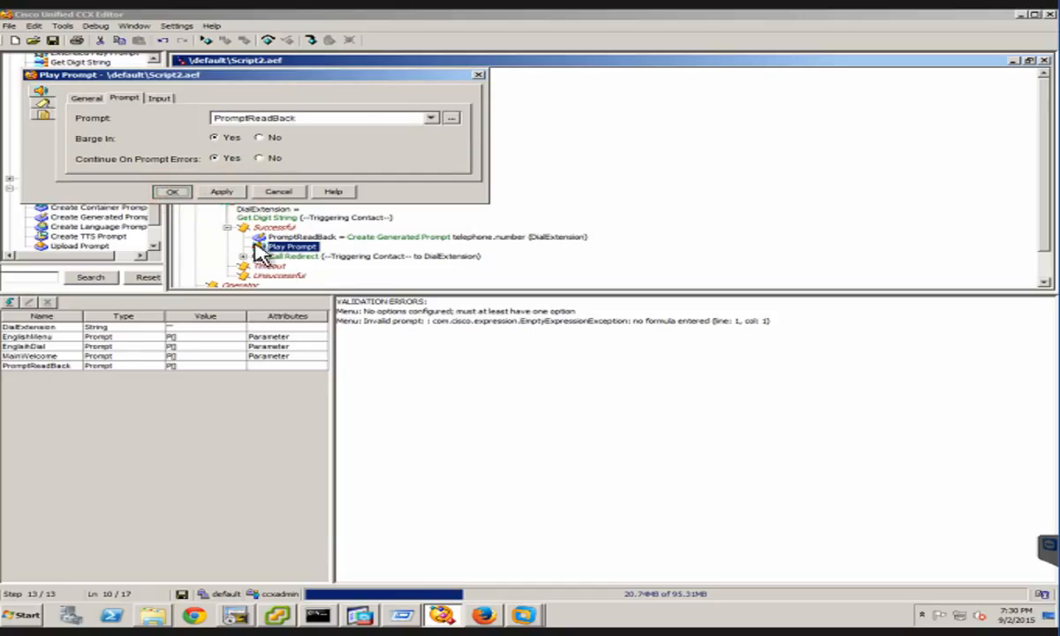
Save the script and validate it
left_click(53, 43)
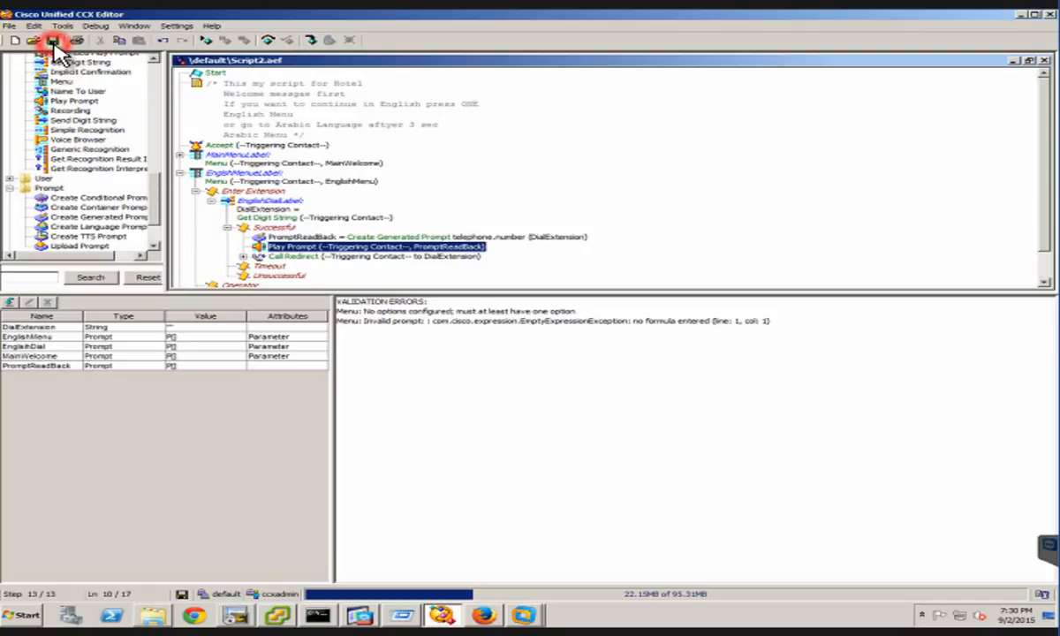
left_click(60, 27)
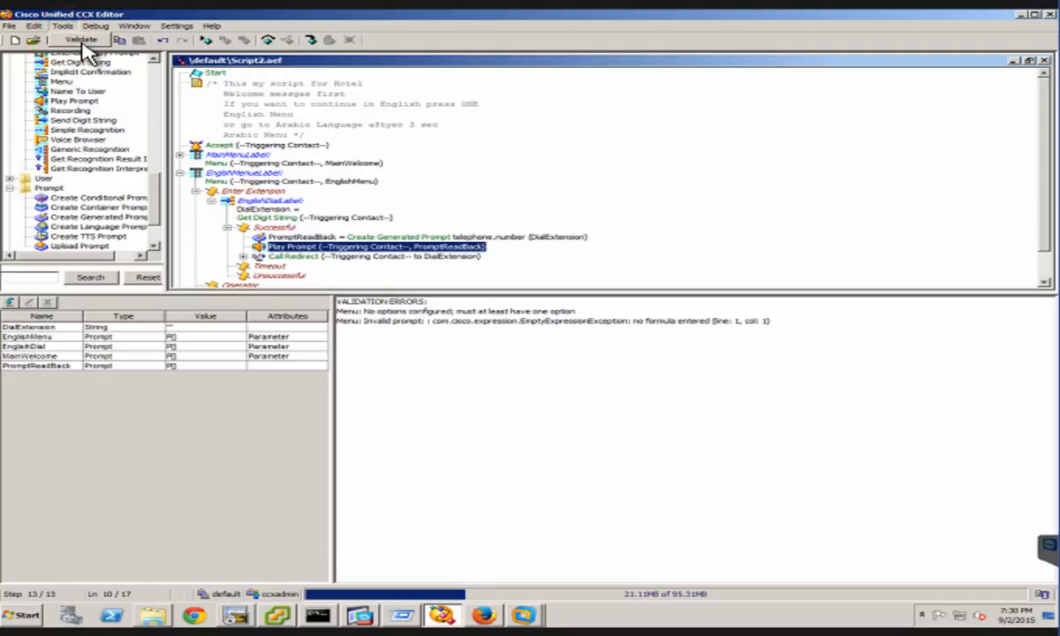
left_click(82, 40)
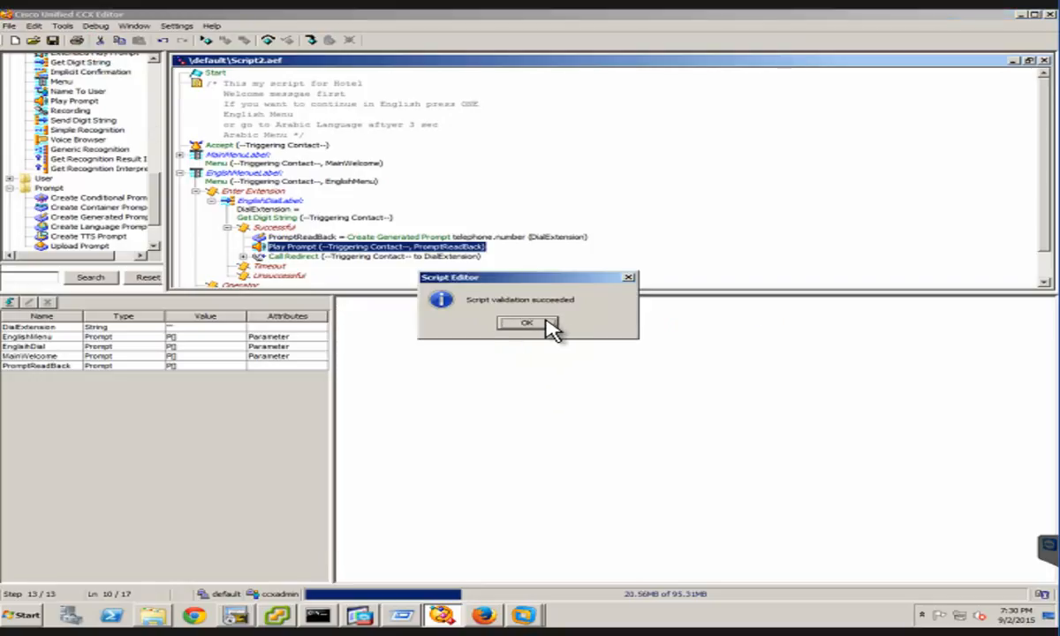
left_click(549, 325)
left_click(548, 325)
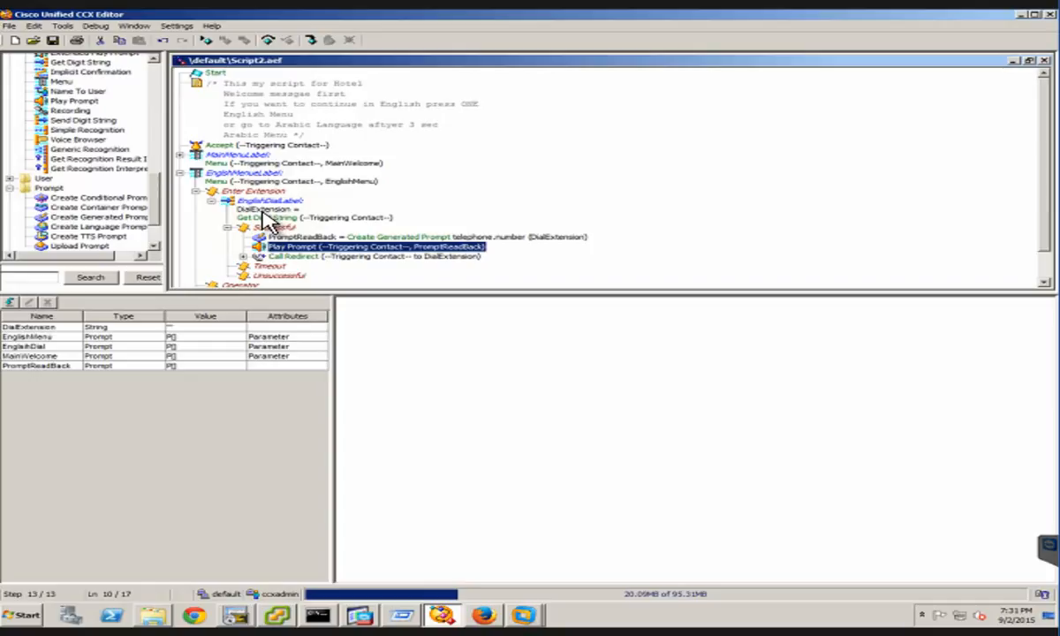
Collapse the Enter Extension branch of the English menu and select the Operator branch
left_click(305, 258)
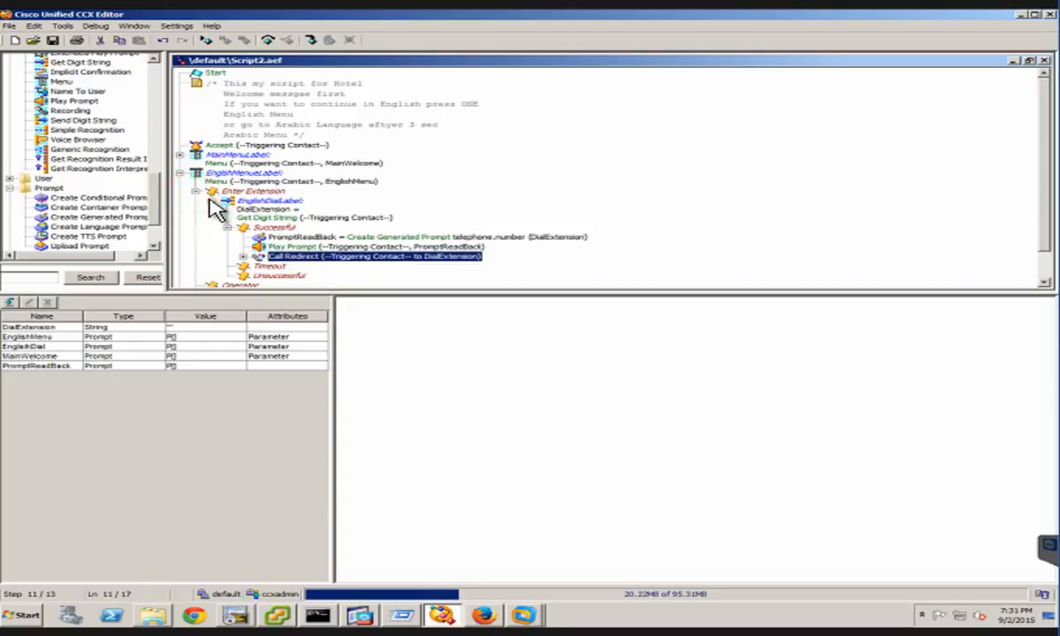
double_click(235, 192)
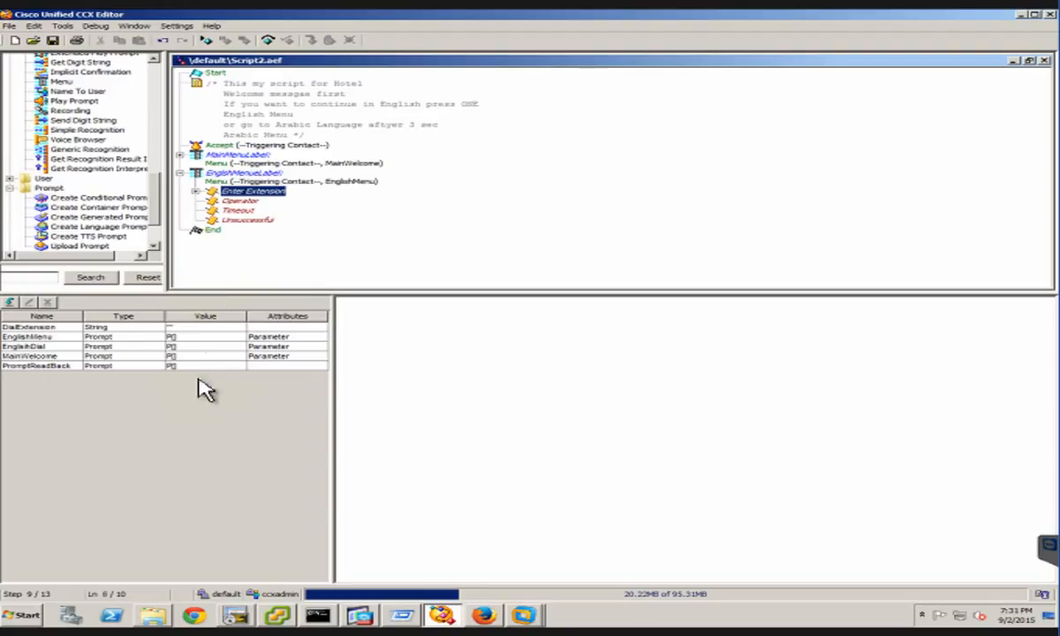
key("Down")
left_click(168, 417)
Create a new String variable named Operator with the value "8201"
left_click(10, 303)
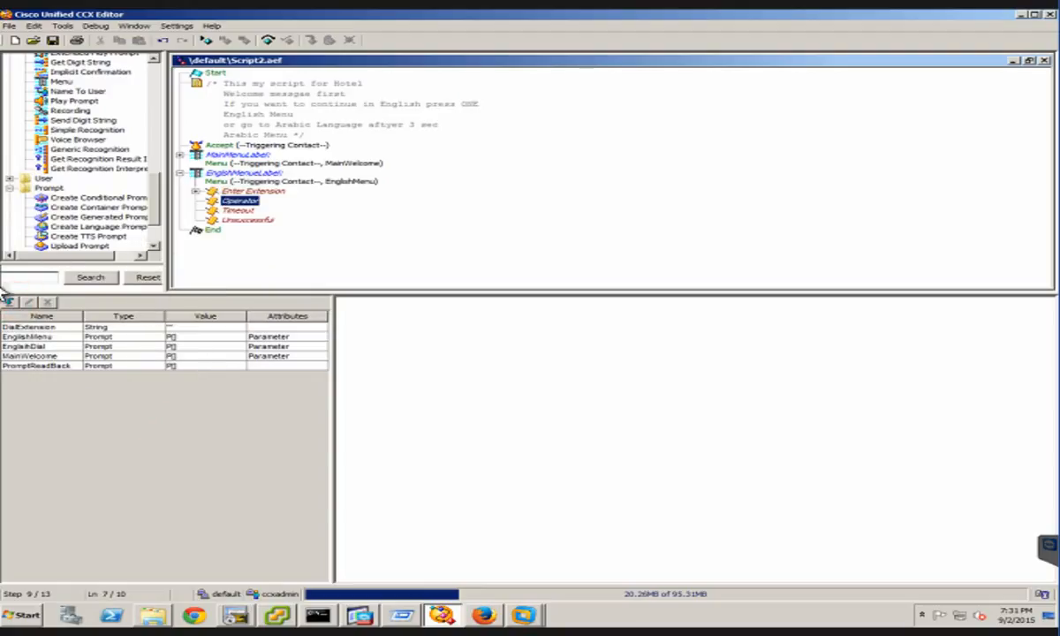
left_click(10, 303)
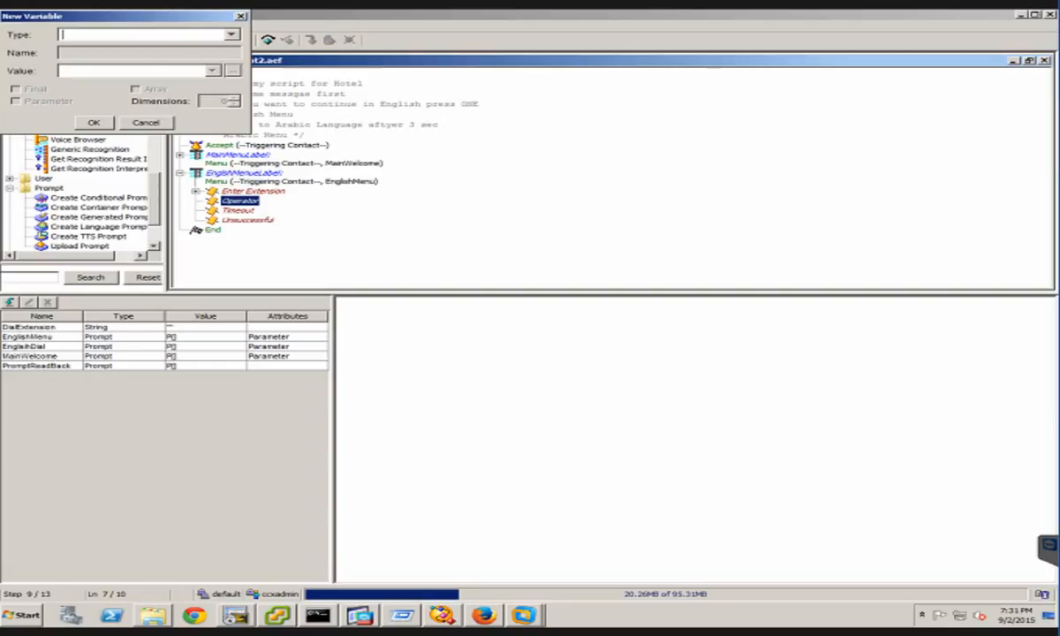
left_click(163, 36)
type("String")
key("Tab")
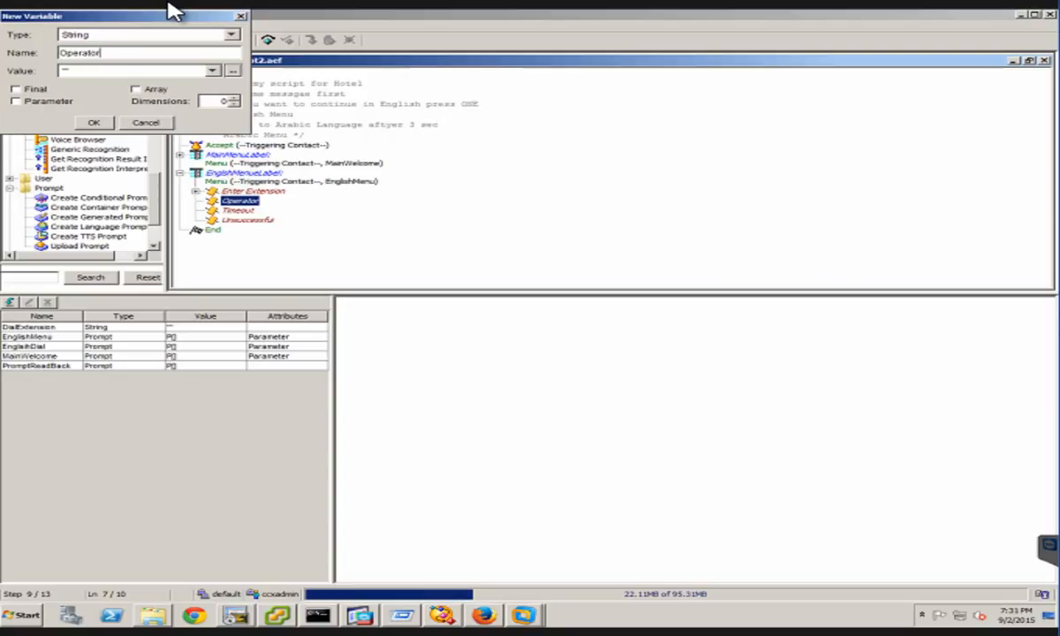
left_click(122, 70)
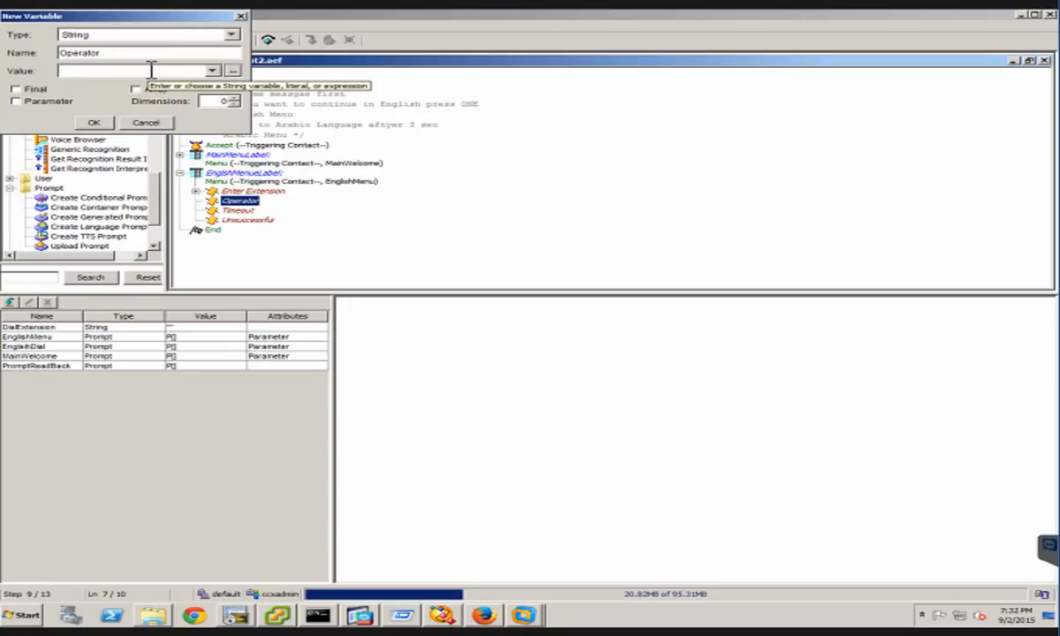
type("\"")
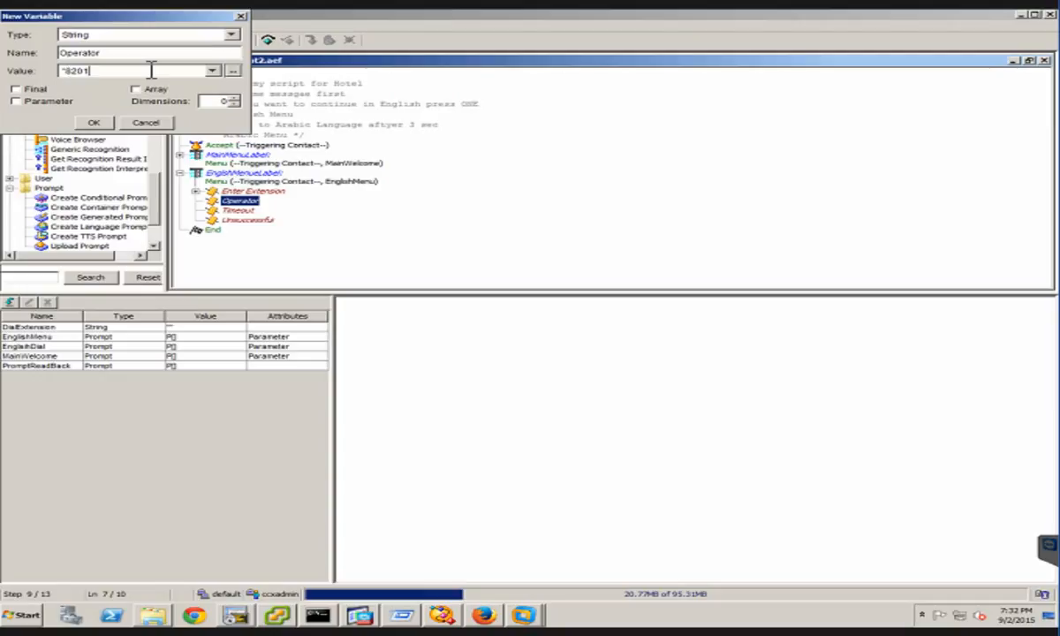
type("8201\"")
left_click(95, 123)
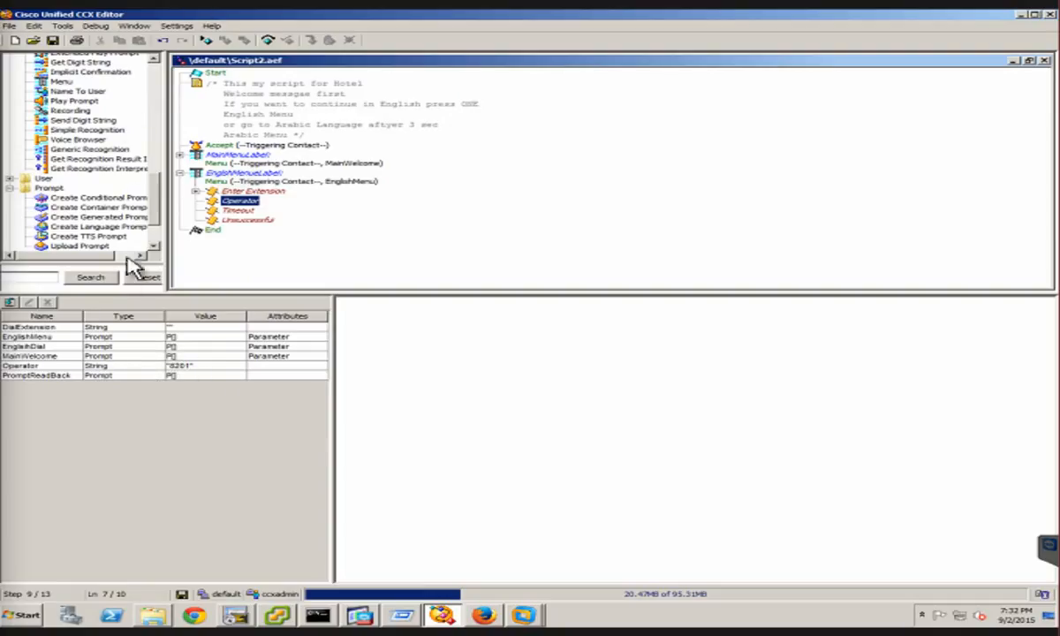
Add a Call Redirect step under the English menu's Operator branch
left_click(160, 88)
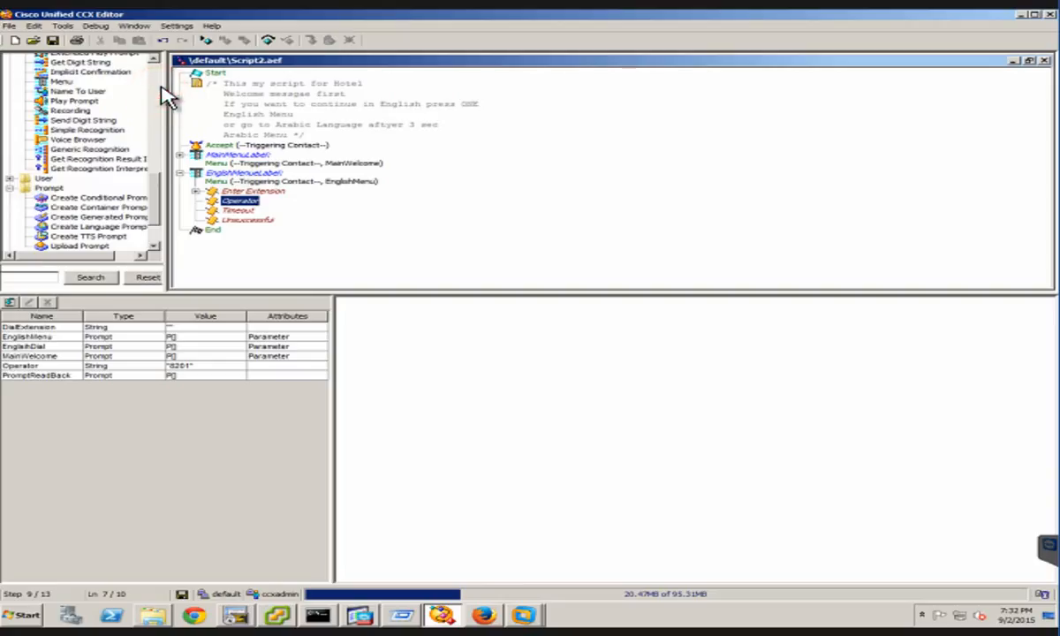
left_click(153, 127)
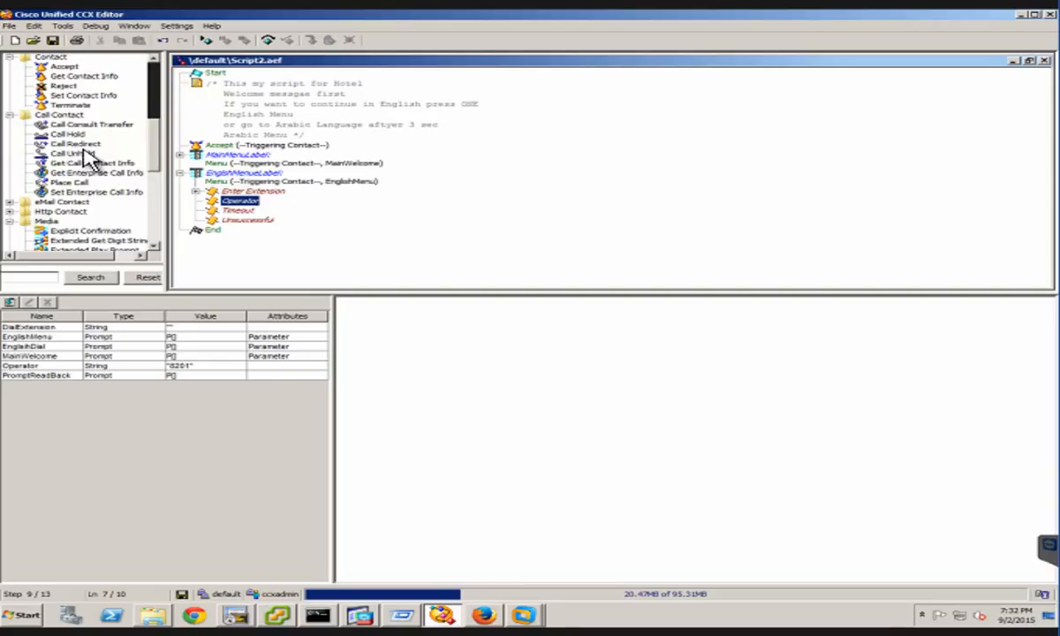
scroll(88, 150, "up", 8)
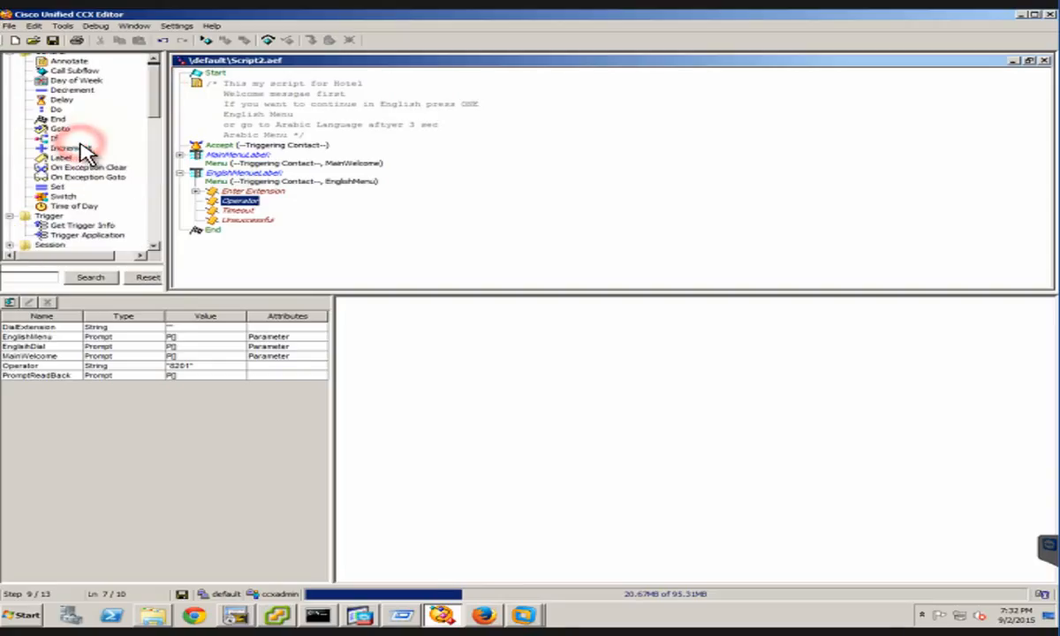
left_click(150, 132)
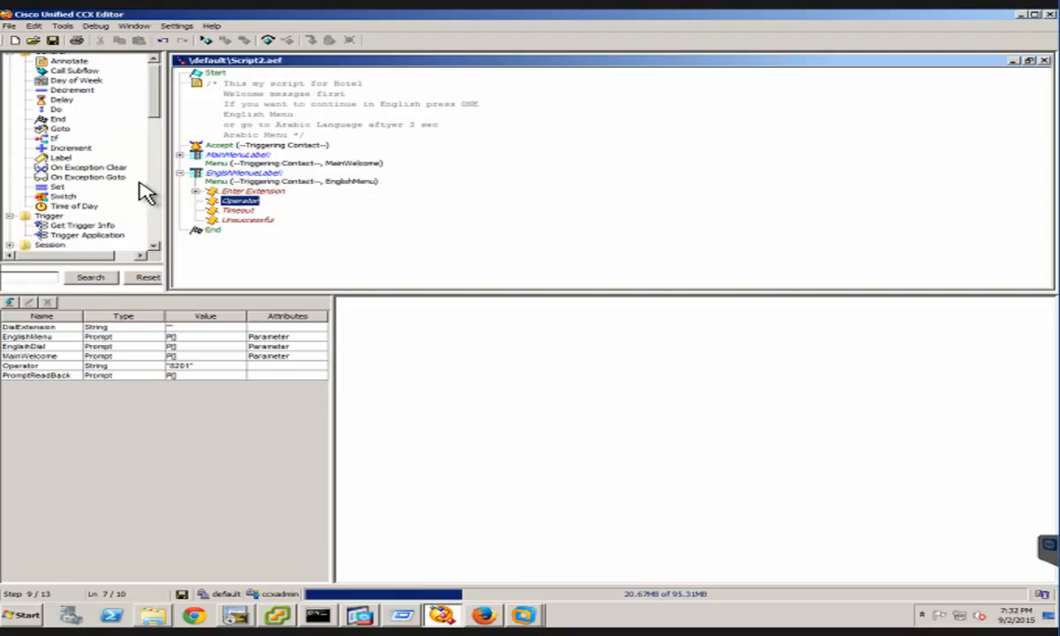
left_click(152, 124)
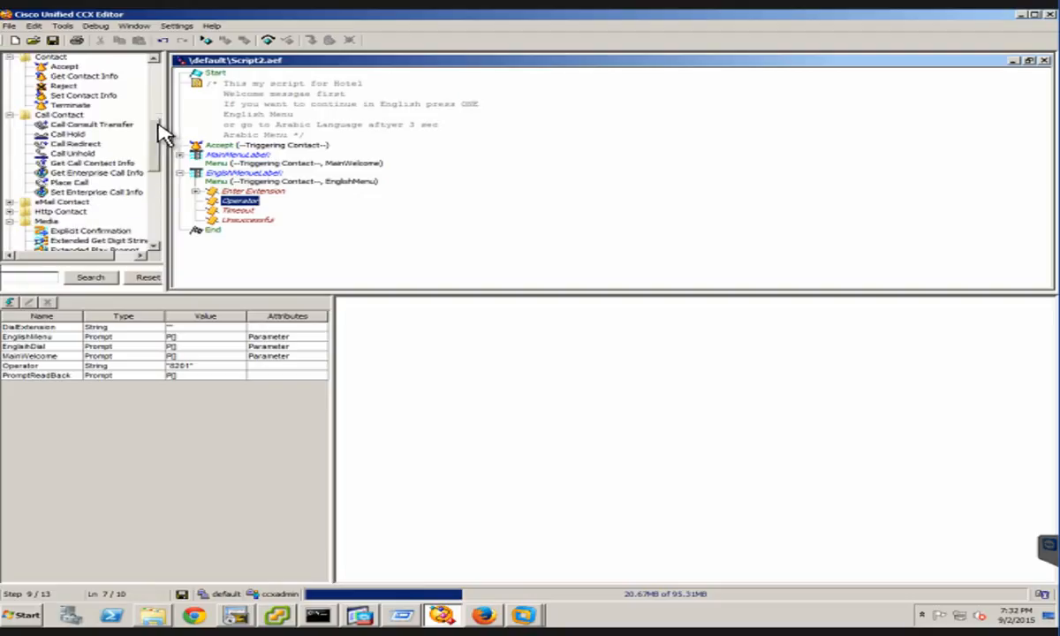
left_click(86, 144)
left_click(87, 145)
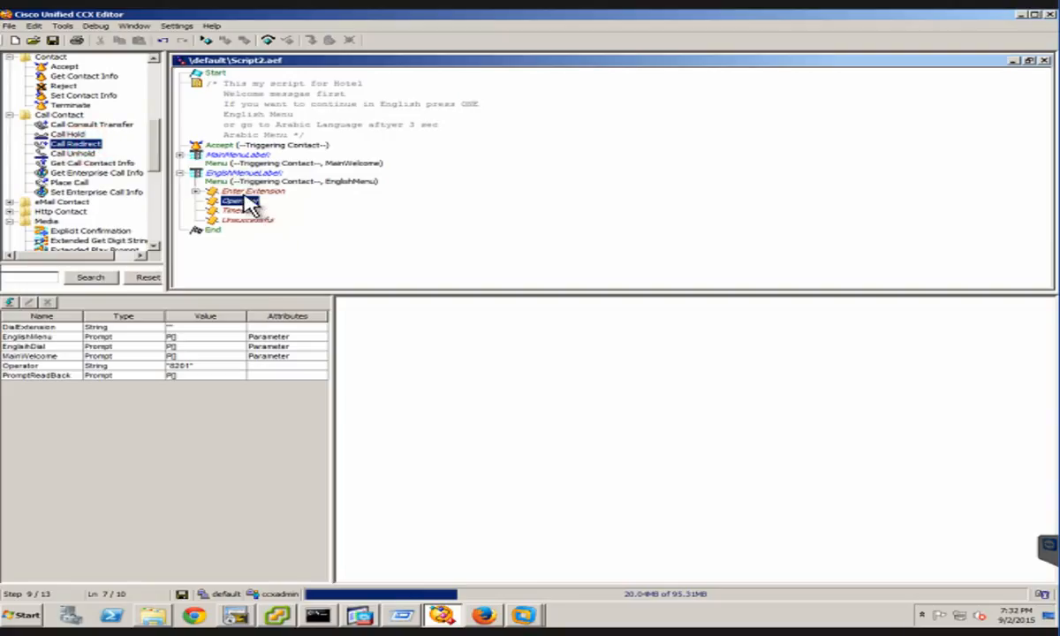
left_click_drag(244, 202, 249, 209)
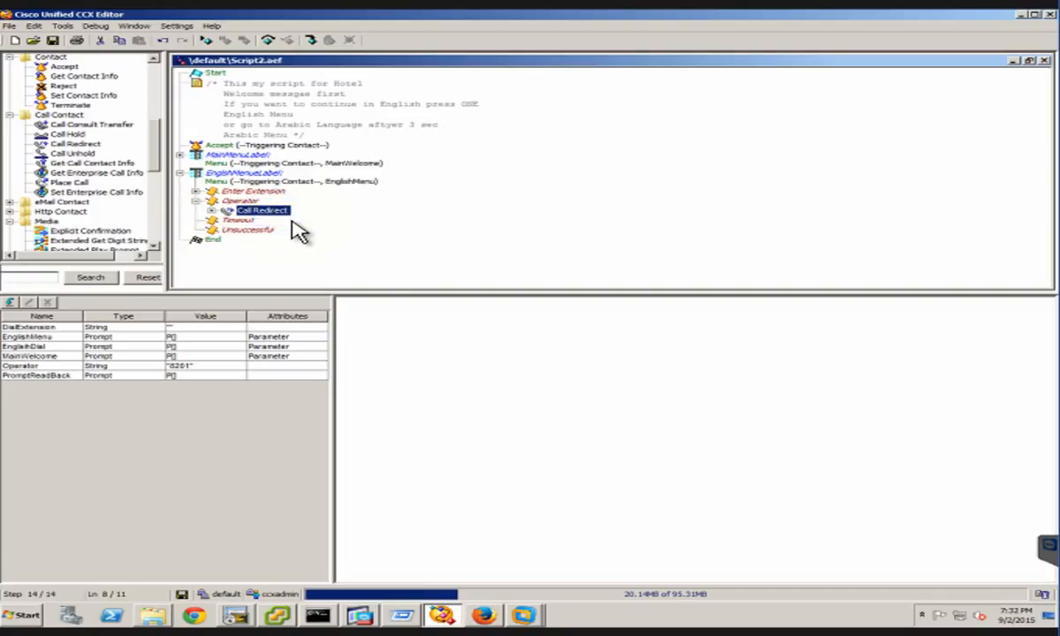
Set the destination of the Call Redirect step in the English menu's Operator branch to the Operator variable
right_click(273, 212)
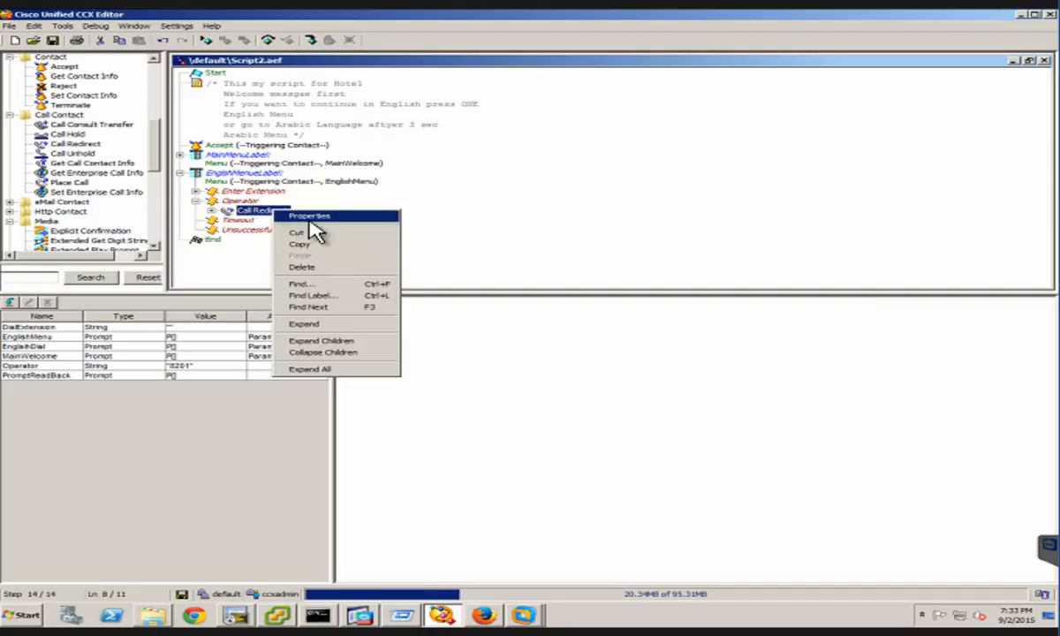
left_click(304, 215)
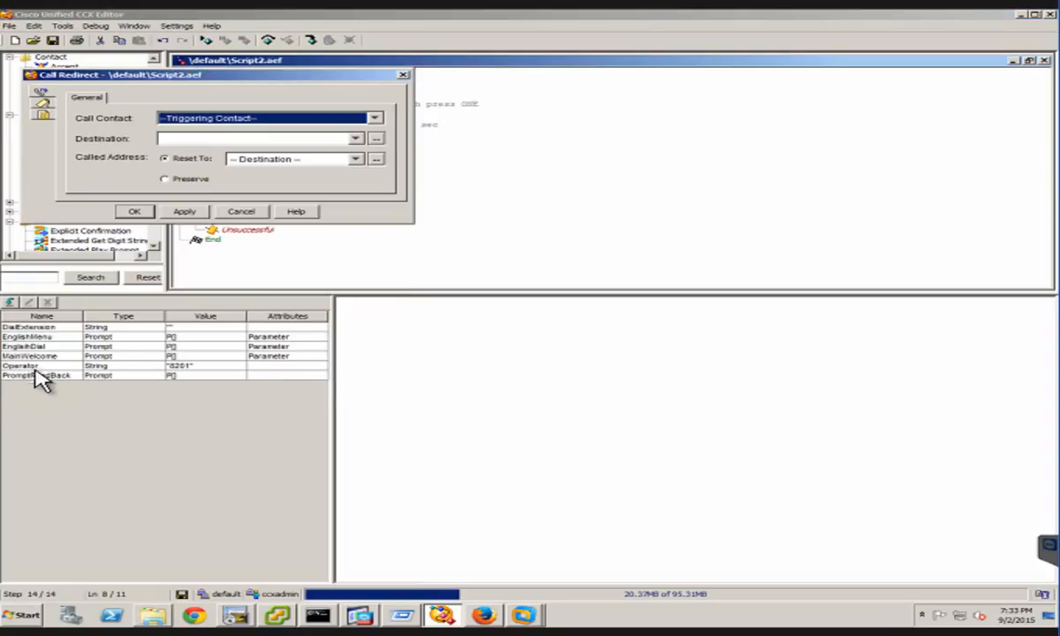
left_click(353, 139)
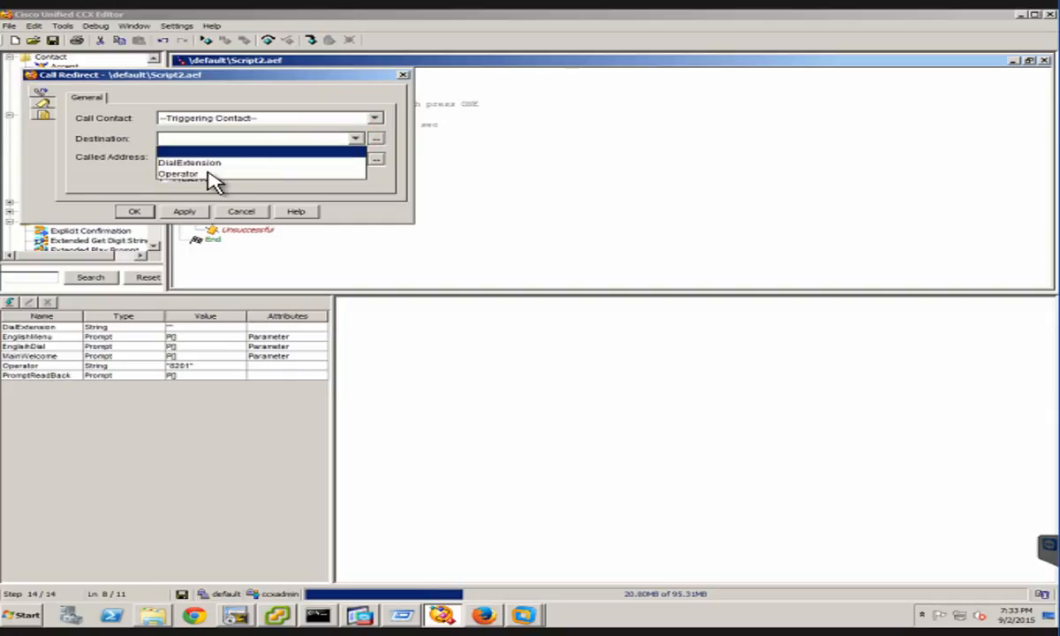
left_click(188, 174)
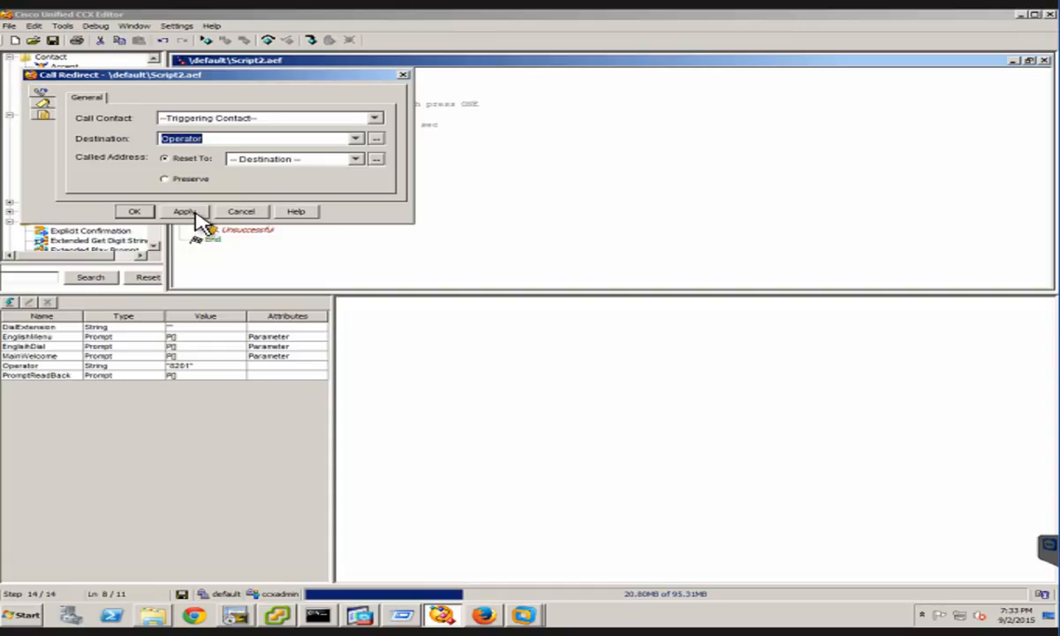
left_click(186, 211)
left_click(134, 213)
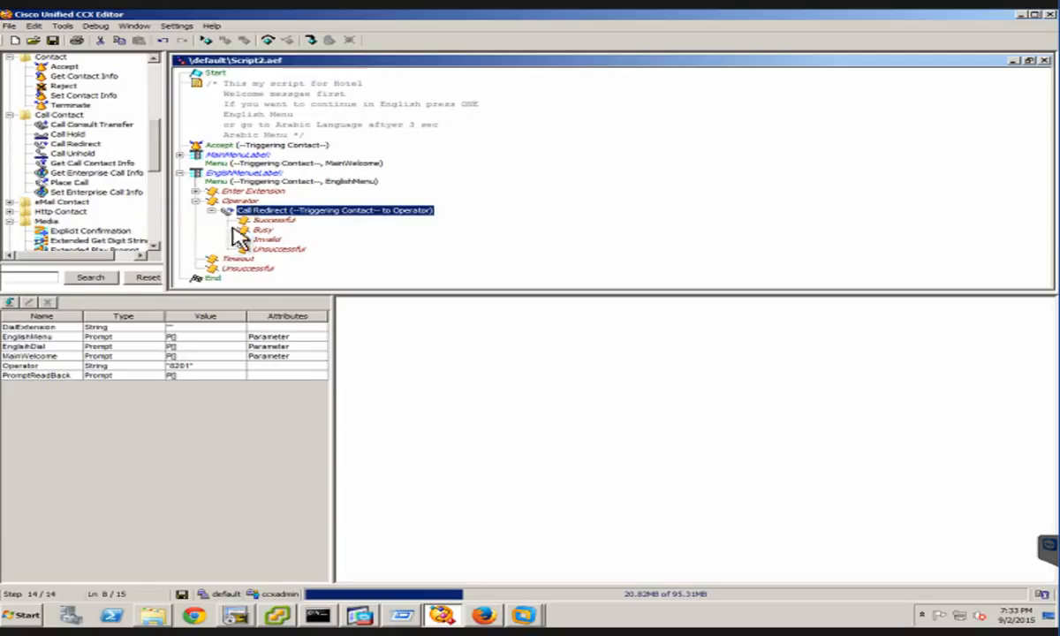
Collapse the English menu, paste a copy of it directly below, and expand the copy's branches
left_click(181, 174)
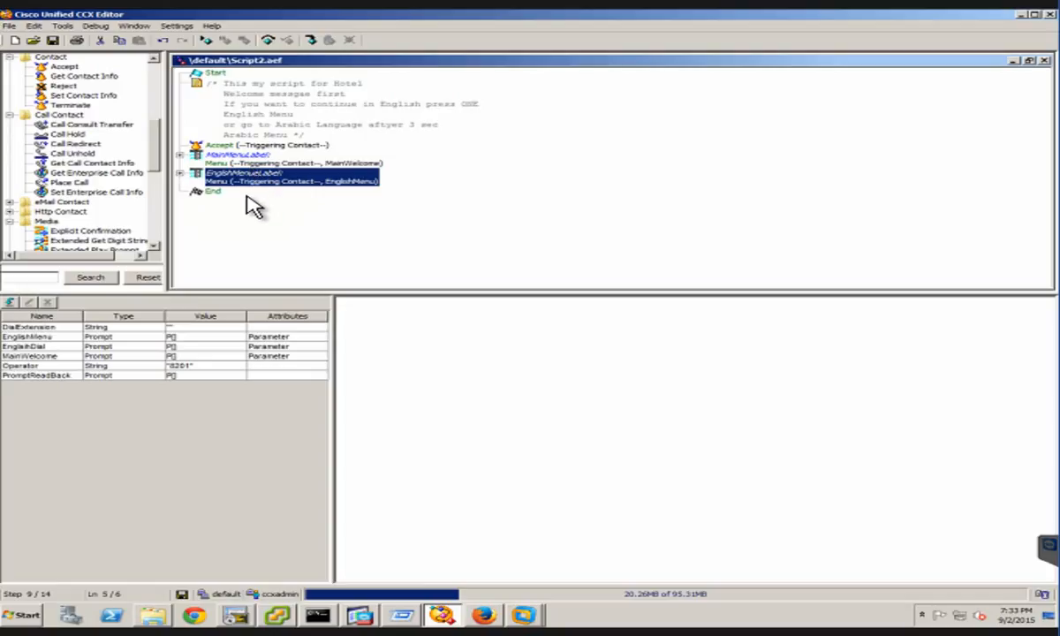
key("ctrl+v")
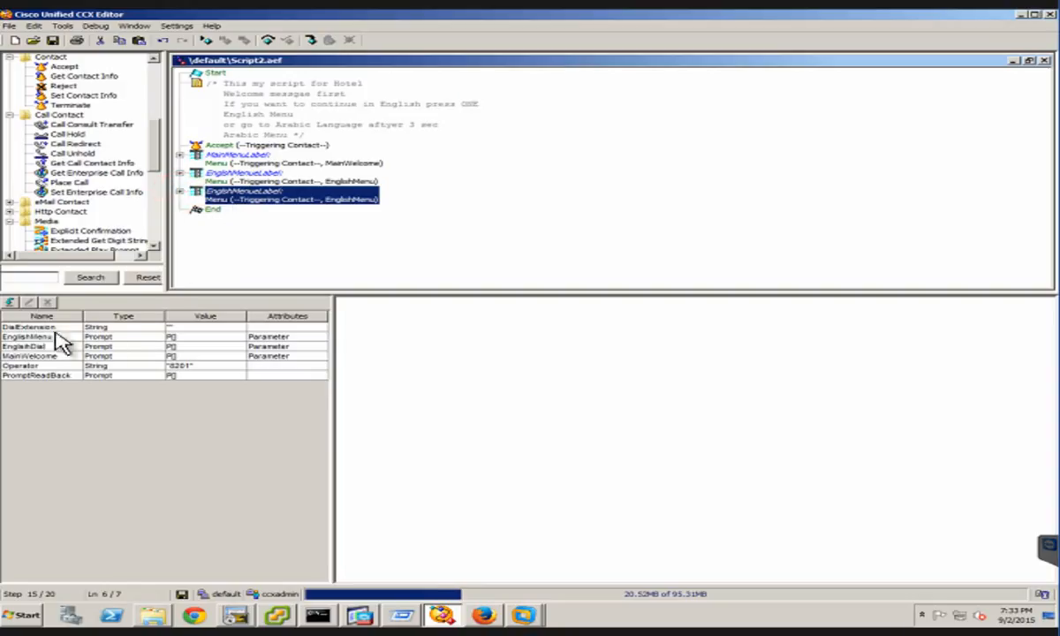
key("Right")
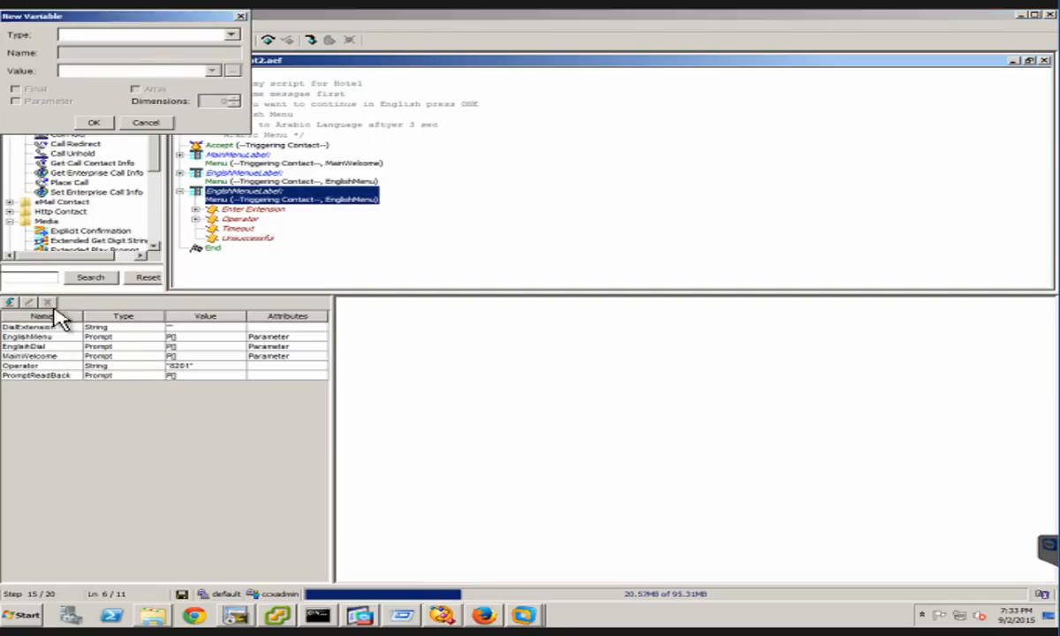
Create a new Prompt variable named ArabicMenu and mark it as a parameter
left_click(110, 33)
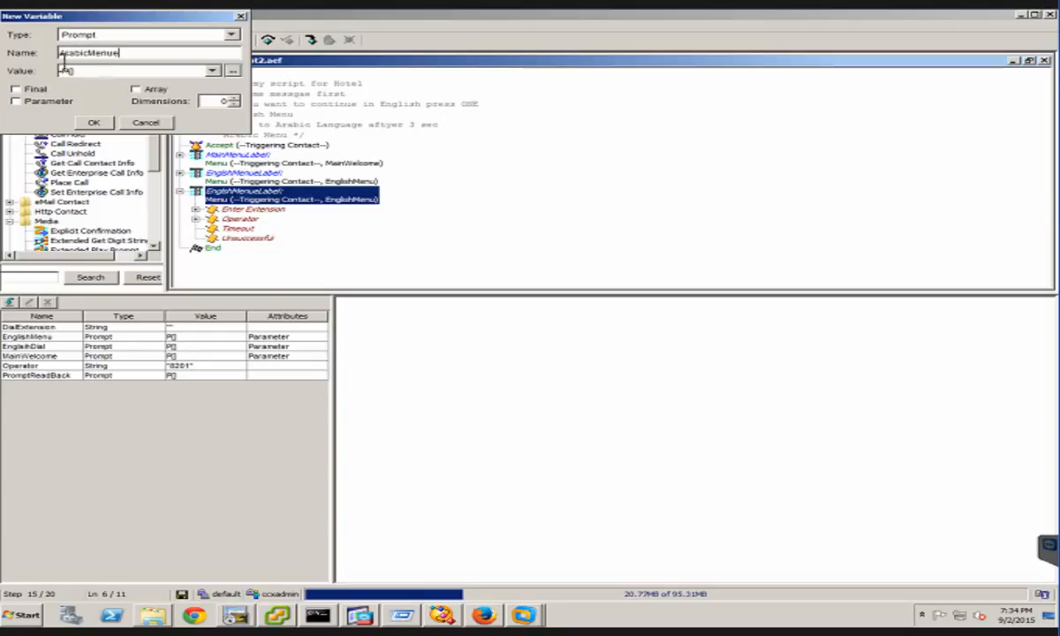
key("BackSpace")
left_click(16, 101)
left_click(99, 121)
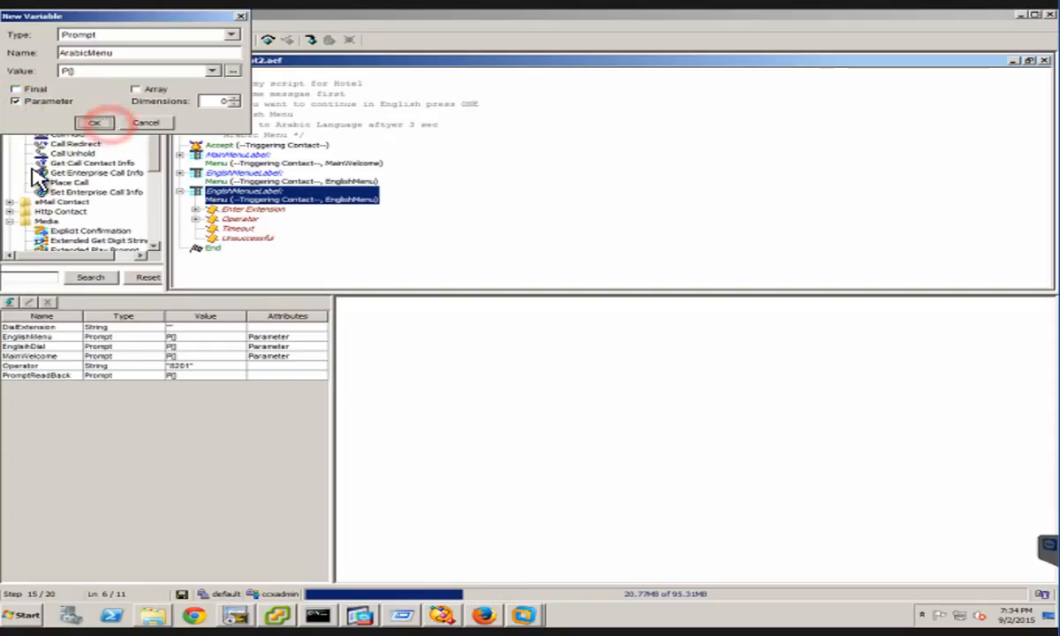
Create a new Prompt variable named ArabicDial and mark it as a parameter
left_click(10, 303)
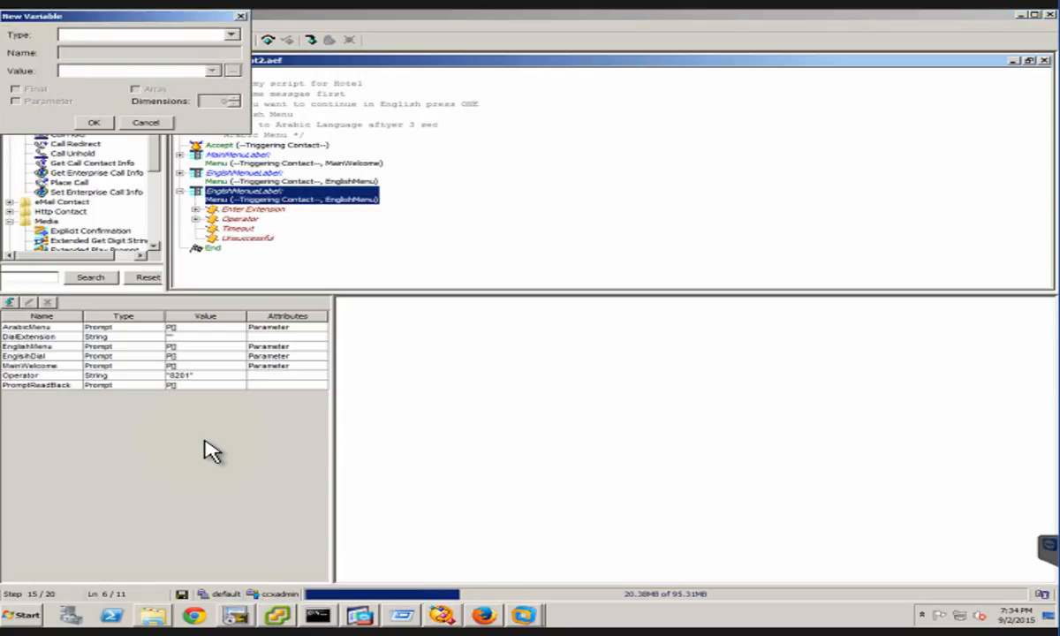
type("P")
key("Tab")
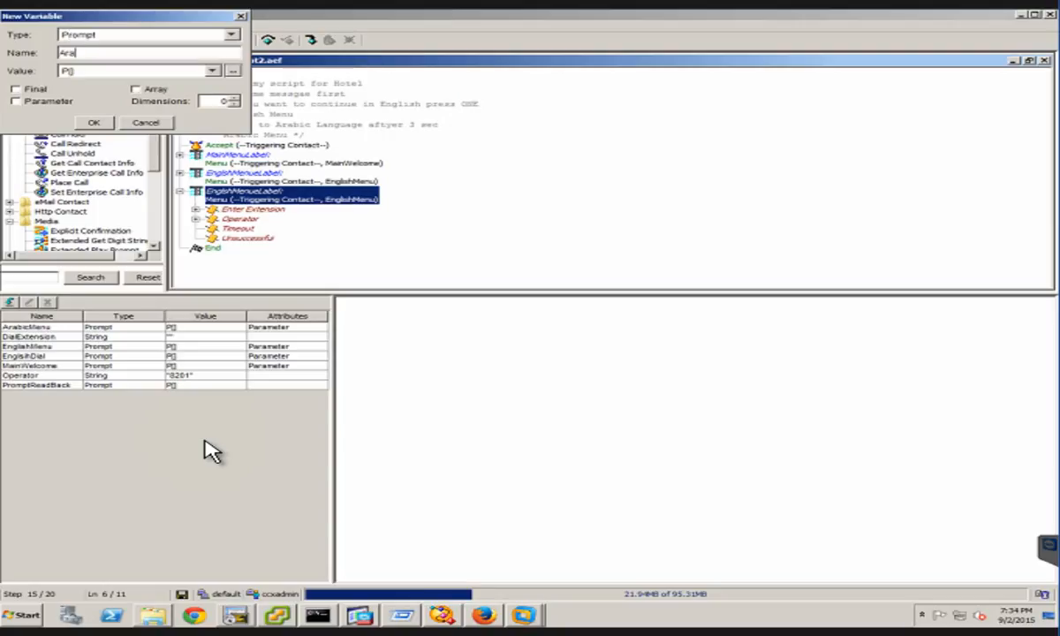
type("ArabicDial")
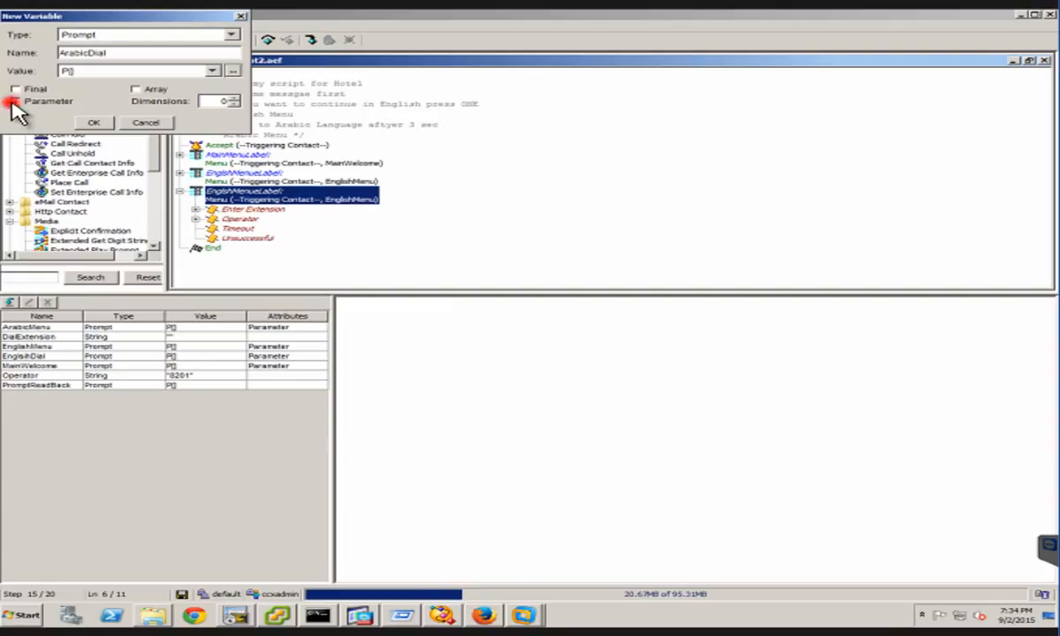
left_click(14, 101)
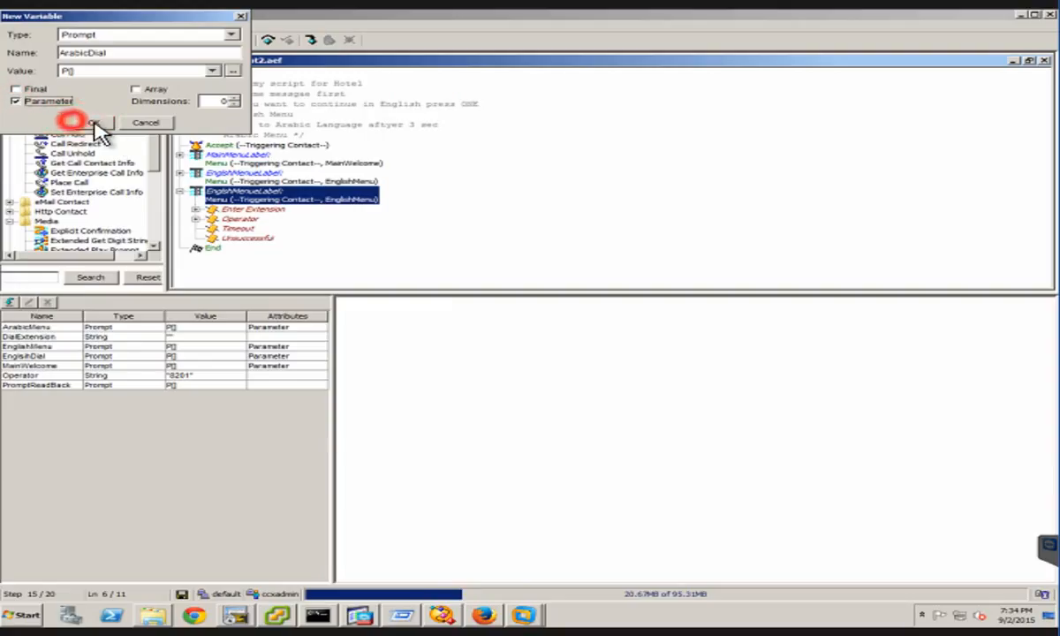
left_click(92, 123)
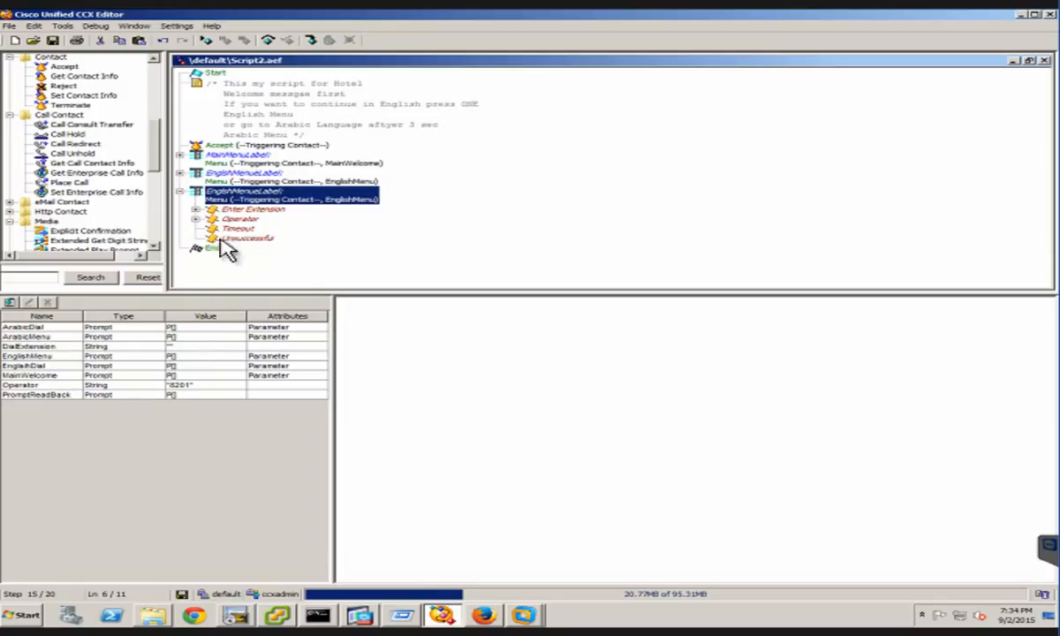
Change the label of the copied menu step to ArabicMenuLabel
right_click(303, 233)
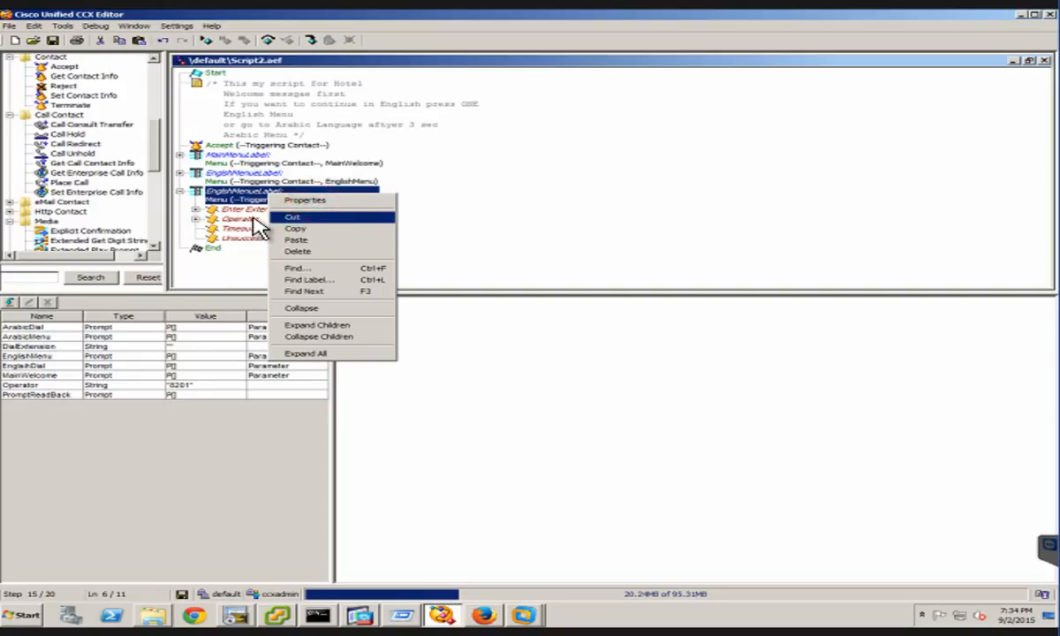
left_click(318, 201)
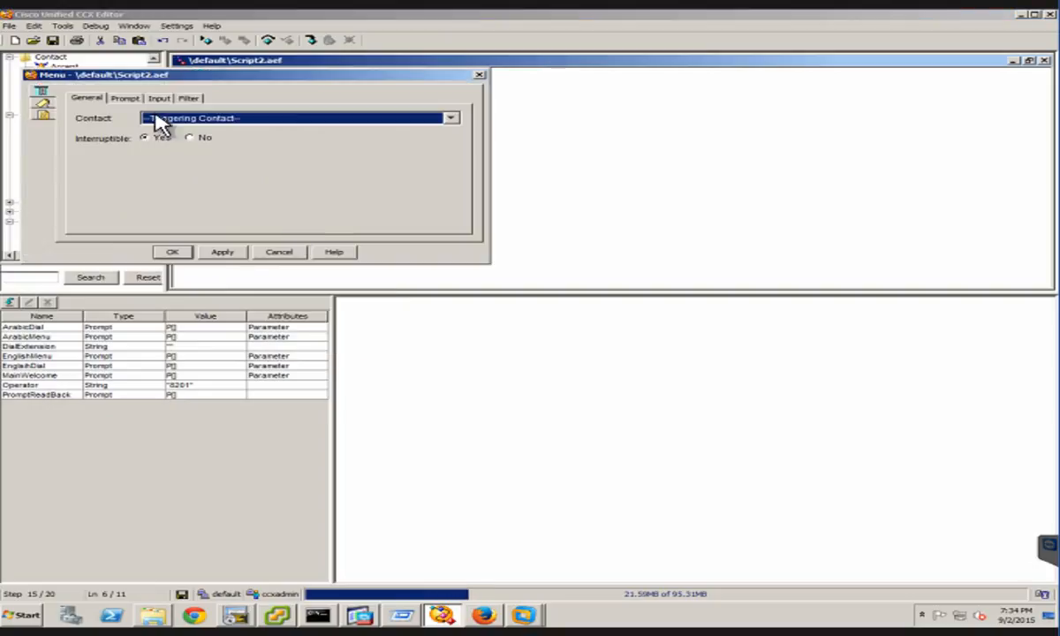
left_click(43, 105)
left_click(91, 116)
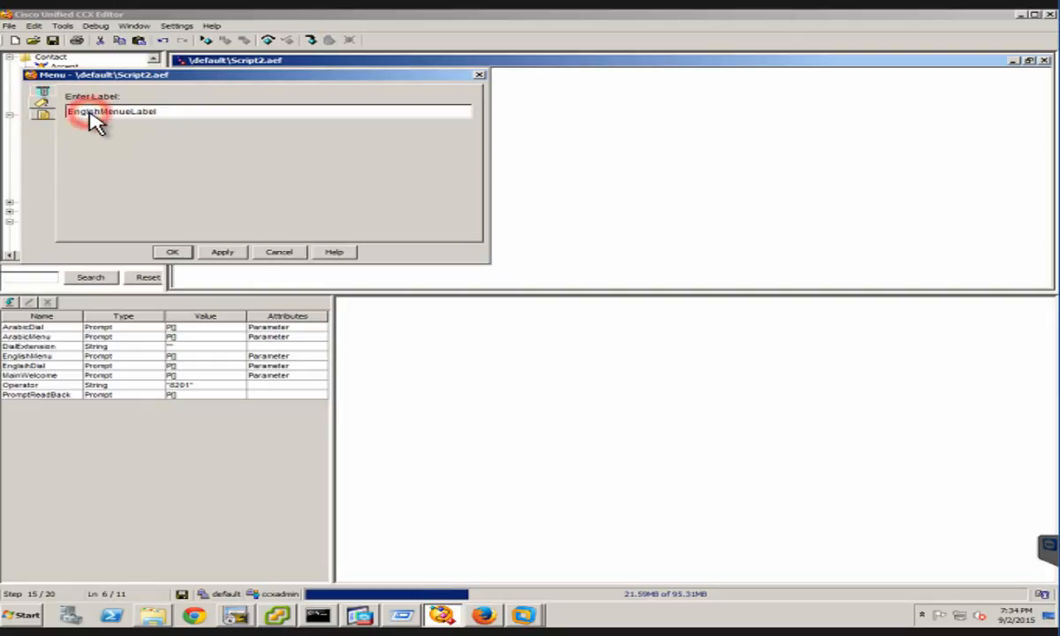
double_click(91, 114)
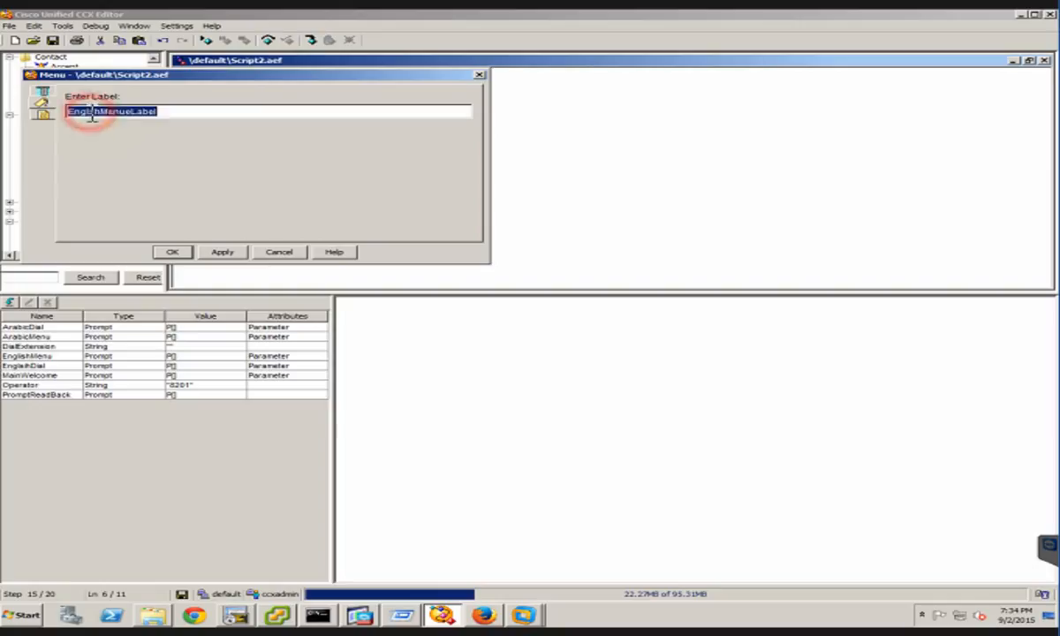
type("A")
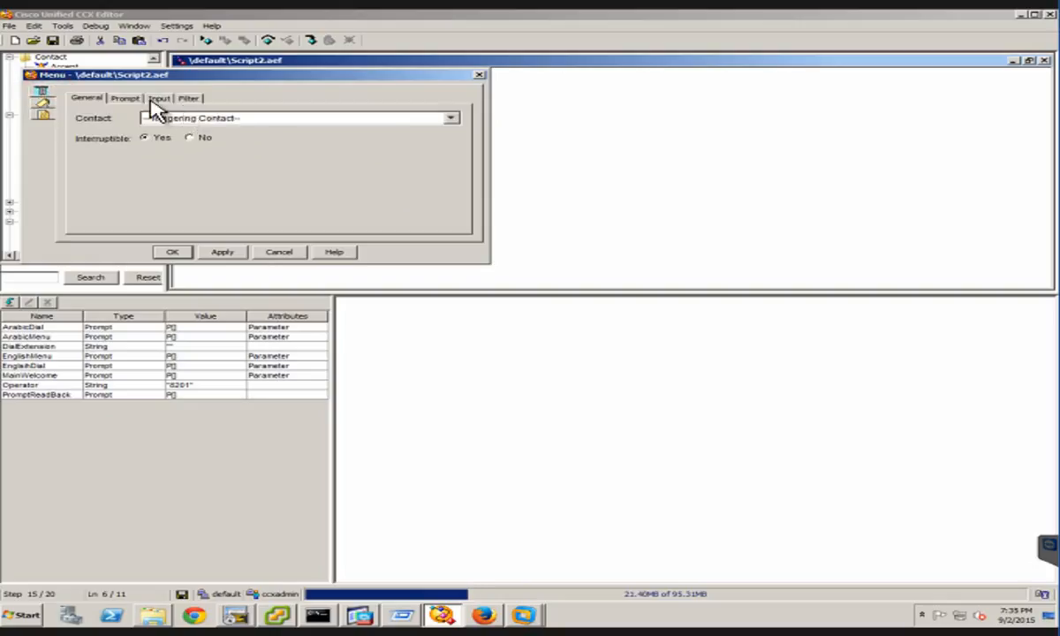
Set the copied menu's prompt to ArabicMenu, review its filter connections, and apply the changes
left_click(125, 99)
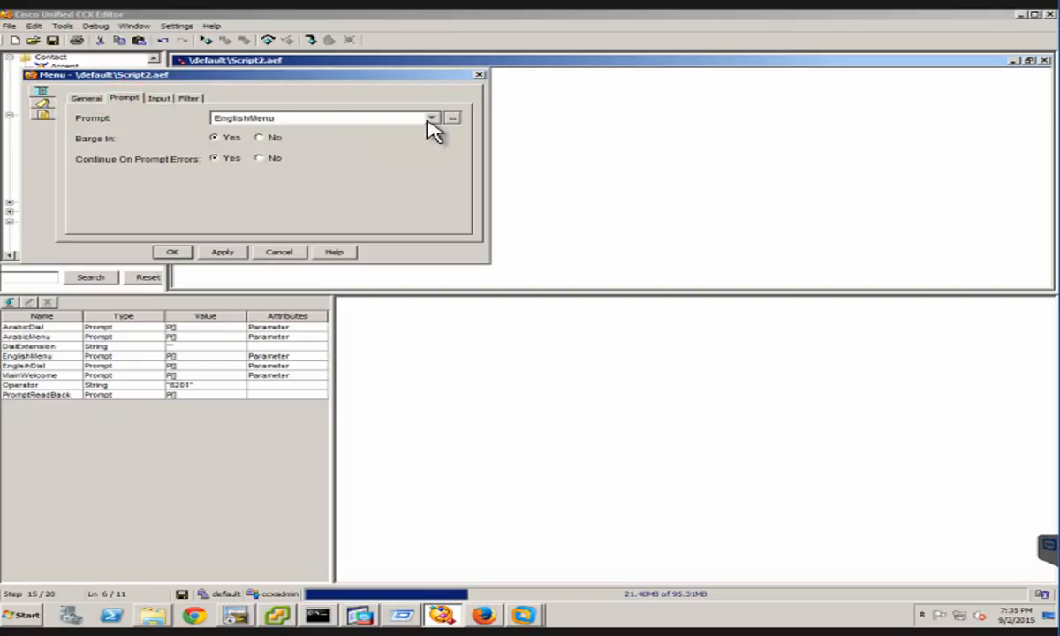
left_click(430, 120)
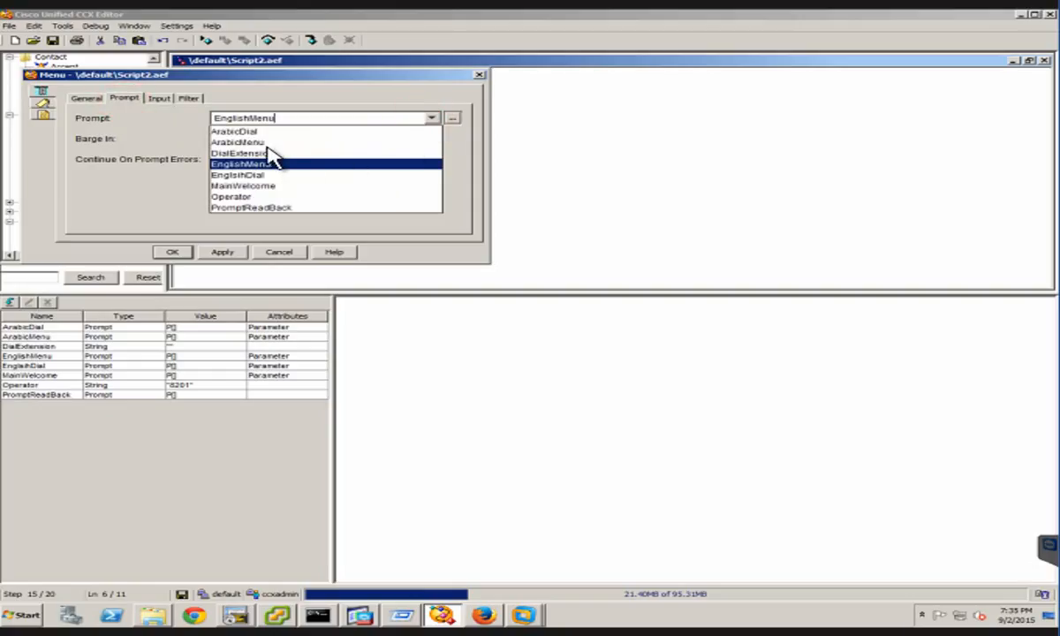
left_click(239, 142)
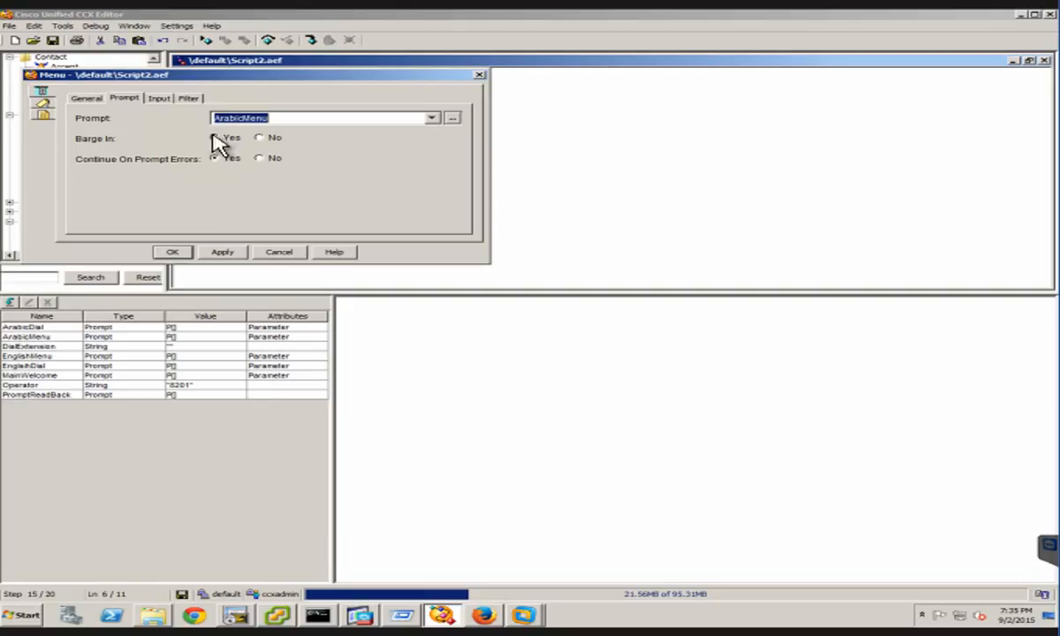
left_click(186, 99)
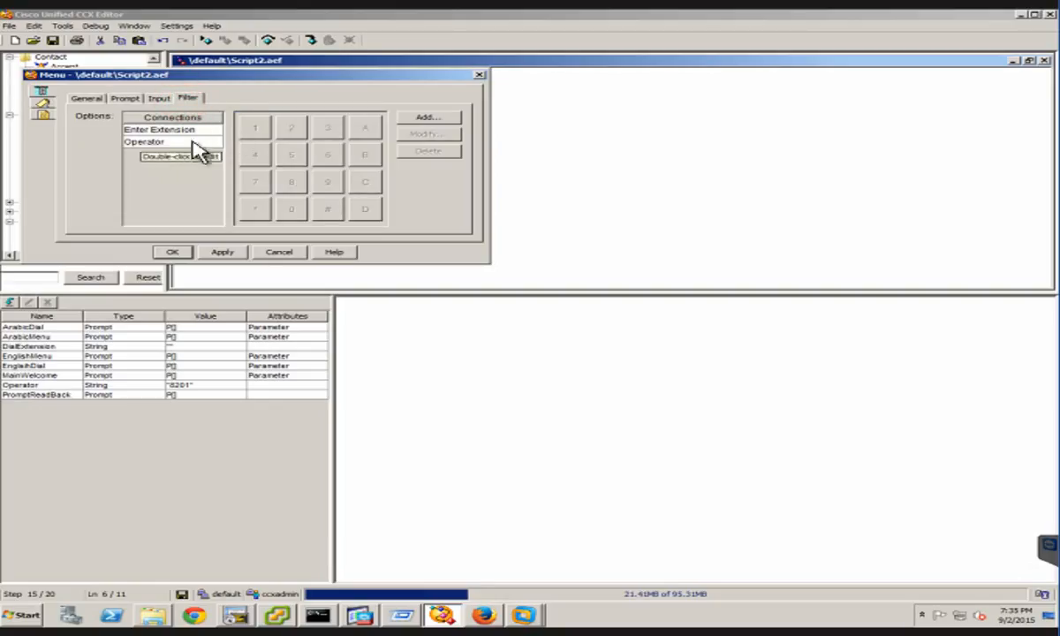
left_click(124, 98)
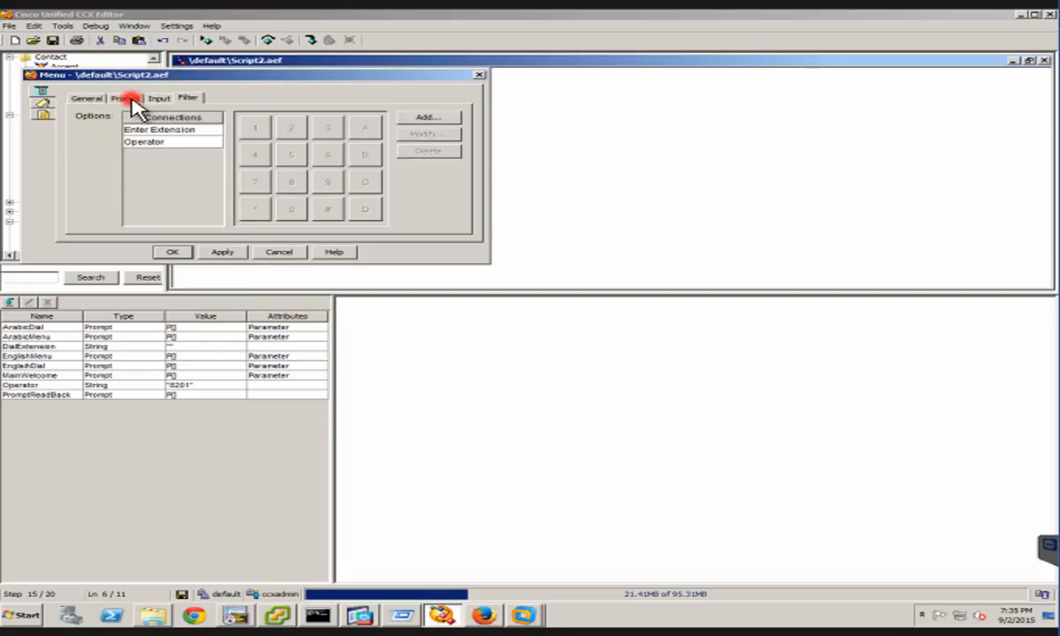
left_click(229, 250)
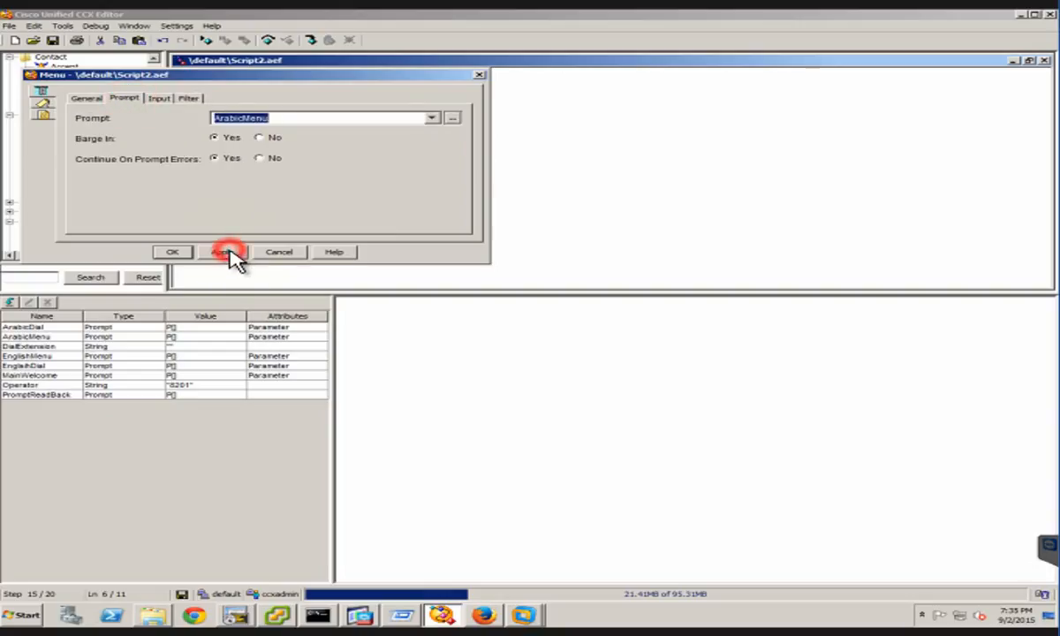
left_click(173, 253)
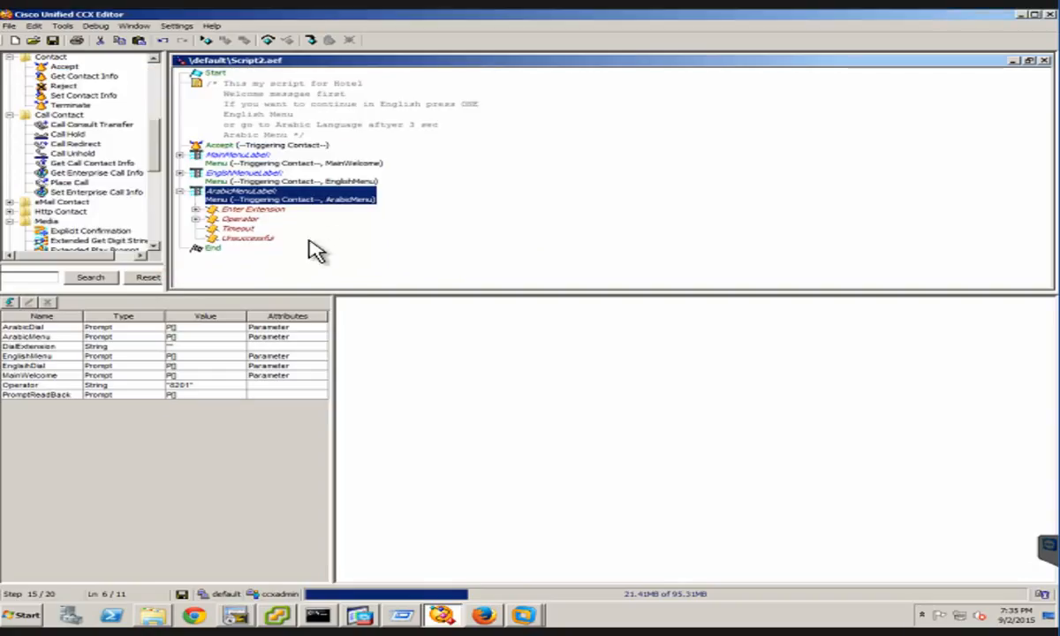
Change the label of the Get Digit String step in the Arabic menu's Enter Extension branch to ArabicDialLabel
left_click(195, 211)
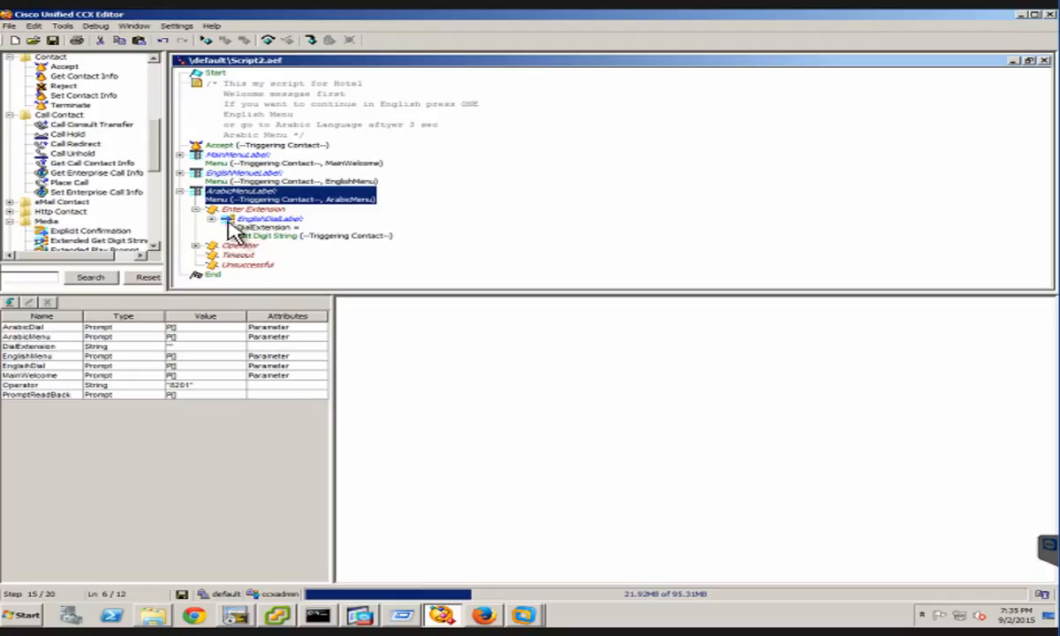
left_click(253, 220)
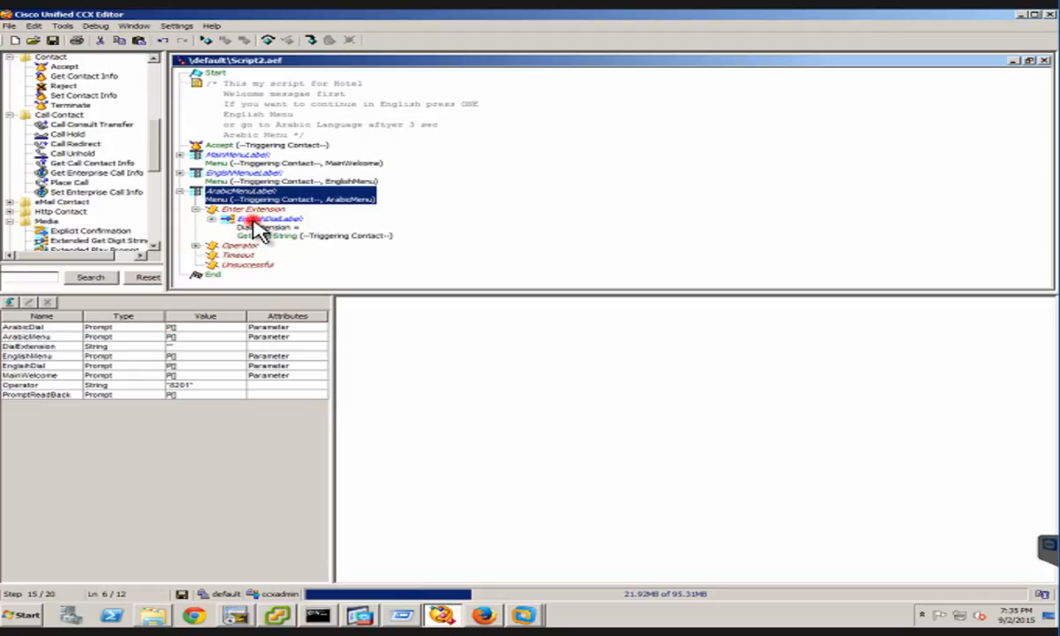
right_click(350, 239)
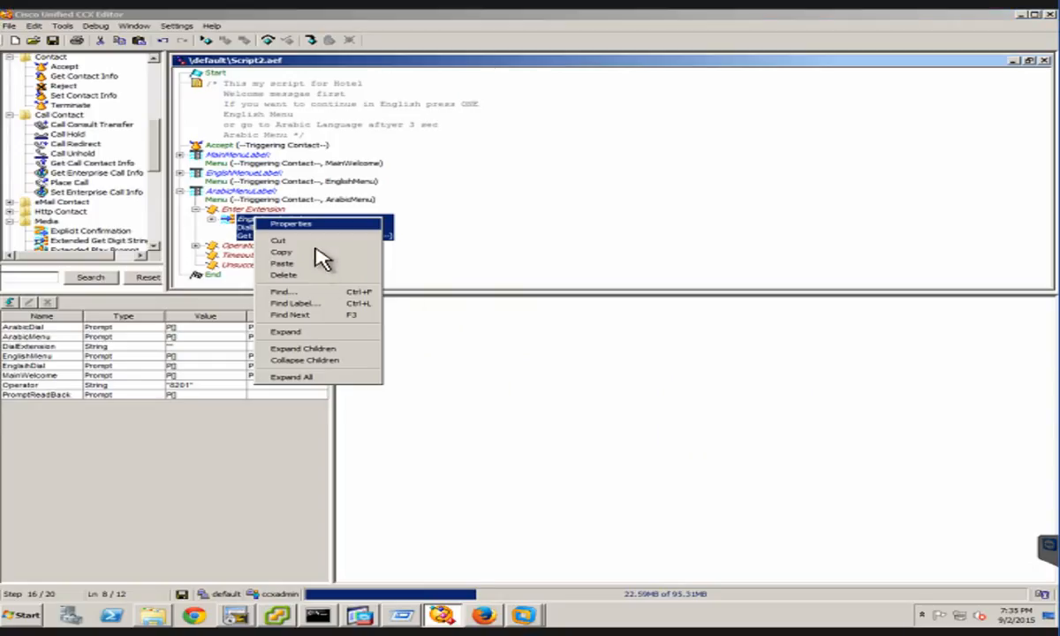
left_click(364, 225)
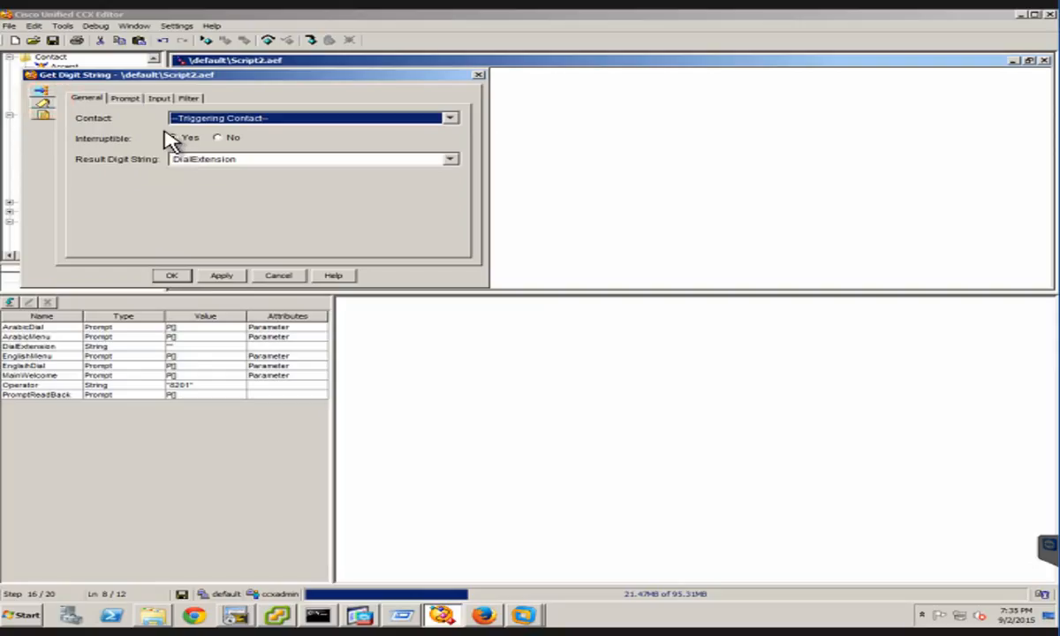
left_click(133, 113)
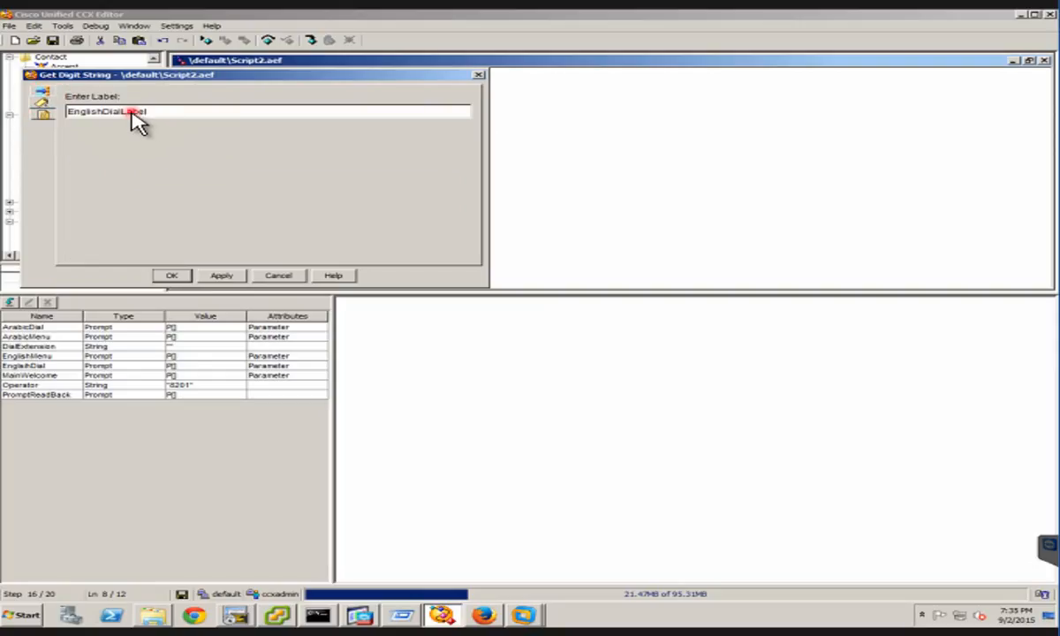
key("ctrl+a")
type("A")
type("rabicDialLabel")
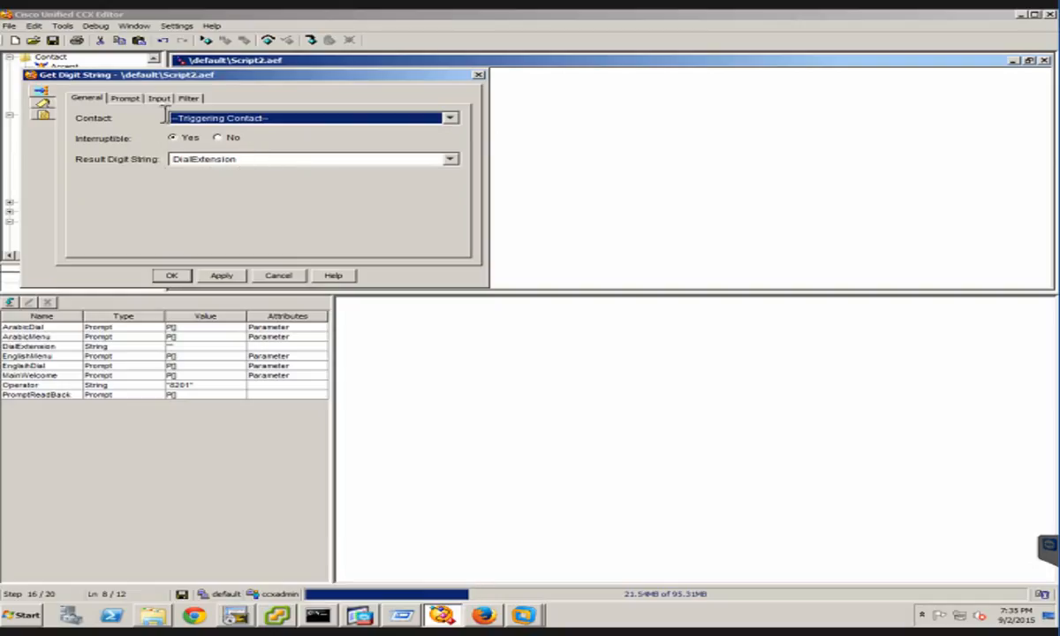
Set the Arabic Get Digit String step's prompt to ArabicDial, review its filter settings, and apply the changes
left_click(117, 95)
left_click(429, 116)
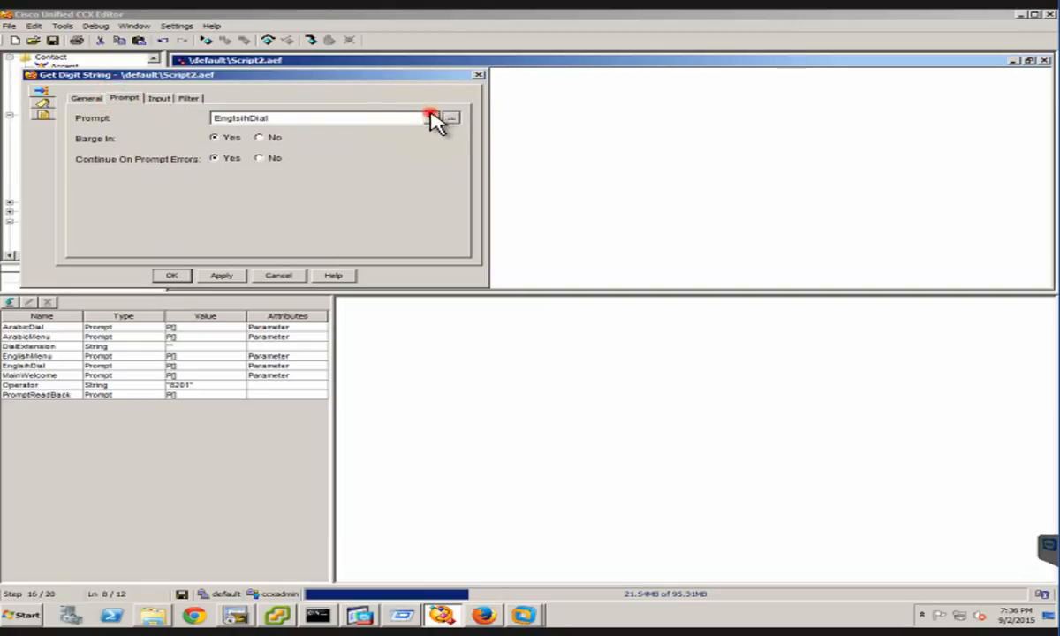
left_click(251, 130)
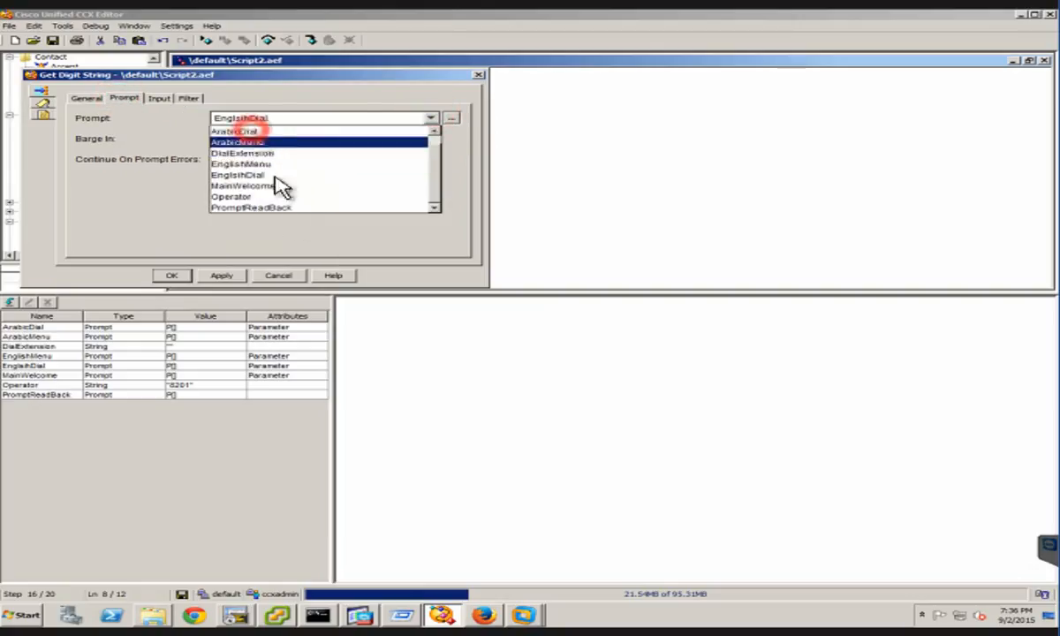
left_click(188, 98)
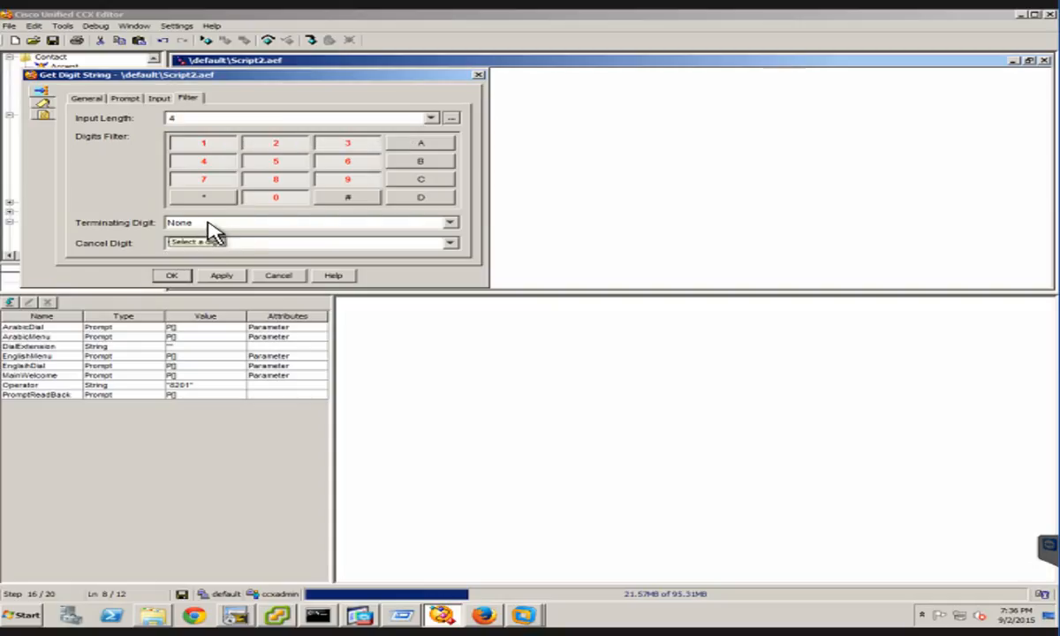
left_click(226, 277)
left_click(225, 276)
left_click(209, 276)
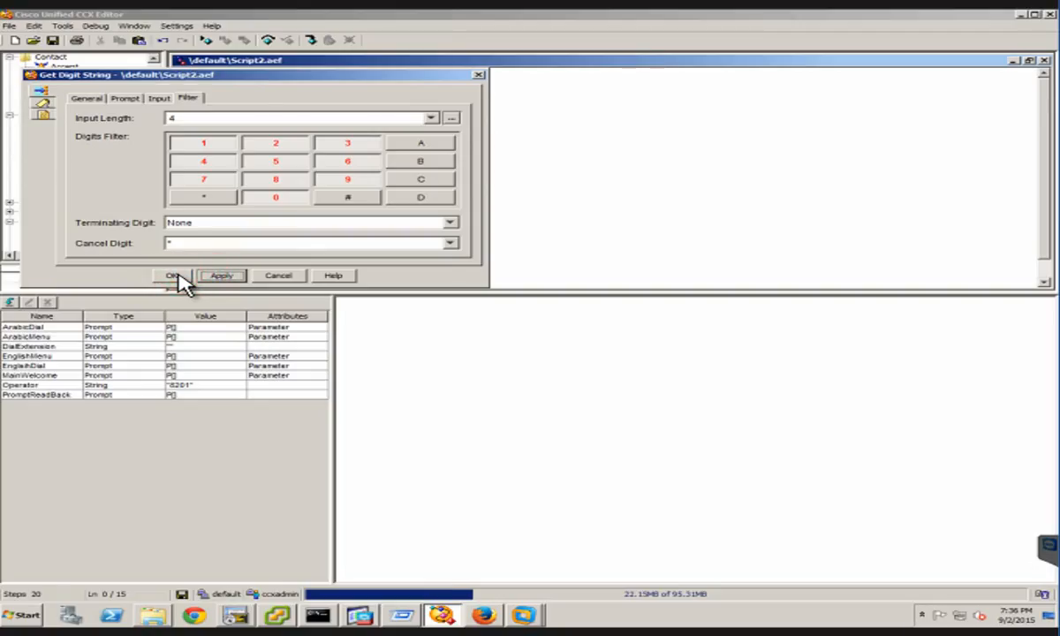
left_click(174, 276)
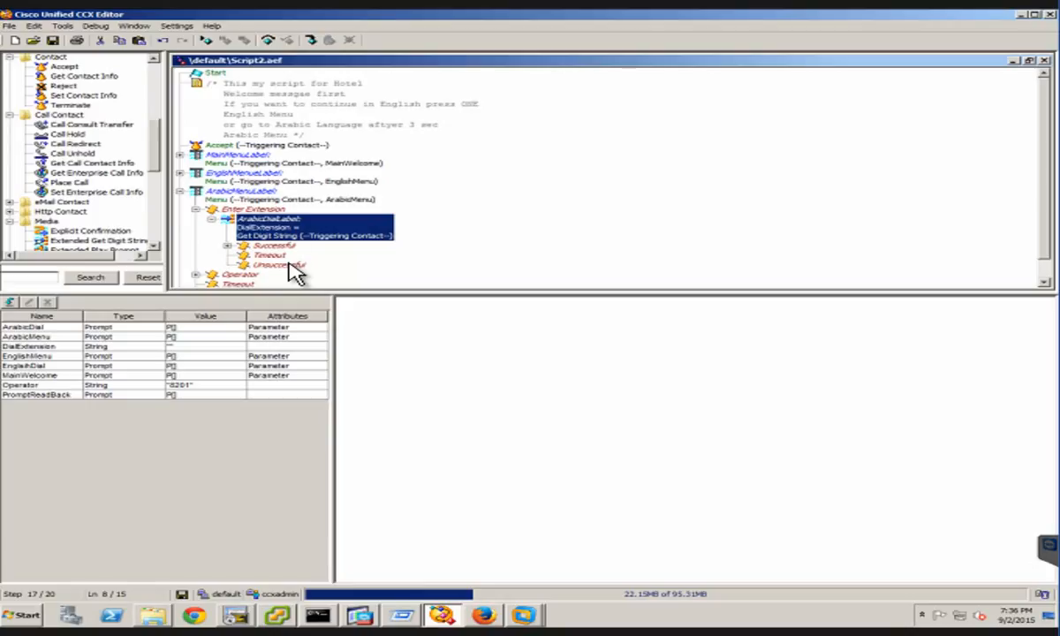
Validate the Script2.aef script and dismiss the validation result
left_click(55, 29)
left_click(87, 44)
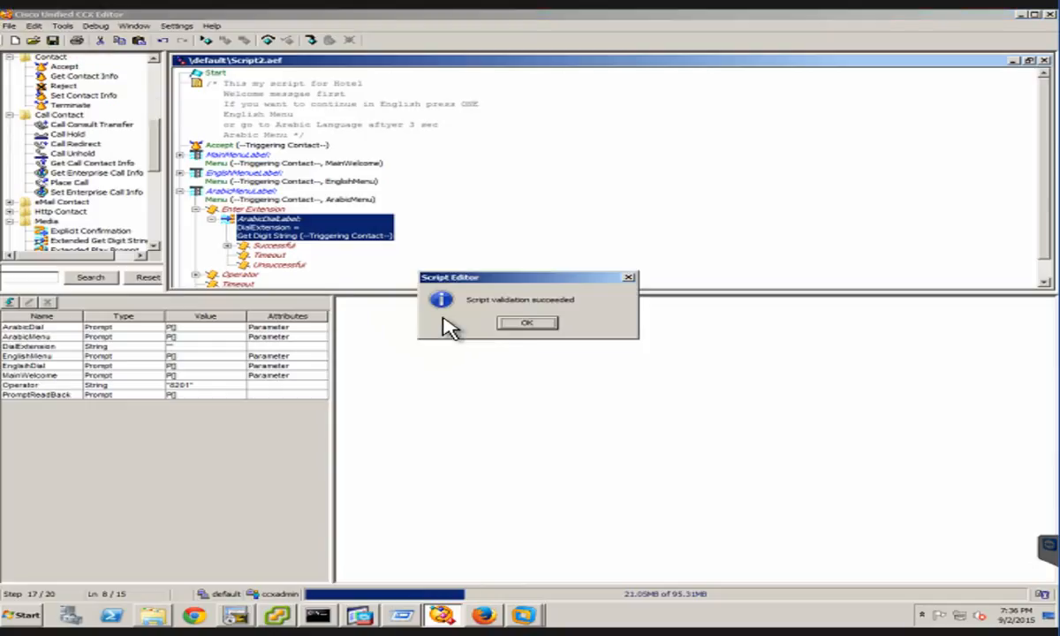
left_click(525, 325)
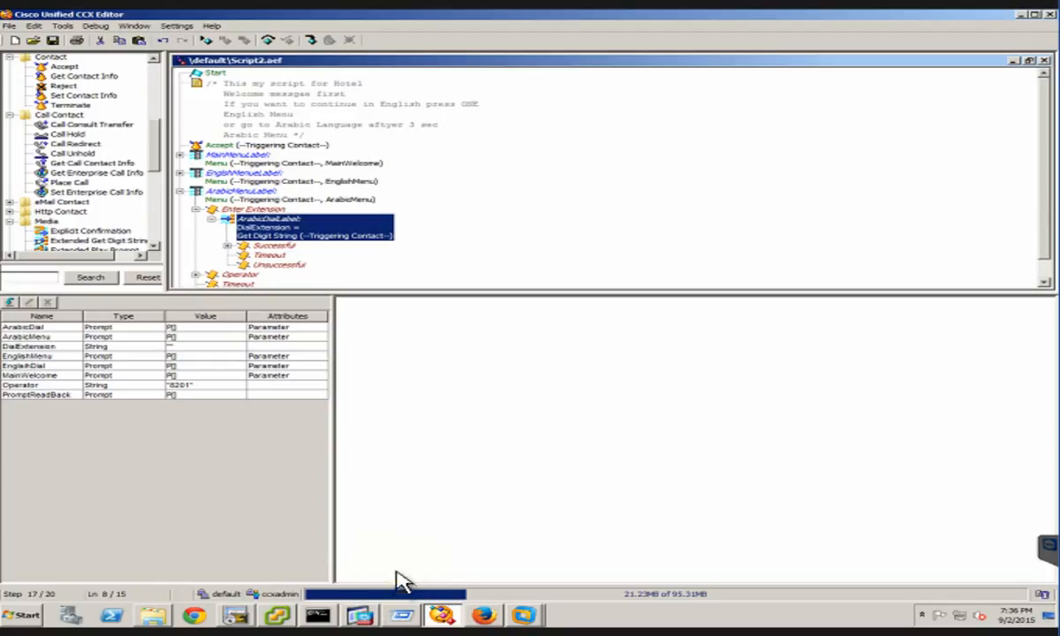
Switch to Cisco Unified CCX Administration in Firefox and log out of the current session
mouse_move(494, 625)
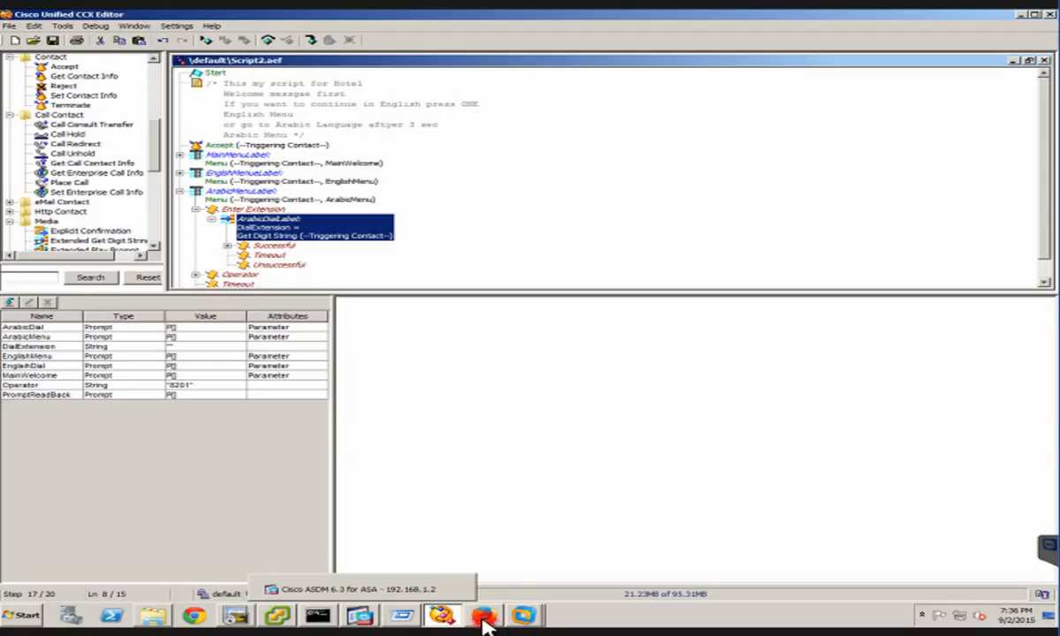
left_click(432, 579)
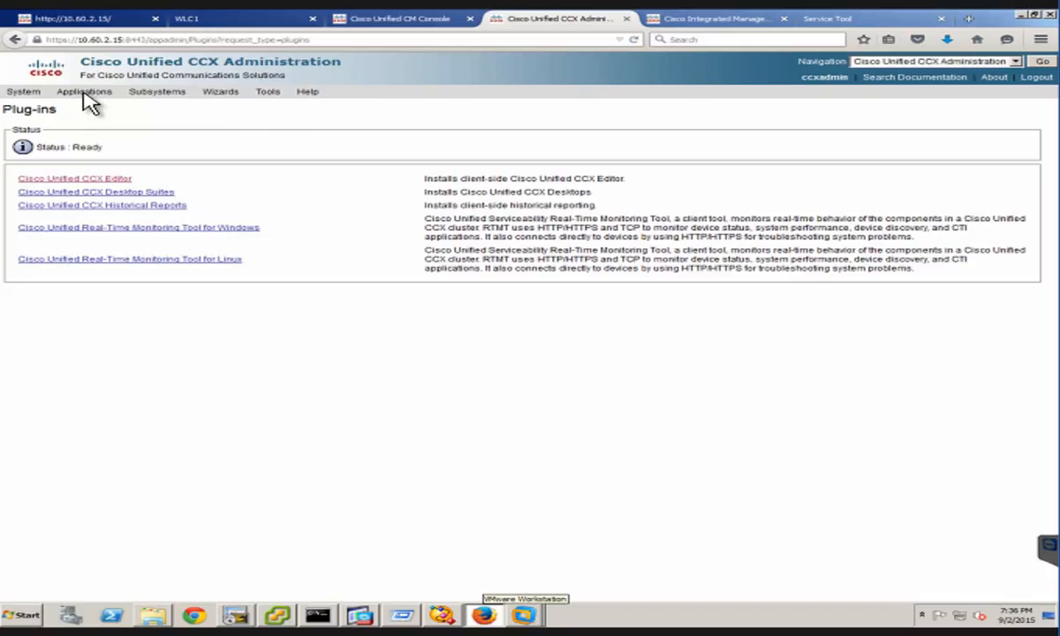
left_click(1037, 77)
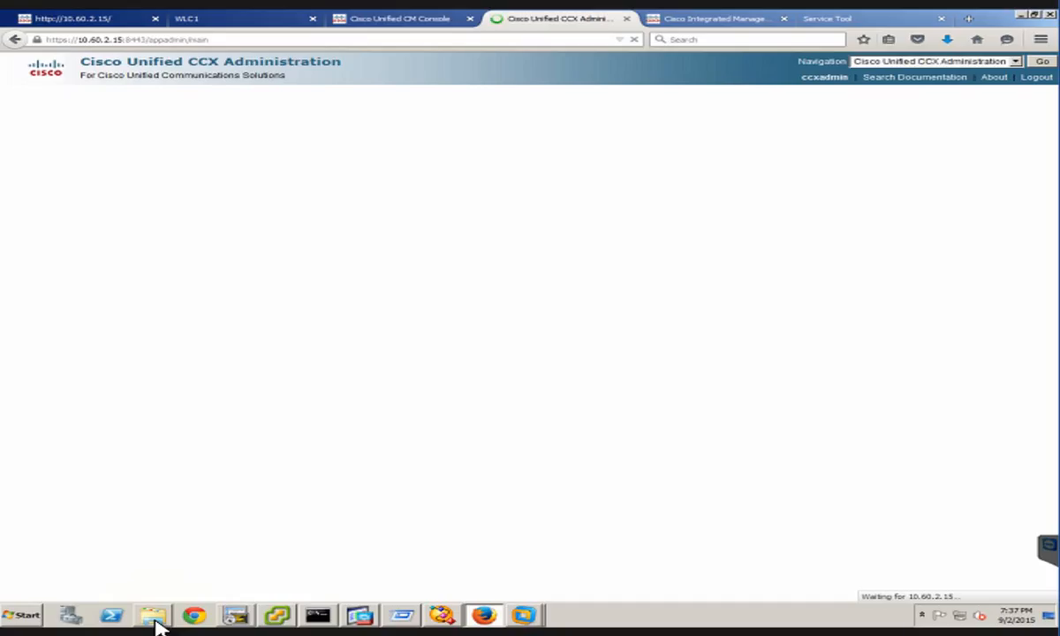
Switch to Windows Explorer and open the Prompts folder inside wfavvid_851 to view the recorded WAV files
left_click(153, 616)
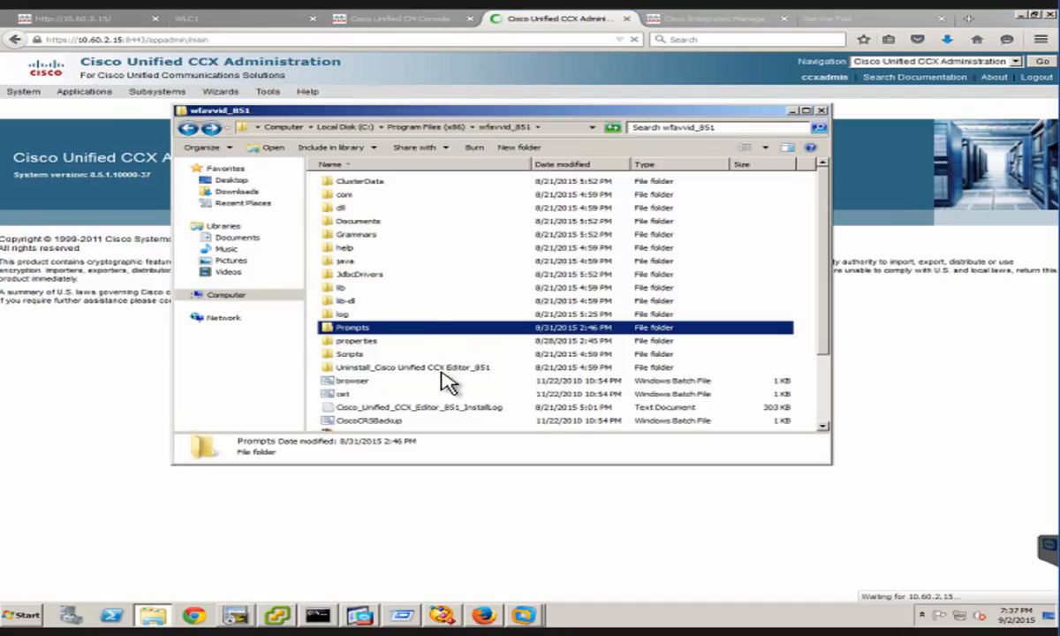
left_click(405, 332)
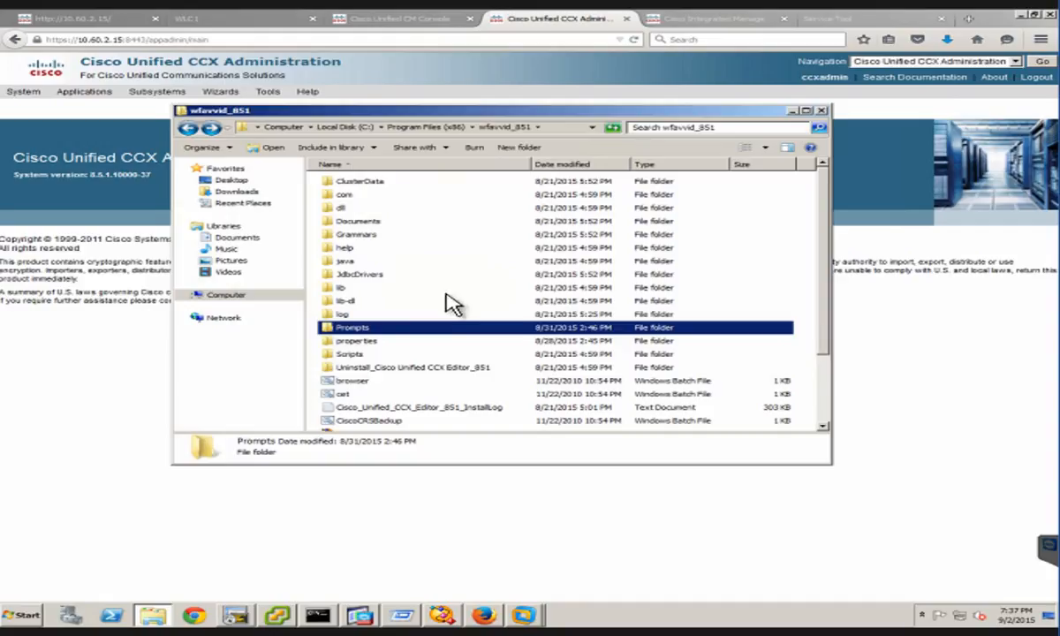
left_click(409, 325)
double_click(409, 327)
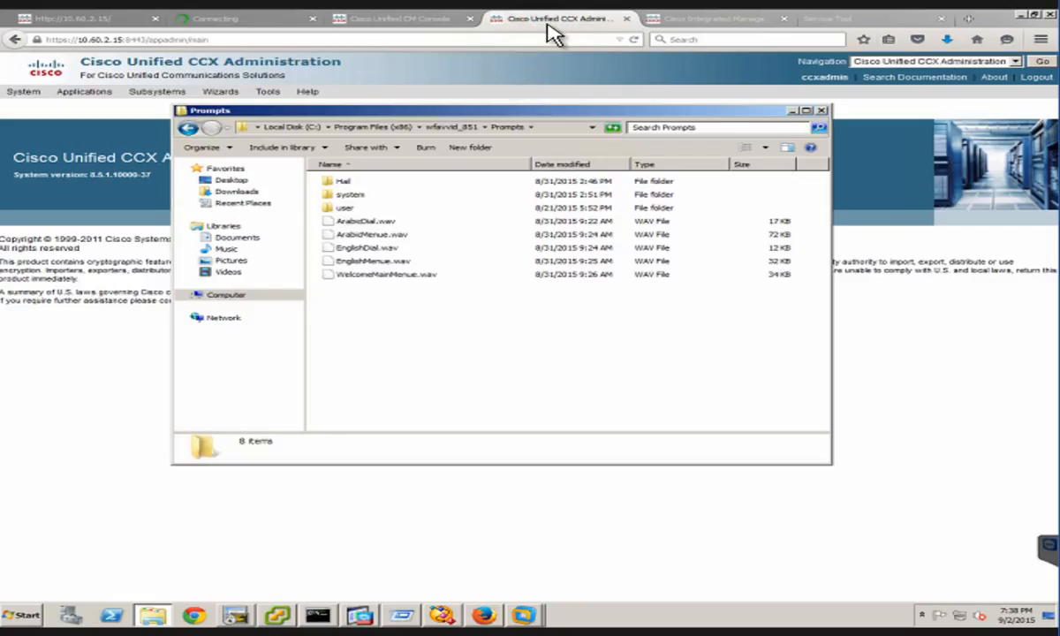
Return to Cisco Unified CCX Administration in Firefox and open the Script Management page
left_click(510, 22)
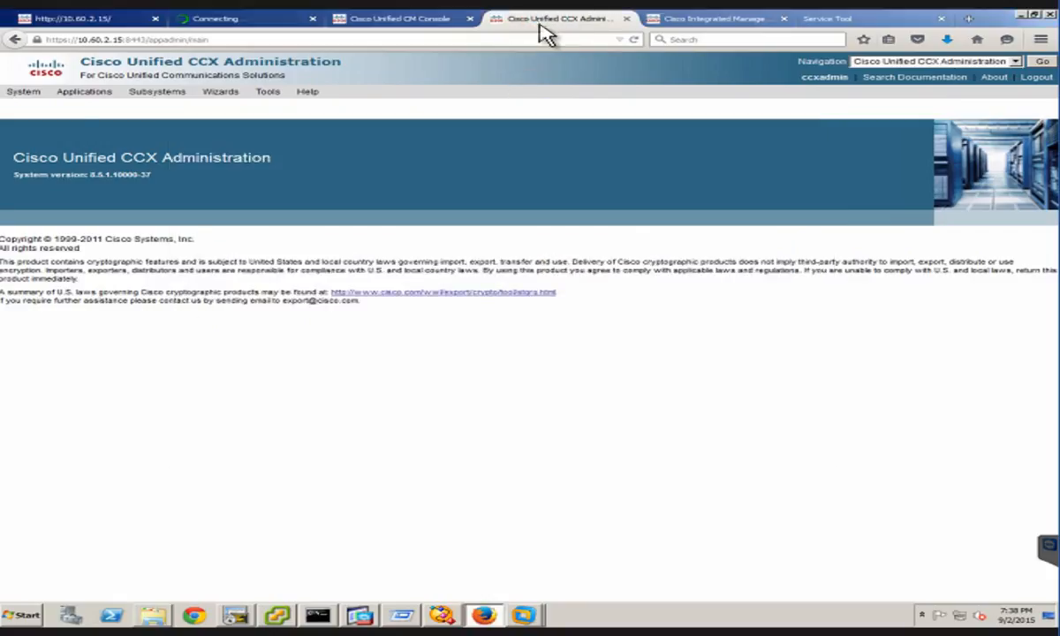
left_click(88, 95)
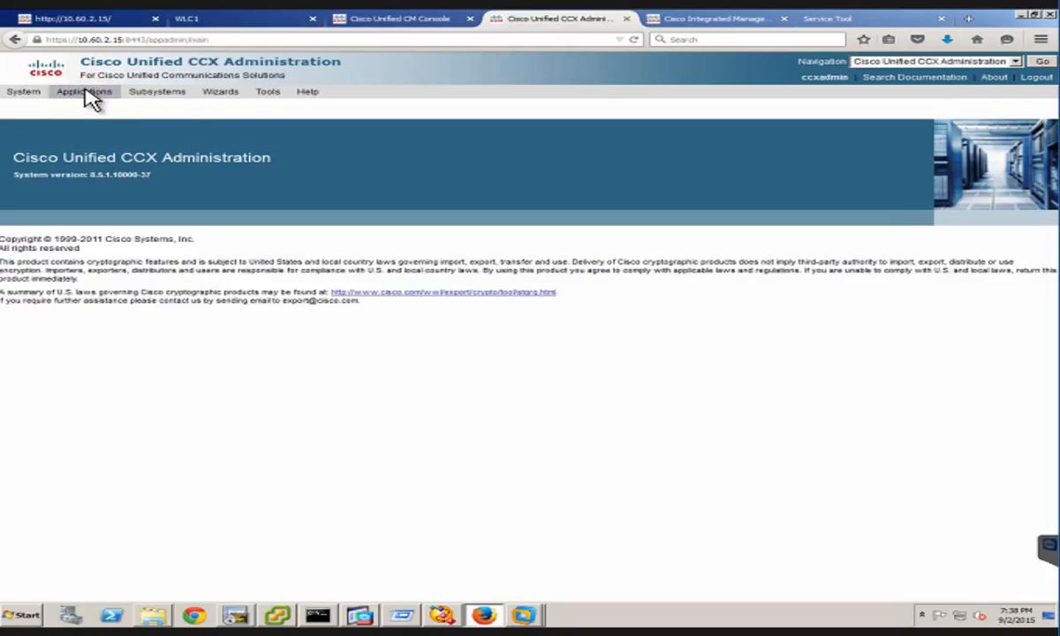
mouse_move(85, 90)
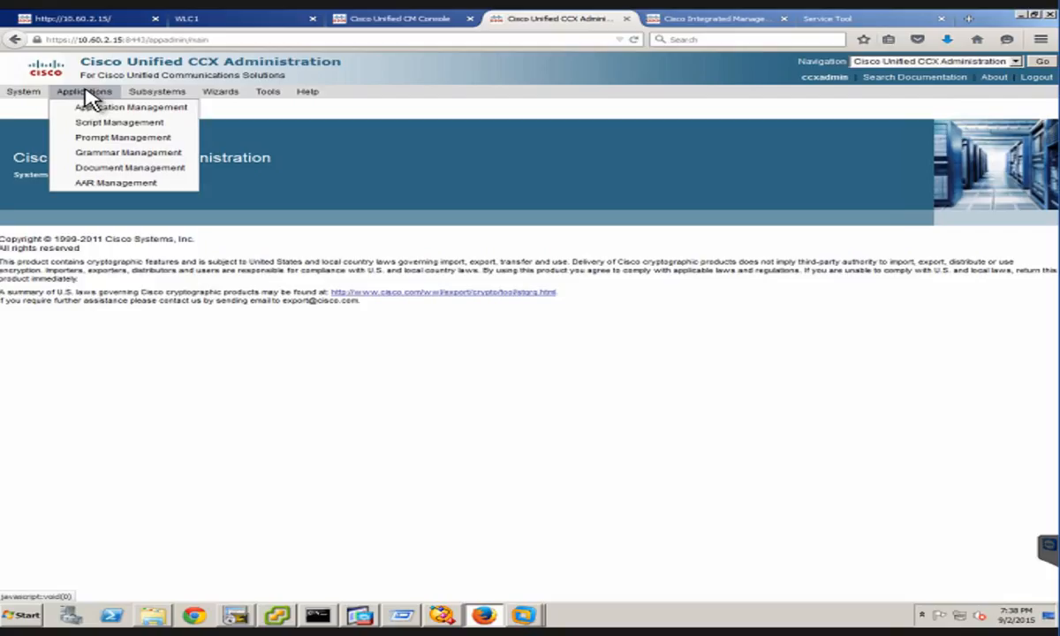
left_click(124, 133)
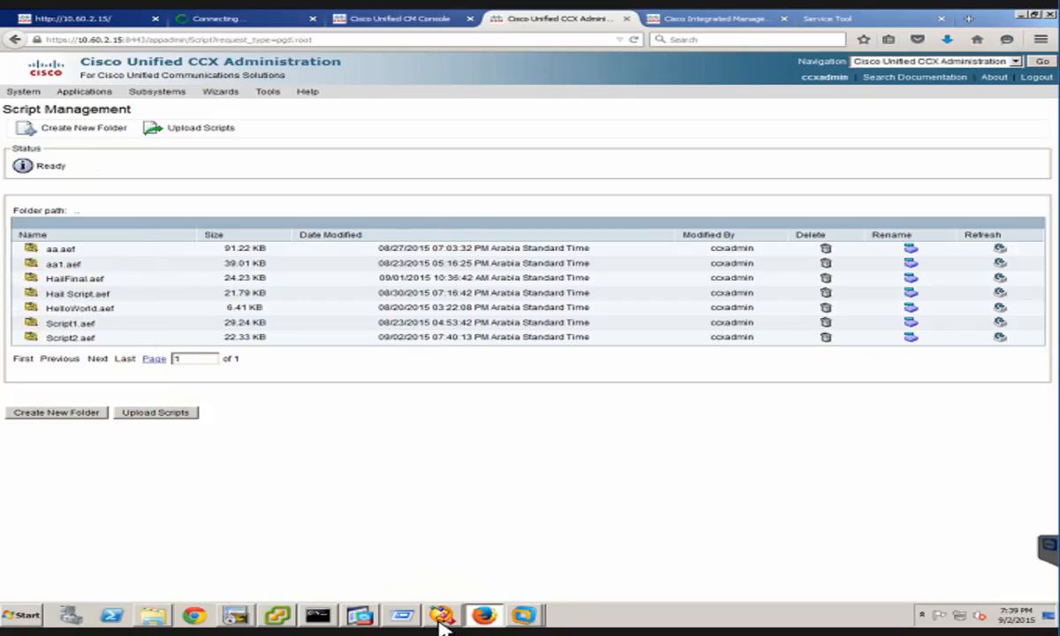
Compare the script open in Cisco Unified CCX Editor with the Script2.aef entry in the Script Management list
mouse_move(446, 624)
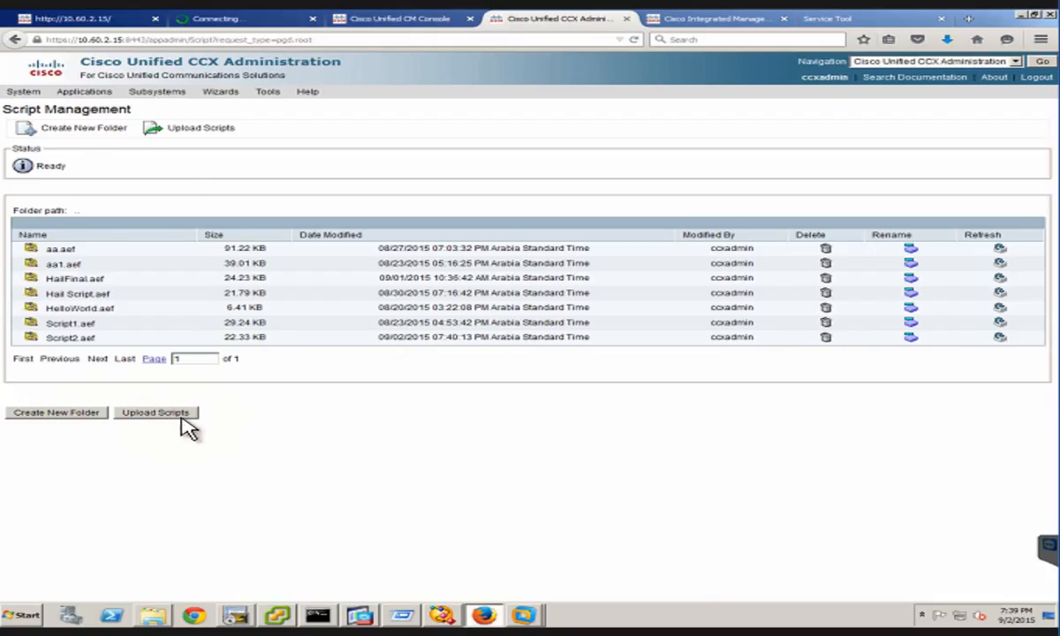
key("alt+Tab")
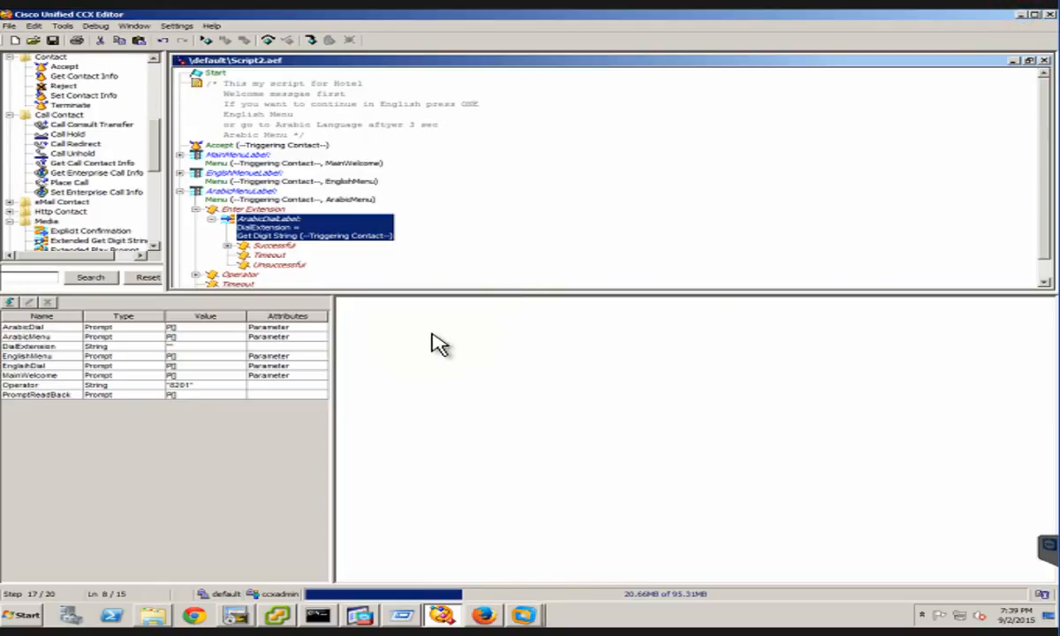
key("alt+Tab")
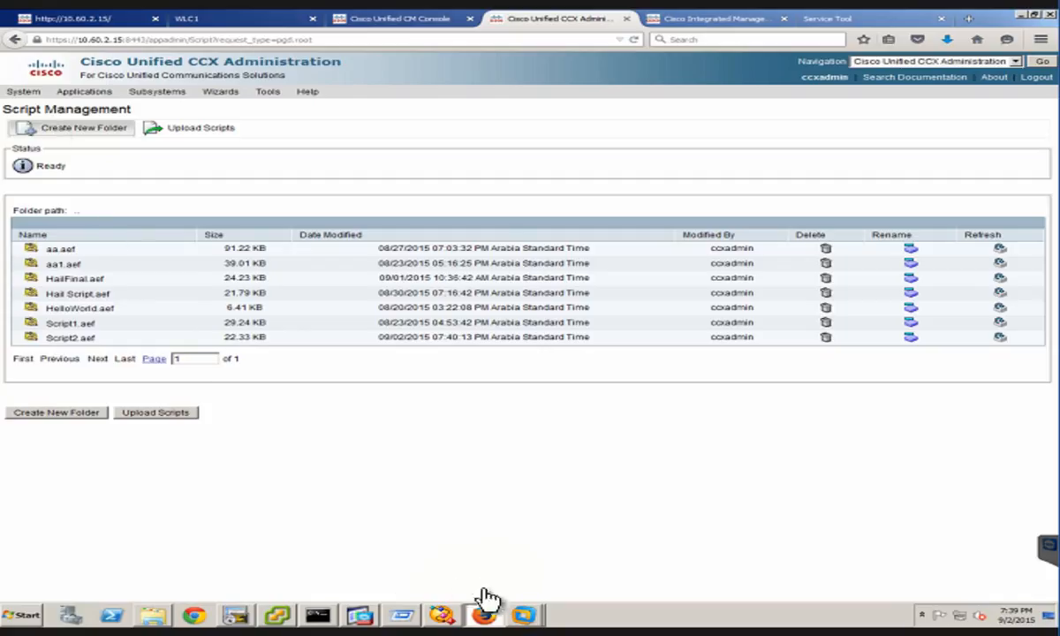
left_click(446, 616)
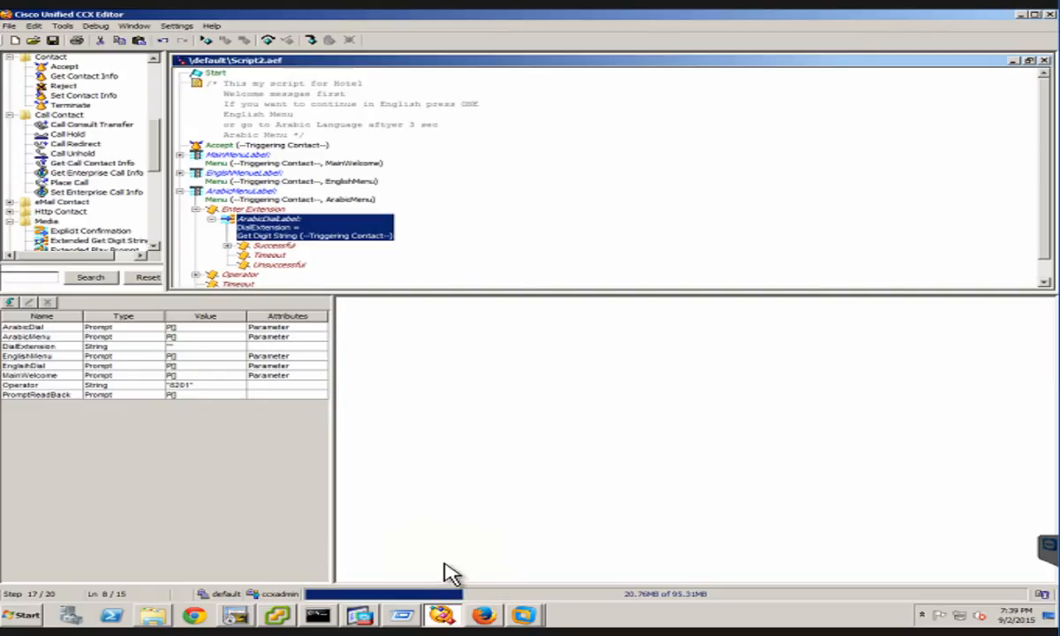
left_click(484, 616)
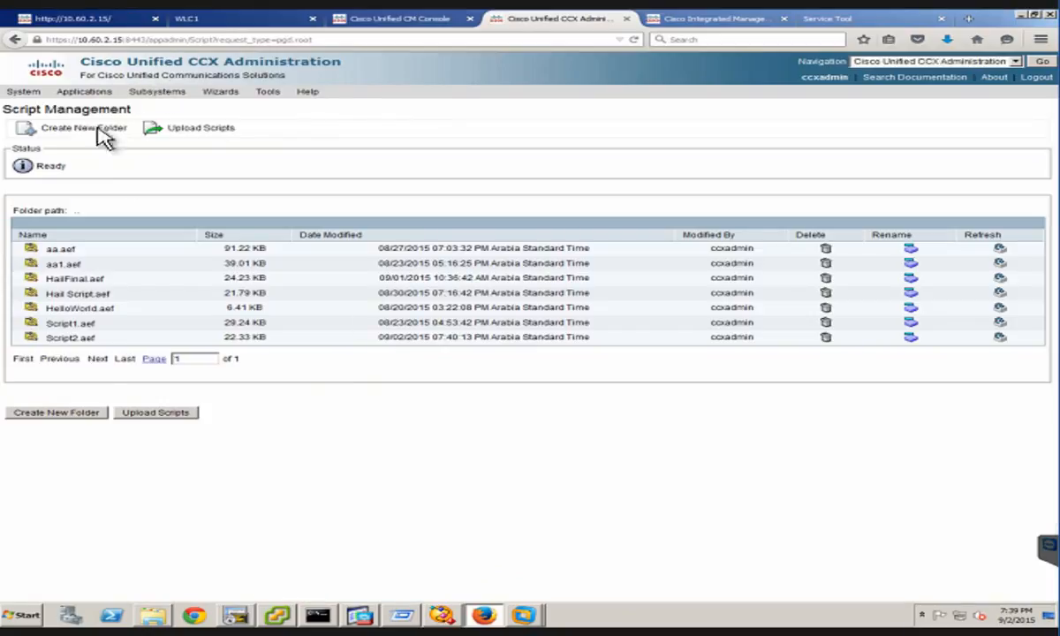
left_click(53, 337)
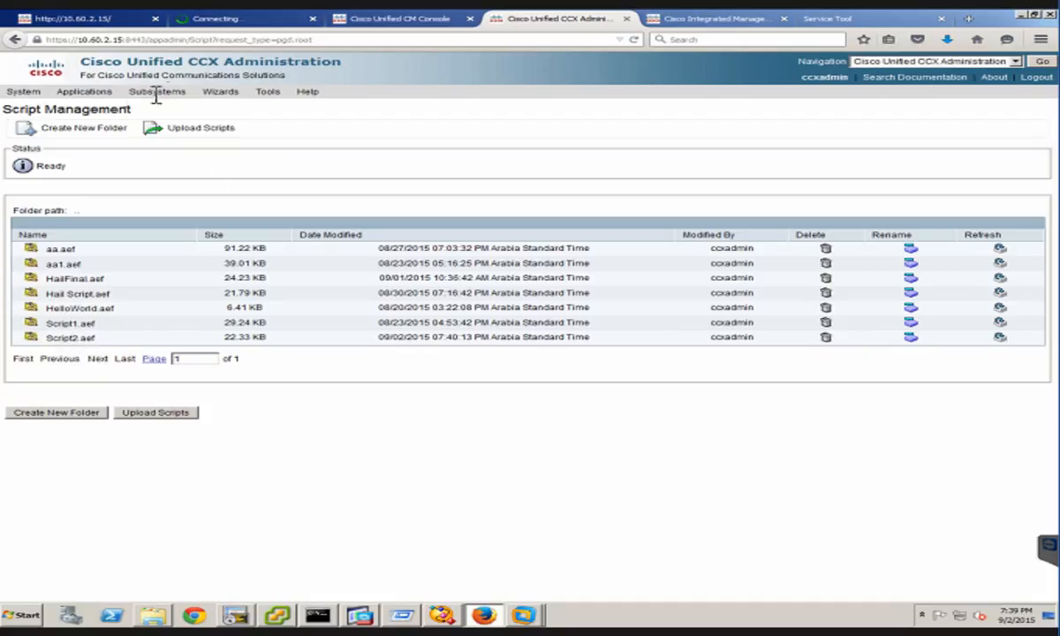
Open Prompt Management and go into the default language folder
left_click(68, 91)
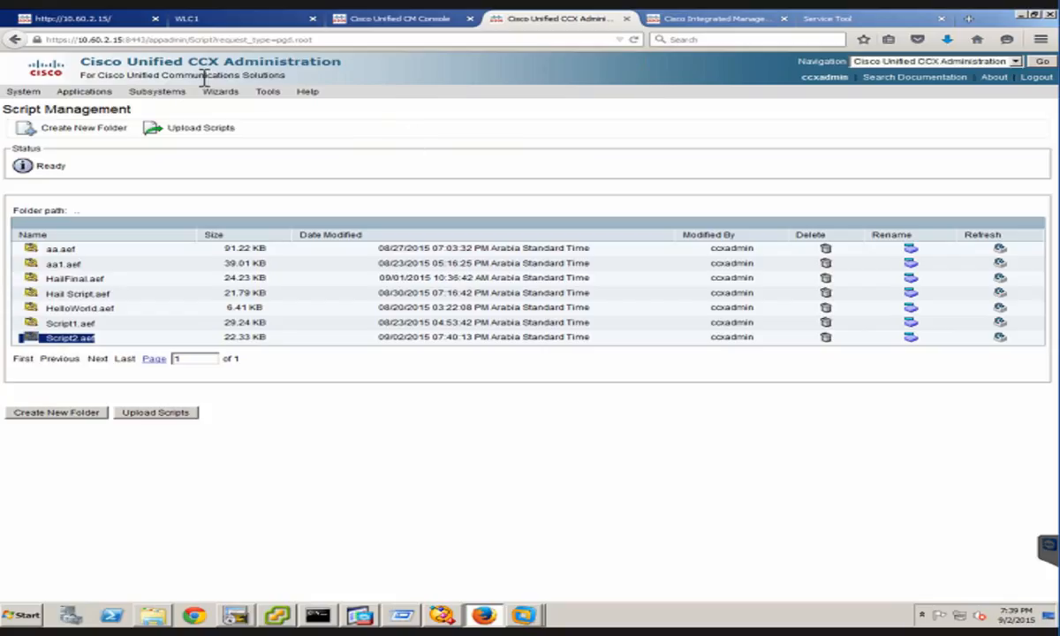
left_click(84, 91)
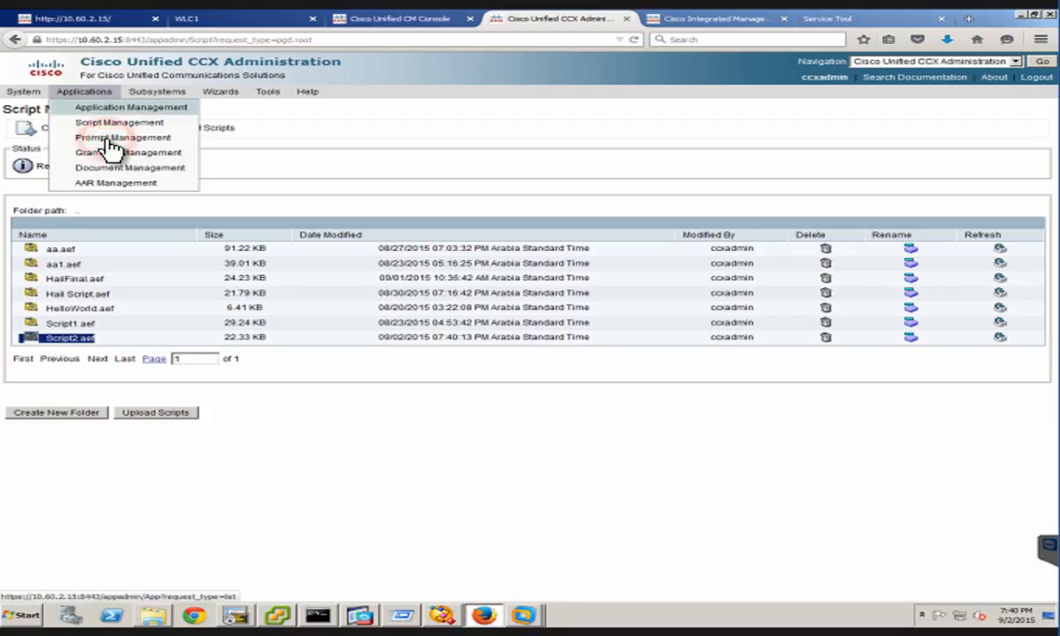
left_click(106, 139)
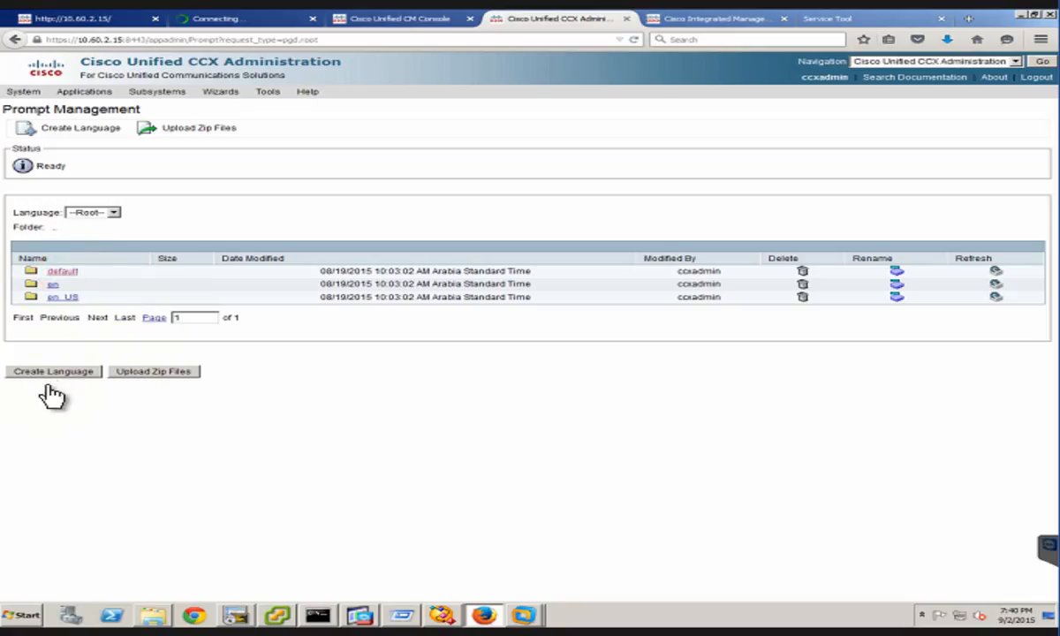
left_click(60, 271)
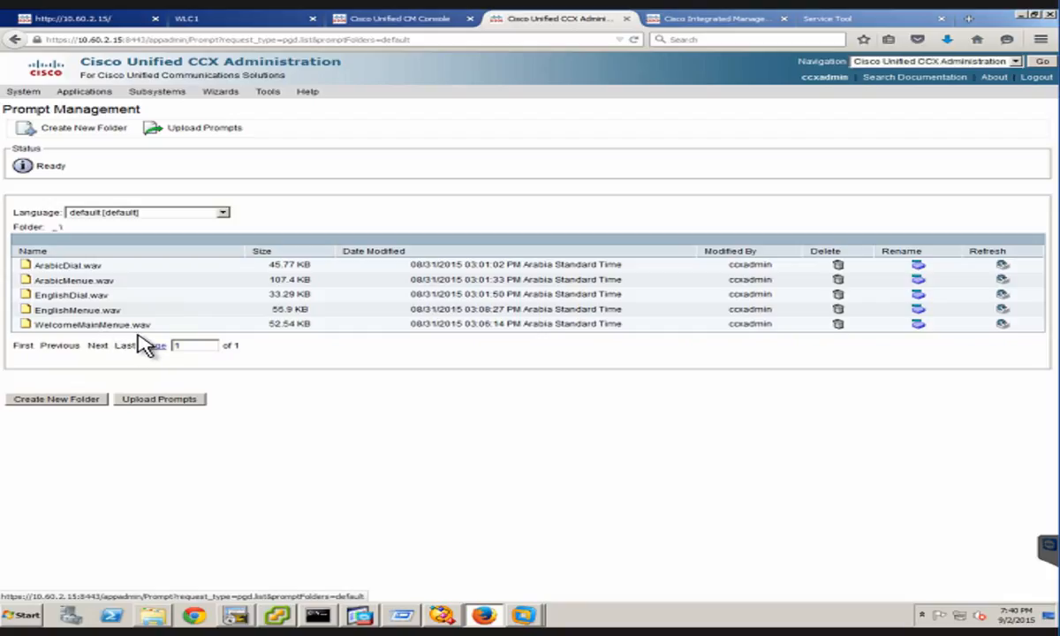
Review the English and Arabic menu and dial WAV files in the default prompt folder
double_click(97, 311)
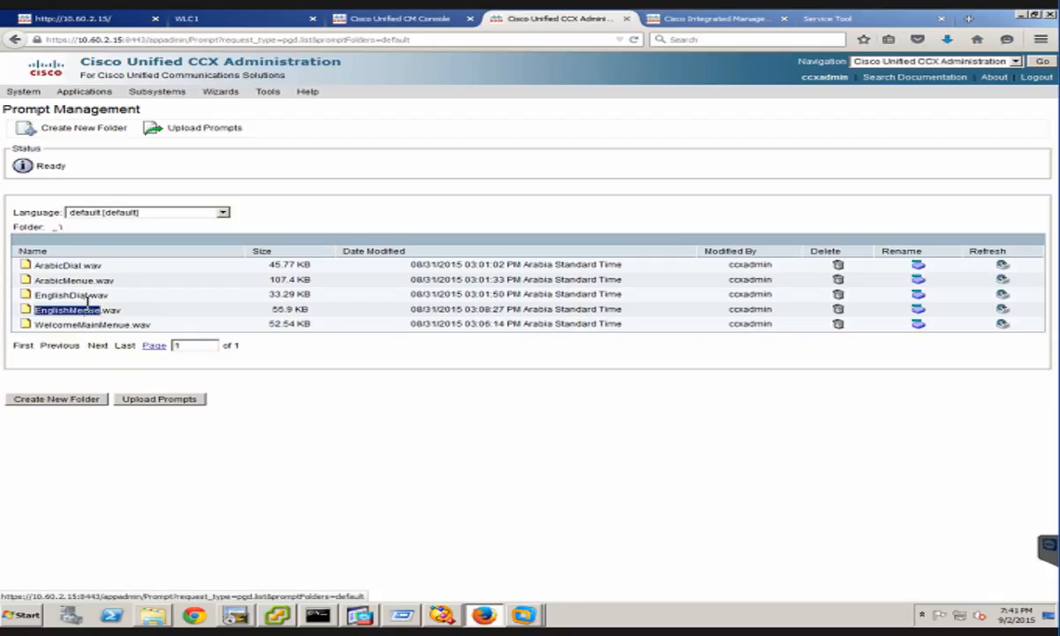
triple_click(89, 304)
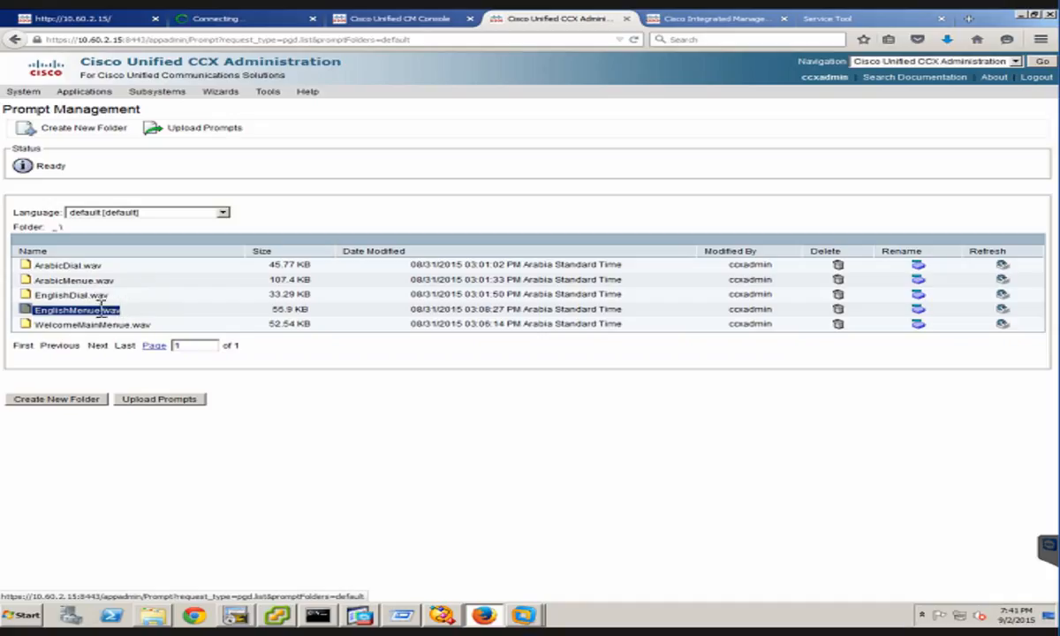
left_click(159, 370)
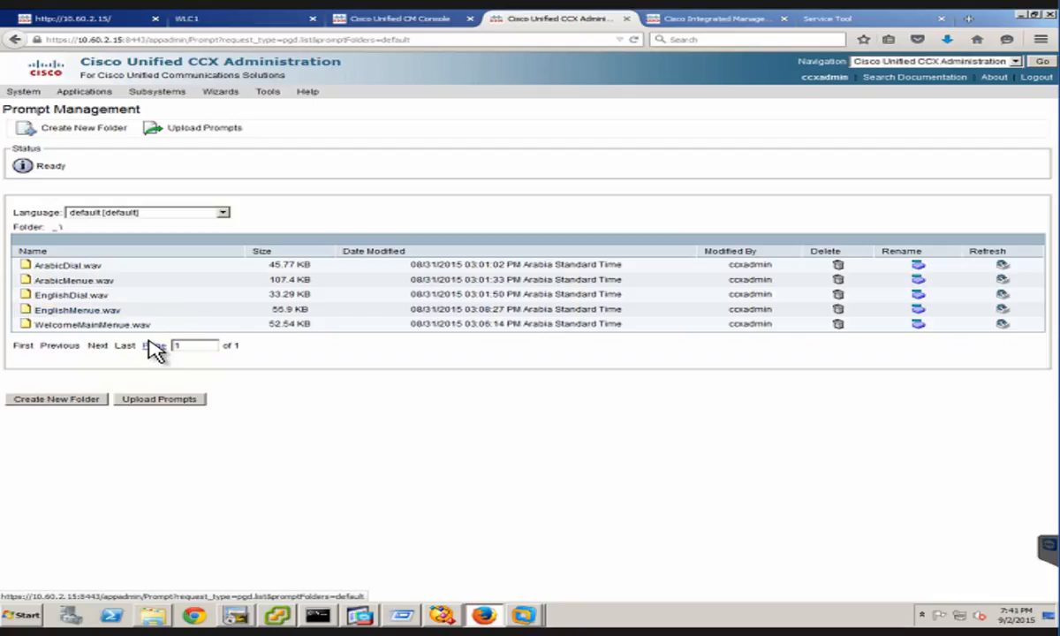
left_click(76, 295)
left_click(81, 280)
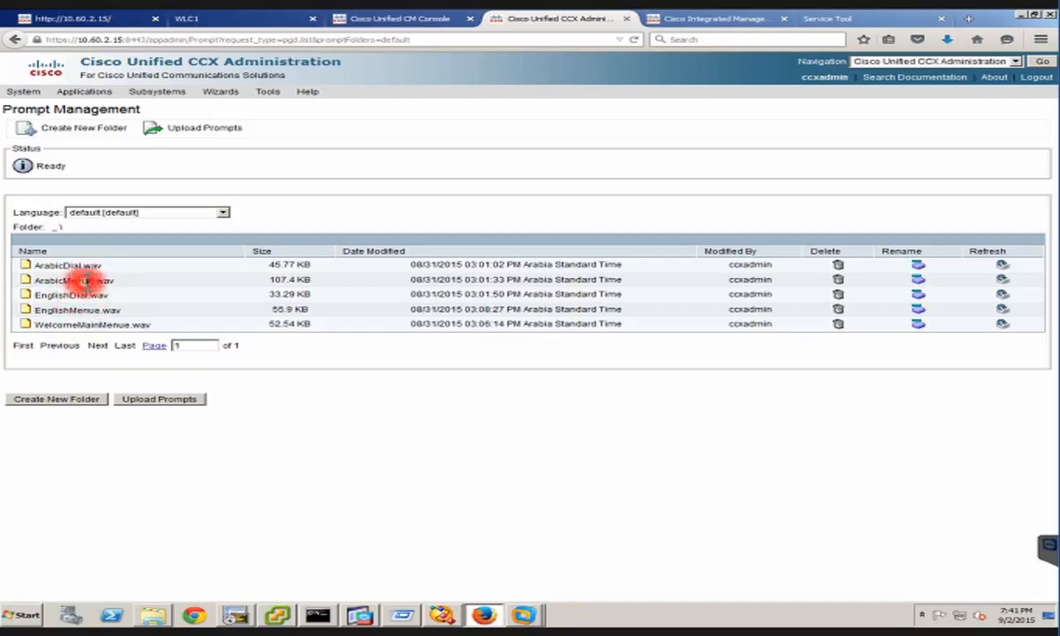
left_click(74, 264)
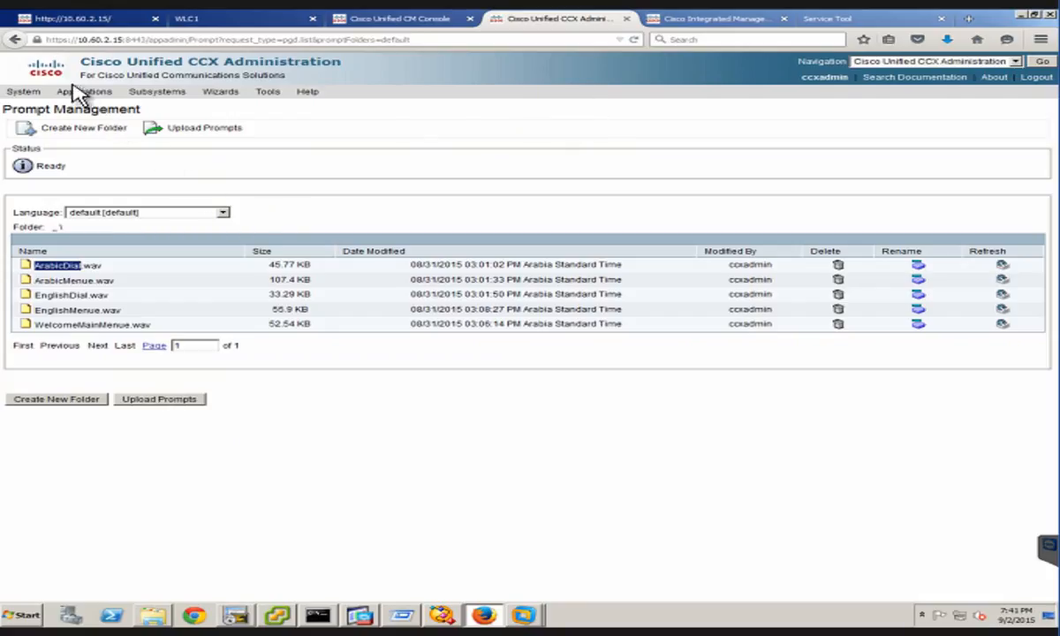
Open Application Management and start adding a new application of type Cisco Script Application
left_click(106, 95)
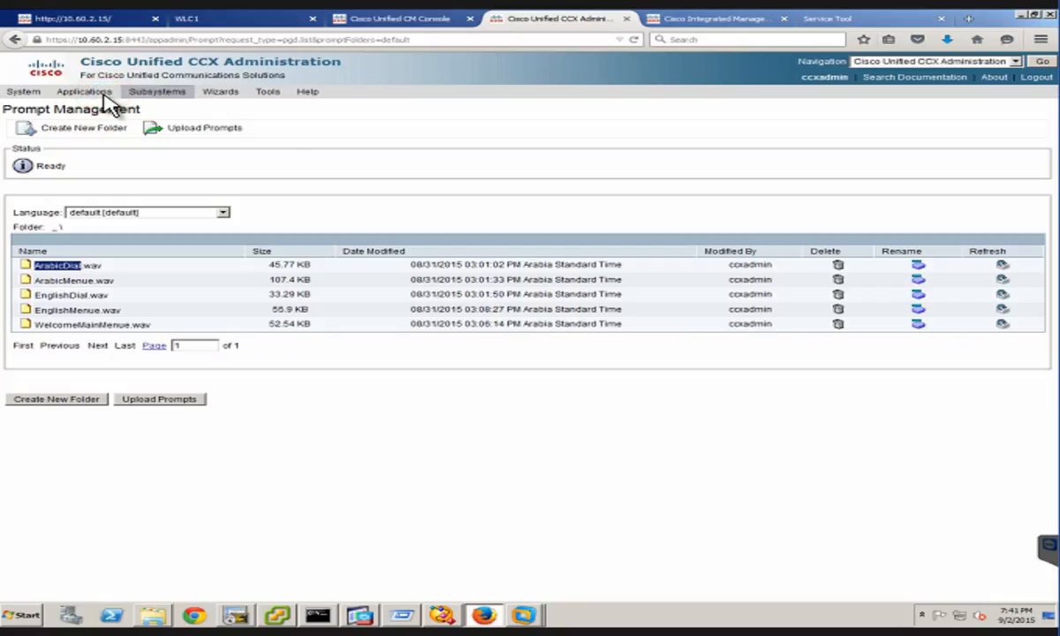
left_click(106, 95)
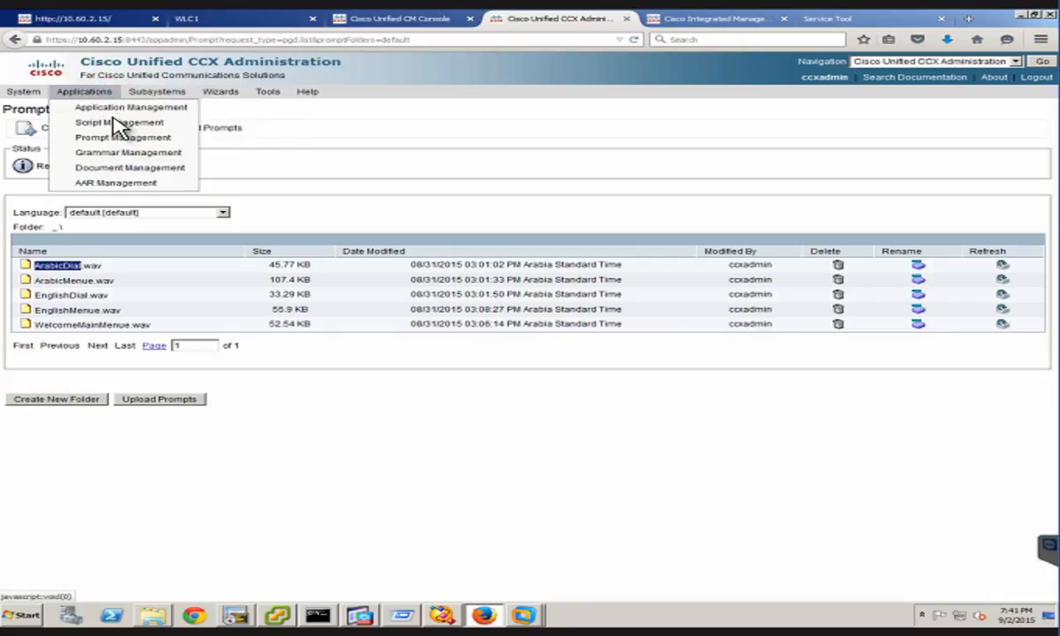
left_click(111, 115)
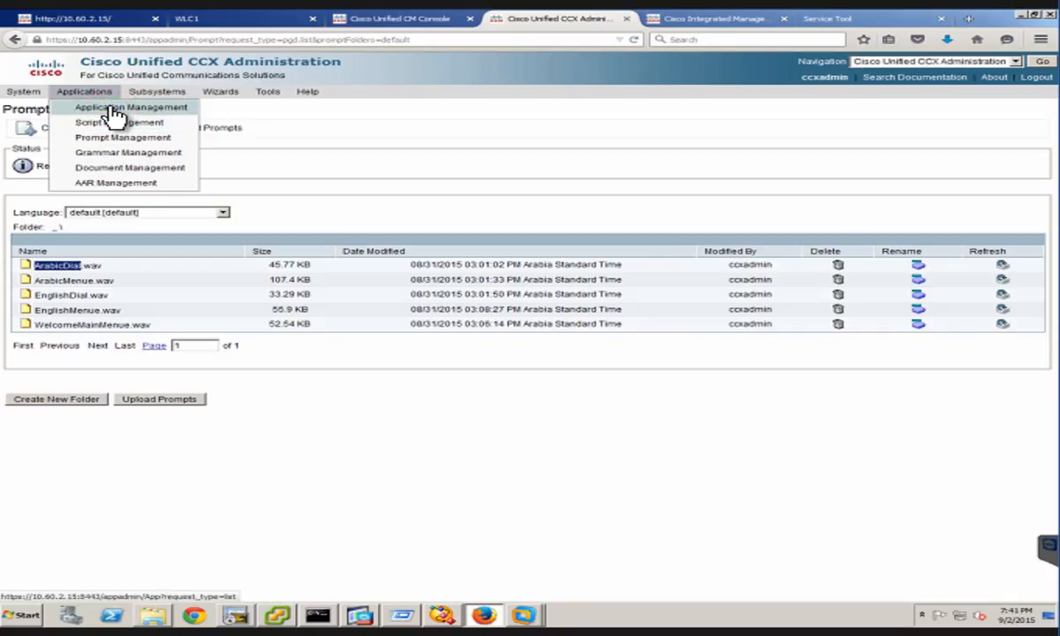
left_click(115, 113)
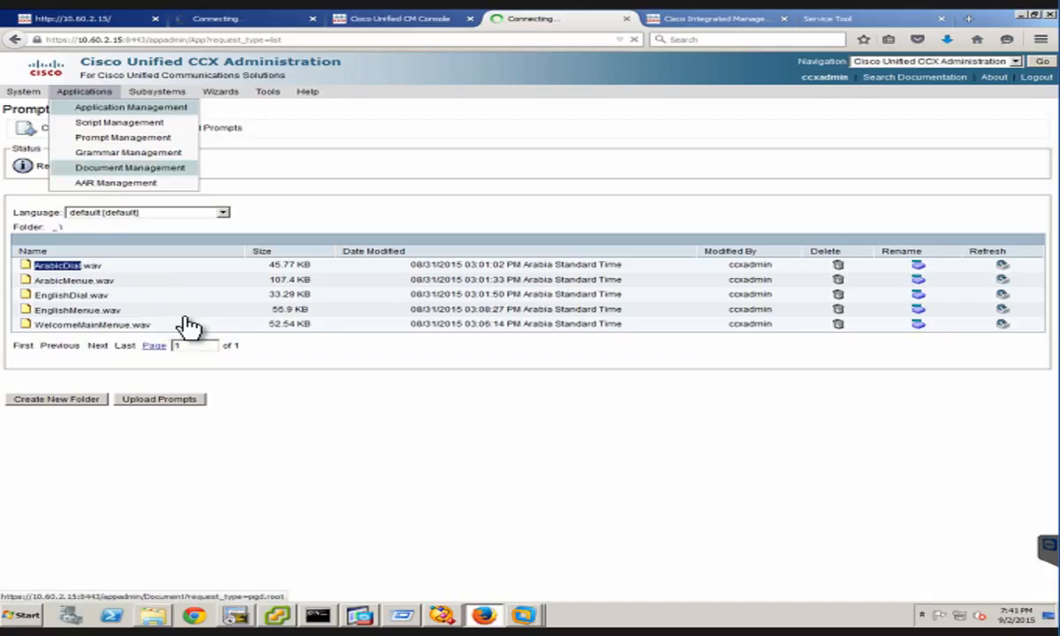
left_click(191, 174)
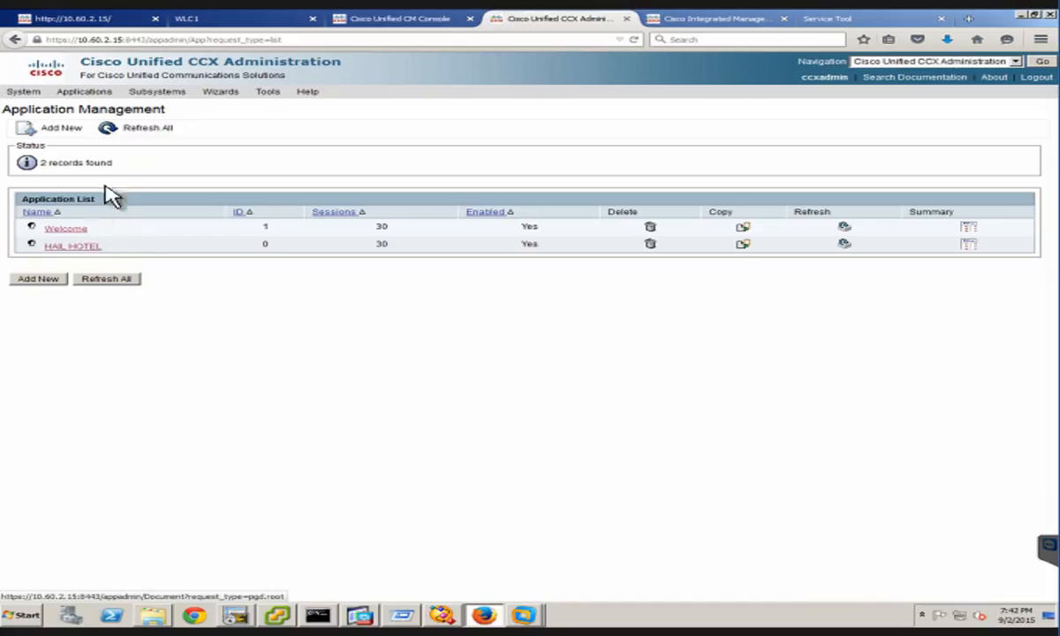
left_click(44, 279)
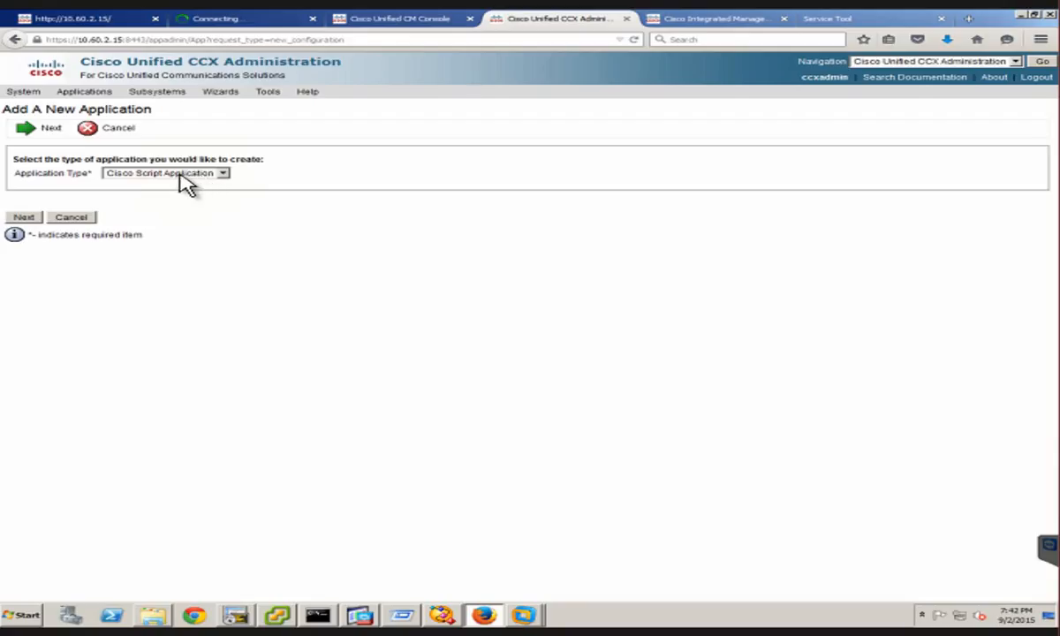
left_click(31, 219)
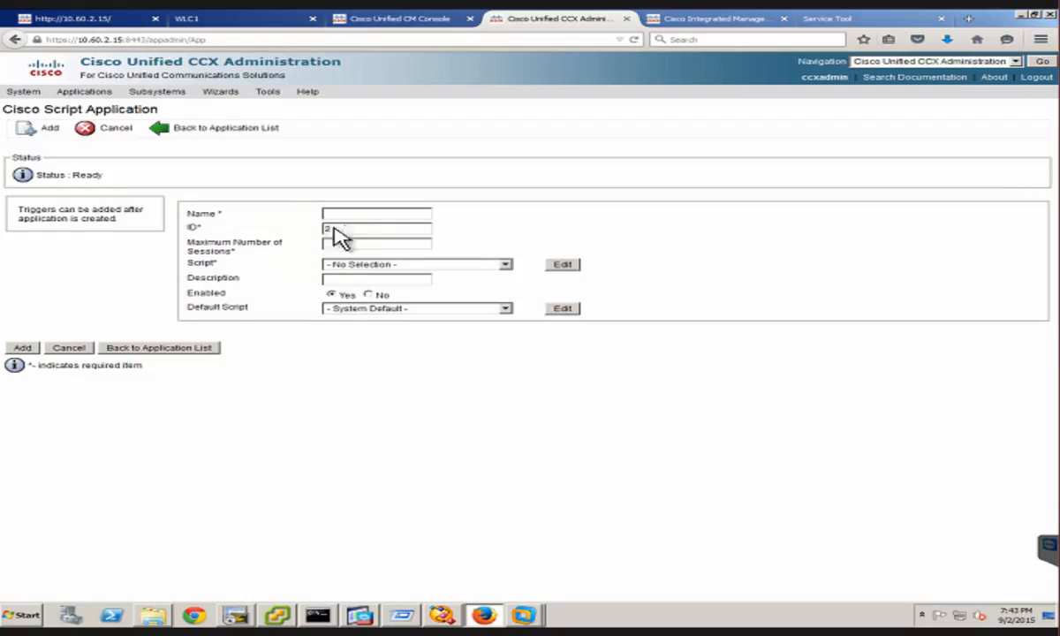
Name the new application Test-Script, set its ID to 3 and its maximum number of sessions to 30
left_click(342, 213)
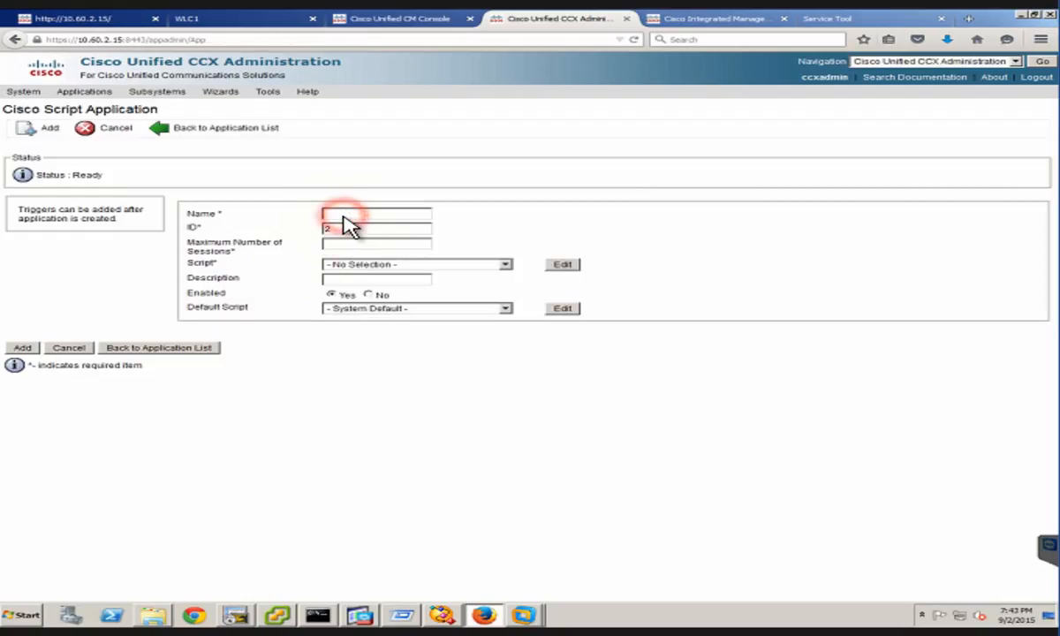
left_click(334, 214)
type("Script")
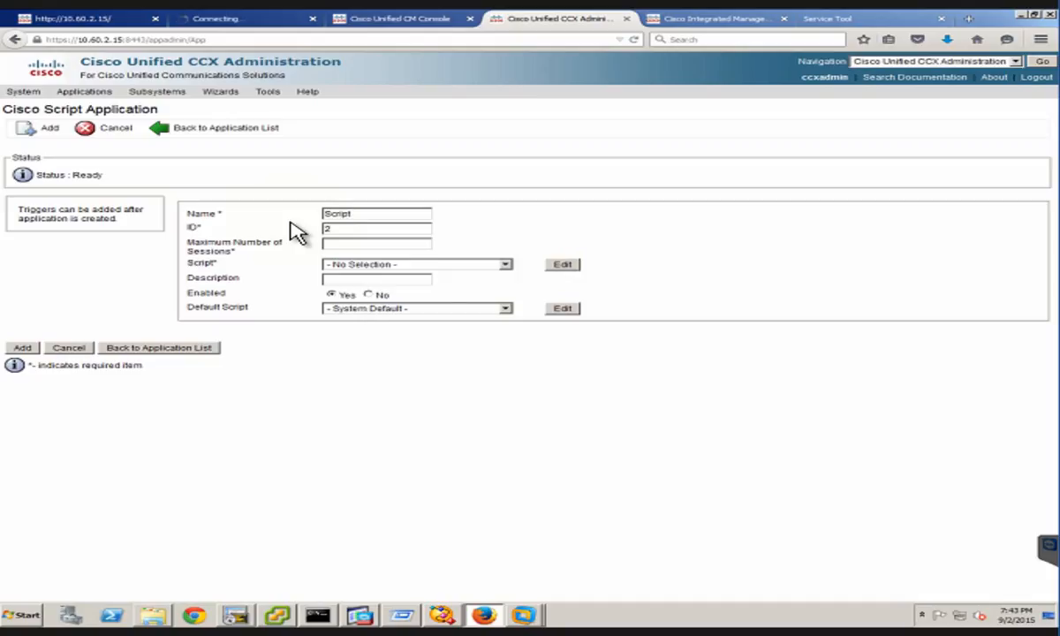
key("BackSpace")
key("BackSpace")
key("BackSpace")
key("BackSpace")
key("BackSpace")
key("BackSpace")
type("Test-Script")
left_click(379, 229)
type("3")
left_click(408, 246)
type("30")
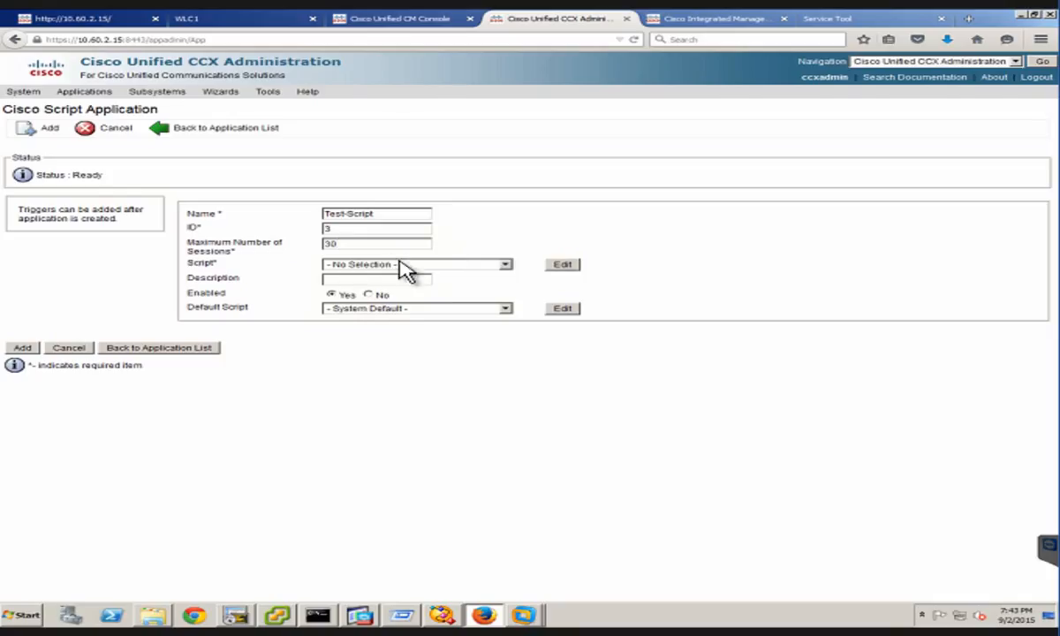
Choose SCRIPT[Script2.aef] as the application's script
left_click(509, 265)
left_click(507, 265)
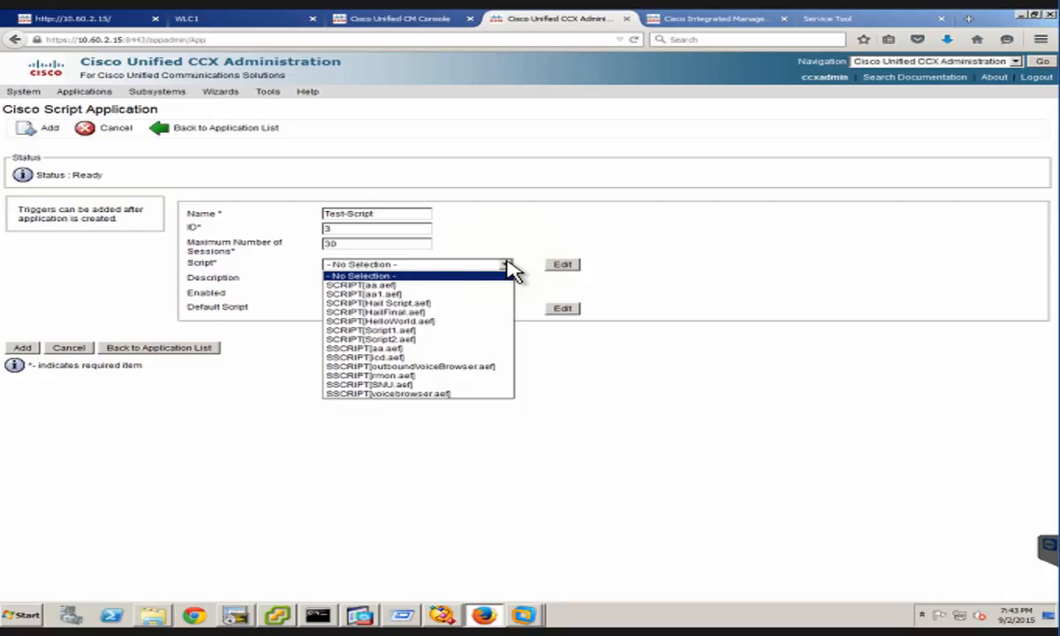
left_click(370, 339)
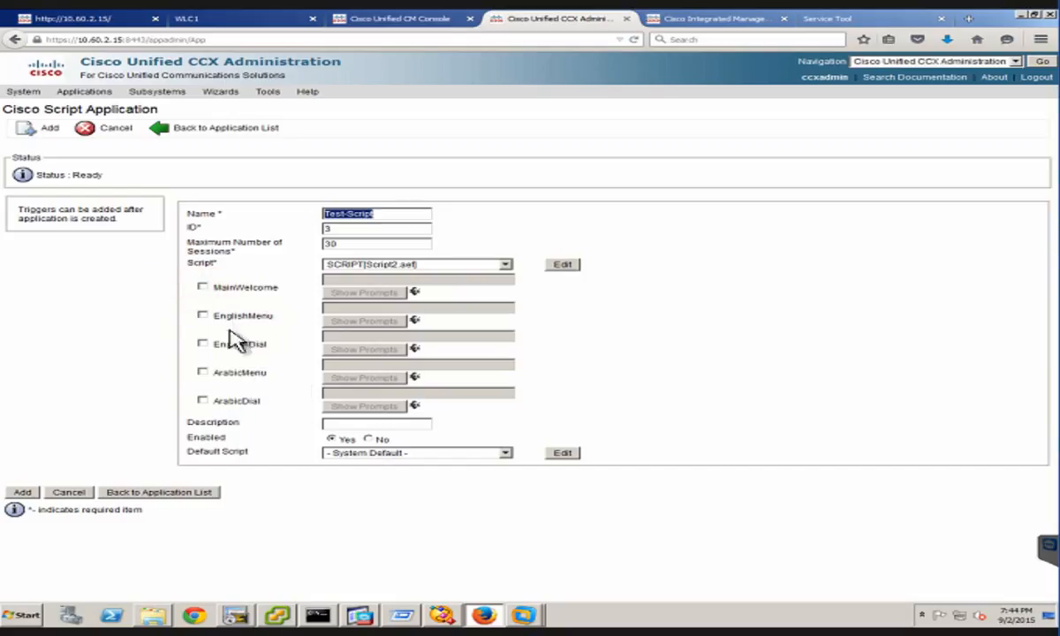
Enable the MainWelcome parameter and assign it the uploaded prompt WelcomeMainMenue.wav
left_click(202, 287)
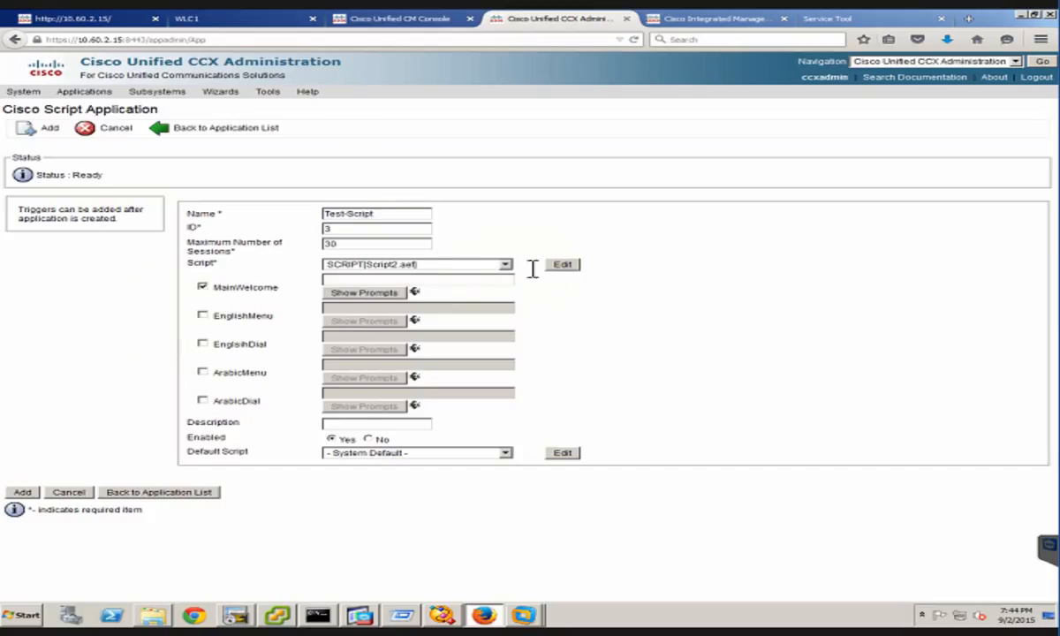
left_click(362, 292)
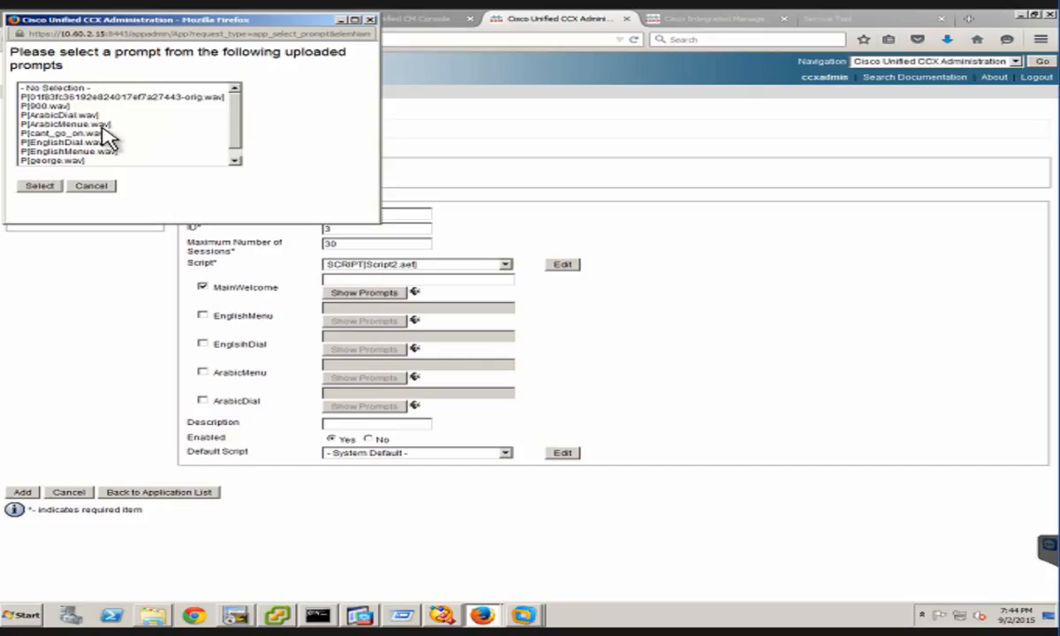
left_click(234, 159)
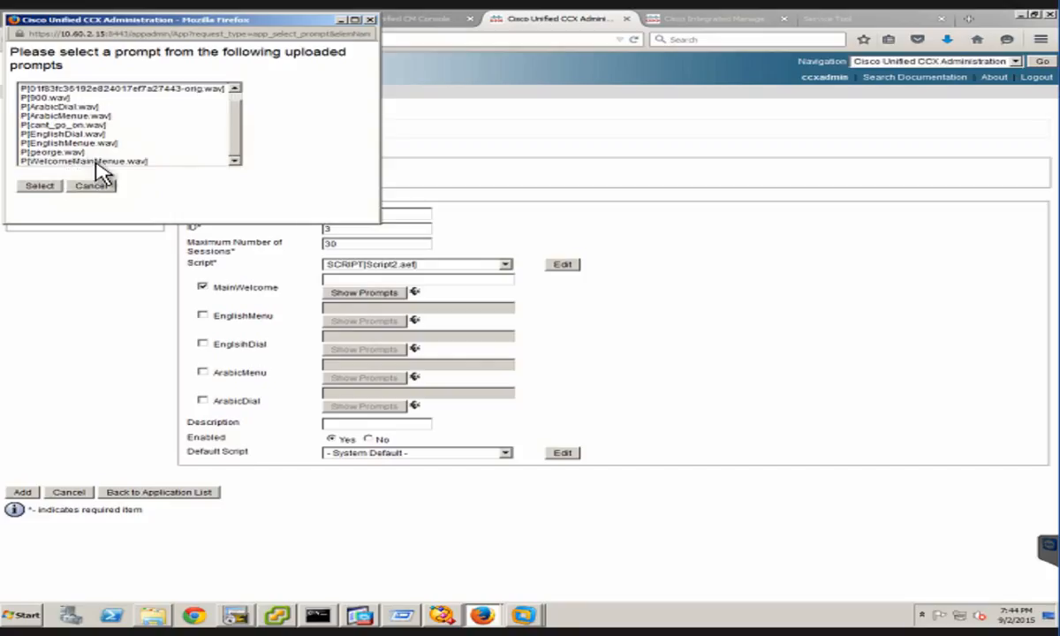
left_click(92, 163)
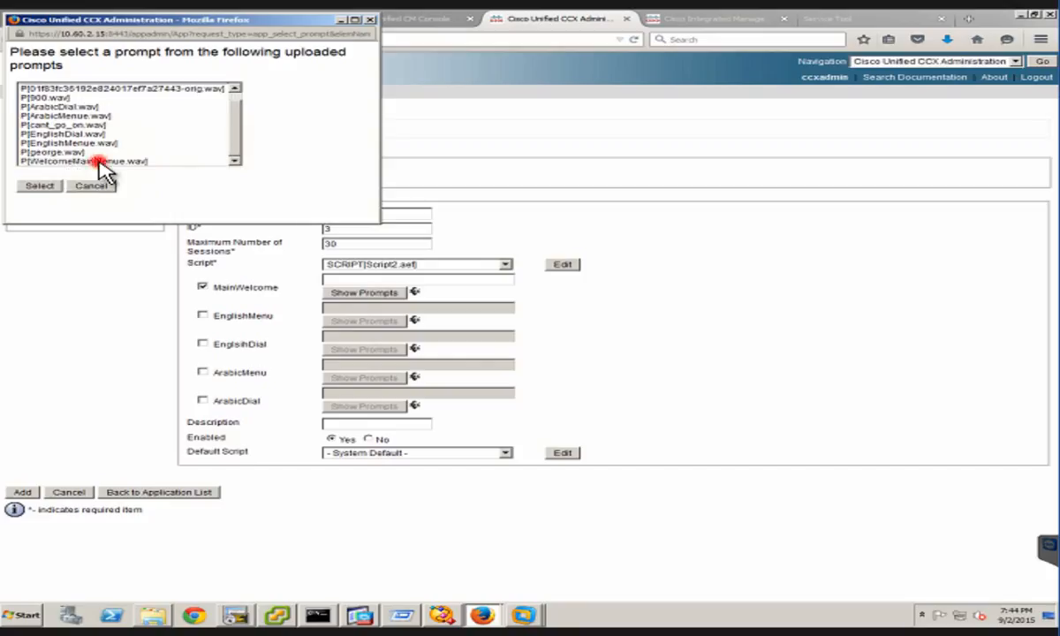
left_click(40, 188)
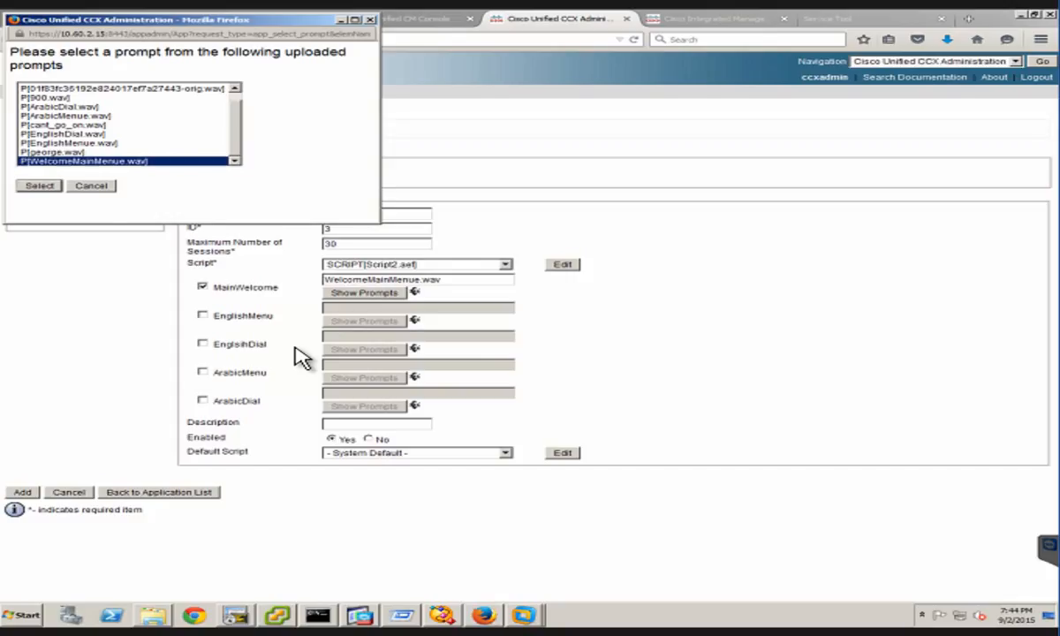
Enable the EnglishMenu parameter and assign it the uploaded prompt EnglishMenue.wav
left_click(203, 315)
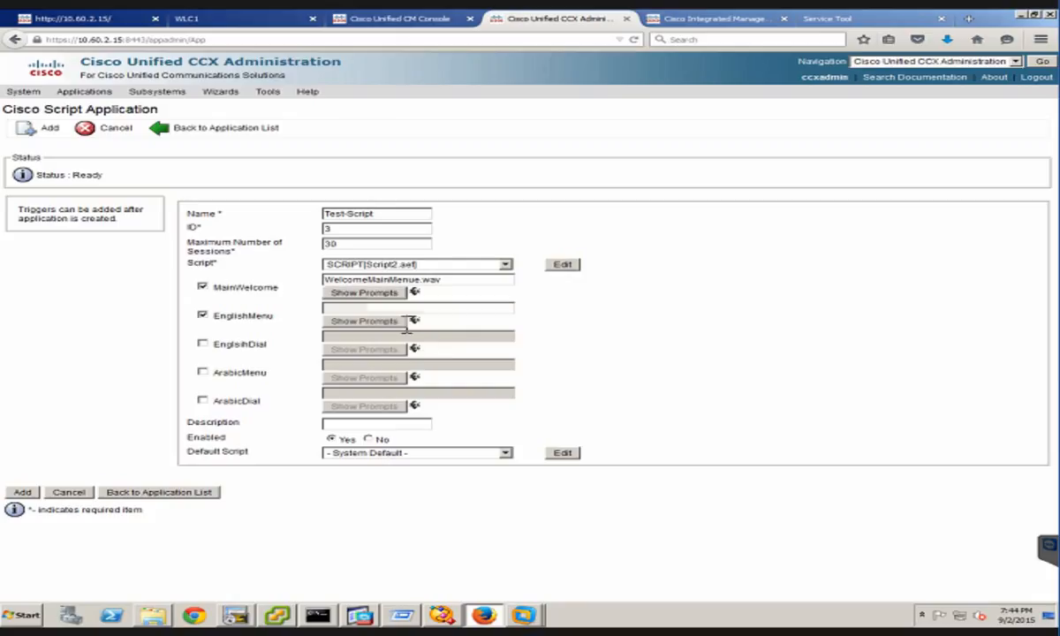
left_click(379, 330)
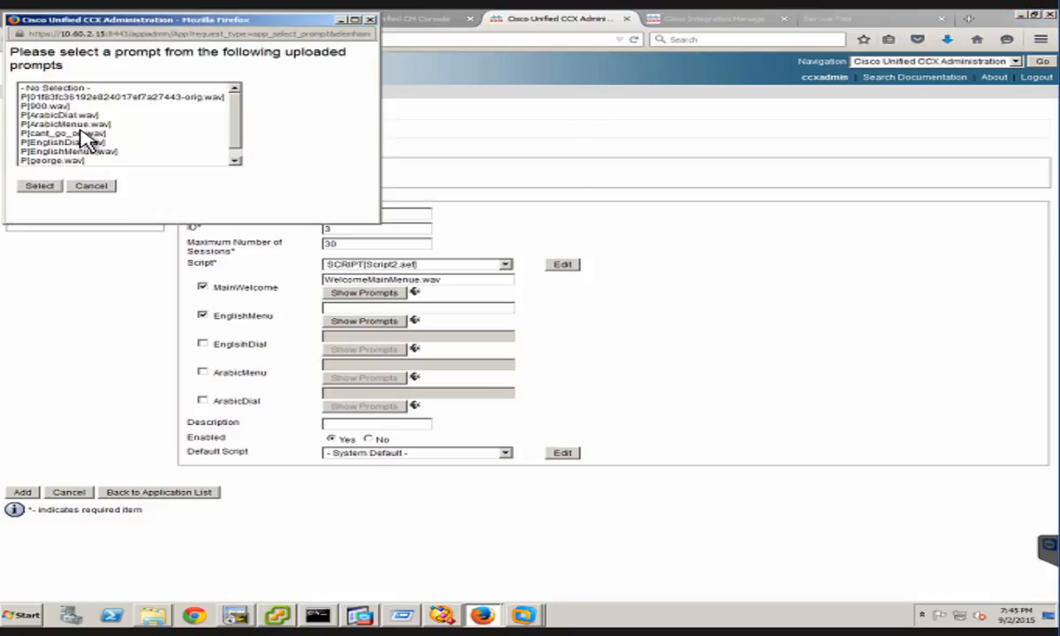
left_click(84, 152)
left_click(40, 186)
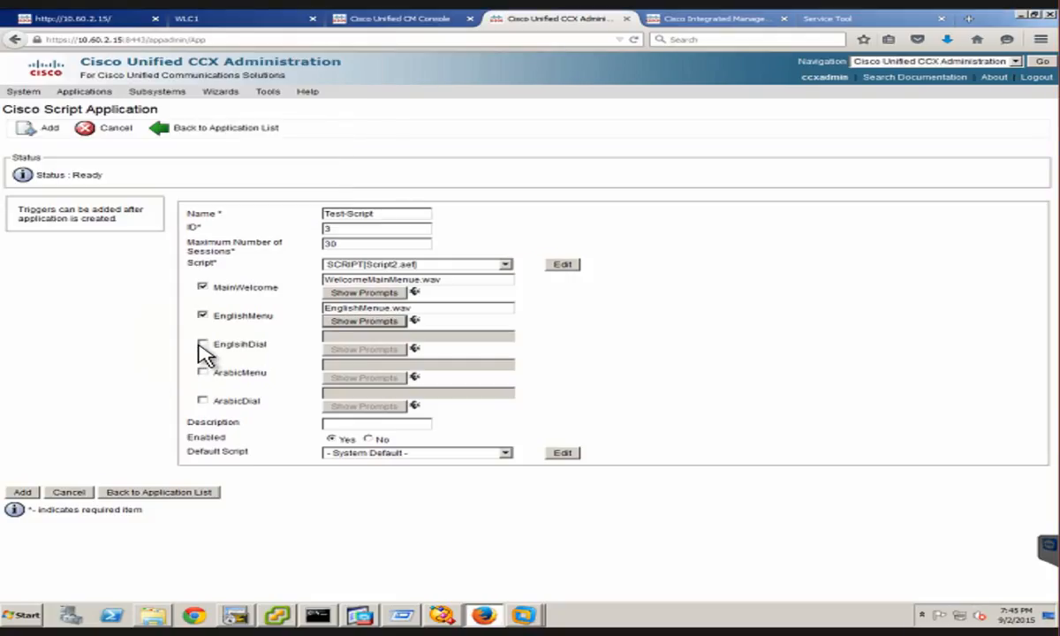
Enable the EnglsihDial parameter and open its list of uploaded prompts
left_click(202, 344)
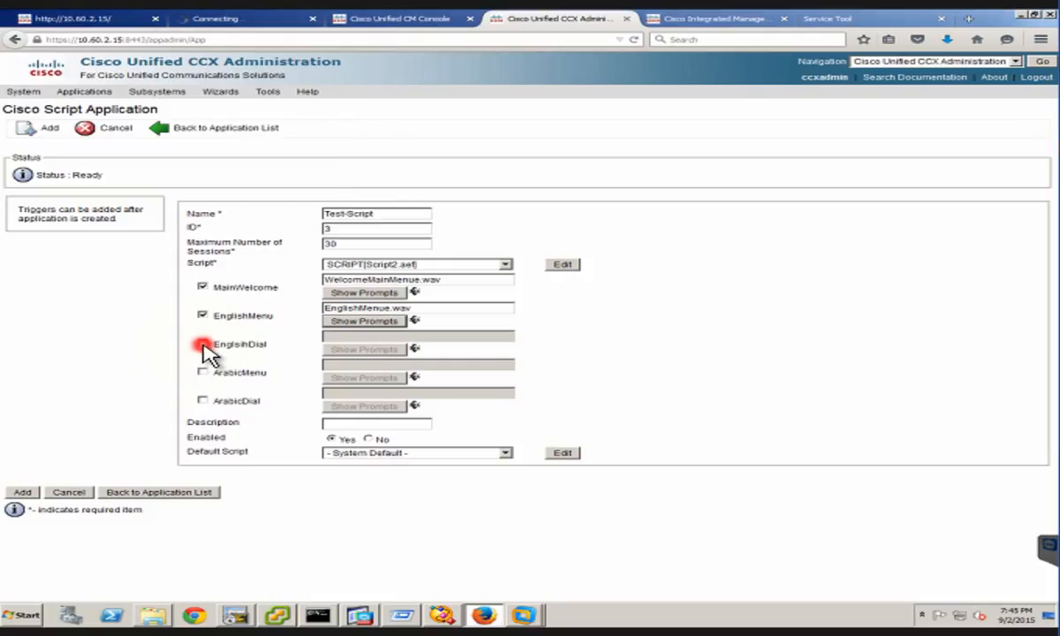
left_click(353, 360)
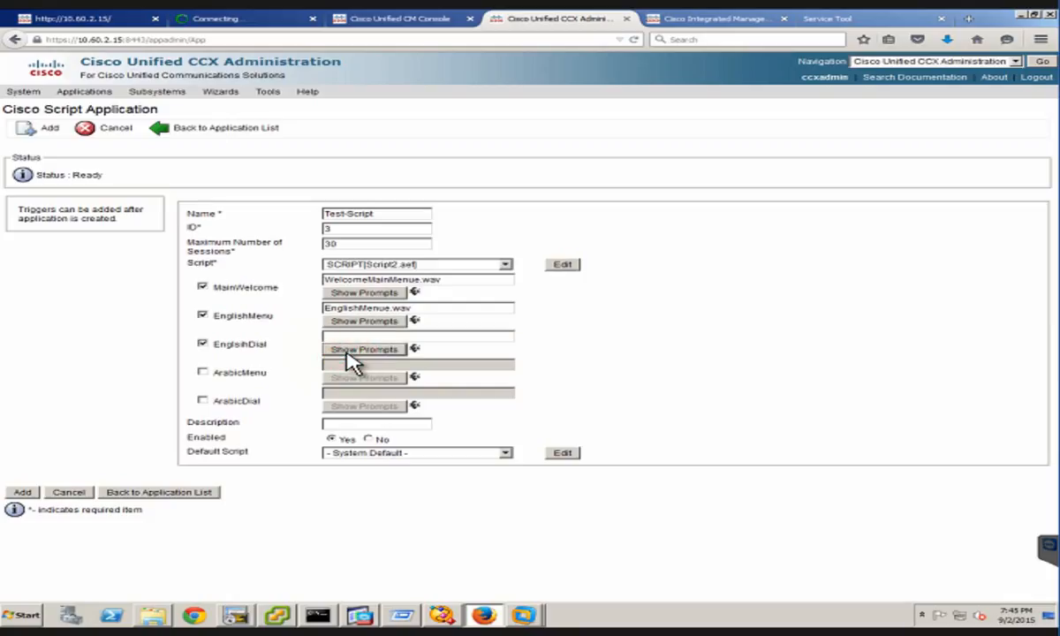
left_click(354, 360)
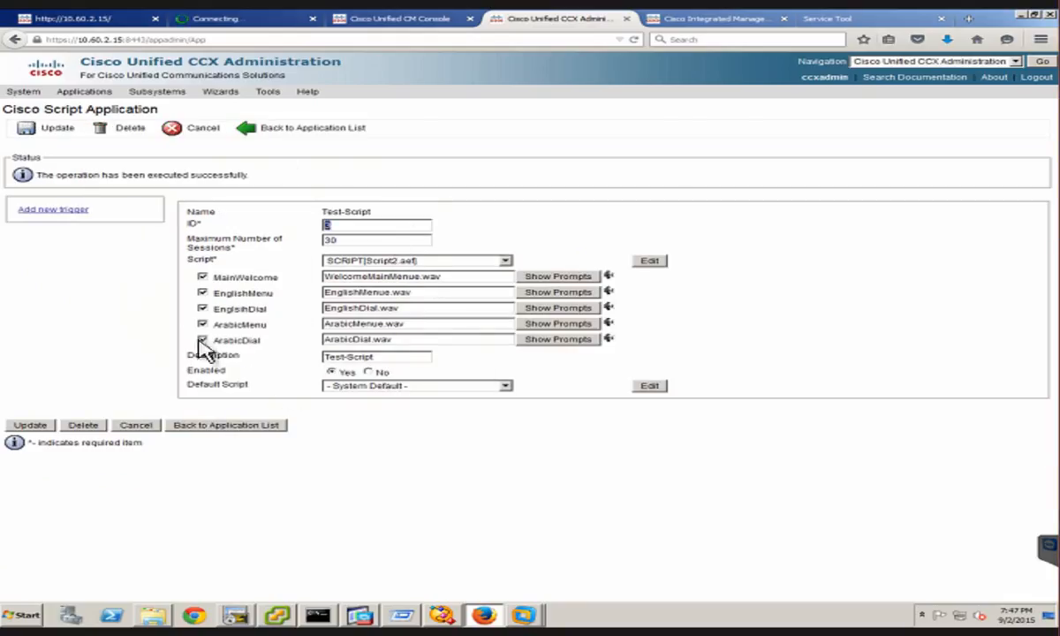
Start adding a new trigger of type Unified CM Telephony Trigger to the Test-Script application
left_click(40, 212)
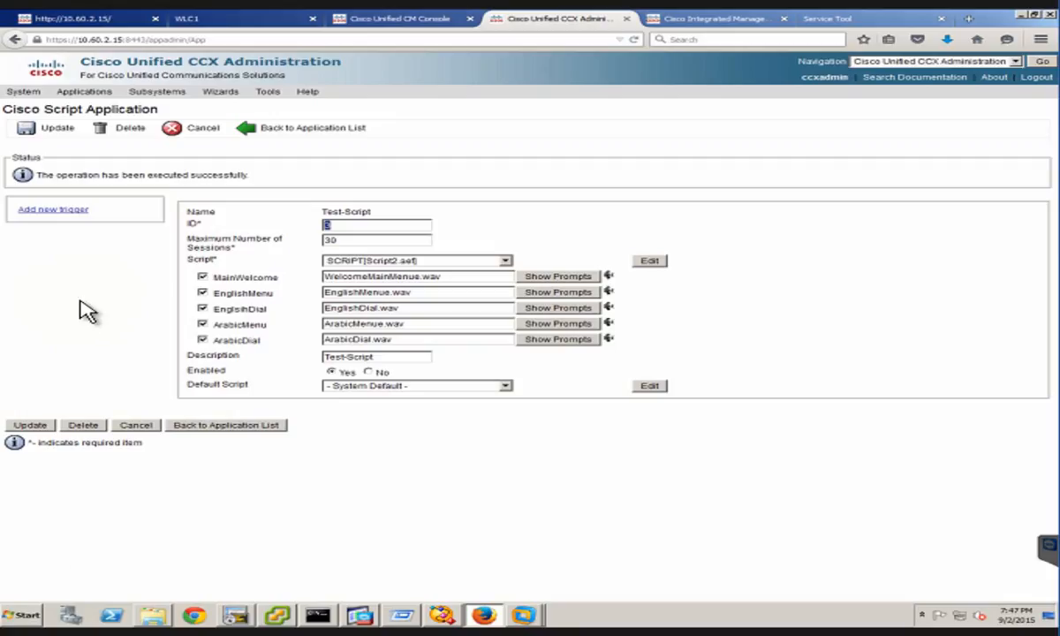
left_click(85, 212)
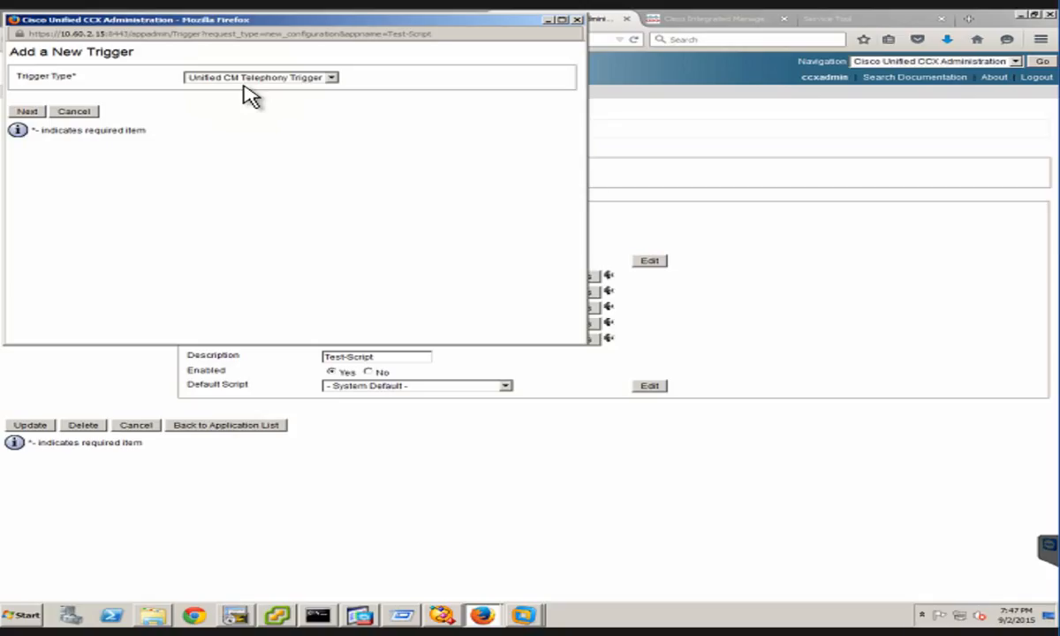
left_click(28, 111)
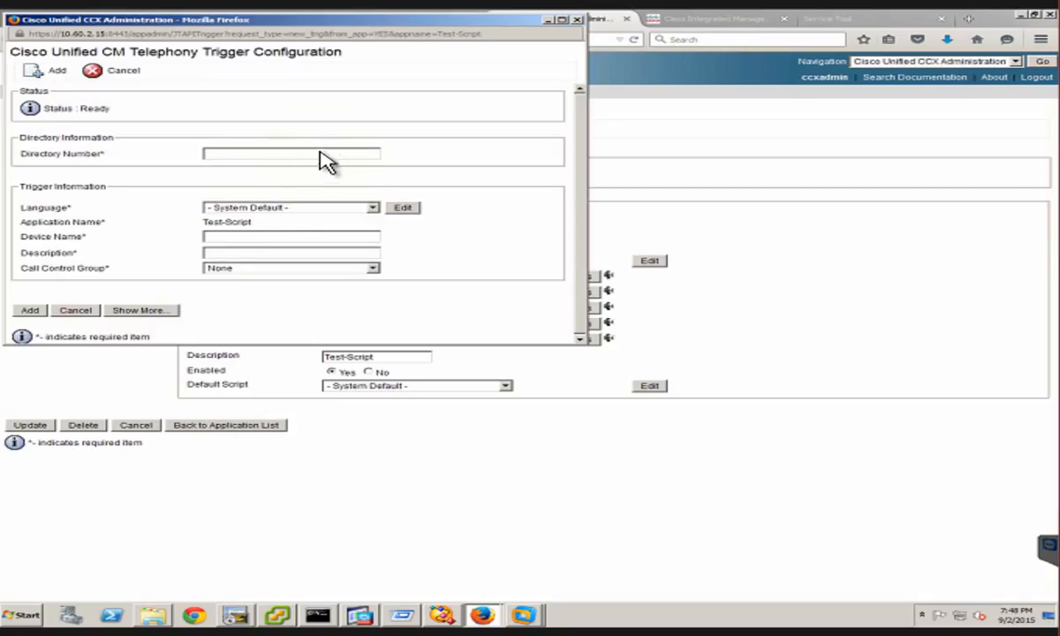
Set the trigger's directory number to 6101, its device name to TestScript and its description to Test
left_click(318, 153)
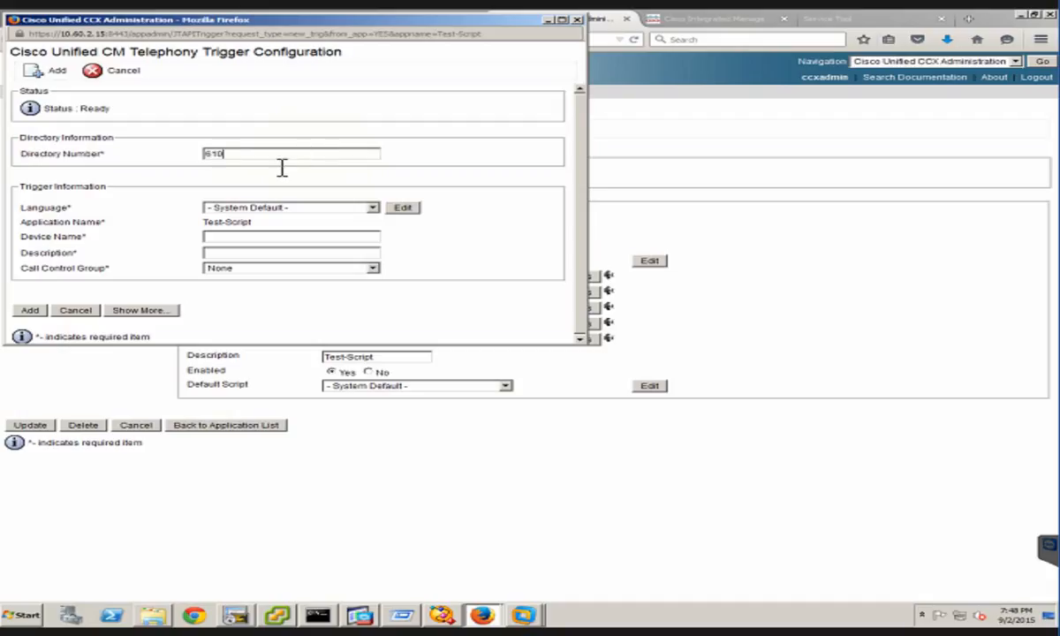
type("101")
left_click(235, 238)
type("TestScript")
left_click(228, 251)
type("Test")
Assign the trigger to the inbound call control group Unified CM Telephony Group #0(0) and add it
left_click(275, 270)
left_click(275, 270)
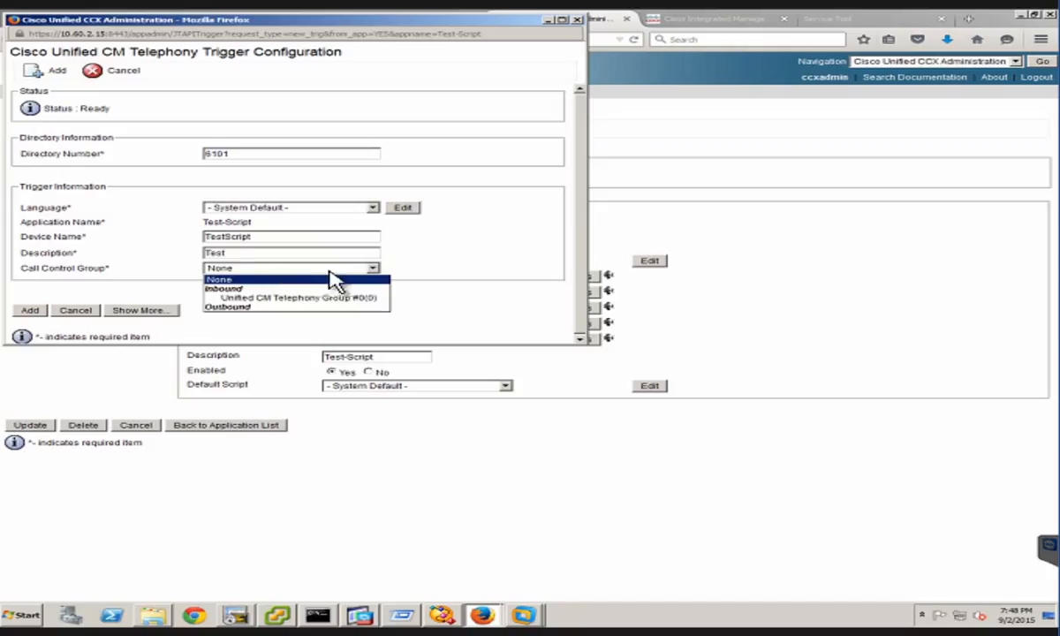
left_click(279, 298)
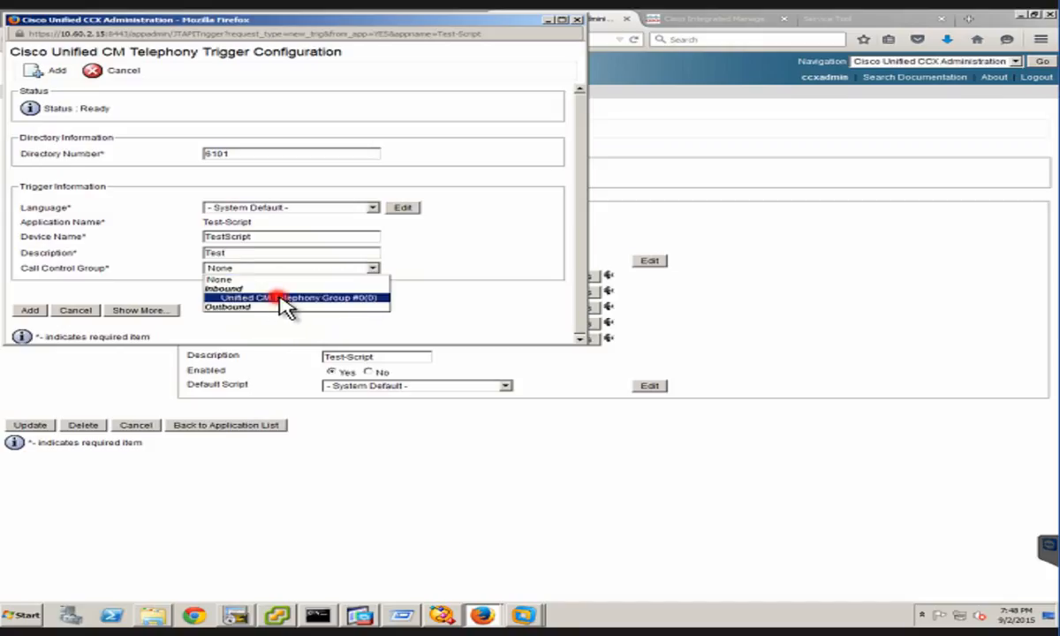
left_click(39, 309)
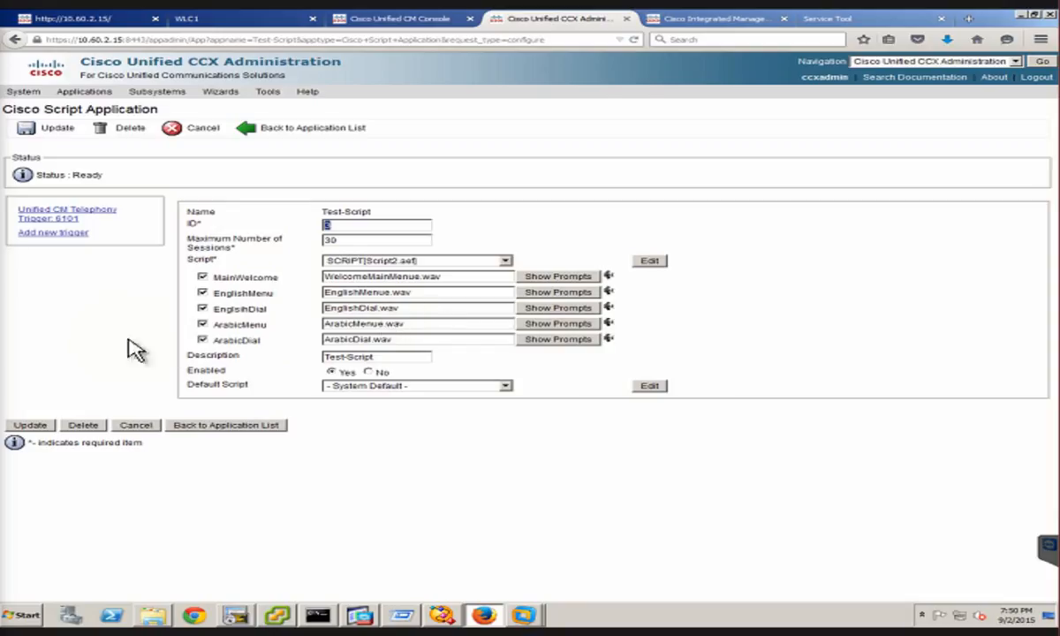
Switch to Cisco Unified CCX Editor and examine the MainMenuLabel menu's Change Language branch in Script2.aef, undoing any accidental step move
left_click(442, 615)
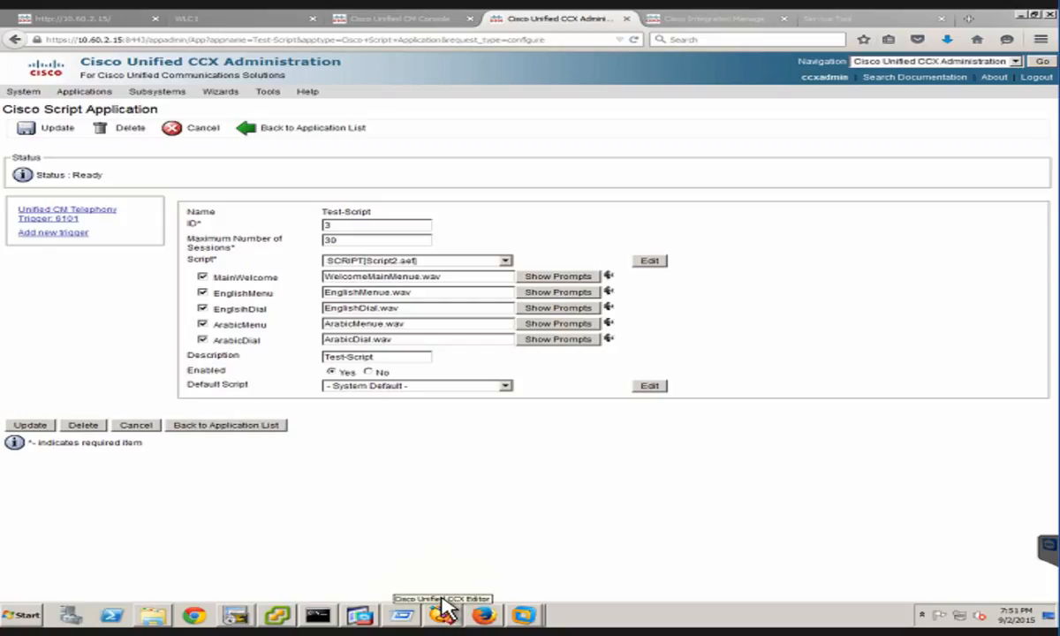
left_click(444, 614)
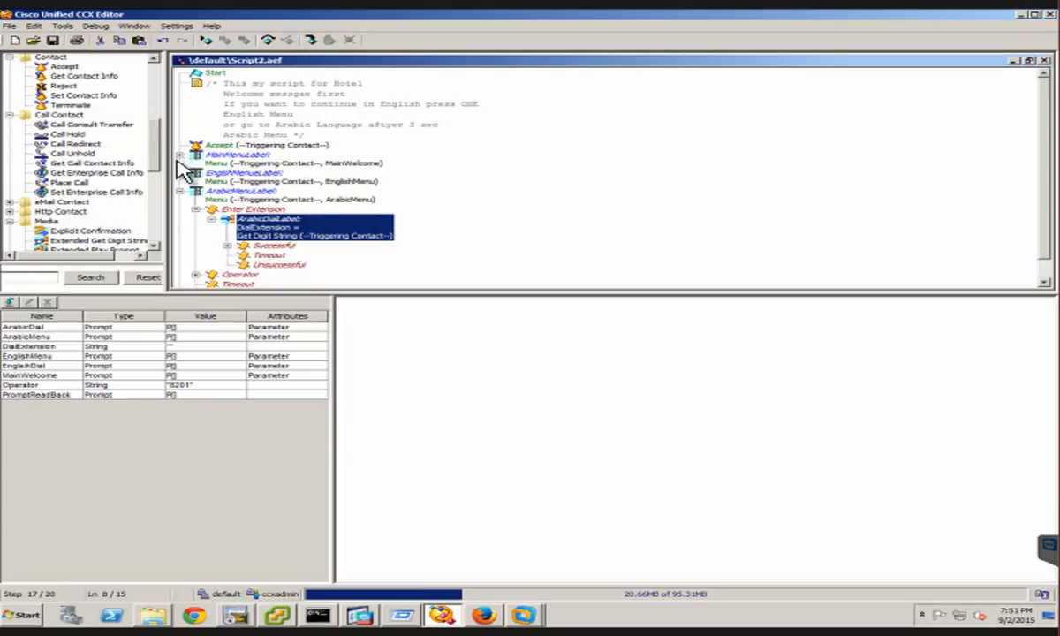
left_click(178, 153)
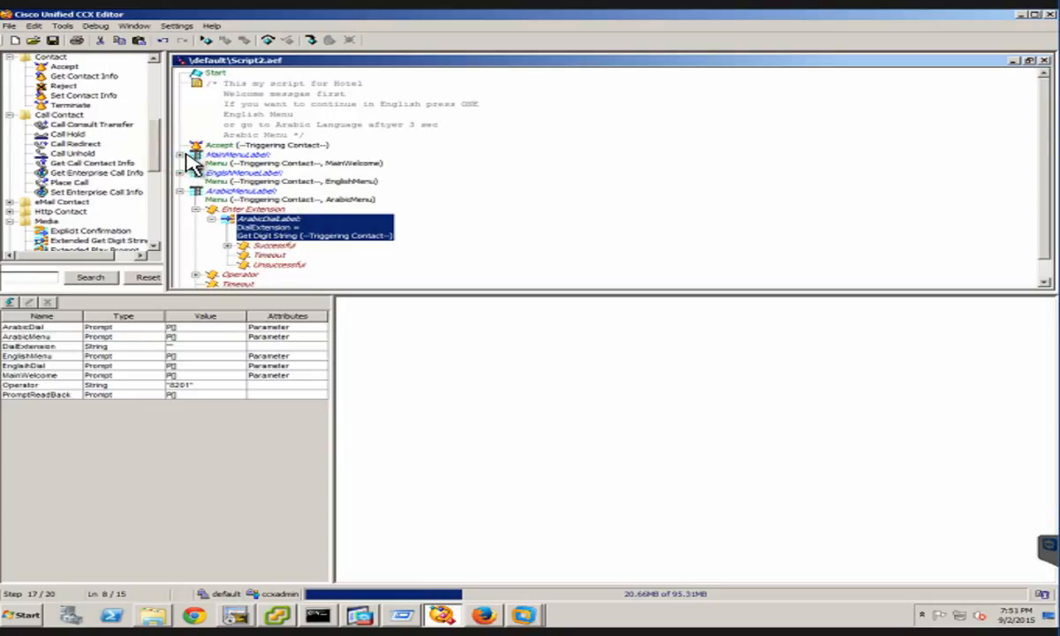
left_click(179, 155)
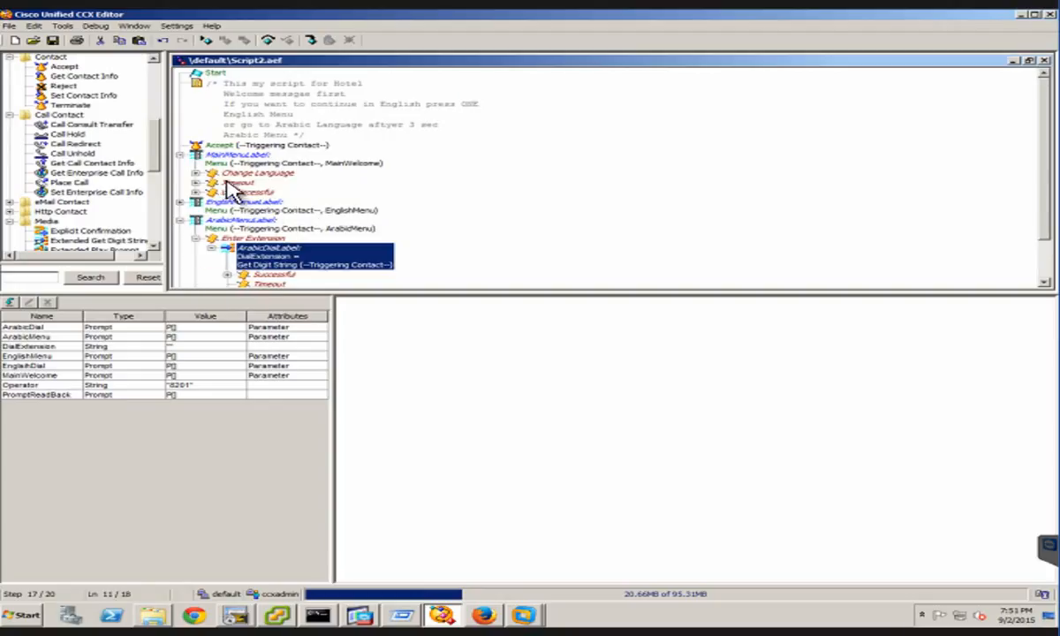
left_click(194, 173)
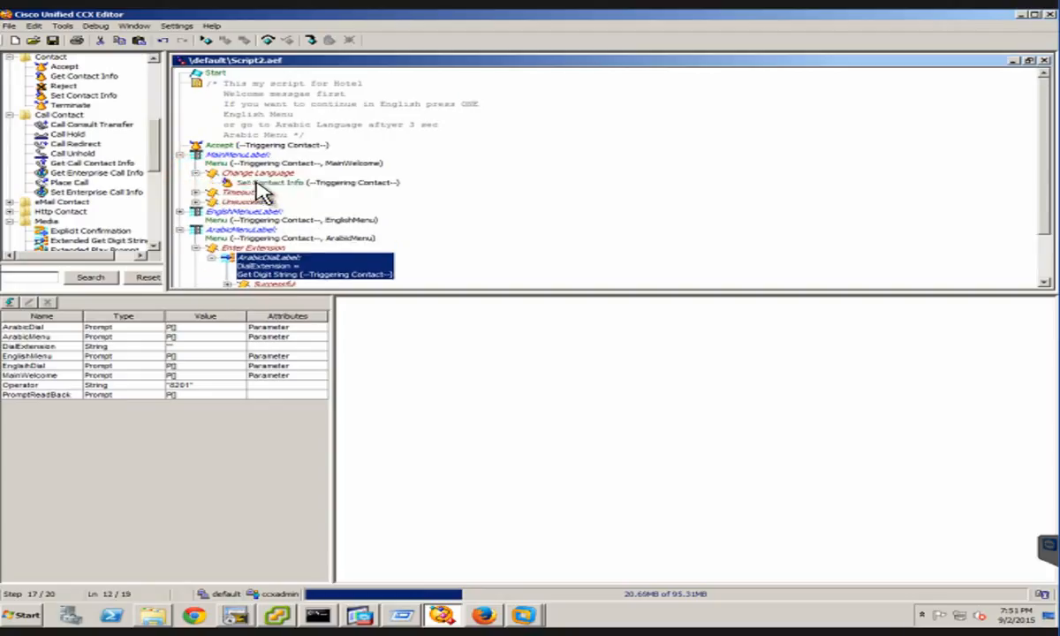
left_click_drag(256, 183, 234, 175)
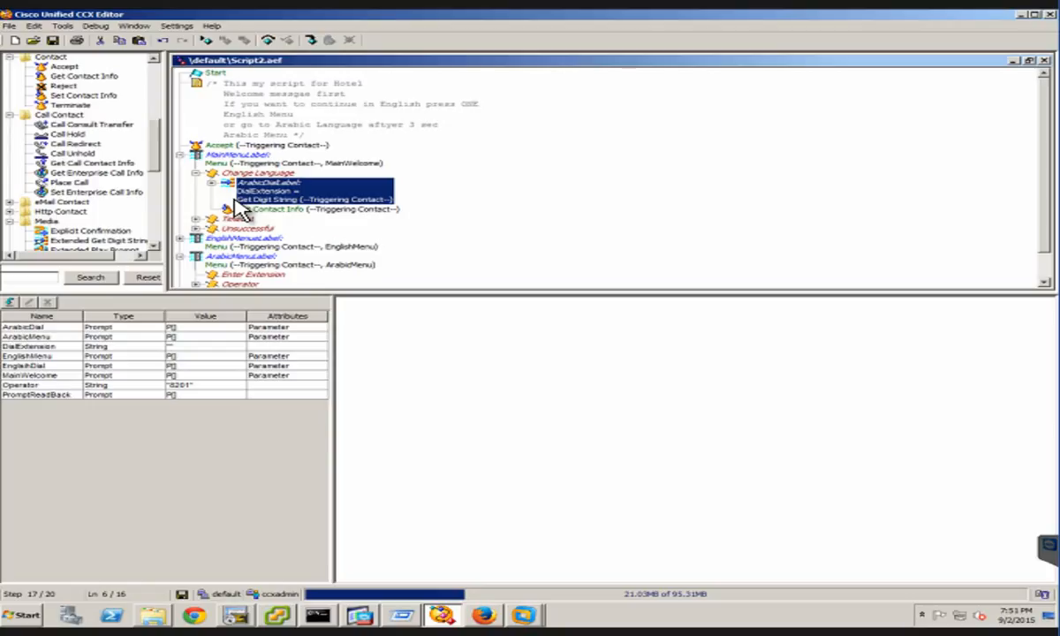
key("ctrl+z")
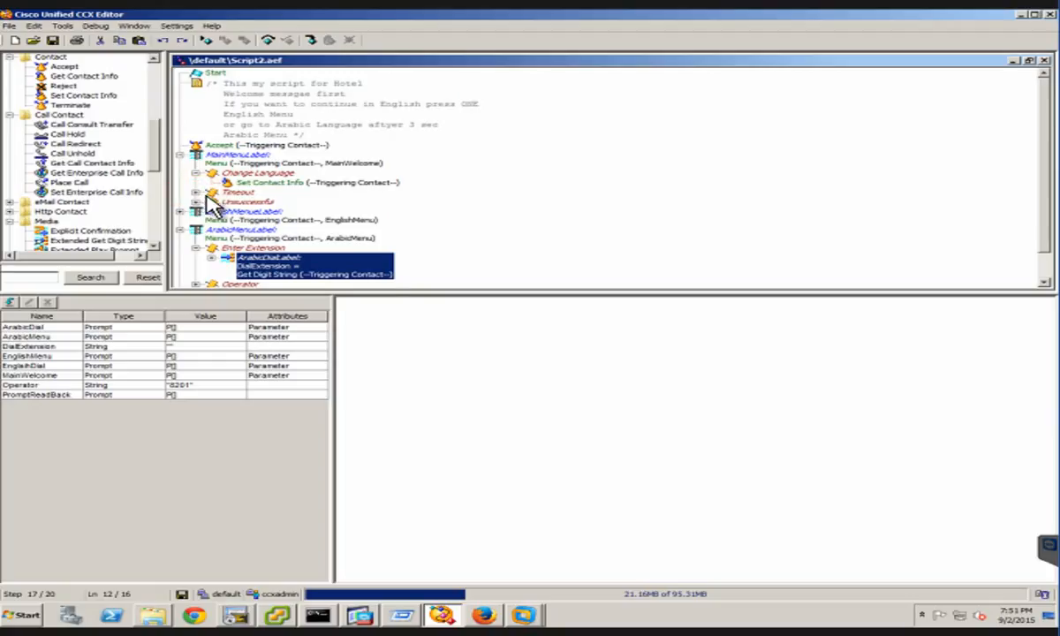
Add a Goto step below Set Contact Info in the MainMenuLabel menu's Change Language branch
left_click(196, 193)
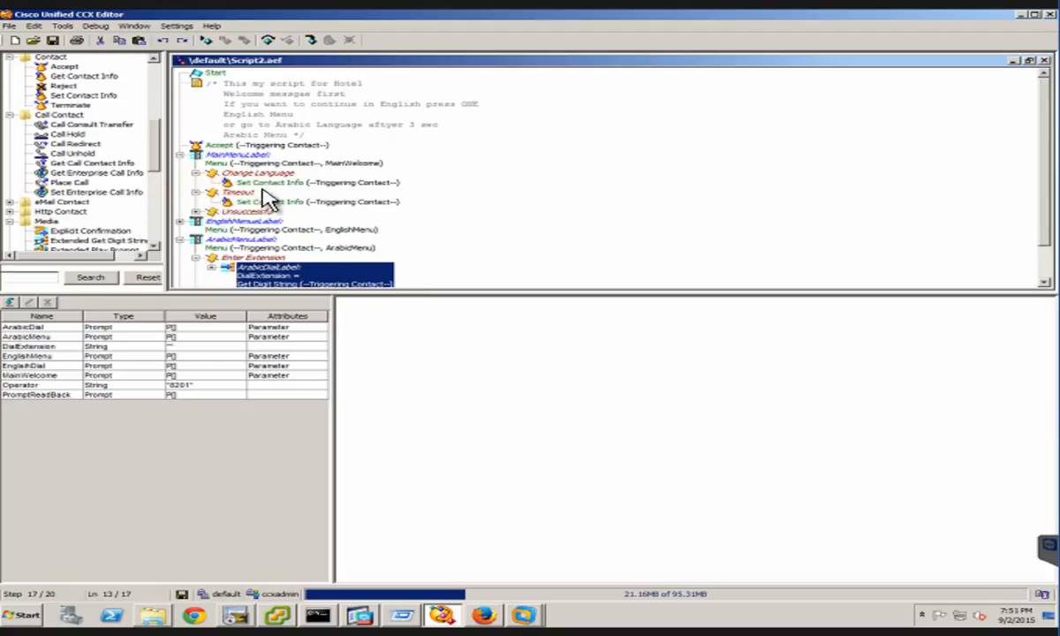
left_click(287, 182)
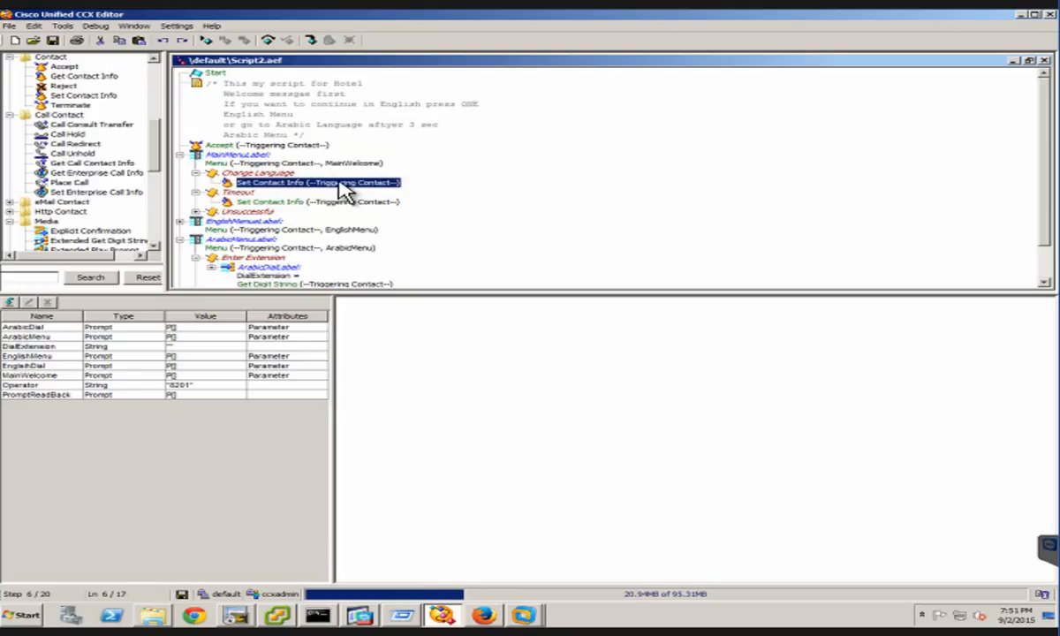
left_click(152, 80)
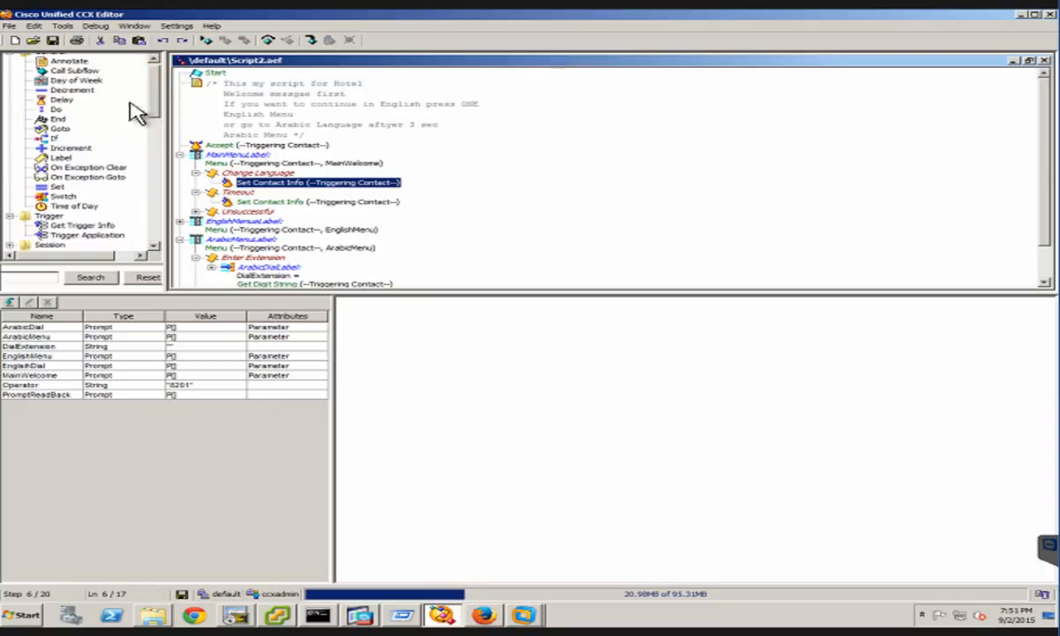
left_click(59, 127)
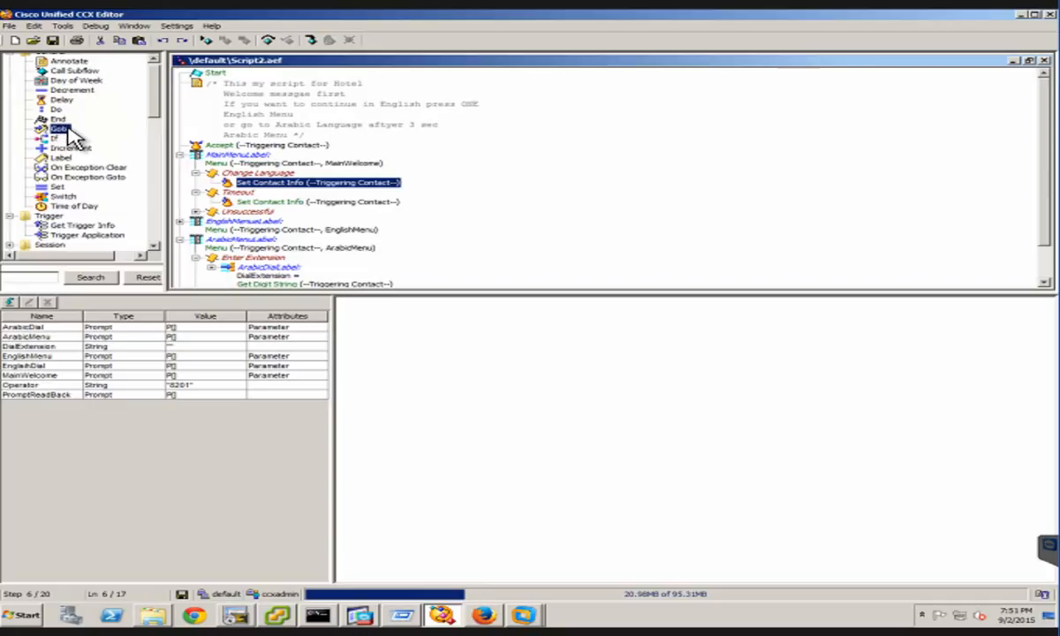
left_click_drag(61, 129, 281, 187)
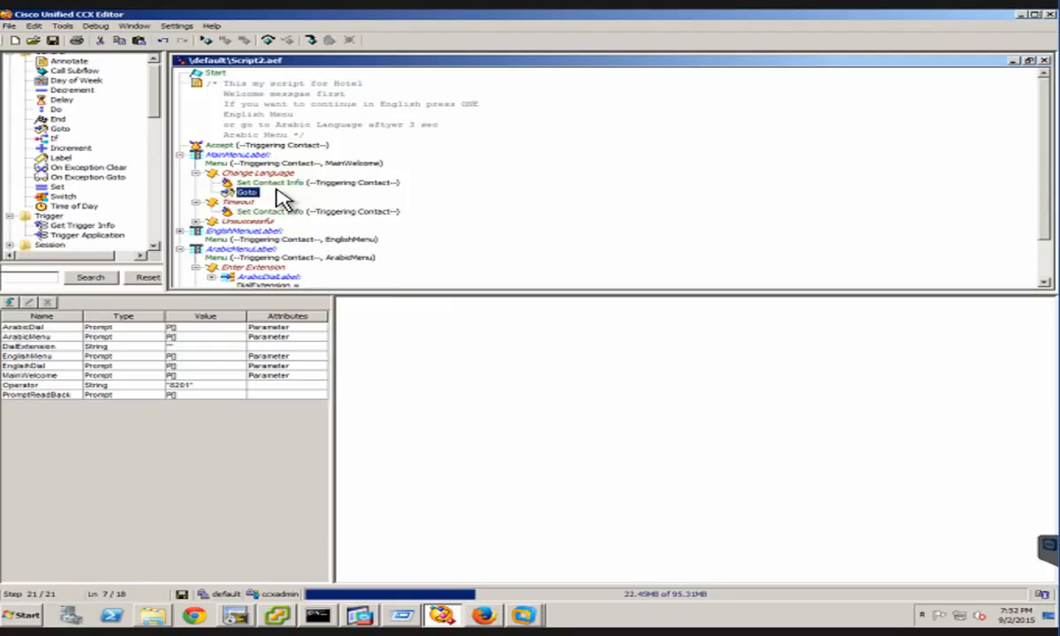
Set the Change Language branch's Goto step to jump to EnglishMenueLabel
right_click(249, 192)
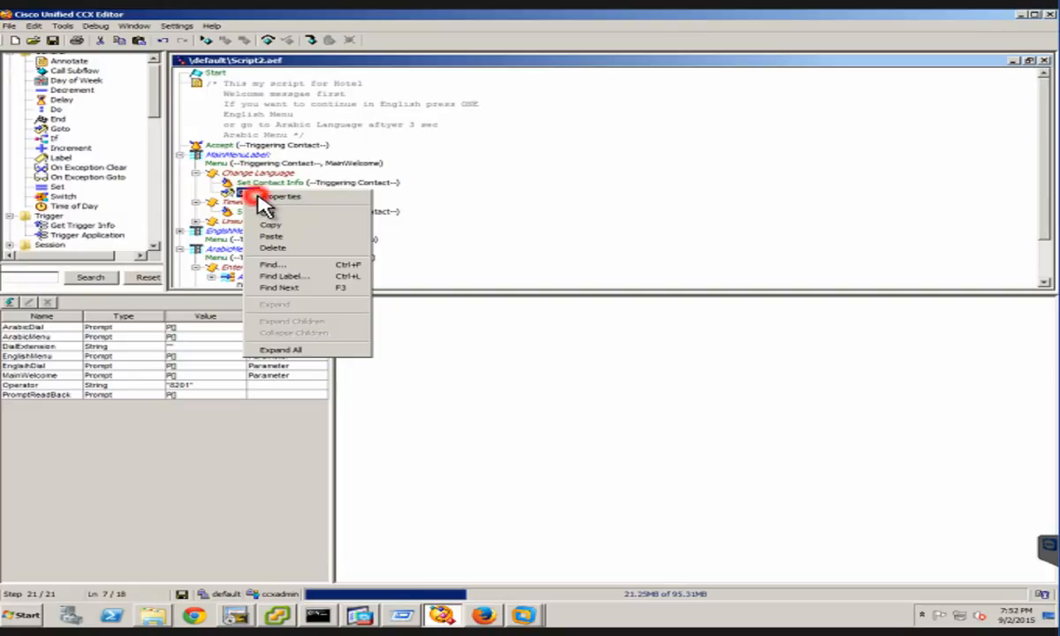
left_click(262, 197)
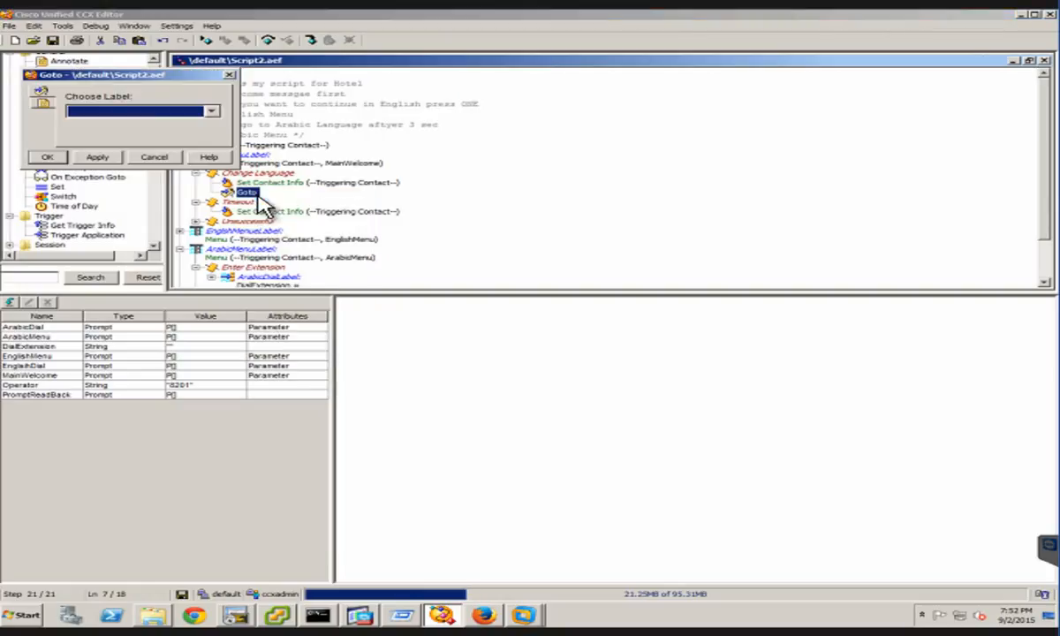
left_click(212, 113)
left_click(213, 113)
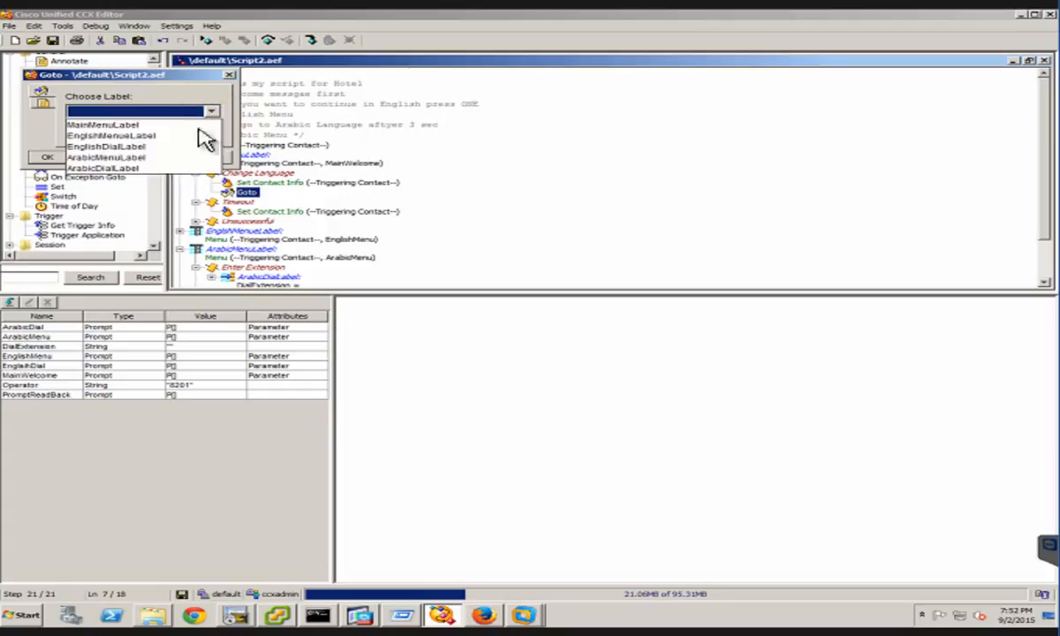
left_click(139, 135)
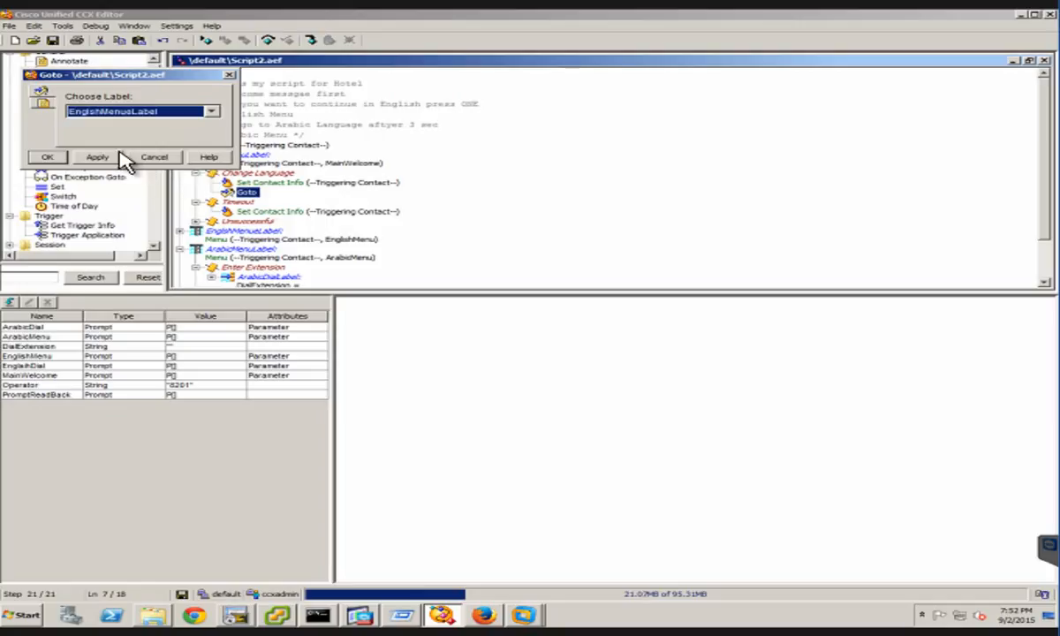
left_click(97, 157)
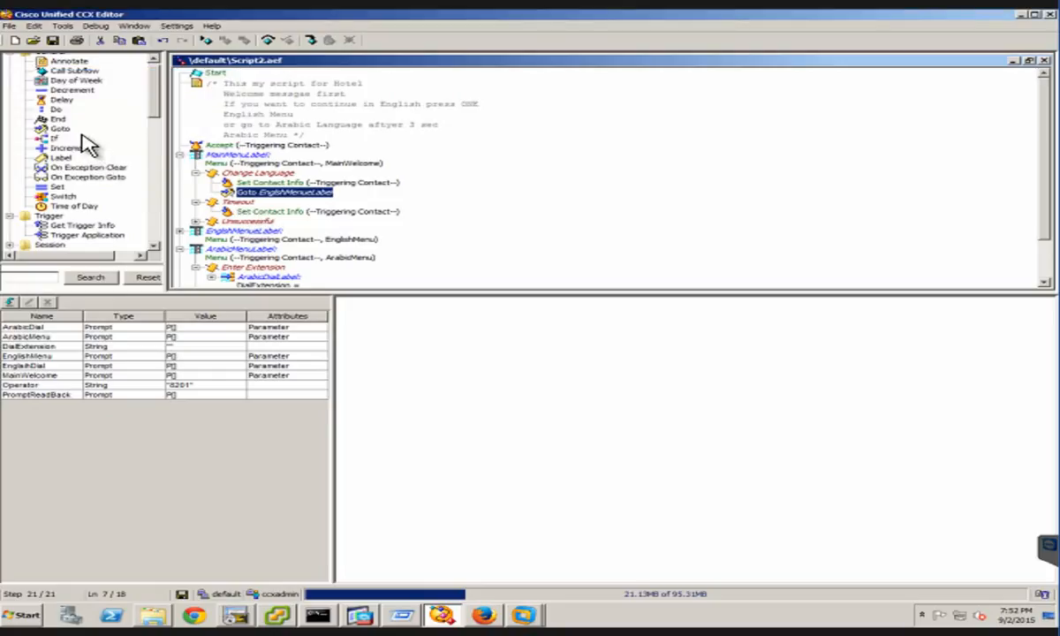
Add a Goto step to the main menu's Timeout branch and place it below Set Contact Info
left_click_drag(60, 129, 272, 234)
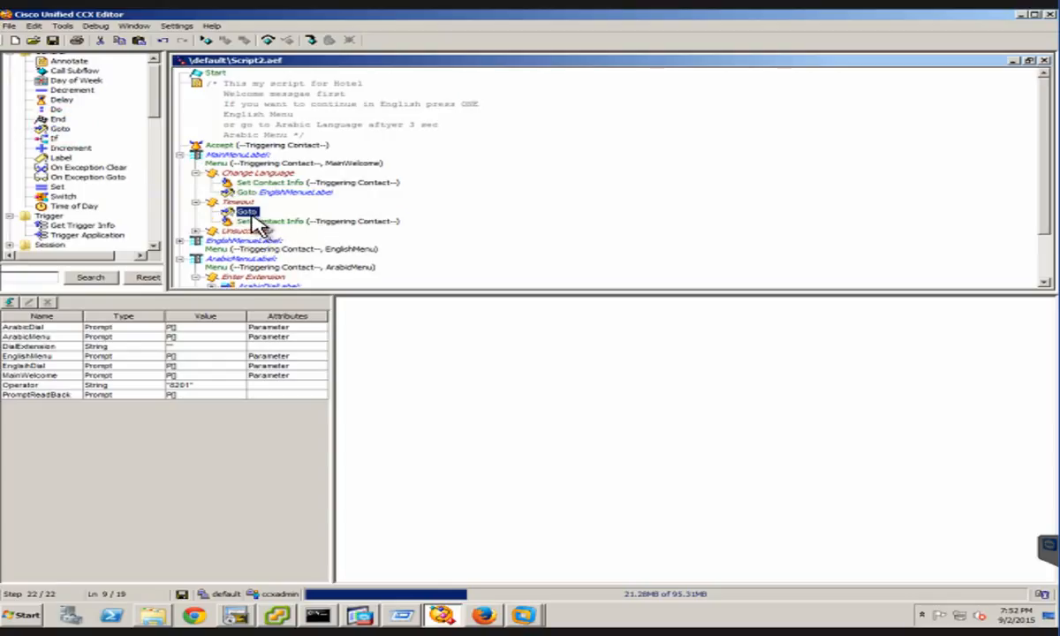
left_click(240, 210)
left_click_drag(270, 231, 269, 225)
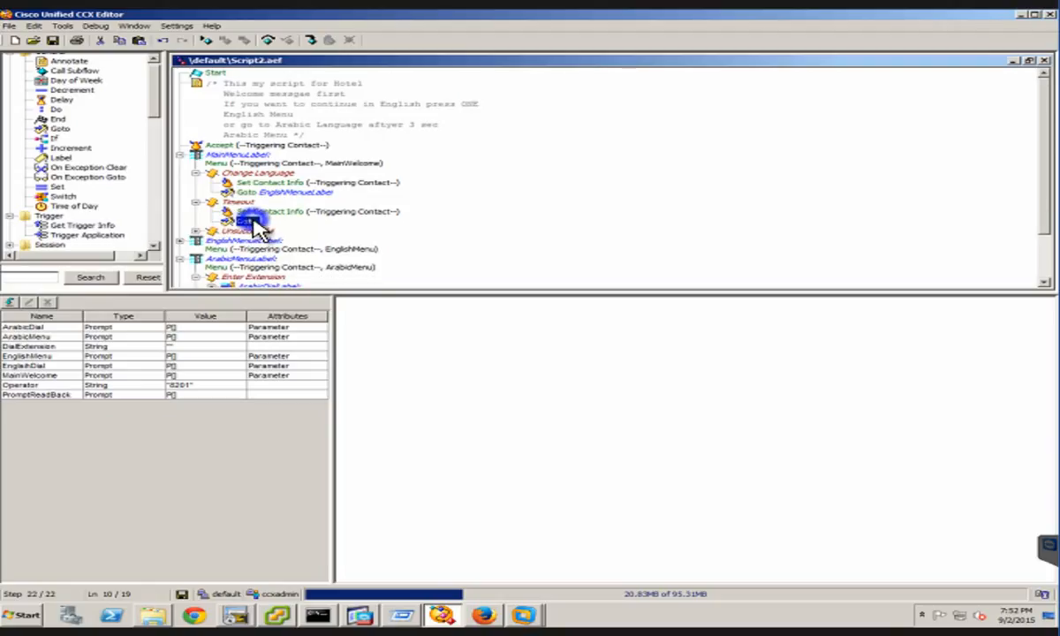
Set the Timeout branch's Goto step to jump to ArabicMenuLabel
right_click(256, 221)
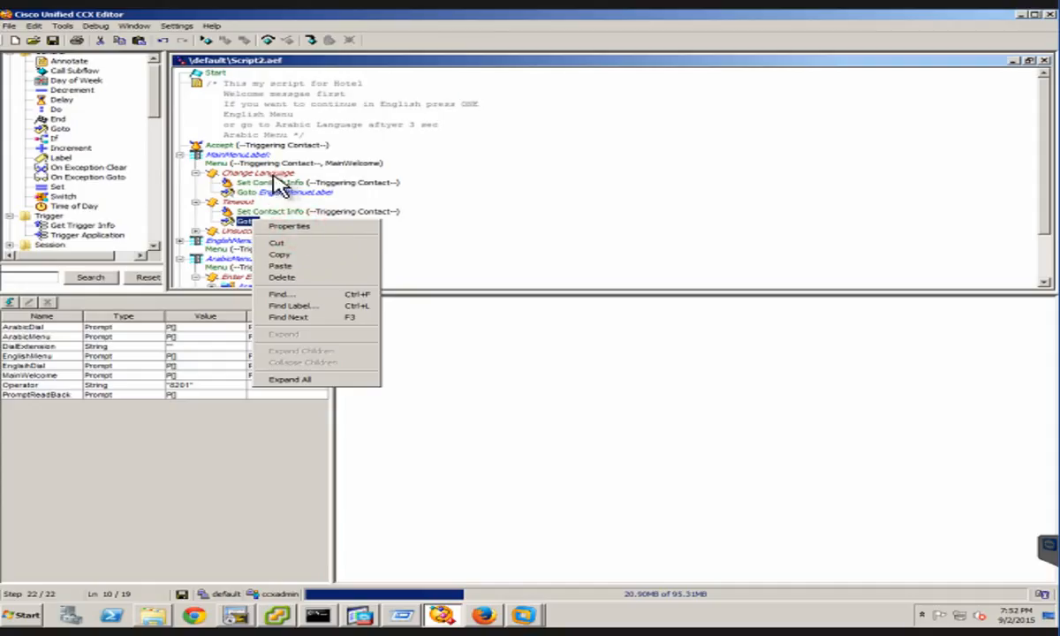
left_click(289, 226)
left_click(212, 108)
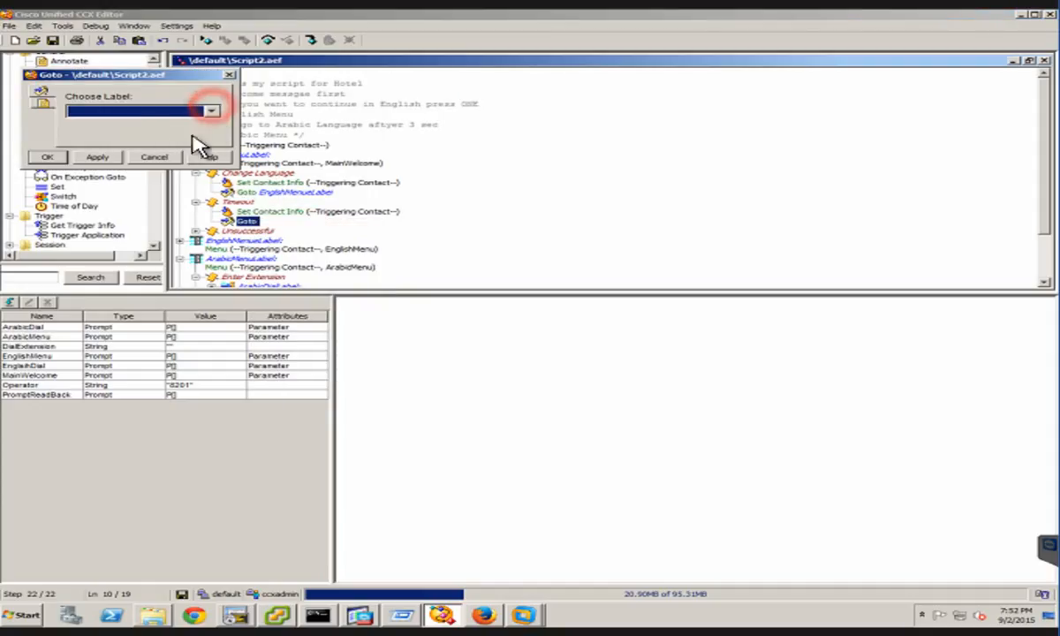
left_click(135, 113)
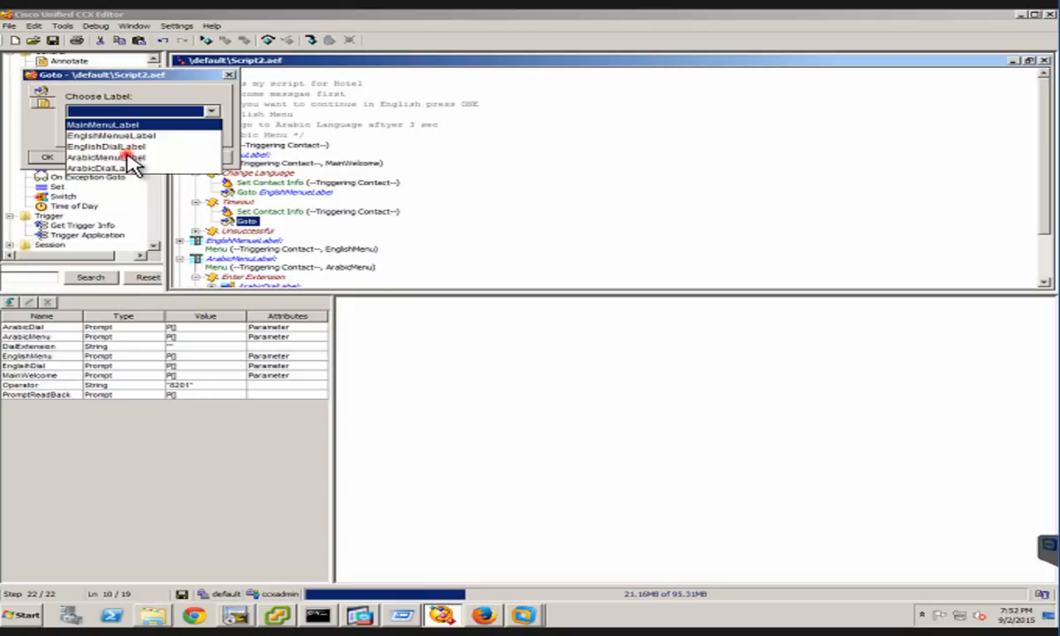
left_click(134, 159)
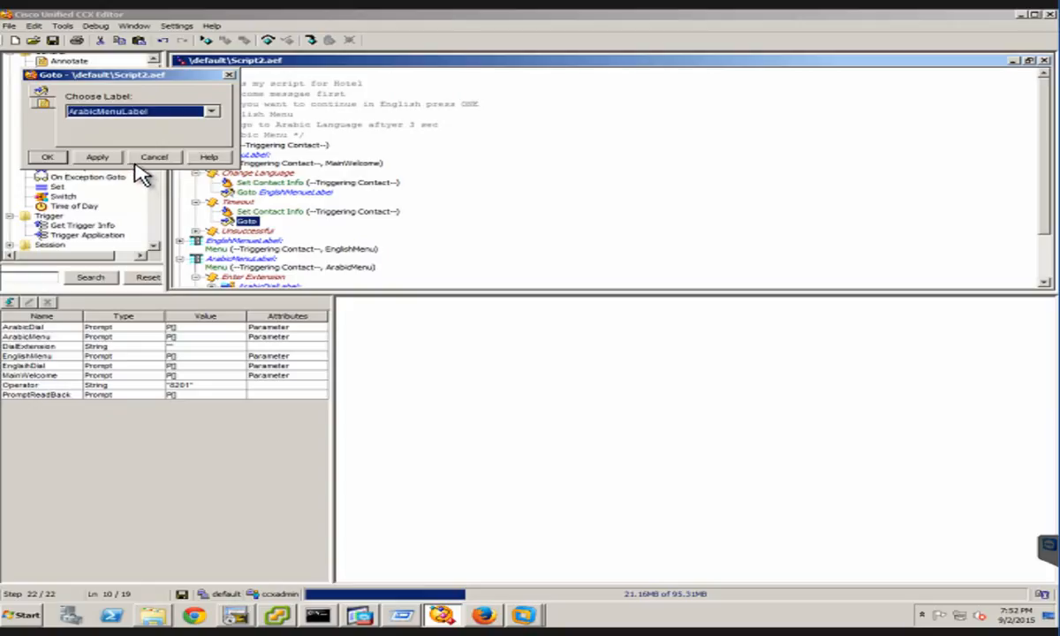
left_click(40, 159)
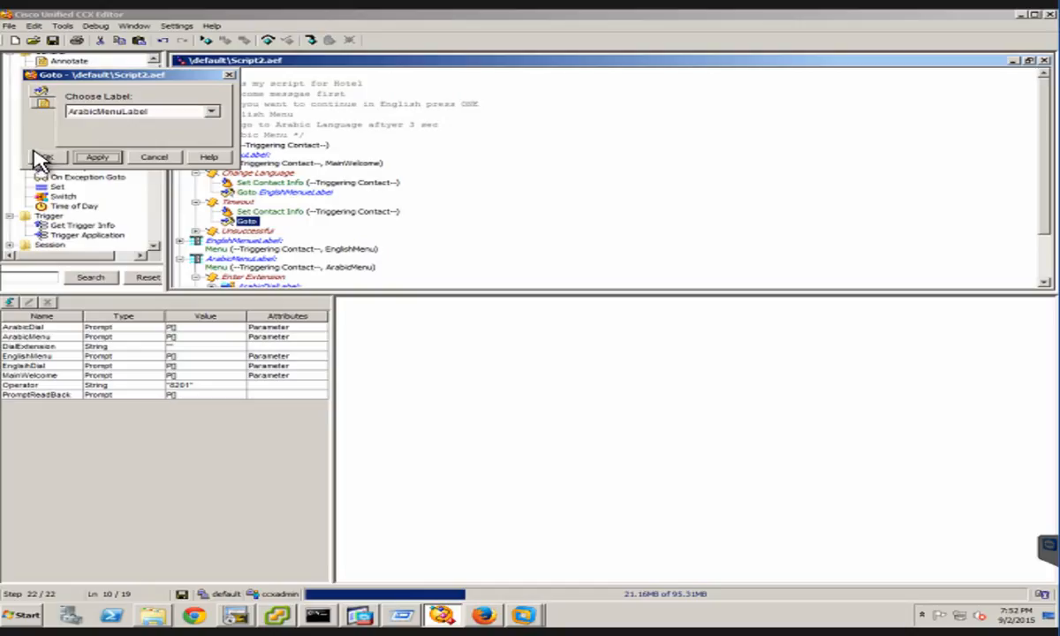
left_click(46, 159)
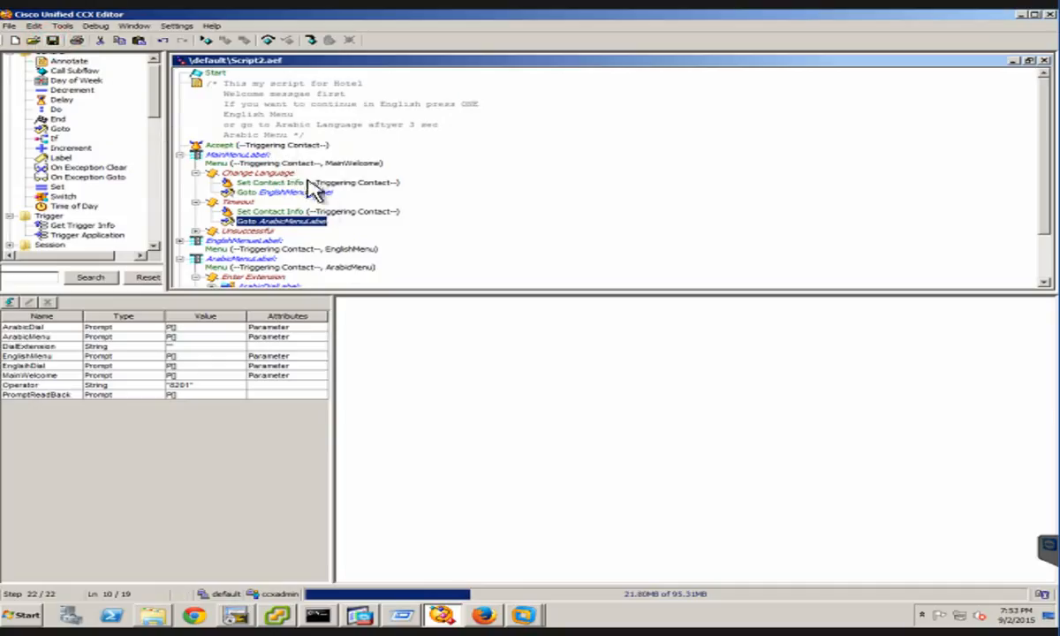
Validate Script2.aef with its new Goto steps and dismiss the validation result
left_click(79, 40)
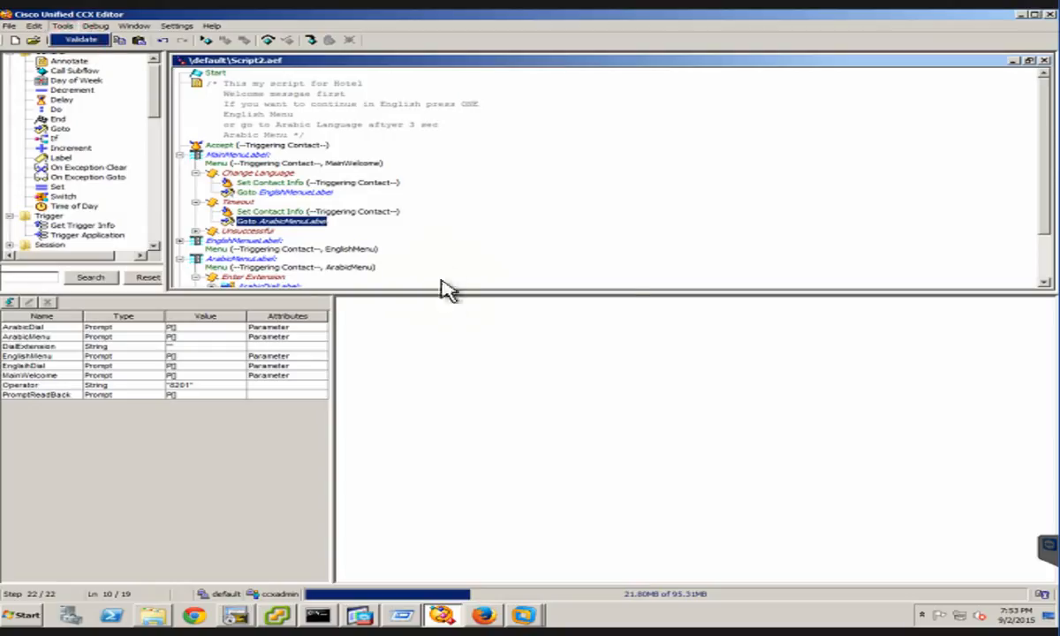
left_click(528, 324)
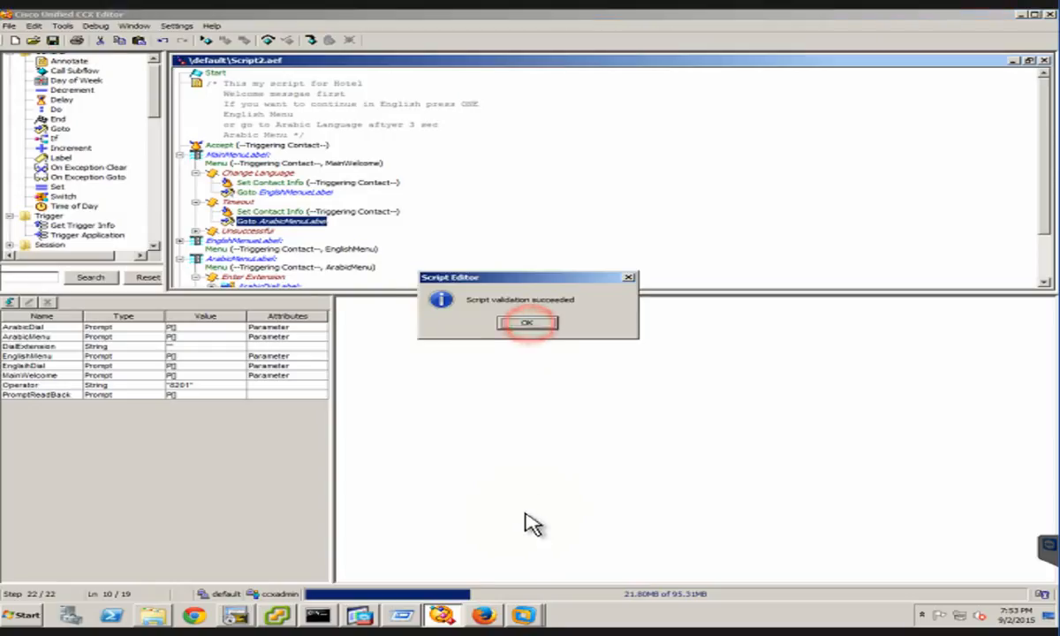
Switch to Firefox and check the Test-Script application's script, prompts and telephony trigger in Cisco Unified CCX Administration
left_click(485, 618)
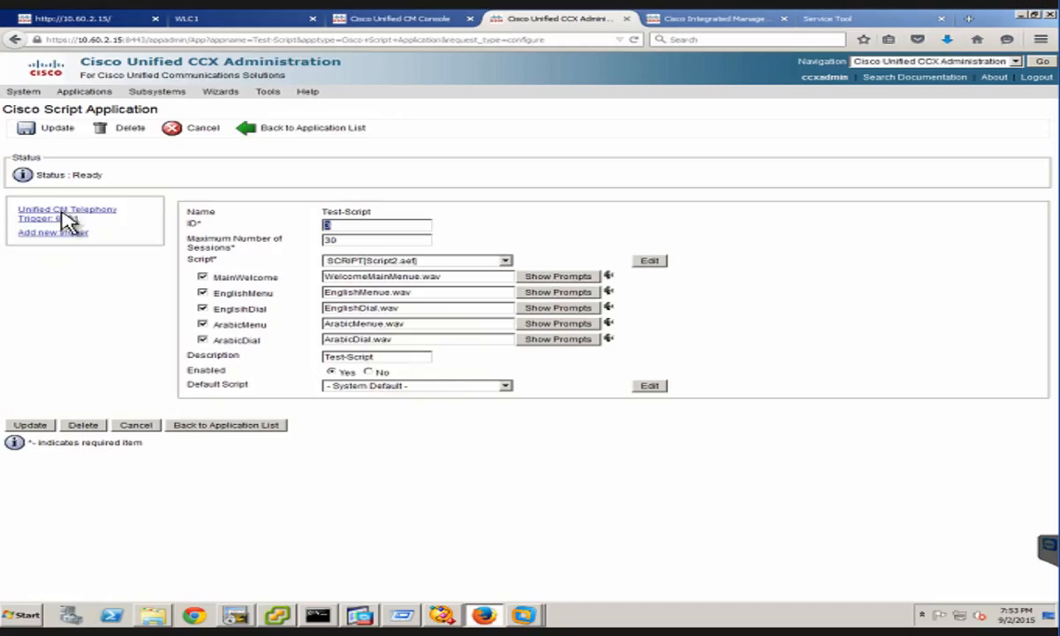
left_click(32, 427)
left_click(456, 616)
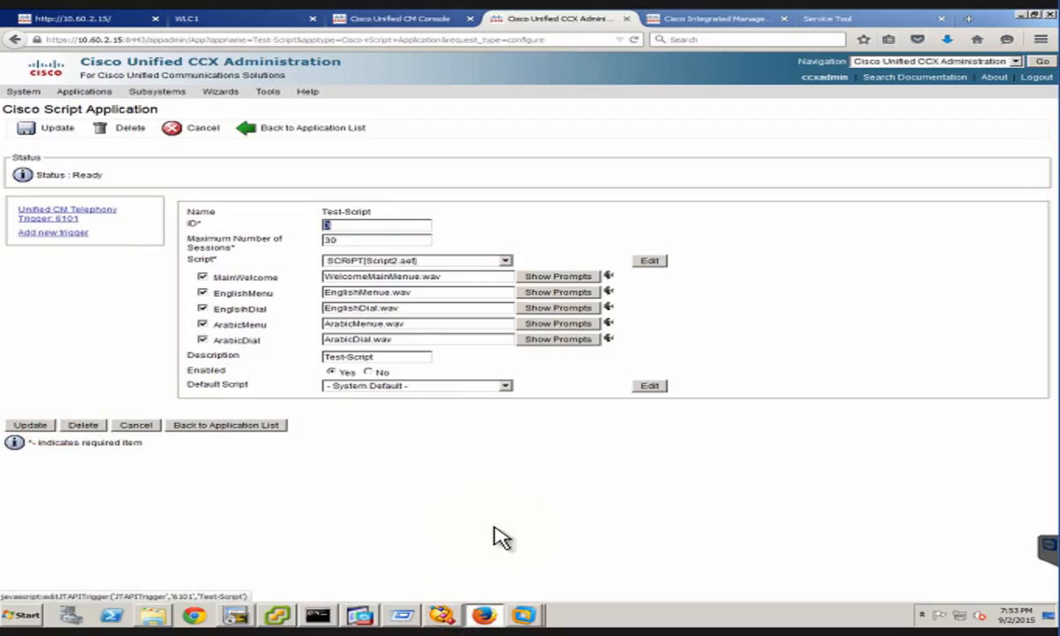
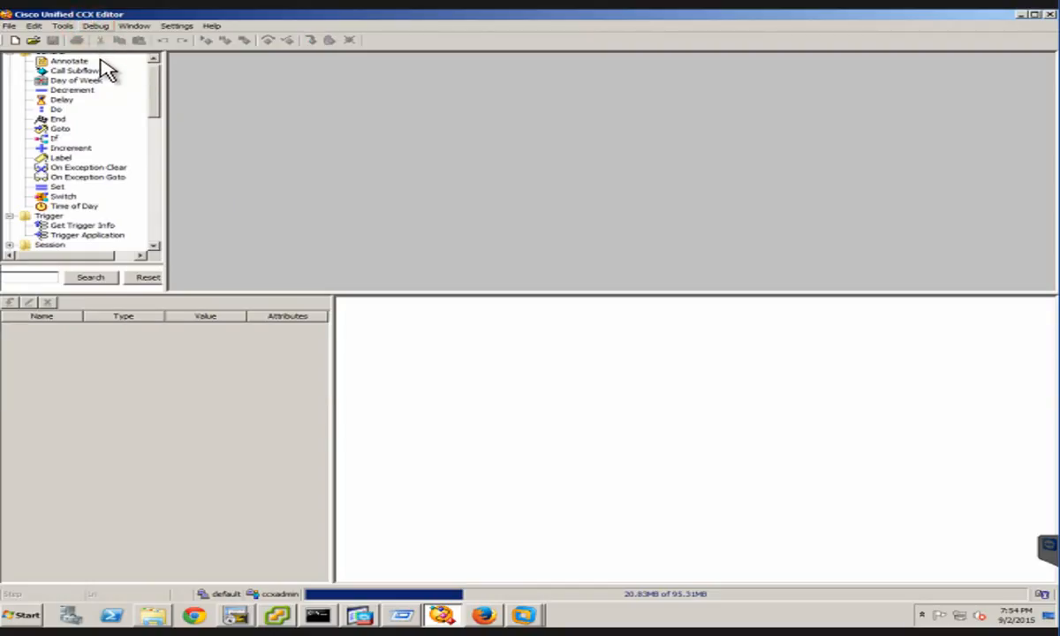
Start a reactive debugging session for Script2.aef with a wait time of 30 seconds
key("alt+d")
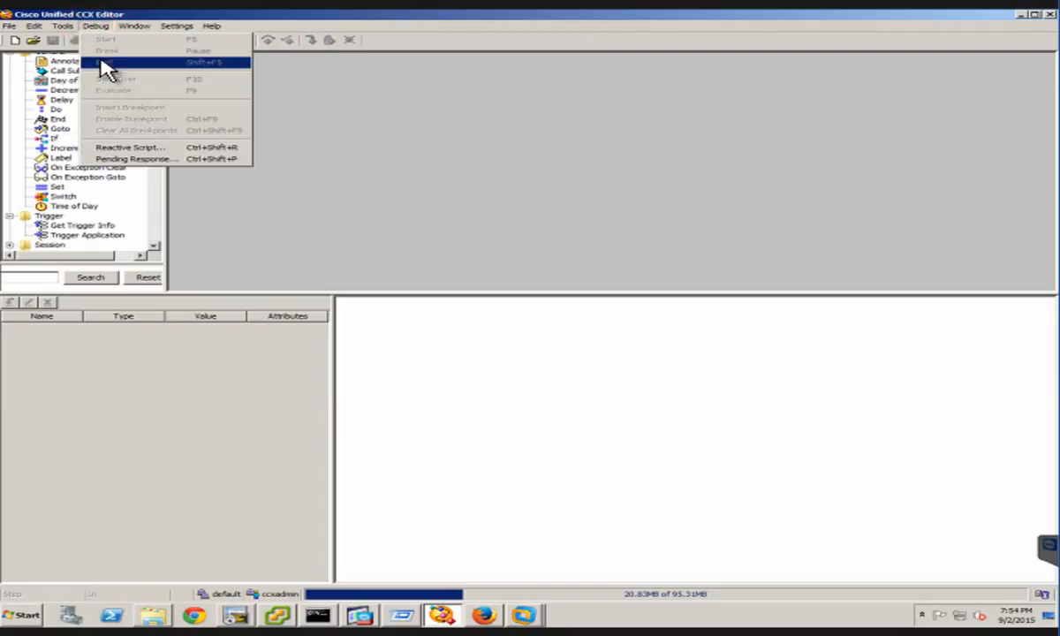
left_click(147, 150)
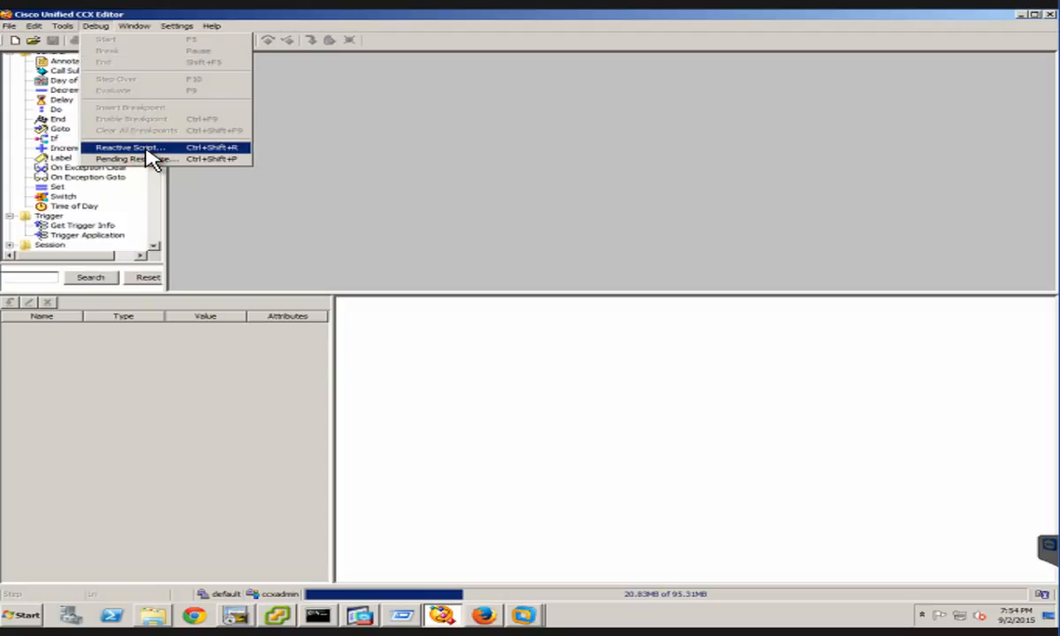
left_click(146, 150)
left_click(230, 40)
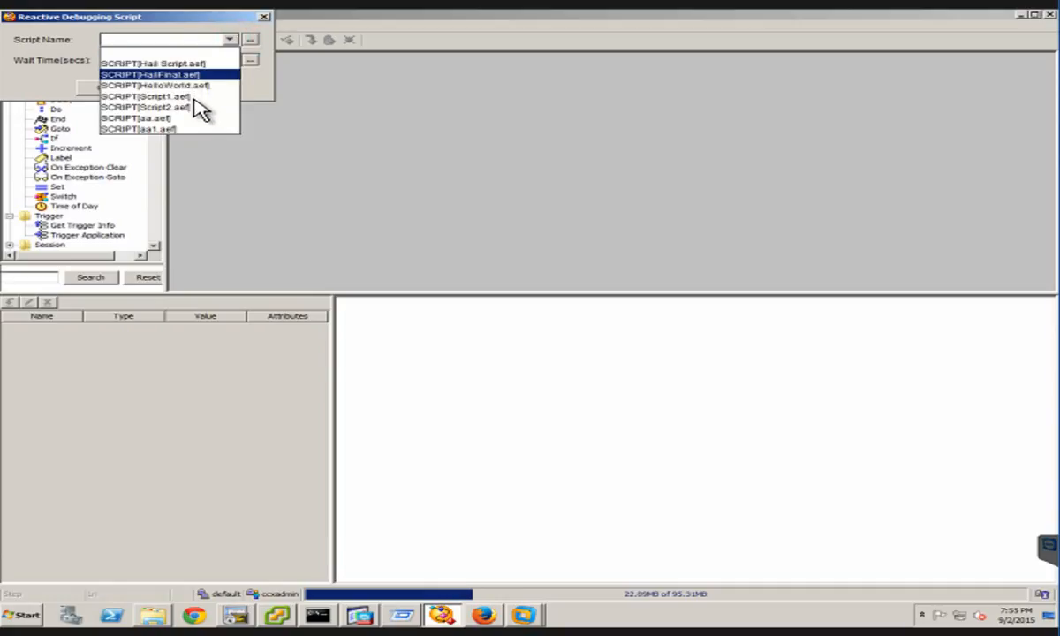
left_click(179, 98)
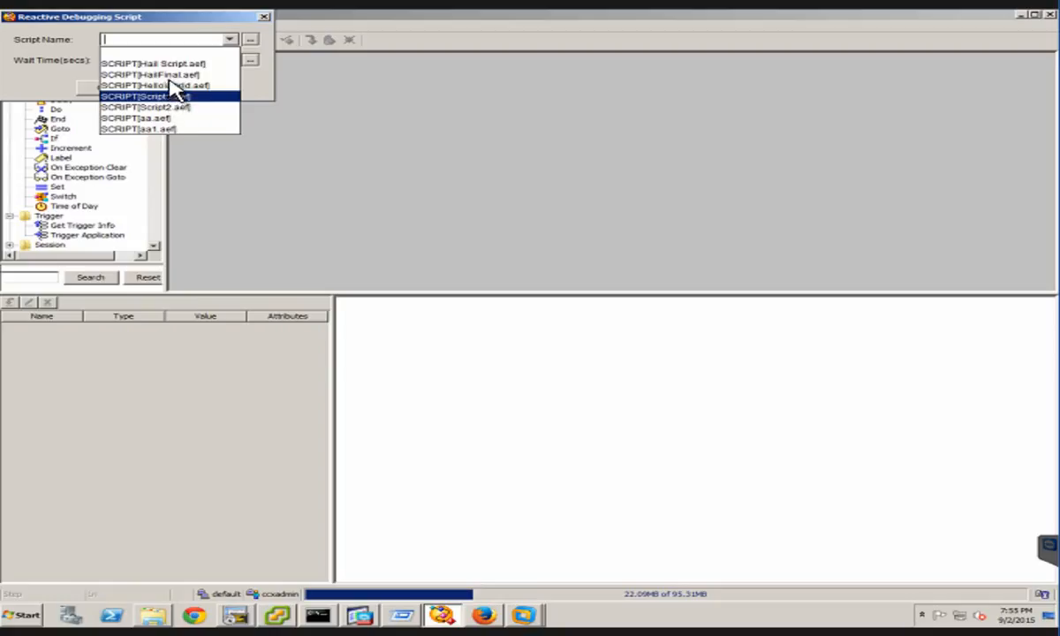
left_click(140, 60)
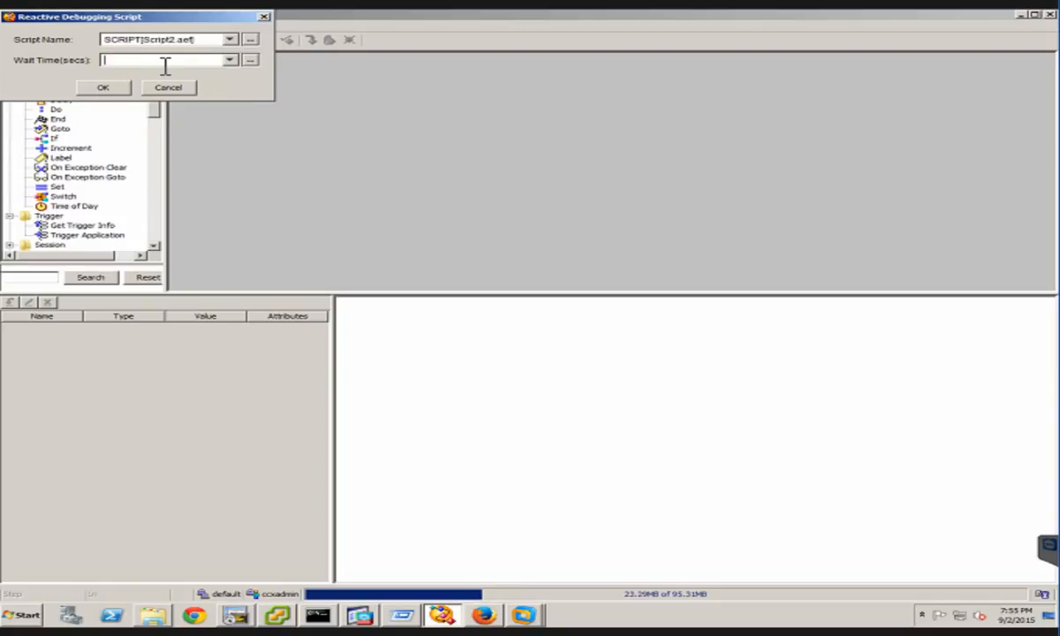
type("30")
left_click(92, 91)
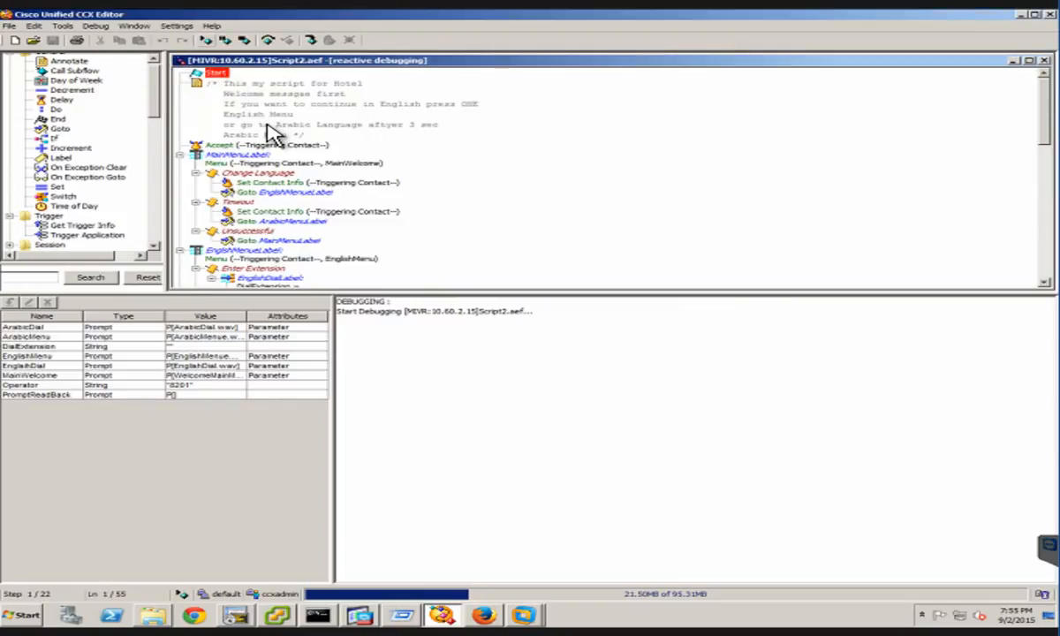
Run Script2.aef in the debugger, follow the call through the English menu and extension dialing, and close the script when the run ends
left_click(206, 41)
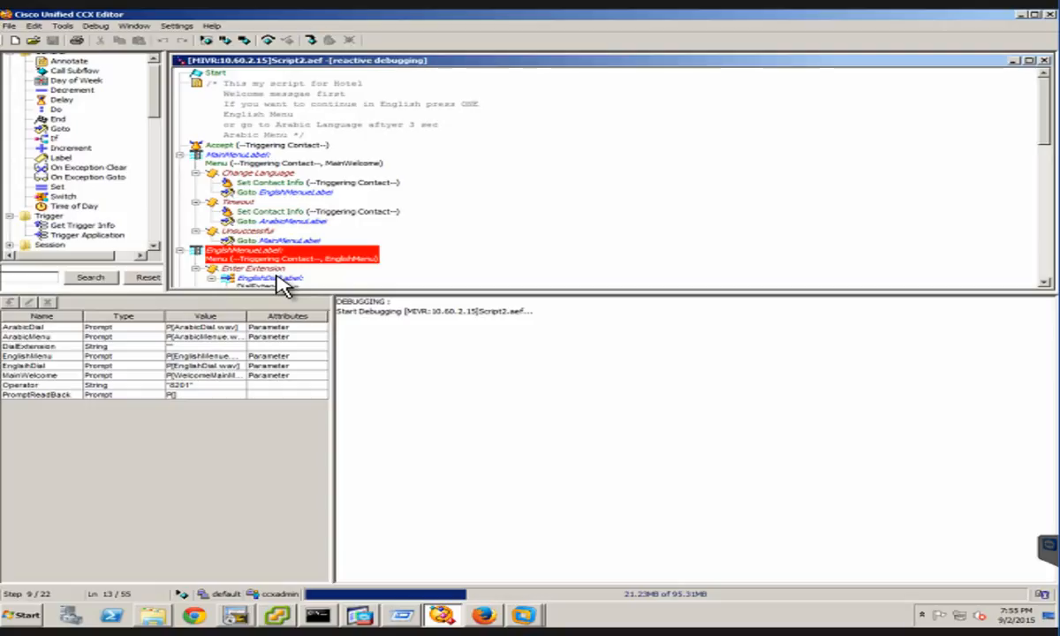
left_click(1043, 282)
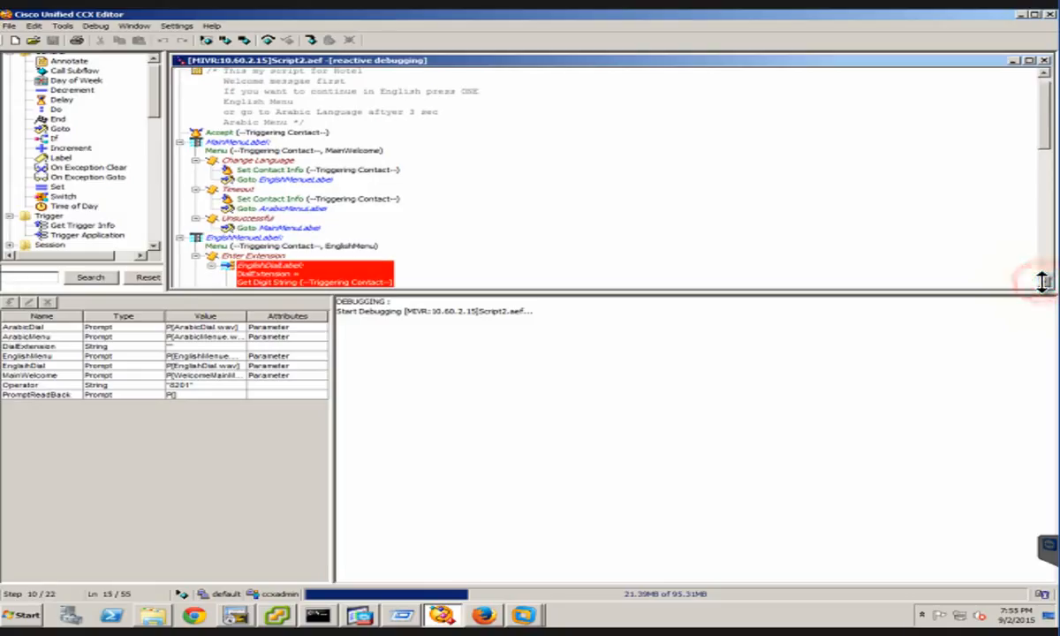
left_click(1045, 284)
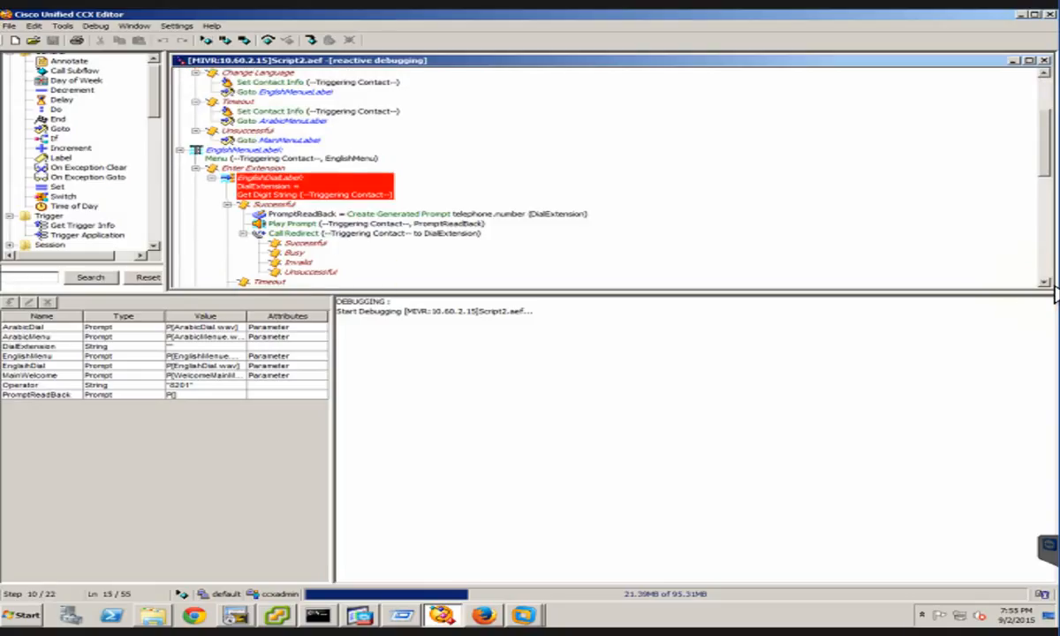
left_click(1046, 283)
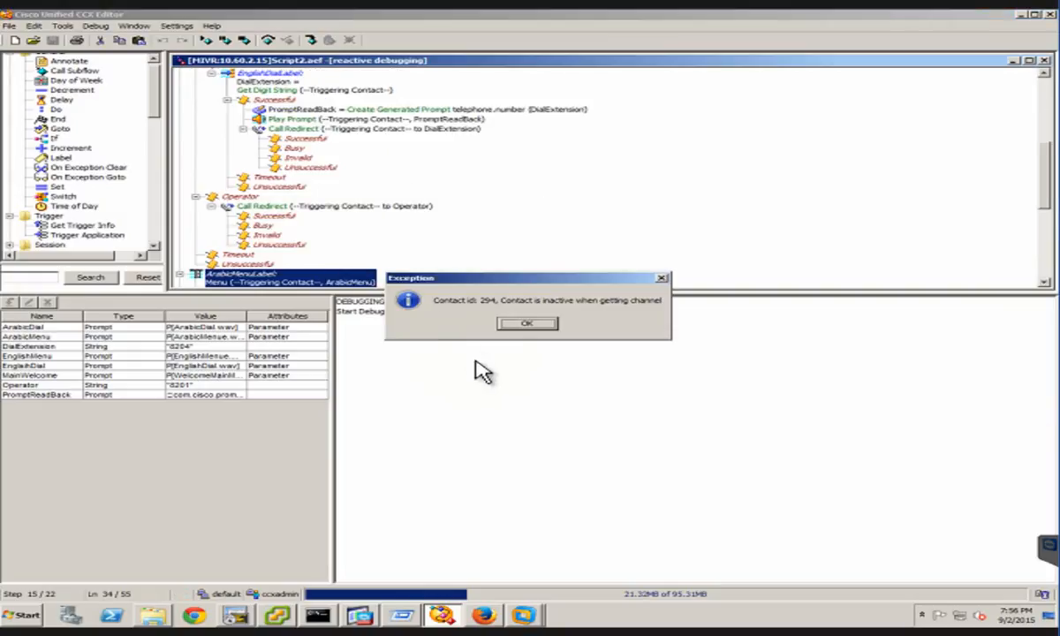
left_click(530, 325)
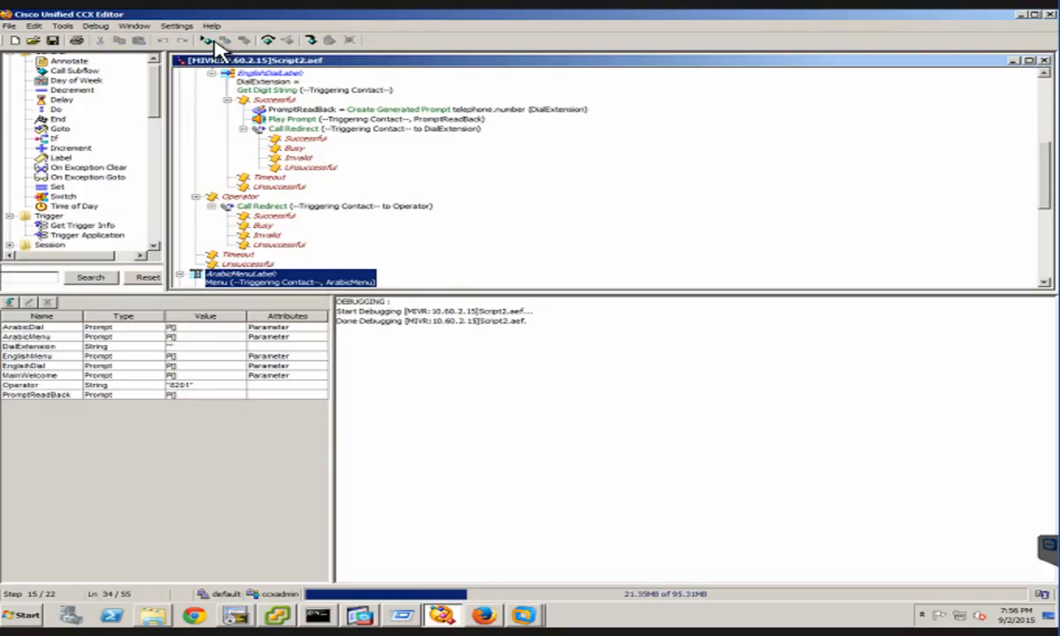
left_click(1045, 60)
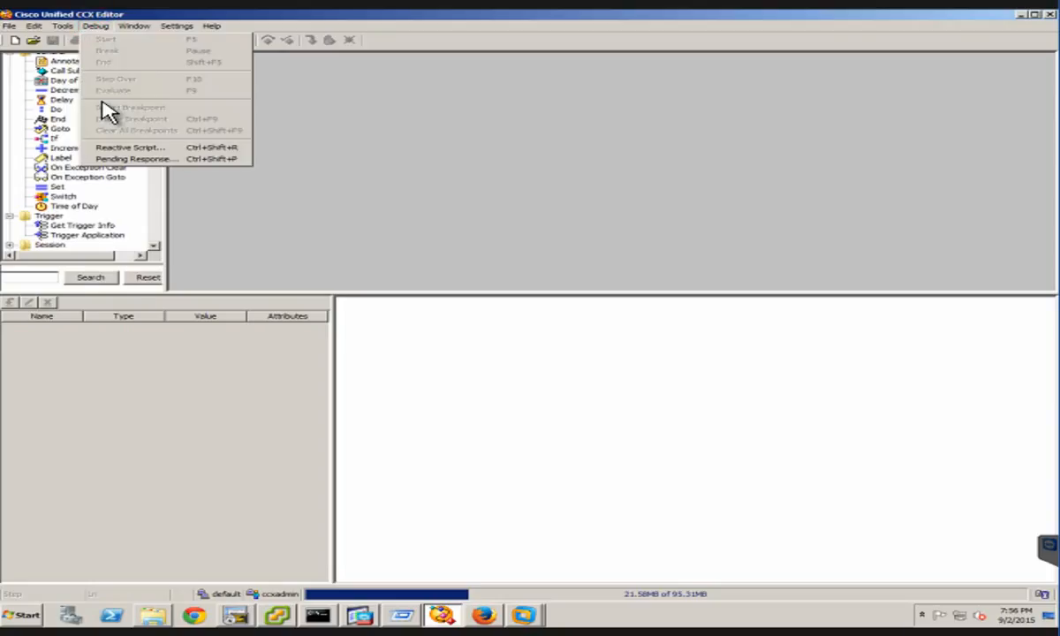
Select Script2.aef for another reactive debugging session and try to start it with a wait time of 30 seconds
left_click(152, 148)
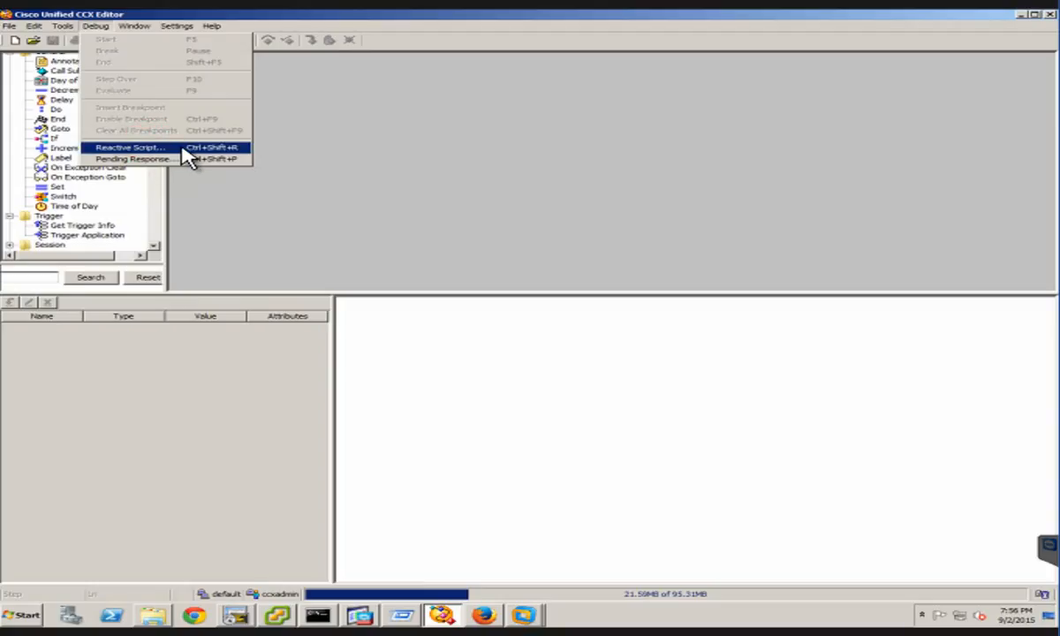
left_click(187, 152)
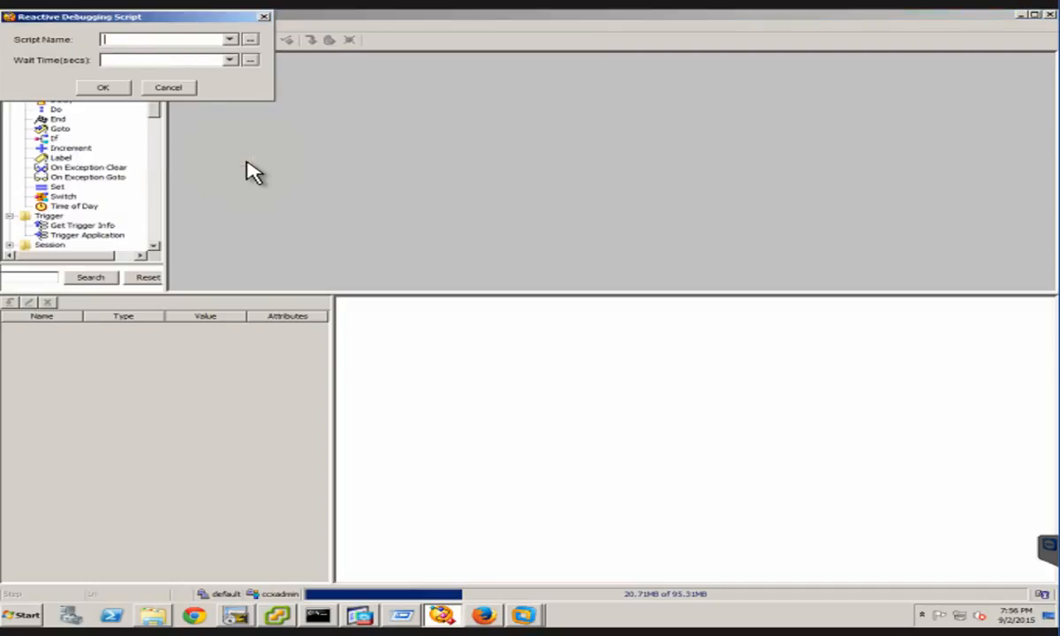
left_click(229, 40)
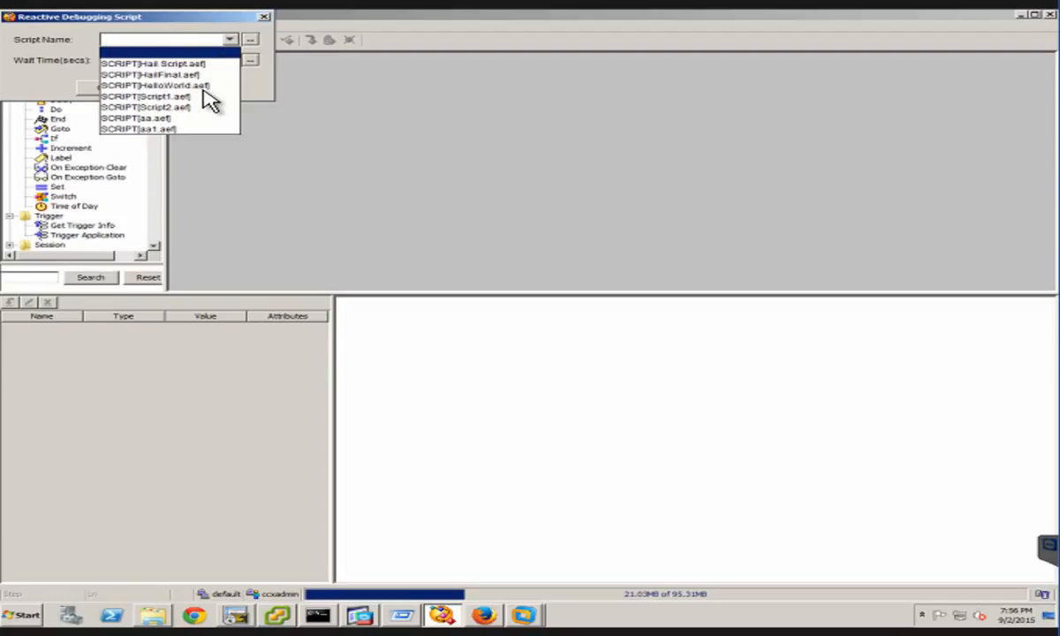
left_click(185, 107)
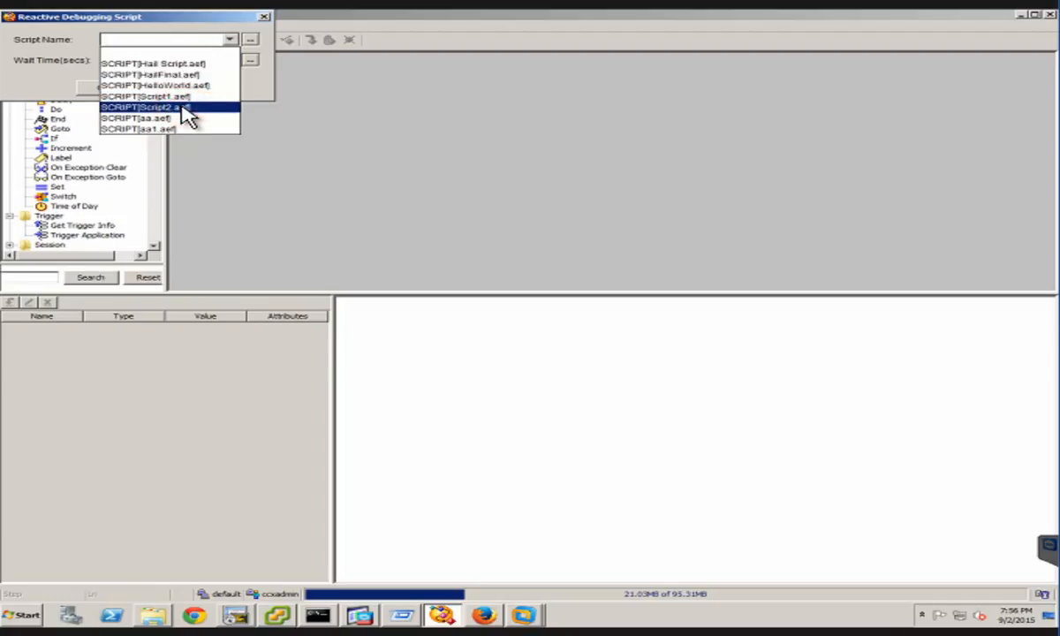
left_click(122, 60)
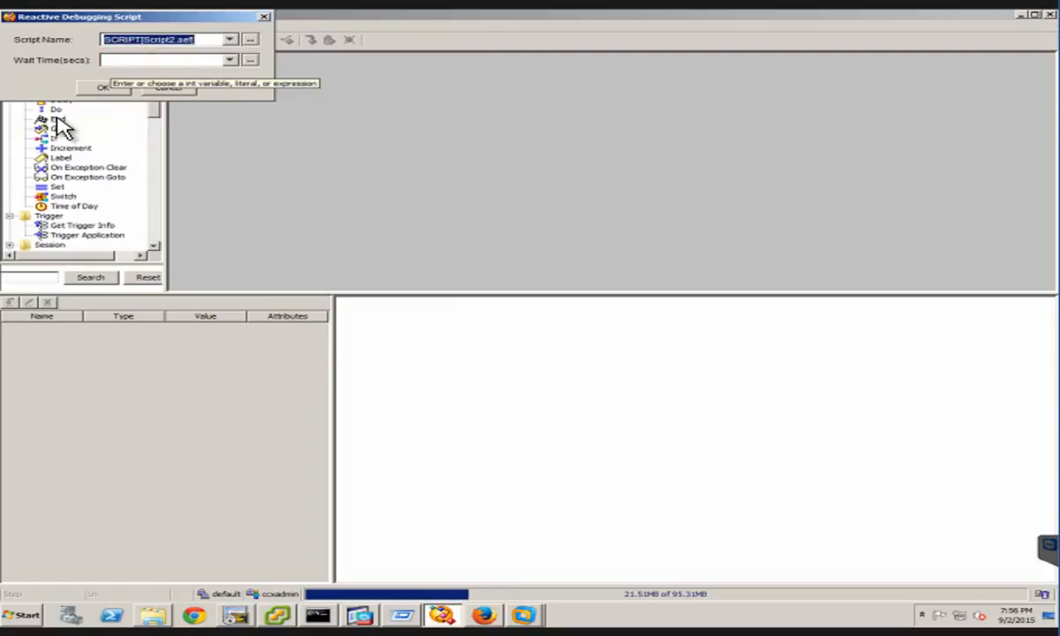
type("30")
left_click(103, 87)
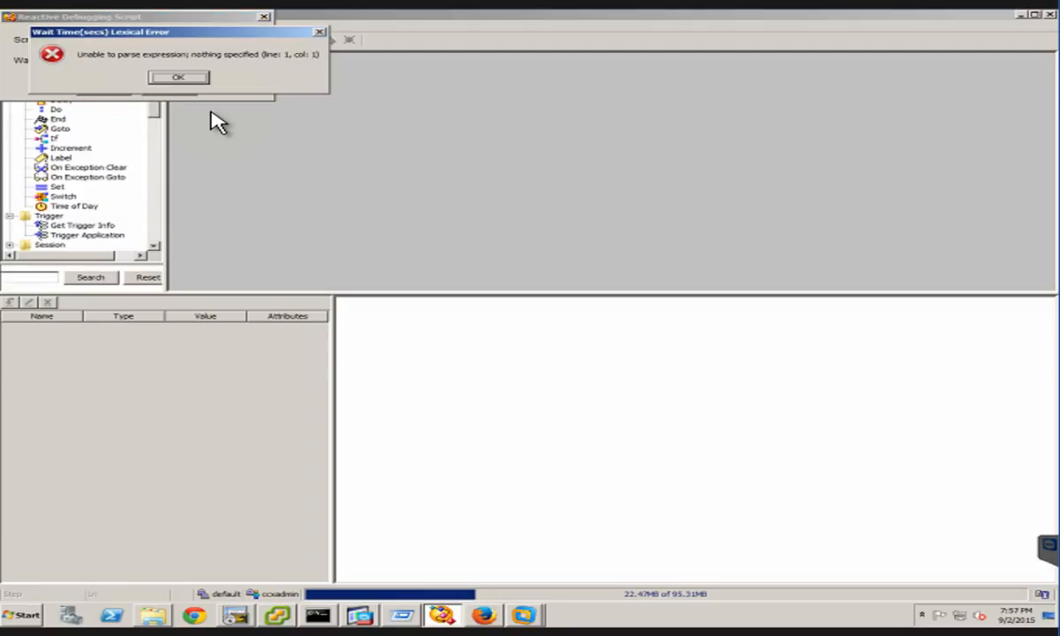
left_click(172, 80)
left_click(176, 80)
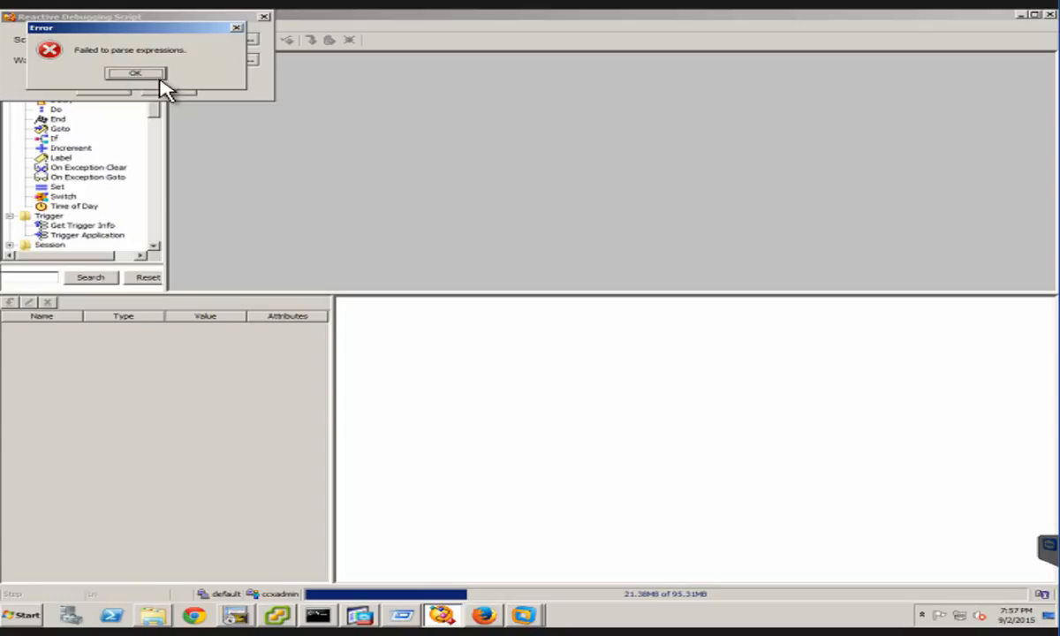
left_click(154, 78)
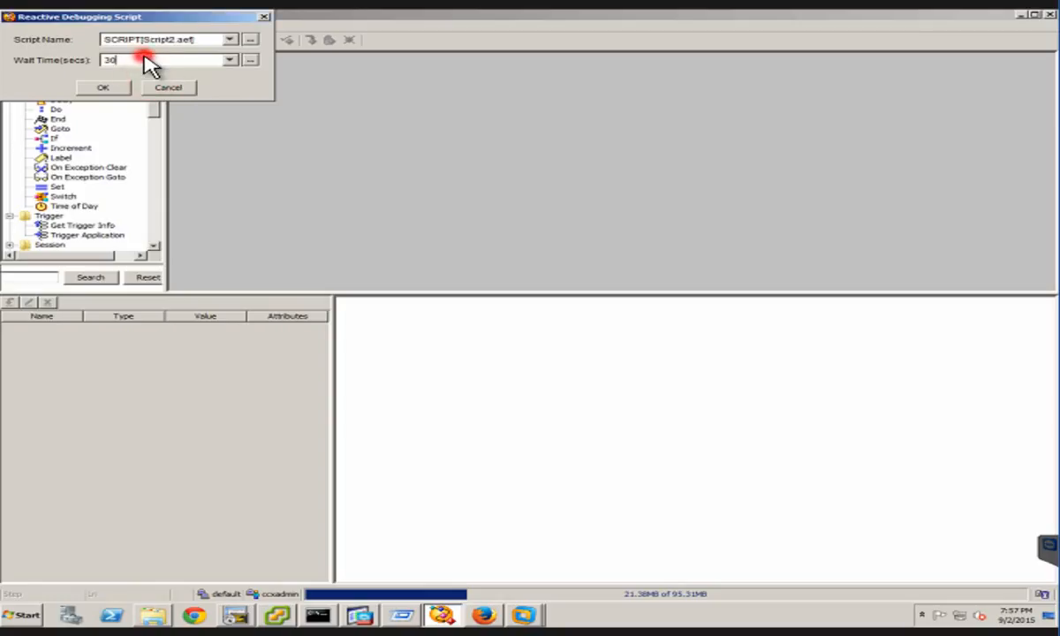
Set the wait time to 15 seconds, start the reactive debugging session and maximize the script window
double_click(144, 59)
type("15")
left_click(103, 88)
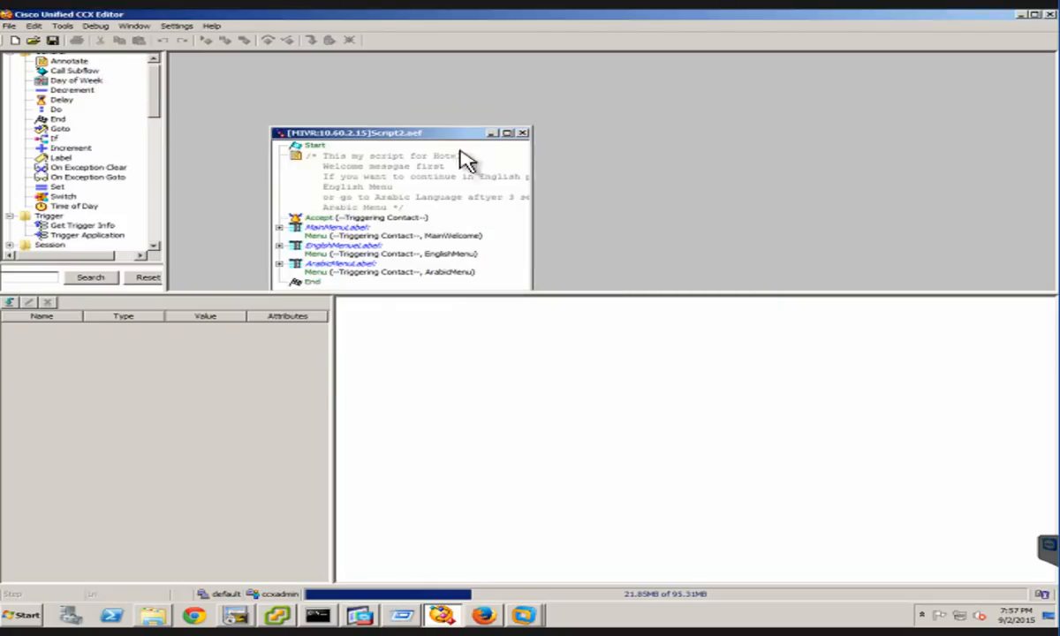
left_click(505, 133)
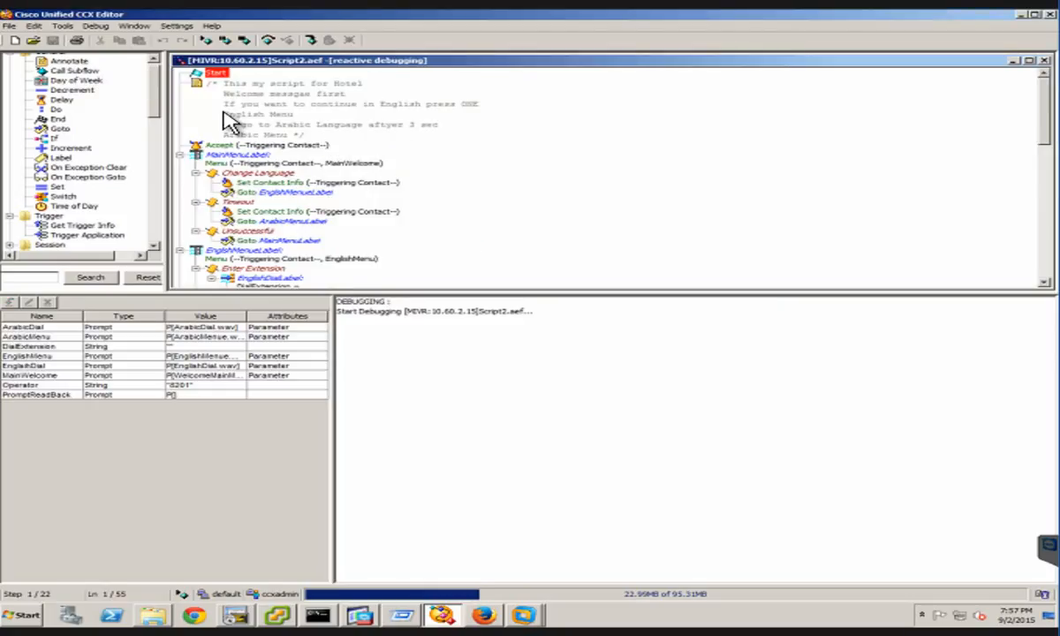
Run Script2.aef again in the debugger, follow its execution past the English menu, and close the script when the run ends
left_click(207, 42)
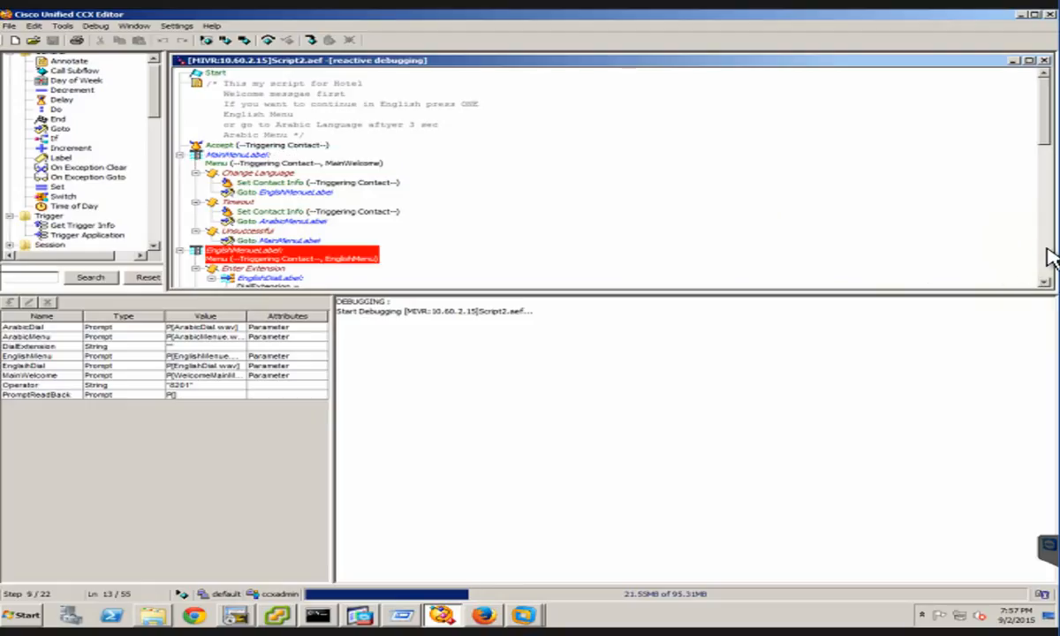
scroll(805, 104, "down", 5)
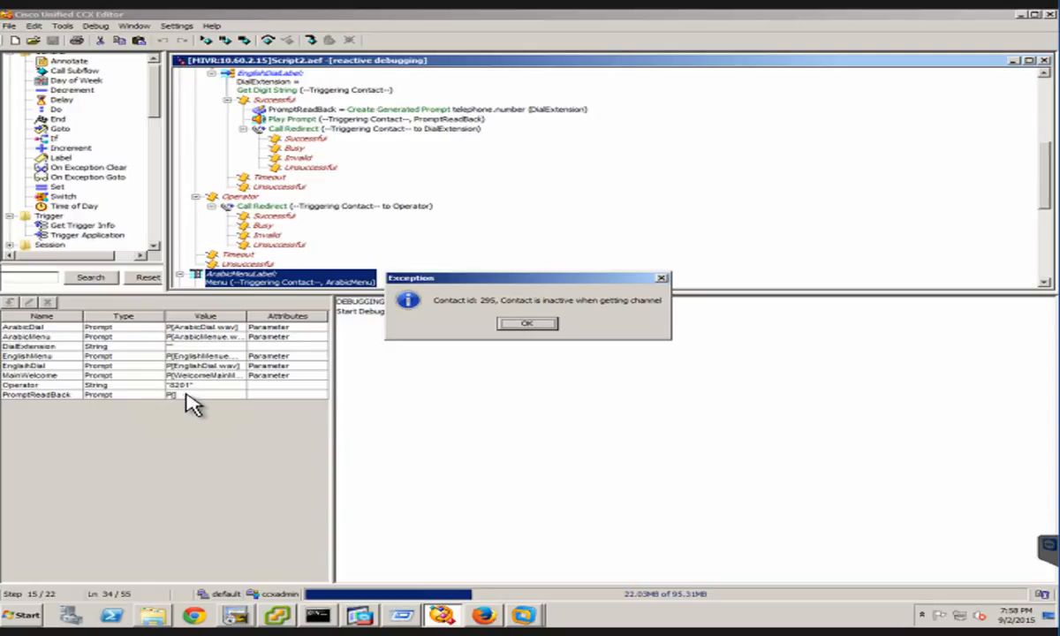
left_click(534, 323)
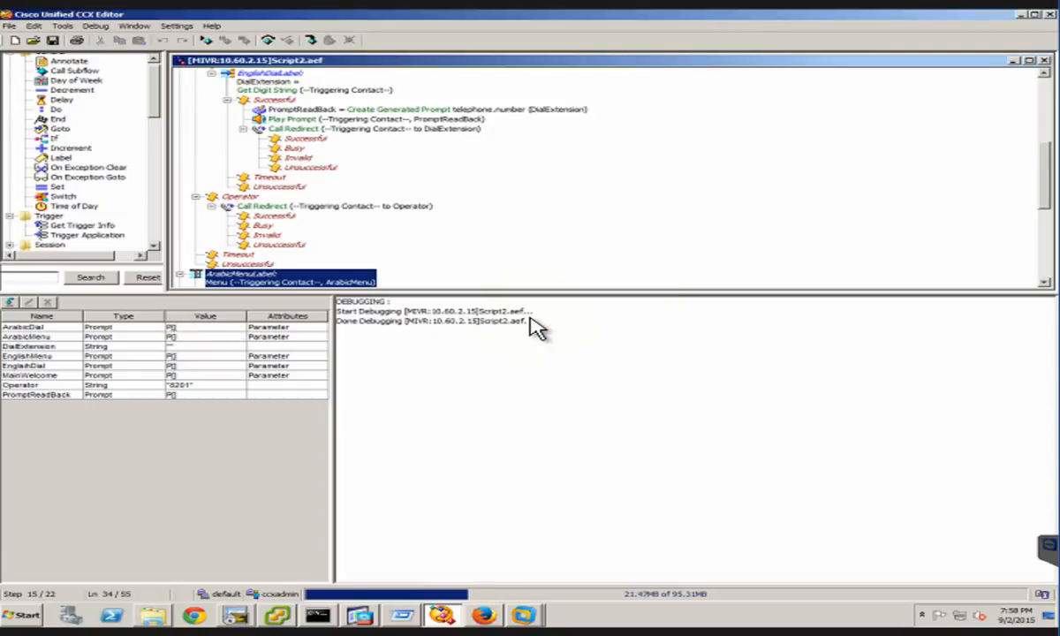
left_click(1043, 61)
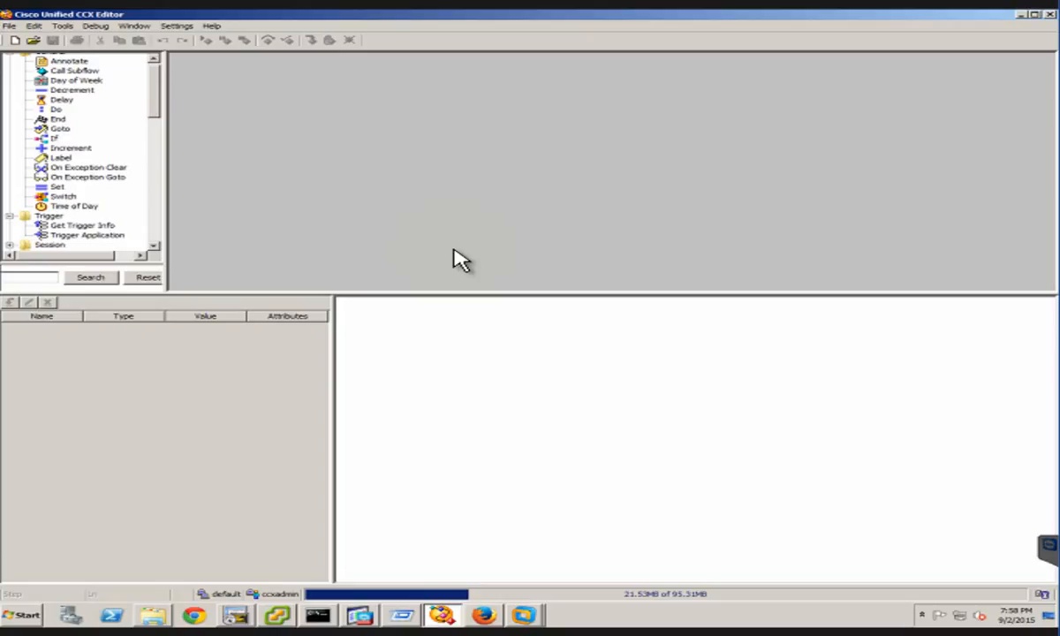
Start a new reactive debugging session for Script2.aef with a wait time of 15 seconds
left_click(97, 25)
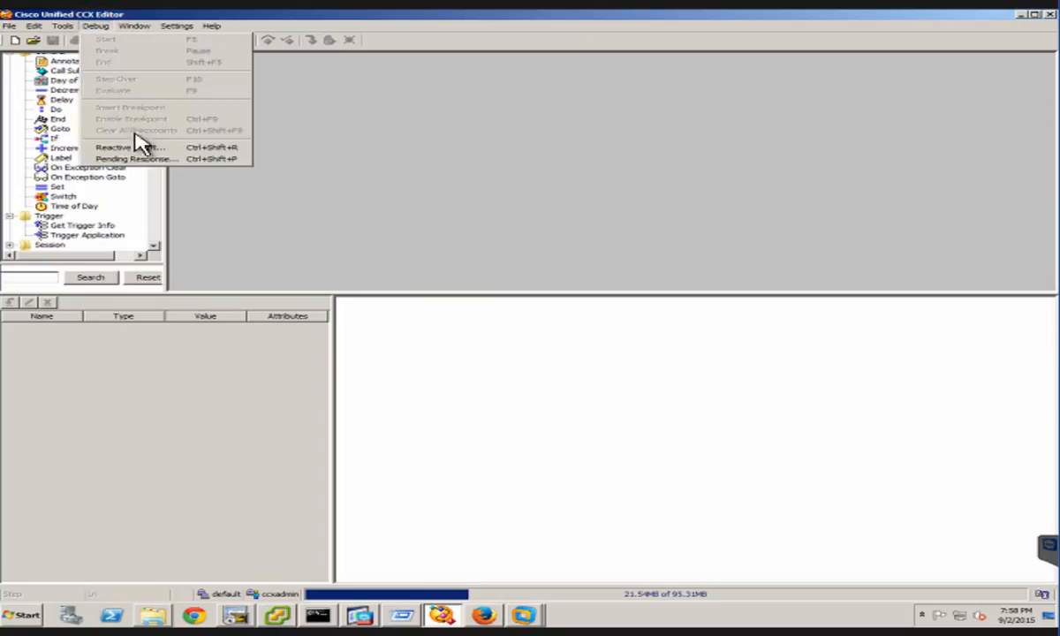
left_click(141, 148)
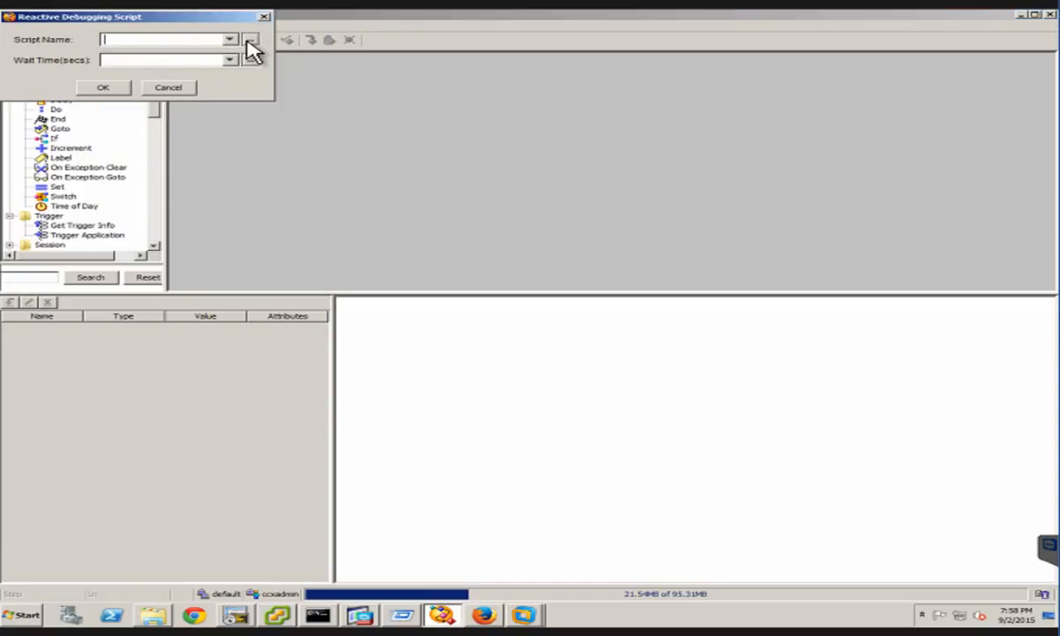
left_click(229, 40)
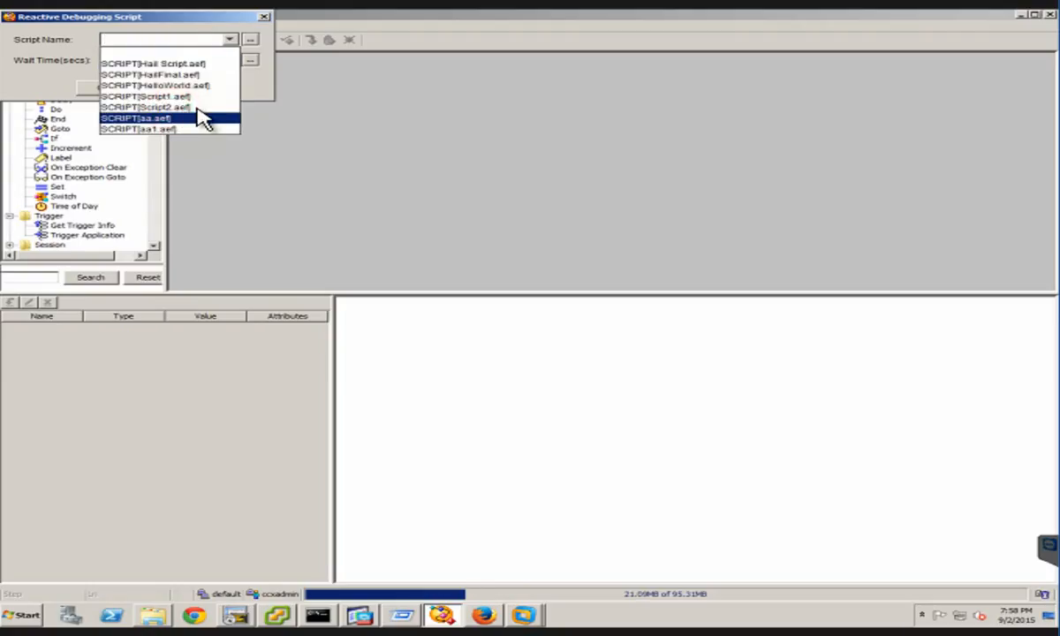
left_click(195, 107)
left_click(228, 61)
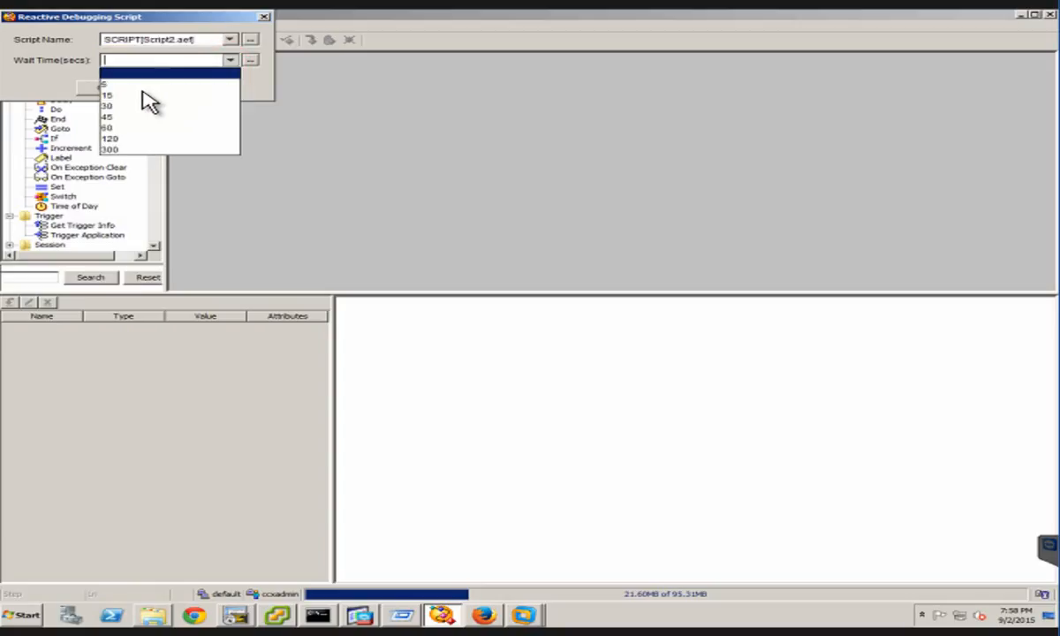
left_click(112, 95)
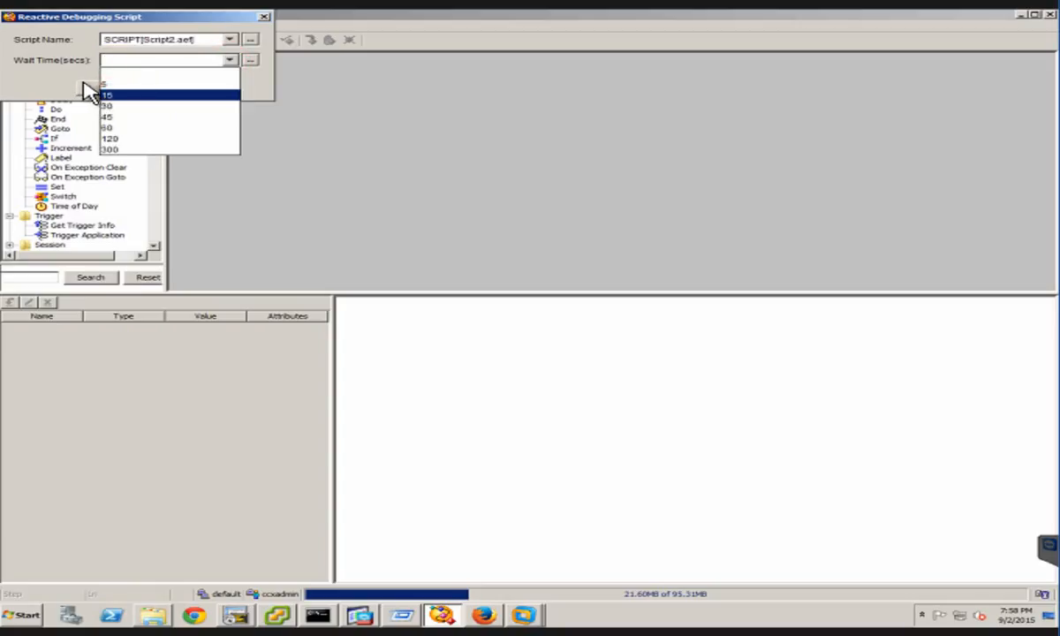
left_click(97, 90)
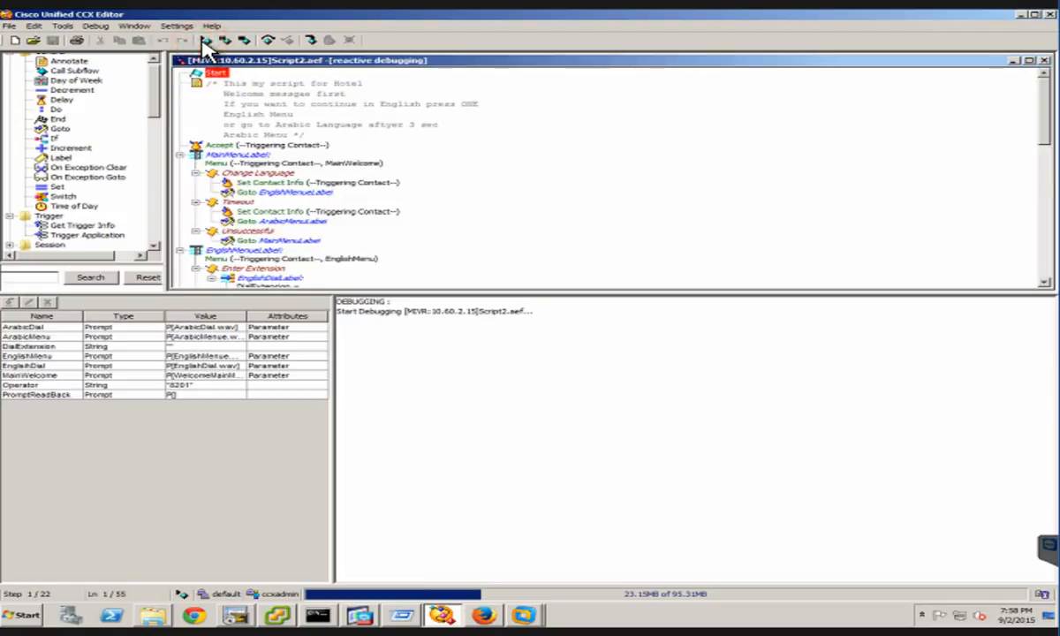
Step the debugged script from Start through Accept to the MainMenuLabel menu
key("F10")
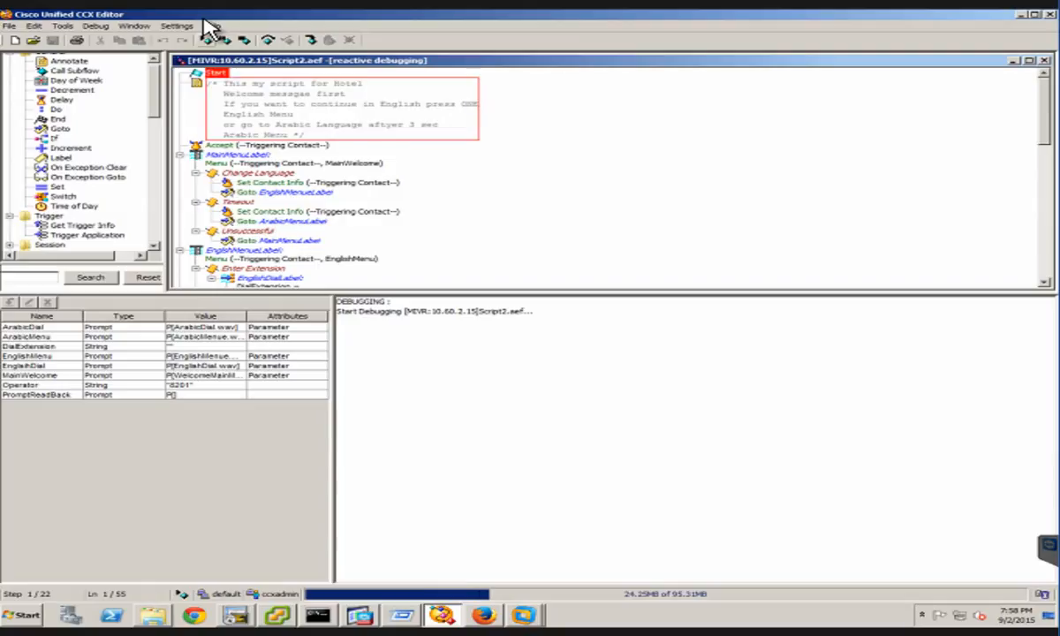
key("F10")
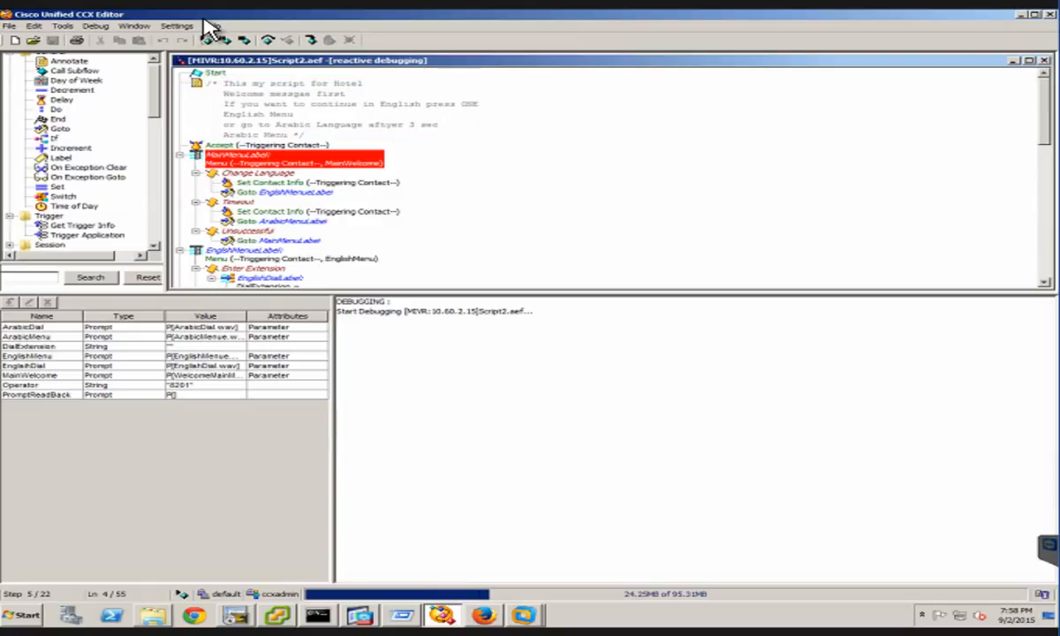